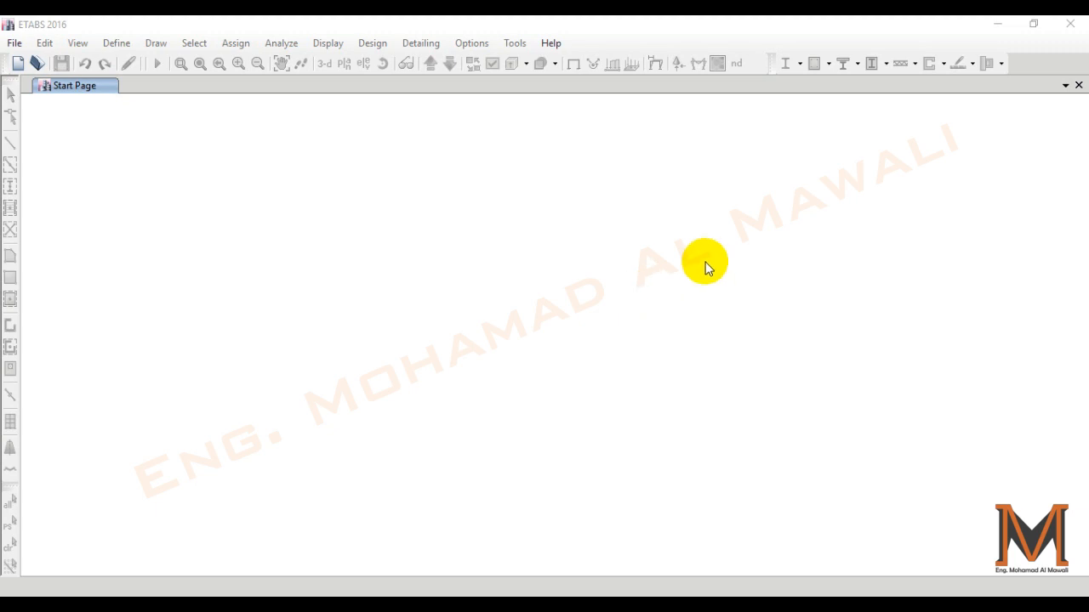
- Create a new model that uses built-in settings with Metric SI display units
{"action": "left_click", "coordinate": [19, 64]}
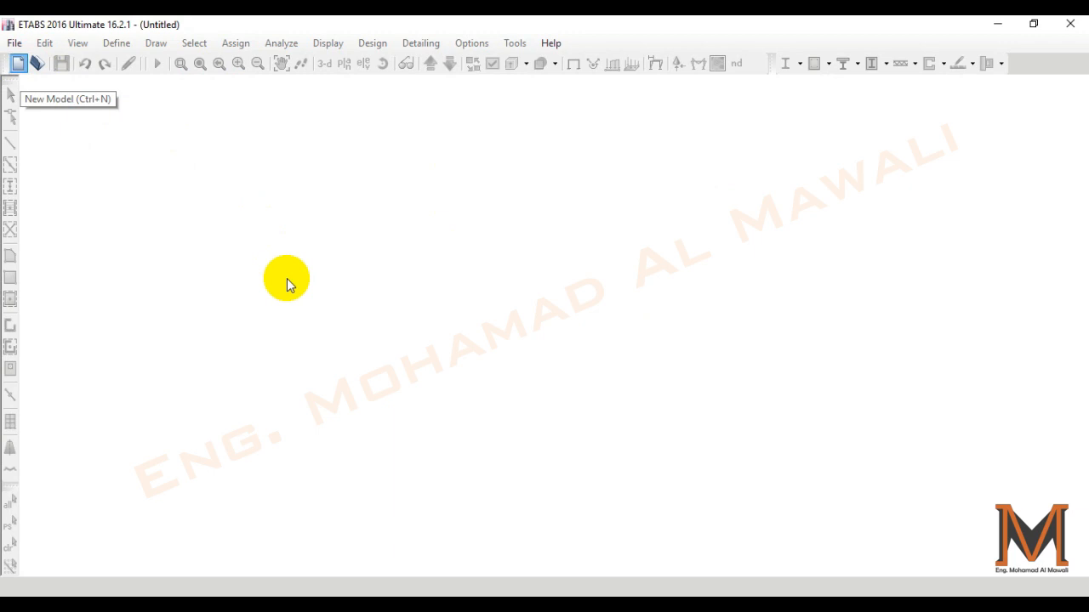
{"action": "left_click_drag", "start_coordinate": [490, 185], "coordinate": [495, 185]}
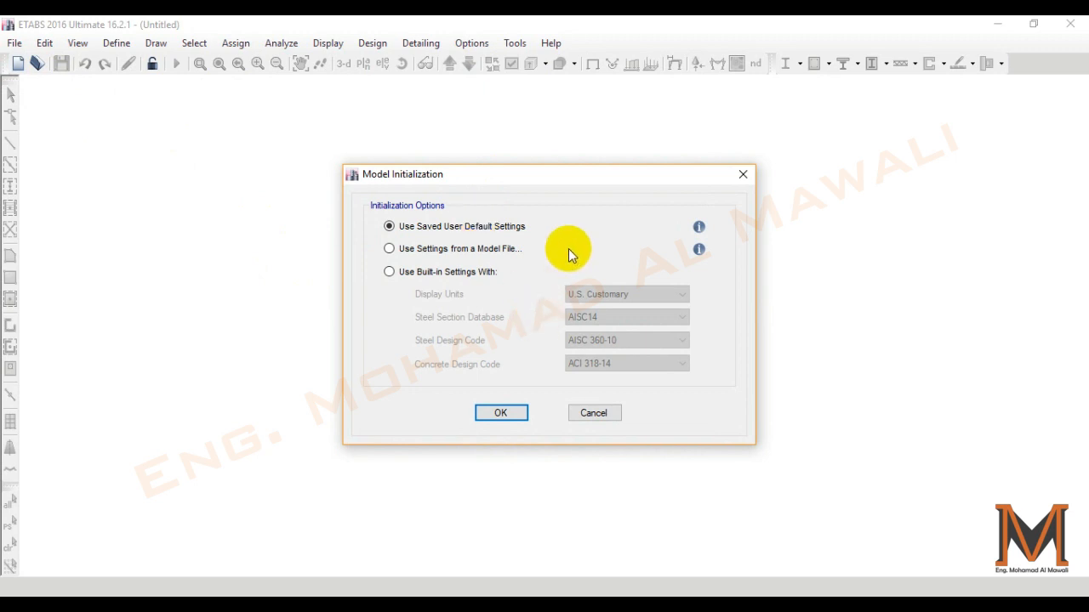
{"action": "left_click", "coordinate": [508, 249]}
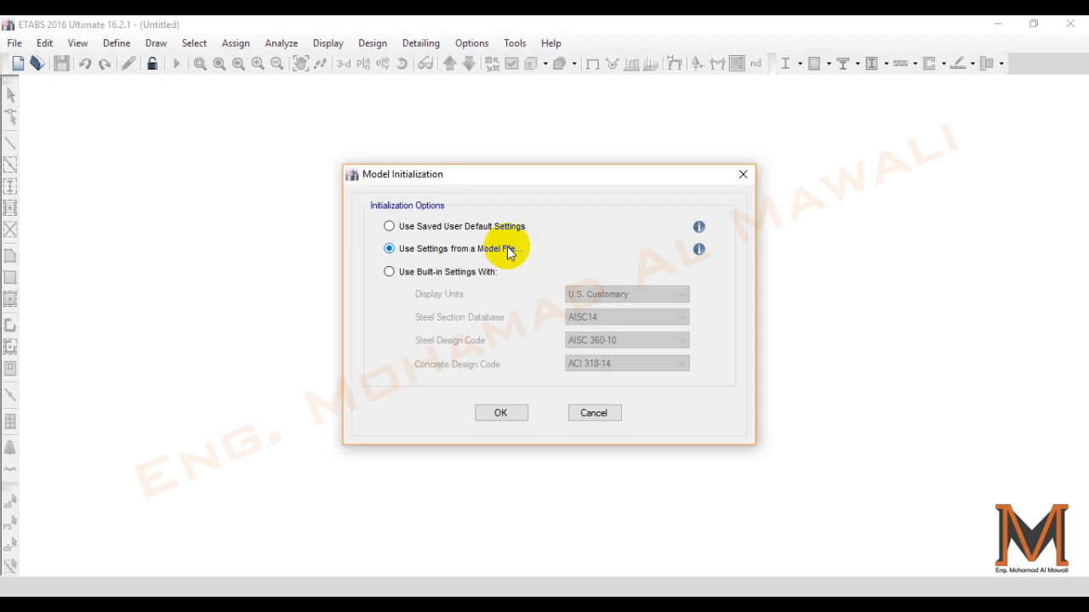
{"action": "left_click", "coordinate": [476, 274]}
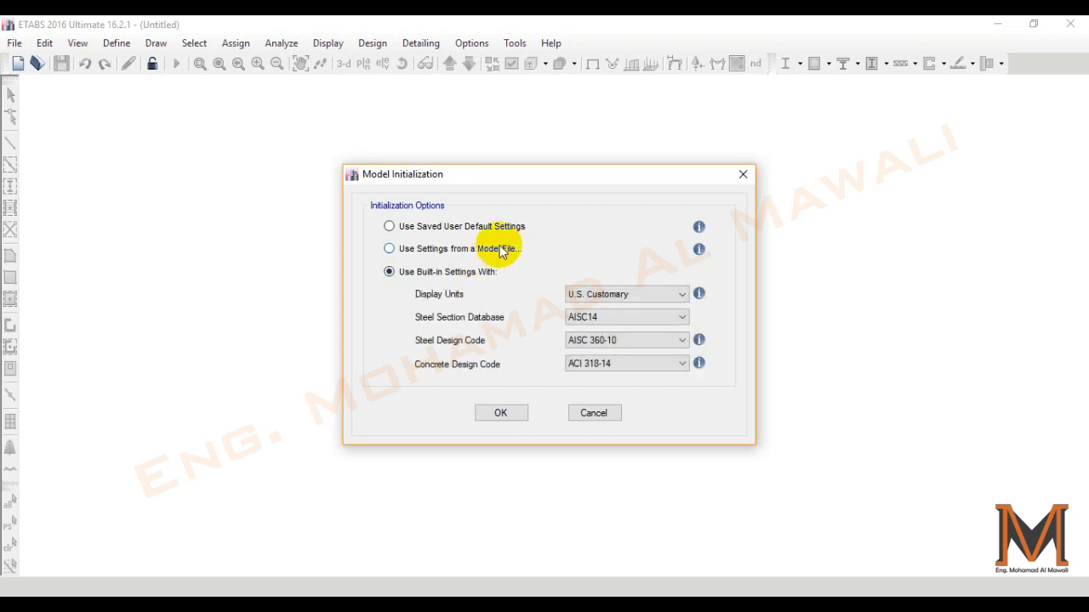
{"action": "left_click", "coordinate": [619, 296]}
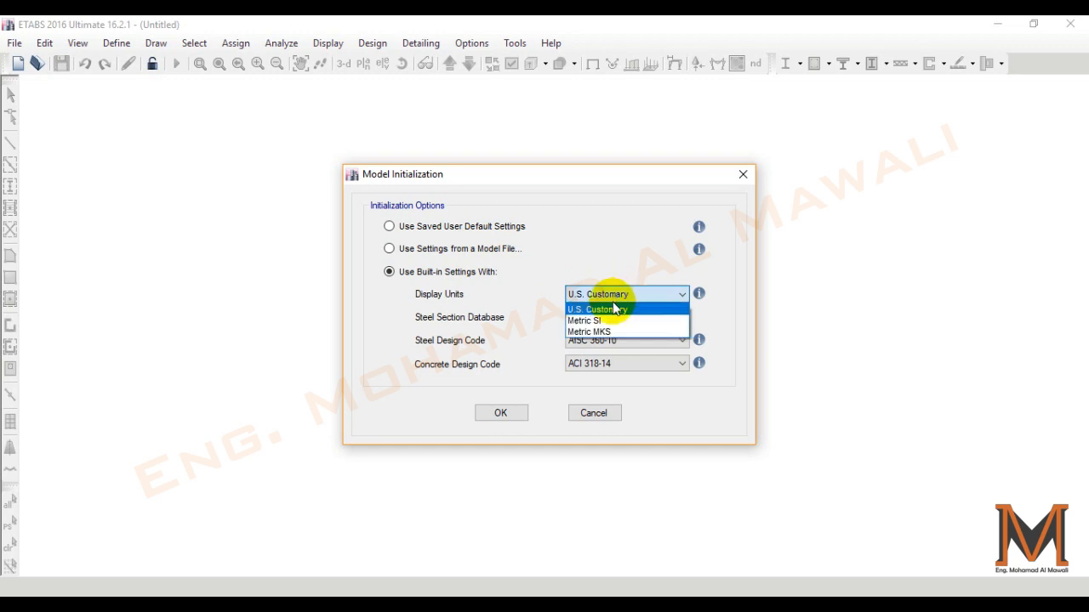
{"action": "left_click", "coordinate": [603, 320]}
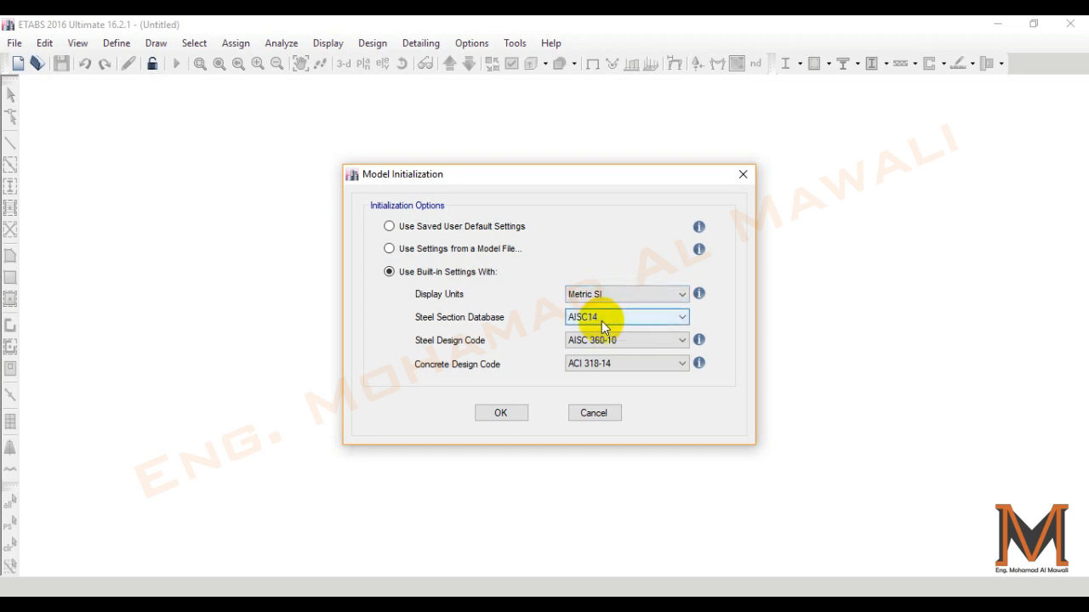
- Initialize the model with the Euro steel section database, Eurocode 3-2005 for steel and Eurocode 2-2004 for concrete
{"action": "left_click", "coordinate": [602, 320]}
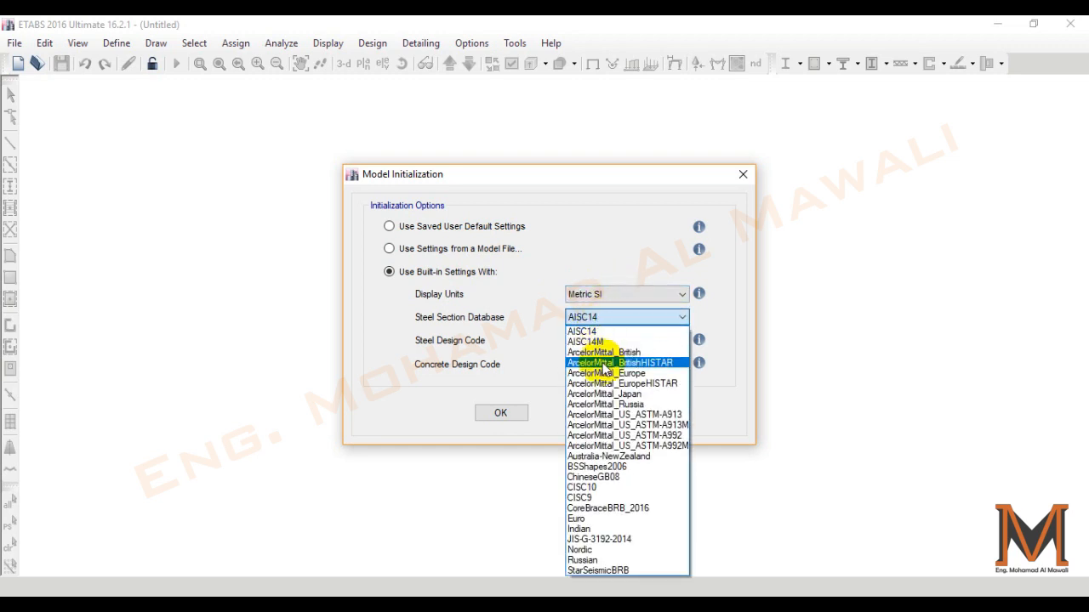
{"action": "left_click", "coordinate": [578, 518]}
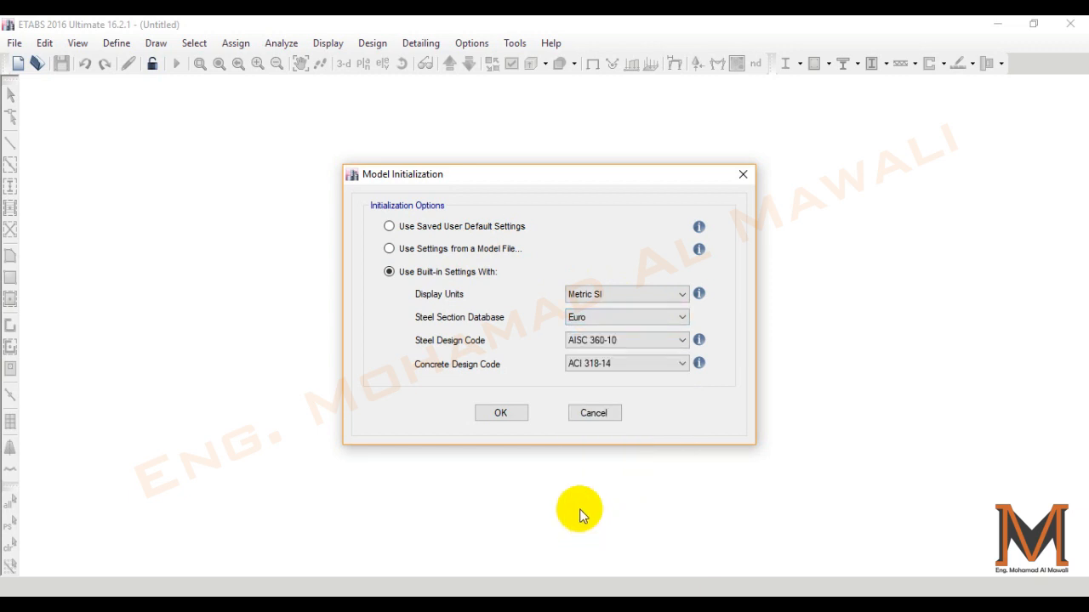
{"action": "left_click", "coordinate": [587, 342]}
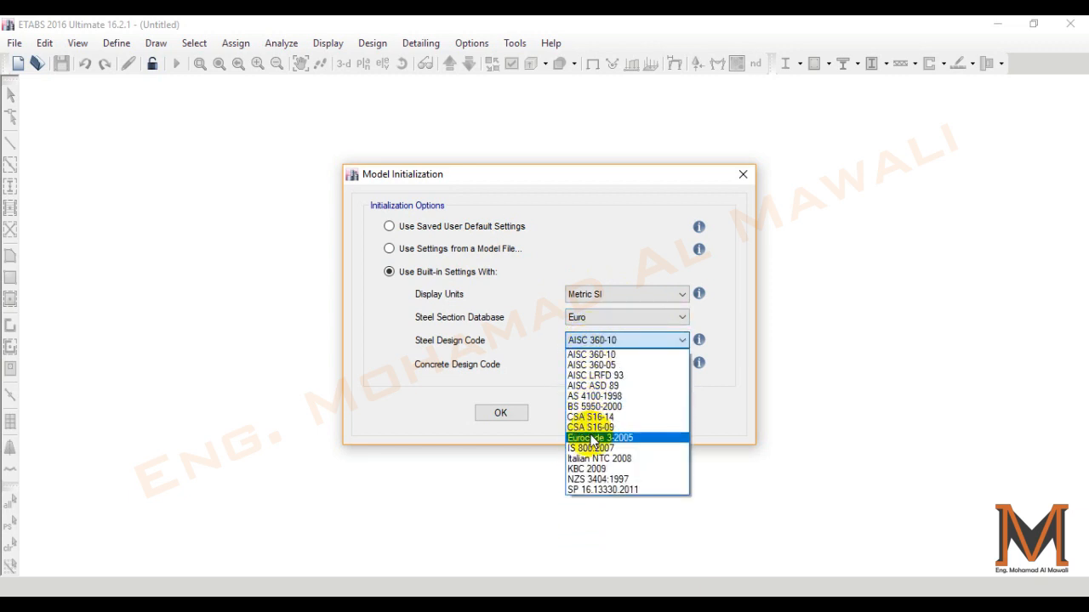
{"action": "left_click", "coordinate": [595, 438]}
{"action": "left_click", "coordinate": [597, 367]}
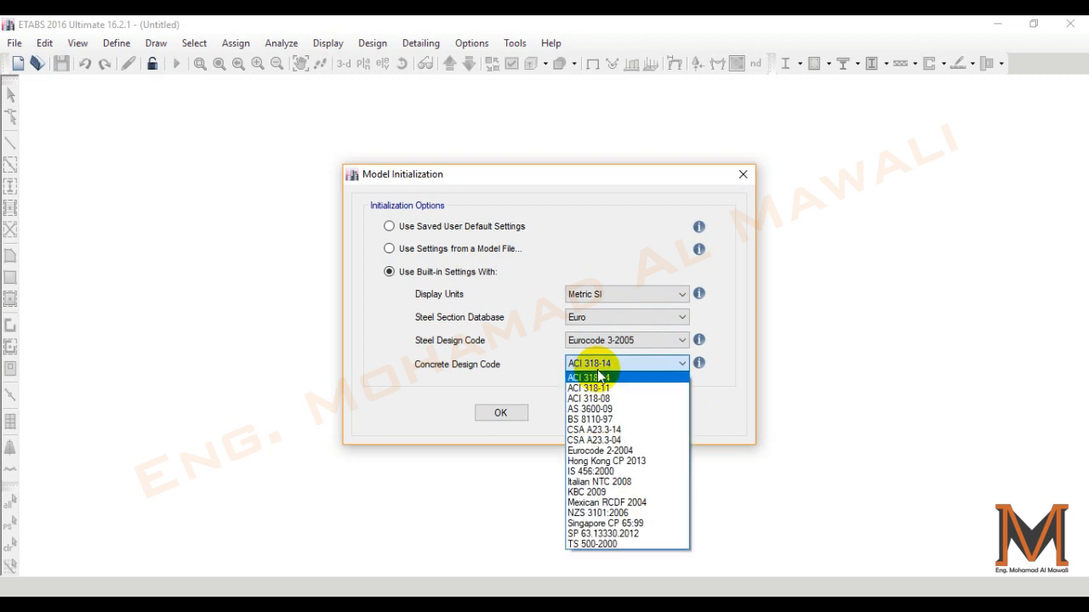
{"action": "left_click", "coordinate": [608, 450]}
{"action": "left_click", "coordinate": [521, 413]}
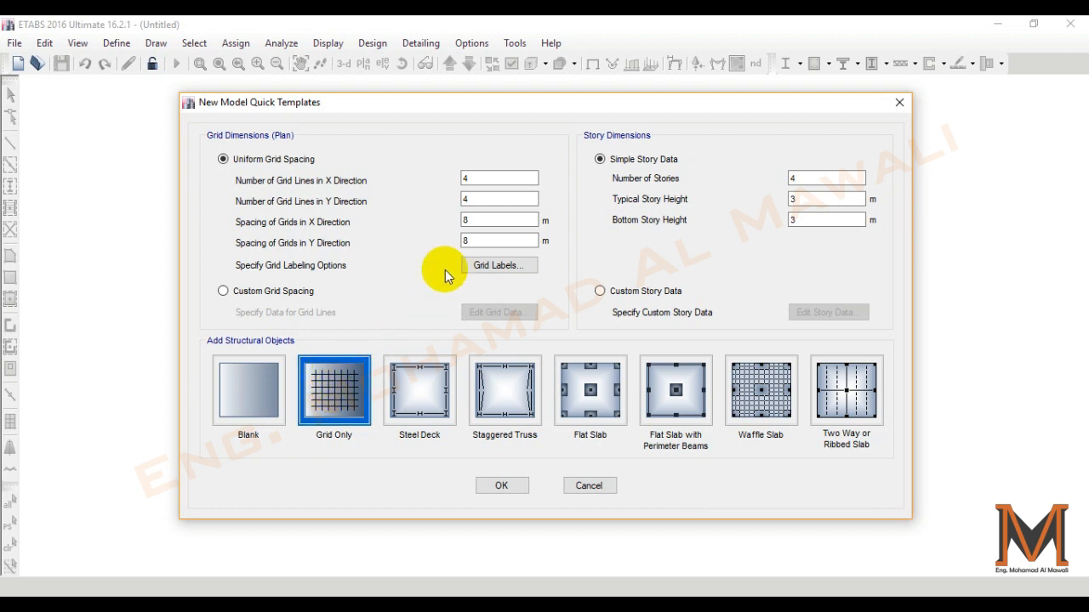
- Set six grid lines in the X direction and four in the Y direction, consulting the +0.00 plan in DWG.pdf
{"action": "left_click", "coordinate": [504, 180]}
{"action": "left_click", "coordinate": [499, 202]}
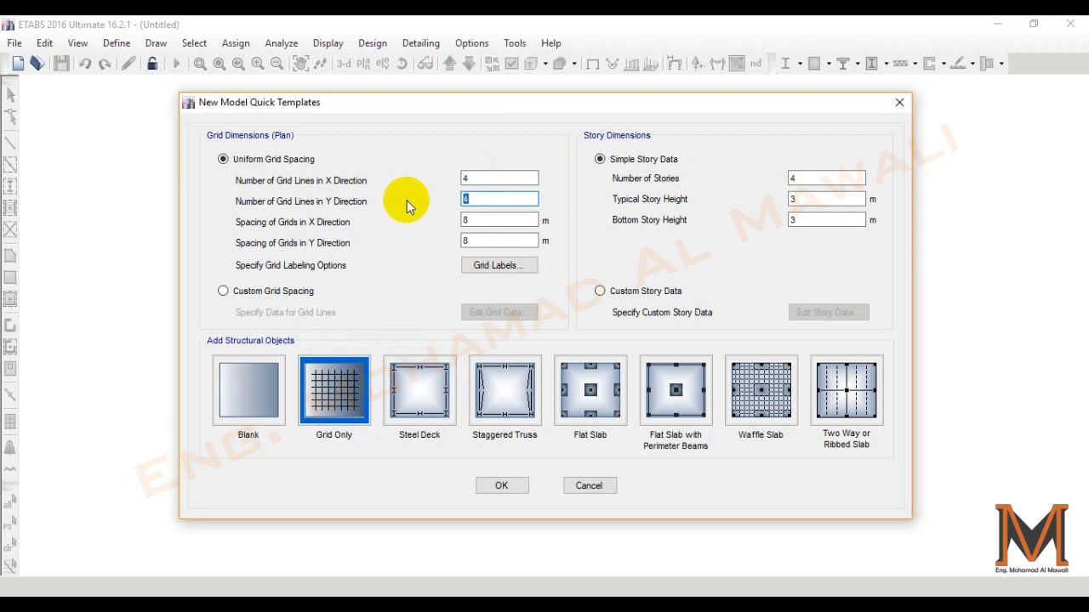
{"action": "left_click", "coordinate": [466, 221]}
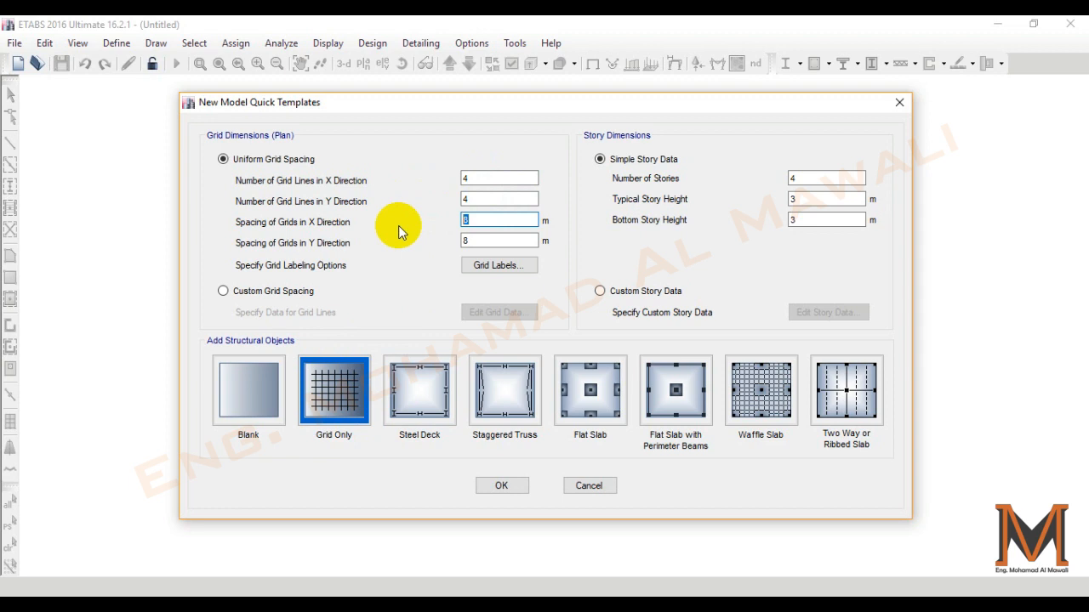
{"action": "left_click", "coordinate": [499, 605]}
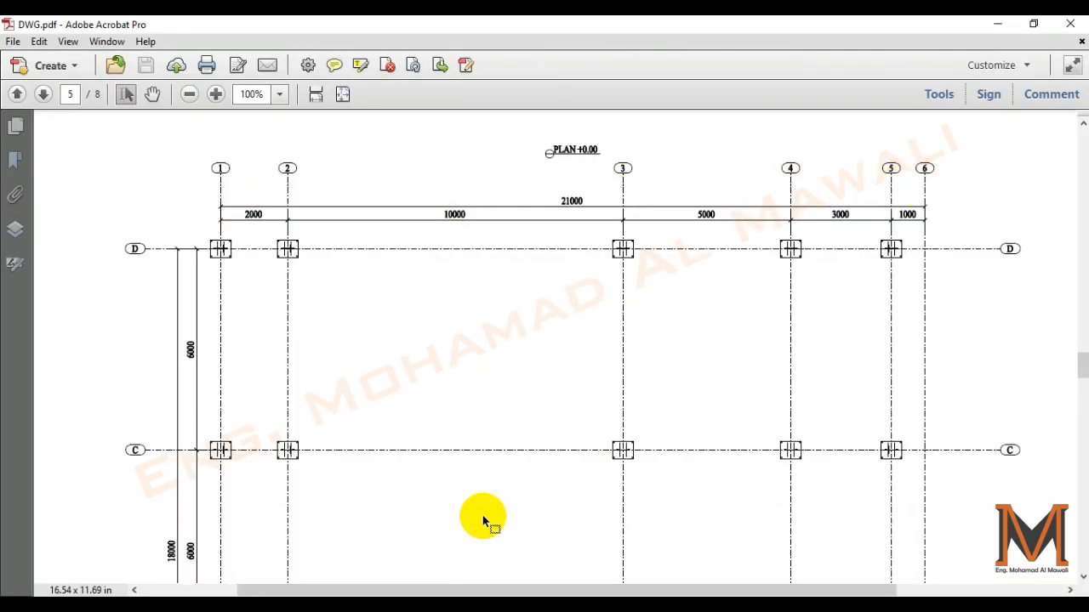
{"action": "scroll", "coordinate": [217, 273], "scroll_direction": "down", "scroll_amount": 2}
{"action": "scroll", "coordinate": [217, 273], "scroll_direction": "down", "scroll_amount": 3}
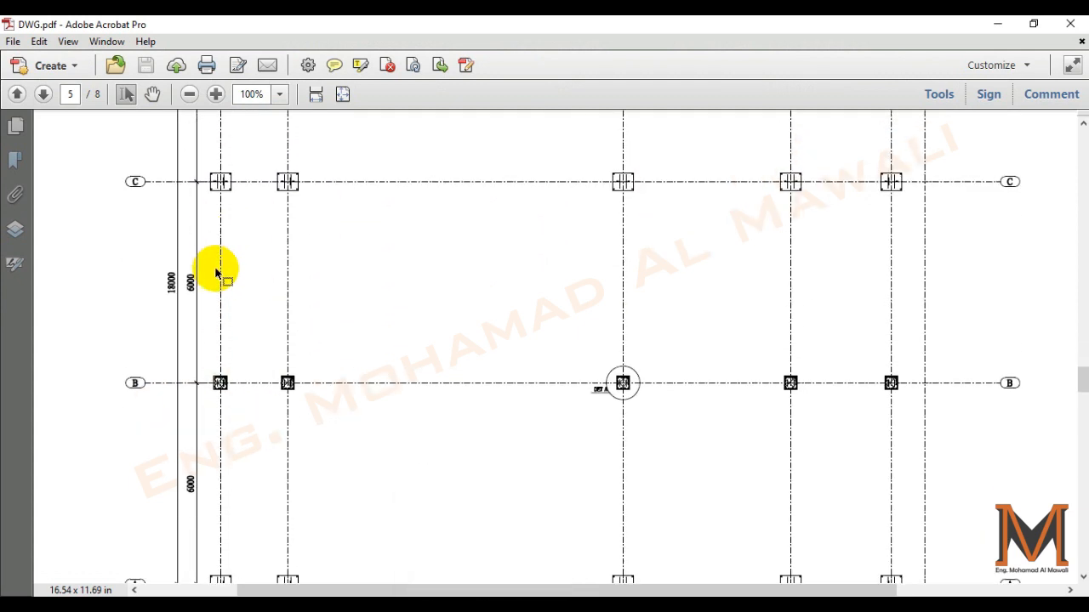
{"action": "scroll", "coordinate": [216, 273], "scroll_direction": "up", "scroll_amount": 3}
{"action": "left_click", "coordinate": [489, 604]}
{"action": "double_click", "coordinate": [498, 180]}
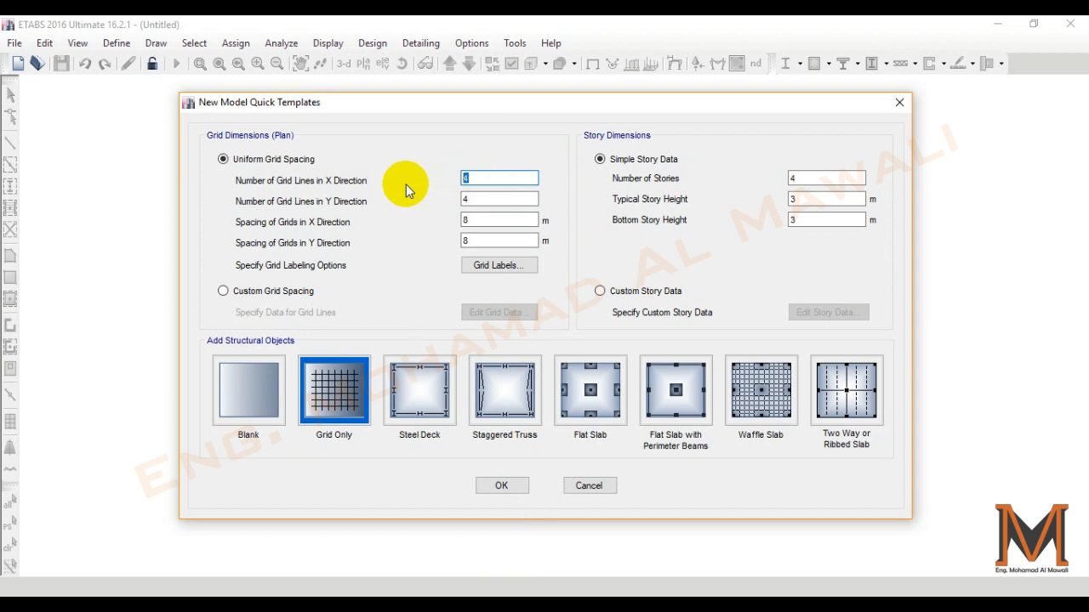
{"action": "type", "text": "6"}
{"action": "key", "text": "Tab"}
{"action": "key", "text": "BackSpace"}
{"action": "type", "text": "4"}
- Set two stories with typical and bottom story heights of 3.6 m, consulting the grid sections in DWG.pdf
{"action": "double_click", "coordinate": [838, 179]}
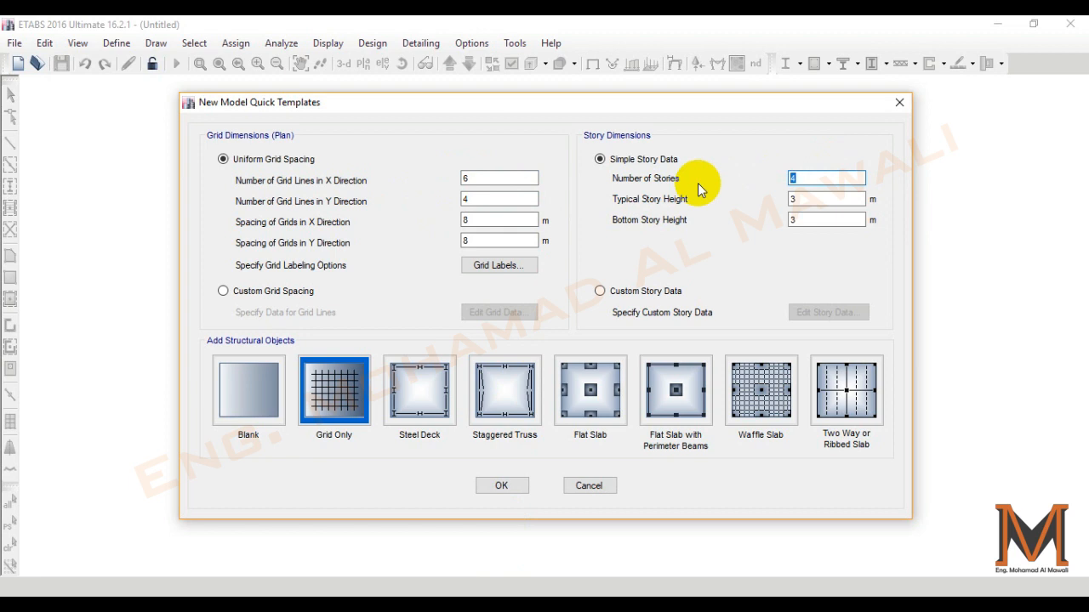
{"action": "type", "text": "2"}
{"action": "key", "text": "alt+Tab"}
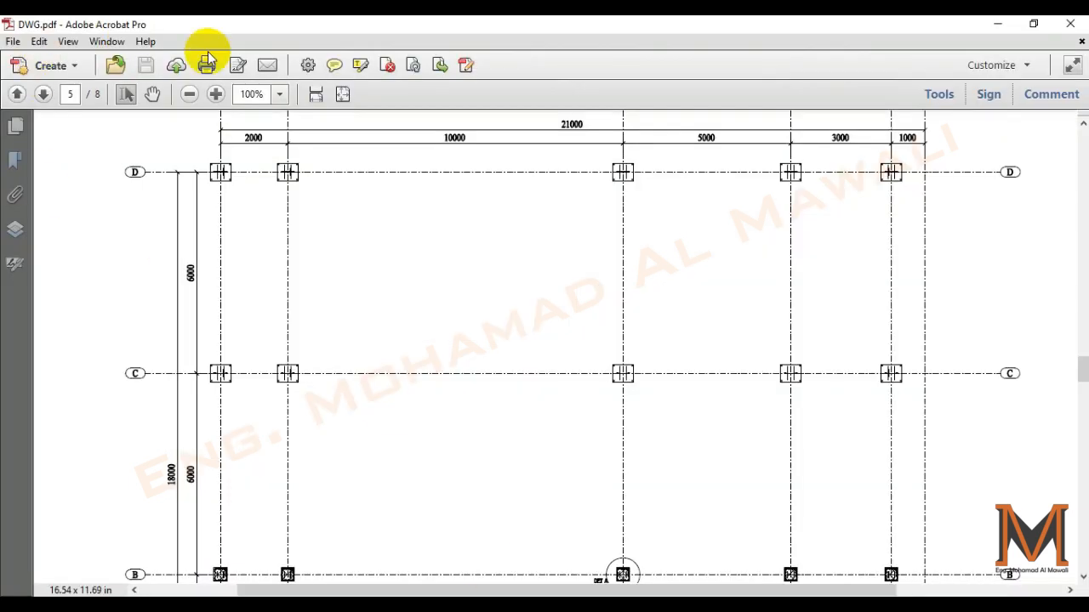
{"action": "left_click", "coordinate": [342, 93]}
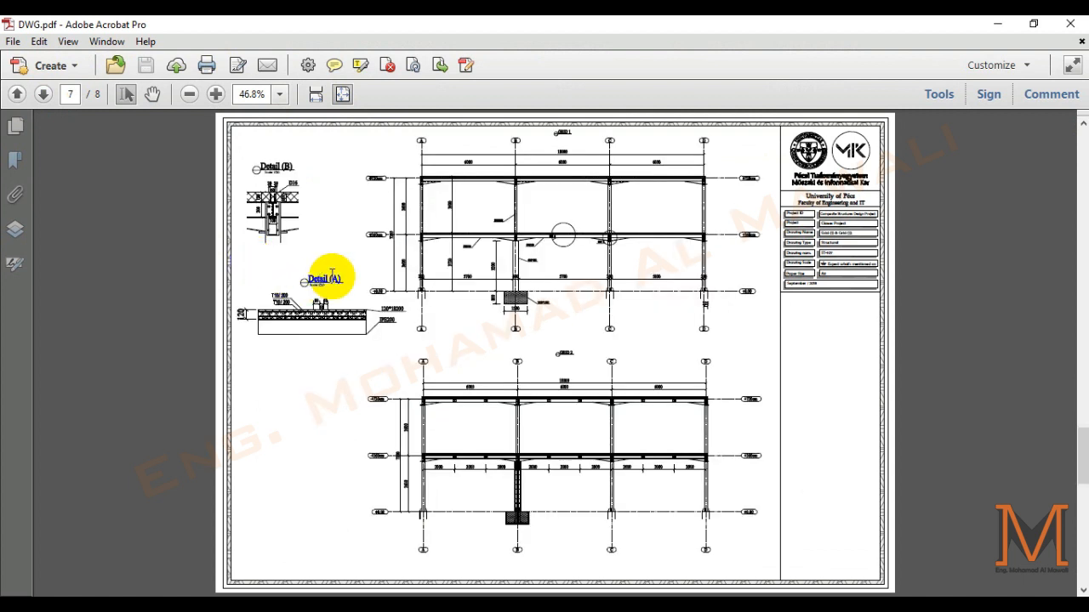
{"action": "scroll", "coordinate": [405, 257], "scroll_direction": "up", "scroll_amount": 5, "text": "ctrl"}
{"action": "scroll", "coordinate": [320, 262], "scroll_direction": "down", "scroll_amount": 5, "text": "ctrl"}
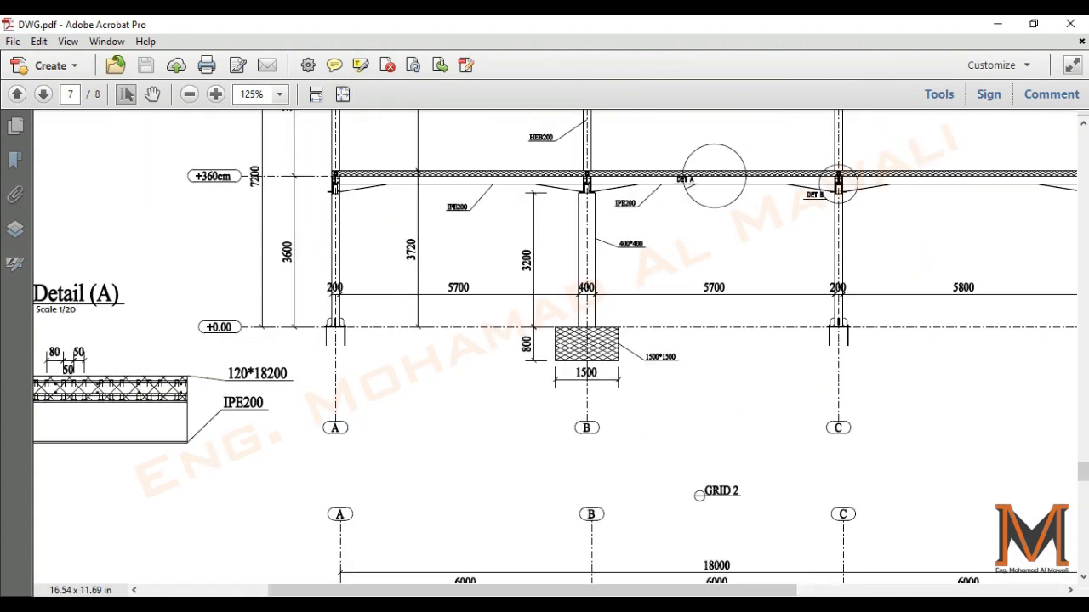
{"action": "key", "text": "alt+Tab"}
{"action": "key", "text": "Tab"}
{"action": "type", "text": "3.6"}
{"action": "left_click", "coordinate": [816, 219]}
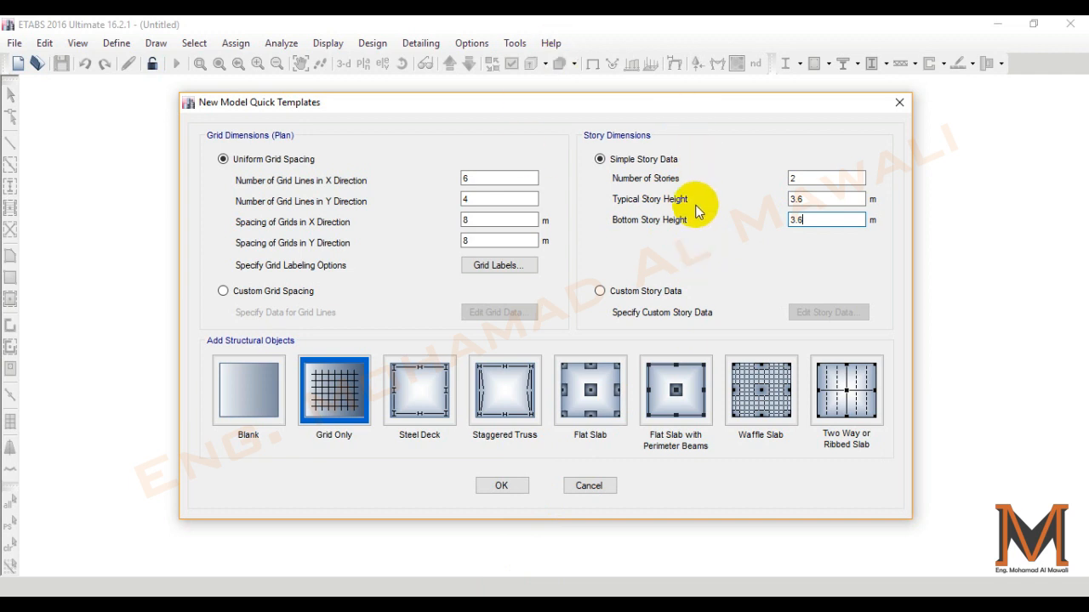
- Switch the template to custom story data and custom grid spacing, and review the story data table without changing it
{"action": "left_click", "coordinate": [648, 292]}
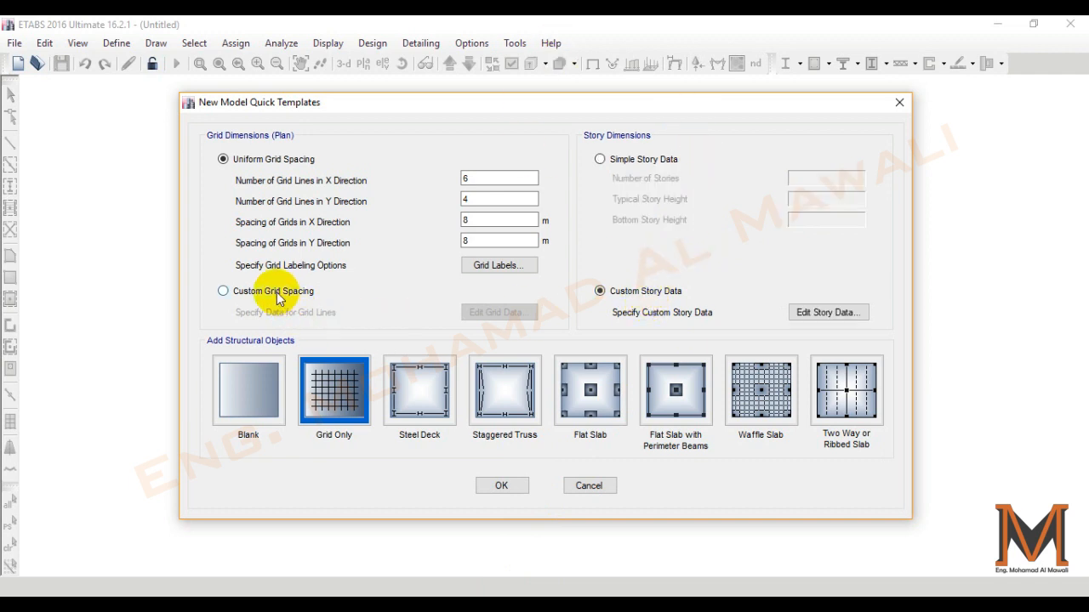
{"action": "left_click", "coordinate": [276, 292]}
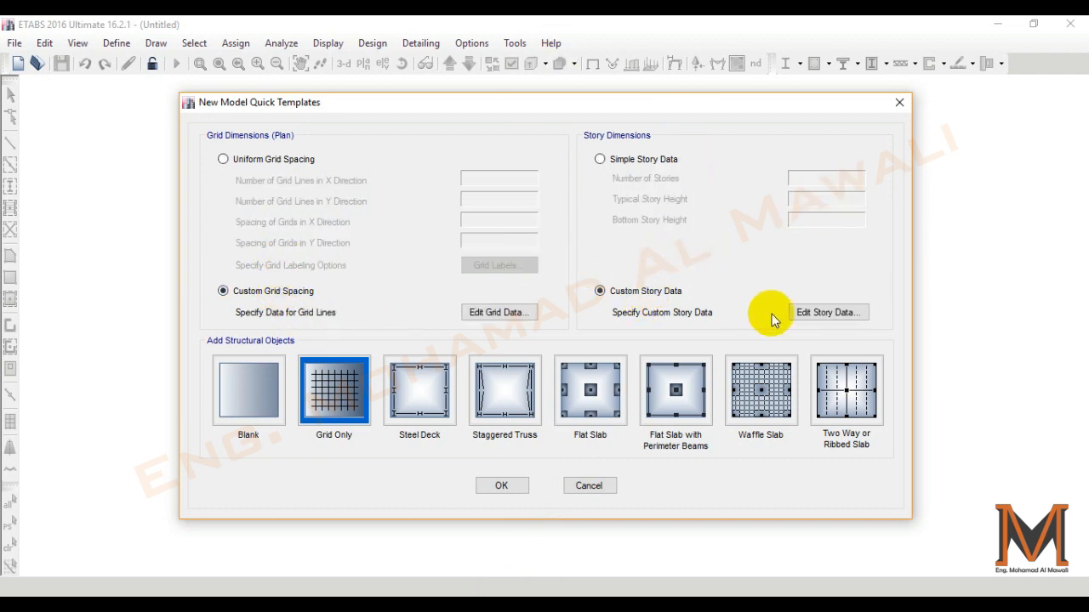
{"action": "left_click", "coordinate": [817, 313]}
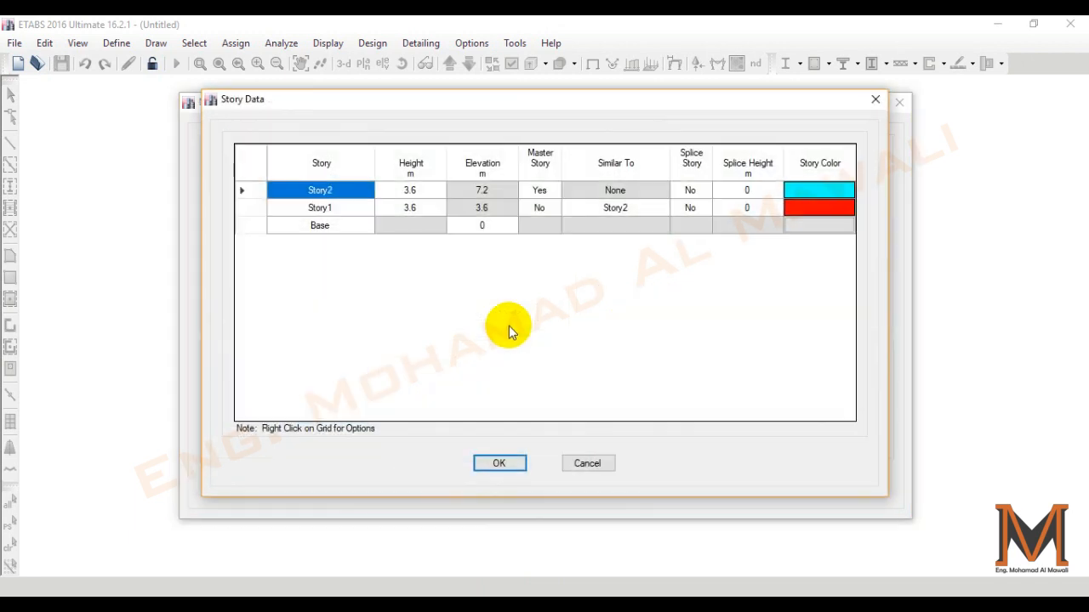
{"action": "double_click", "coordinate": [340, 209]}
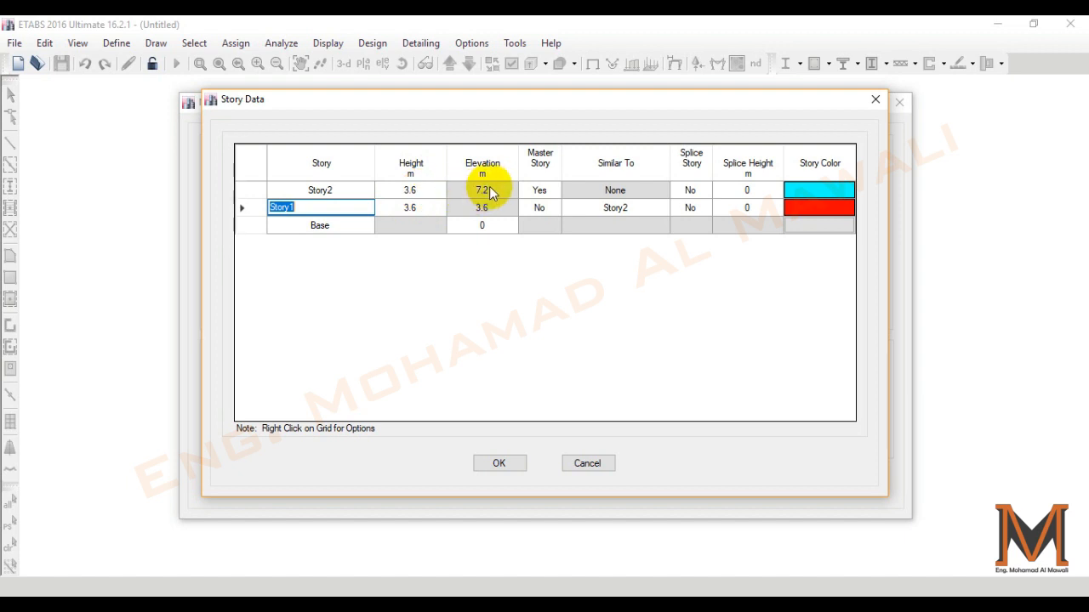
{"action": "left_click", "coordinate": [876, 99]}
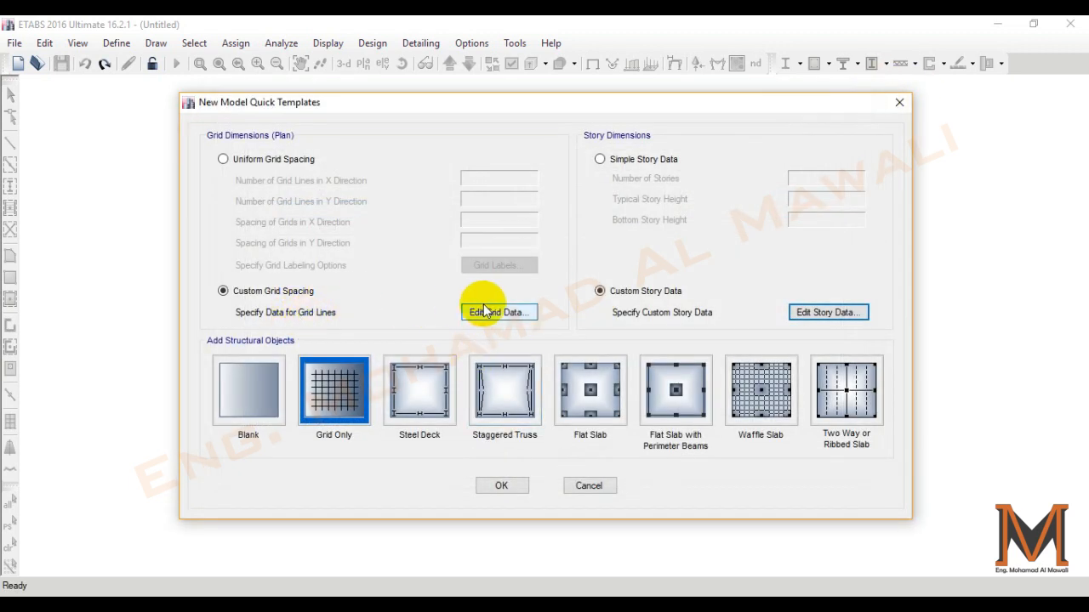
- Open the custom grid data, review the X grid lines and display the grid data as spacing
{"action": "left_click", "coordinate": [497, 313]}
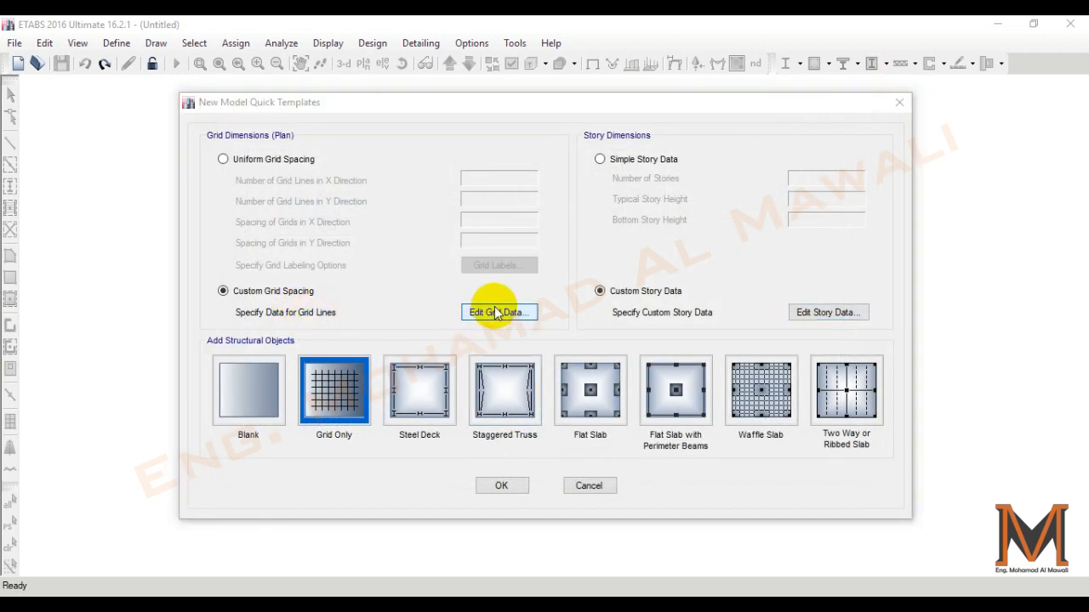
{"action": "scroll", "coordinate": [374, 346], "scroll_direction": "down", "scroll_amount": 1}
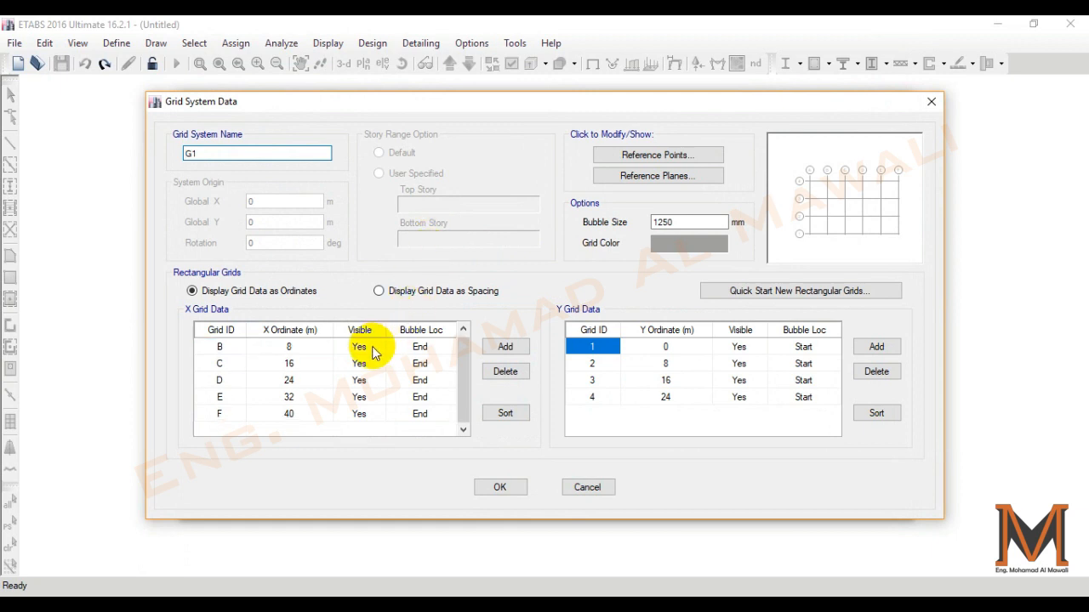
{"action": "scroll", "coordinate": [366, 362], "scroll_direction": "up", "scroll_amount": 1}
{"action": "scroll", "coordinate": [367, 364], "scroll_direction": "down", "scroll_amount": 1}
{"action": "scroll", "coordinate": [367, 364], "scroll_direction": "up", "scroll_amount": 1}
{"action": "scroll", "coordinate": [364, 371], "scroll_direction": "down", "scroll_amount": 1}
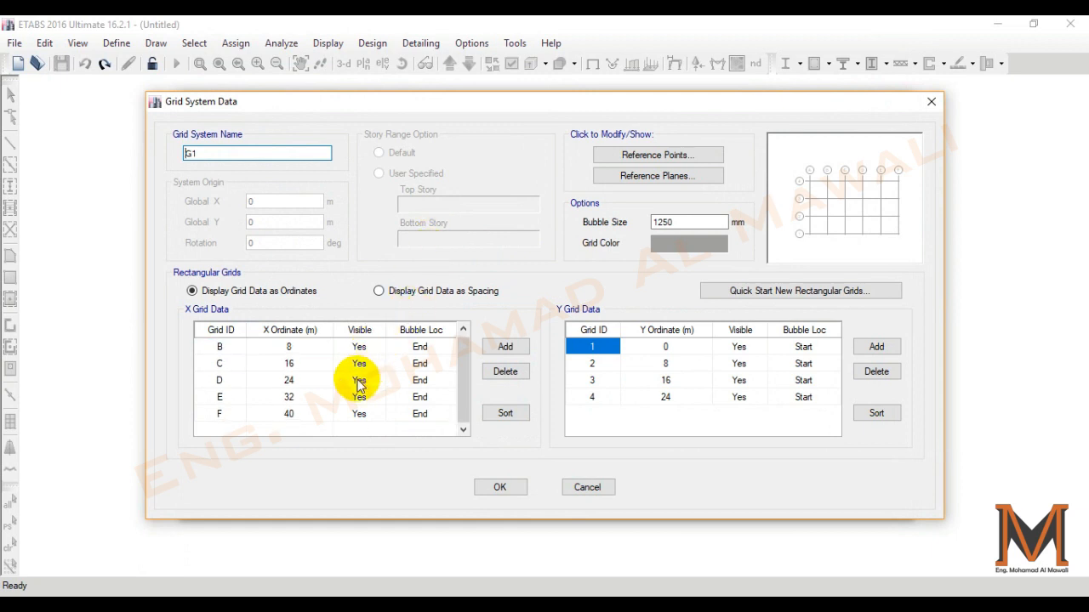
{"action": "scroll", "coordinate": [361, 383], "scroll_direction": "up", "scroll_amount": 1}
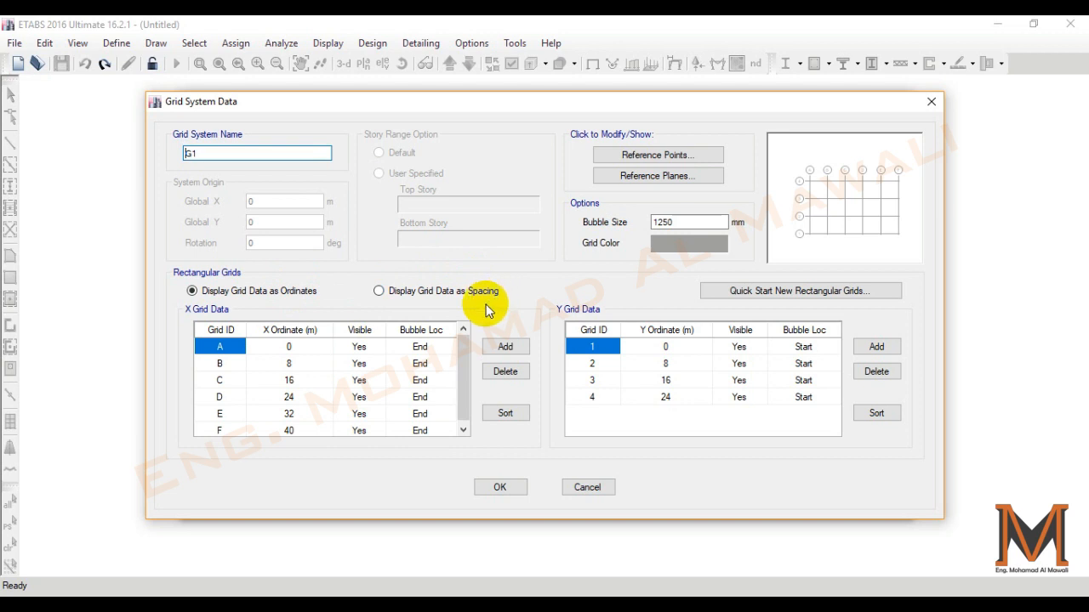
{"action": "left_click", "coordinate": [411, 295]}
- Set the X spacings of grids A to E to 2, 10, 5, 3 and 1 m, following the +360cm plan in DWG.pdf
{"action": "left_click", "coordinate": [503, 608]}
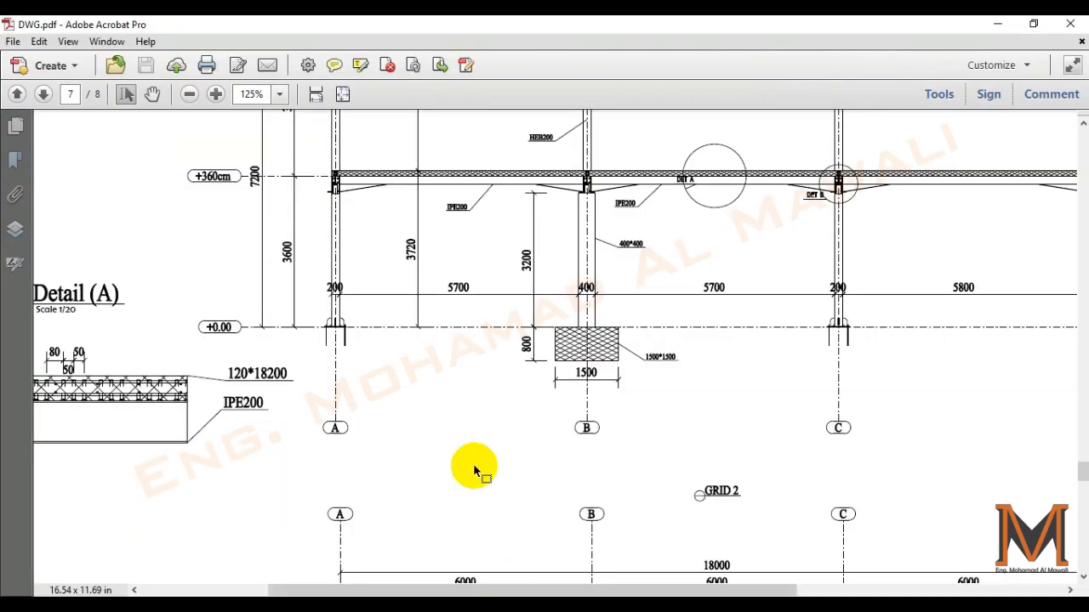
{"action": "scroll", "coordinate": [403, 265], "scroll_direction": "up", "scroll_amount": 1}
{"action": "left_click", "coordinate": [315, 93]}
{"action": "scroll", "coordinate": [365, 206], "scroll_direction": "up", "scroll_amount": 3}
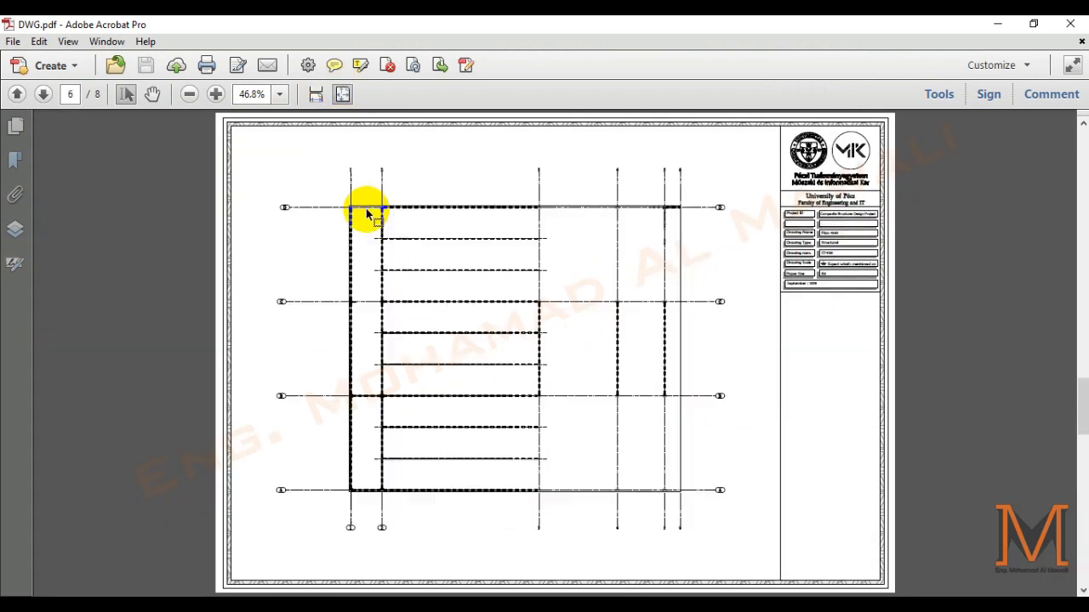
{"action": "scroll", "coordinate": [405, 215], "scroll_direction": "up", "scroll_amount": 5, "text": "ctrl"}
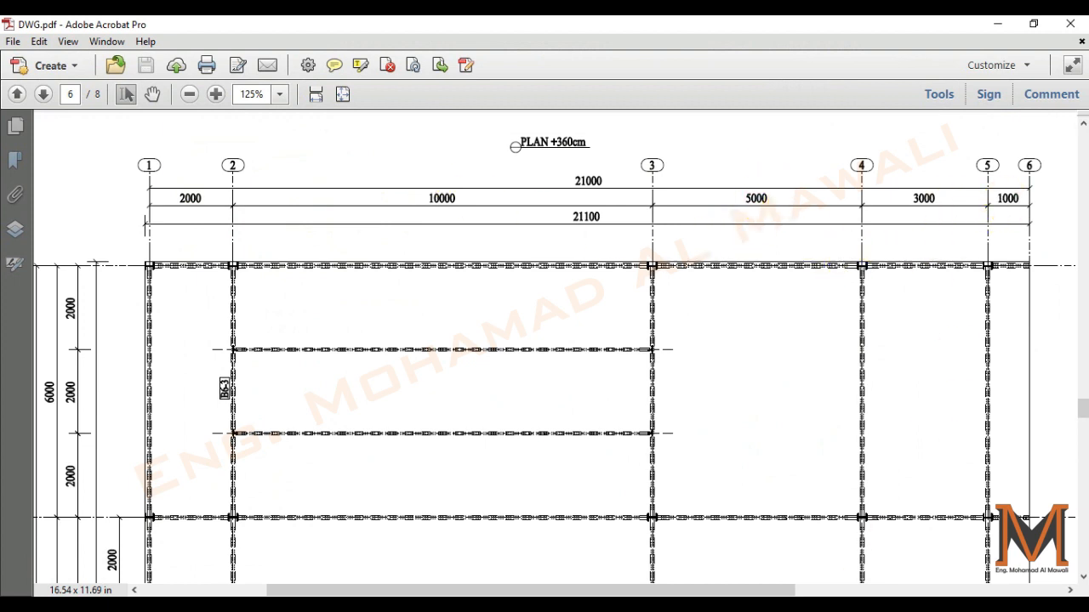
{"action": "key", "text": "alt+Tab"}
{"action": "left_click", "coordinate": [308, 349]}
{"action": "type", "text": "2"}
{"action": "left_click", "coordinate": [308, 363]}
{"action": "type", "text": "10"}
{"action": "left_click", "coordinate": [305, 381]}
{"action": "type", "text": "5"}
{"action": "left_click", "coordinate": [305, 396]}
{"action": "type", "text": "3"}
{"action": "left_click", "coordinate": [302, 417]}
{"action": "type", "text": "1"}
{"action": "scroll", "coordinate": [347, 384], "scroll_direction": "down", "scroll_amount": 1}
{"action": "left_click", "coordinate": [299, 415]}
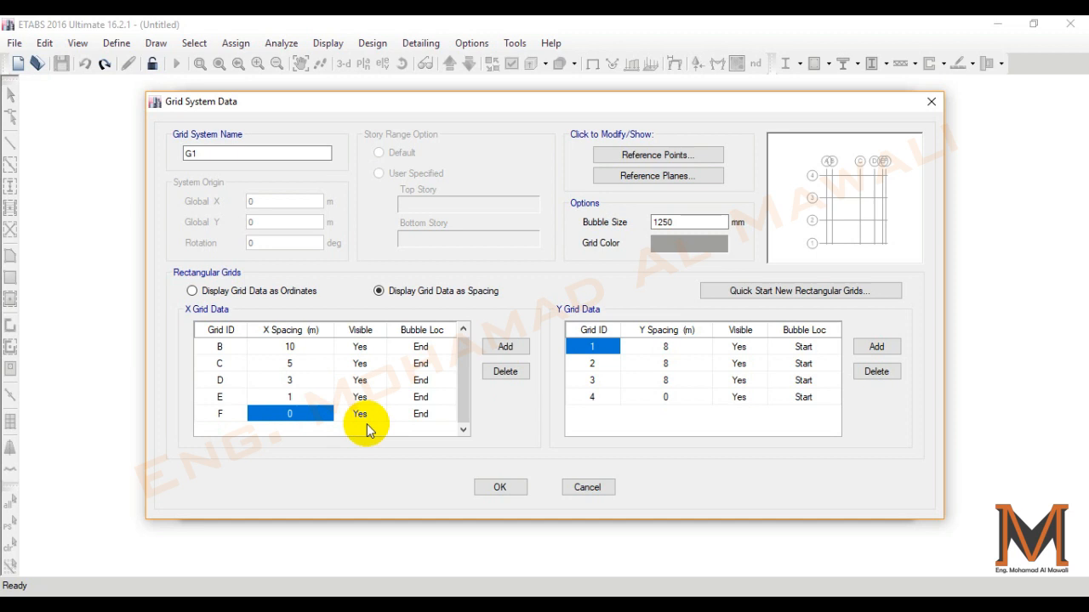
- Examine the spacings between the lettered axes on the plan in DWG.pdf, fit the whole page and return to ETABS
{"action": "left_click", "coordinate": [667, 347]}
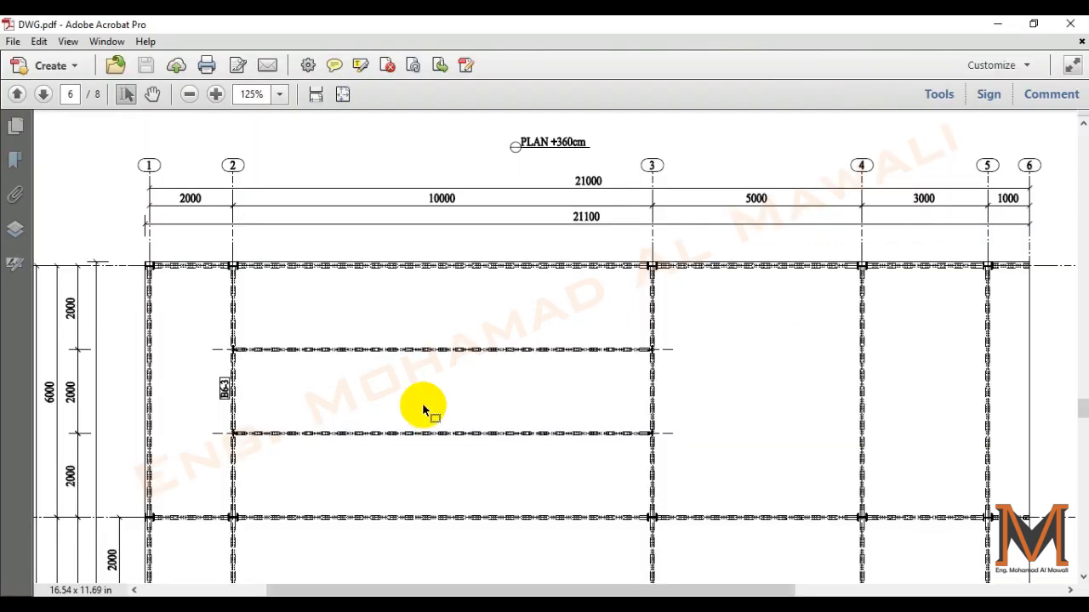
{"action": "scroll", "coordinate": [141, 359], "scroll_direction": "down", "scroll_amount": 2}
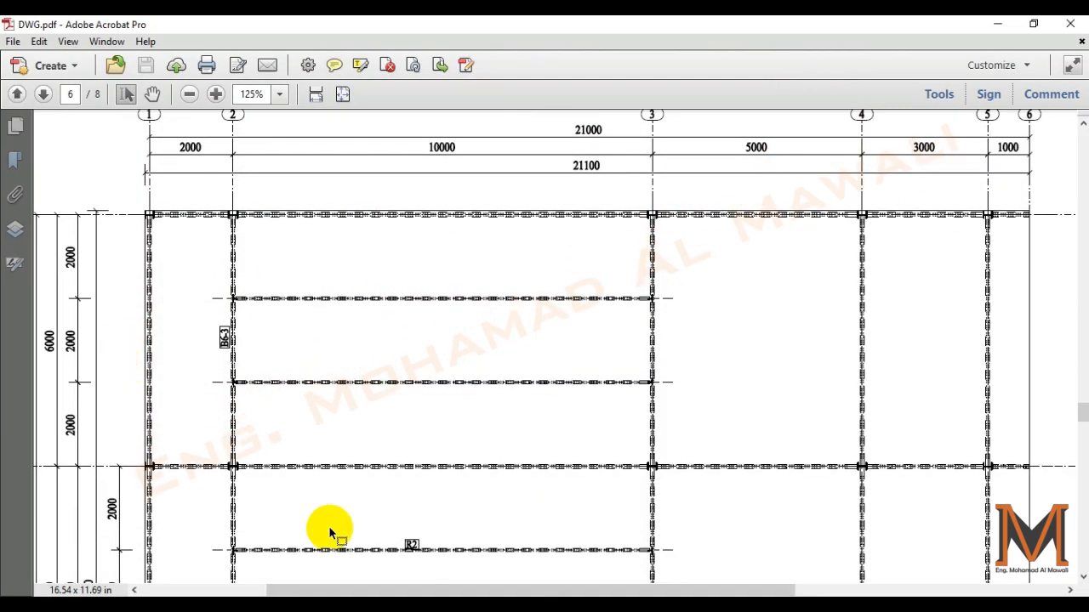
{"action": "scroll", "coordinate": [328, 501], "scroll_direction": "down", "scroll_amount": 6}
{"action": "left_click_drag", "start_coordinate": [510, 590], "coordinate": [418, 591]}
{"action": "scroll", "coordinate": [340, 449], "scroll_direction": "down", "scroll_amount": 4}
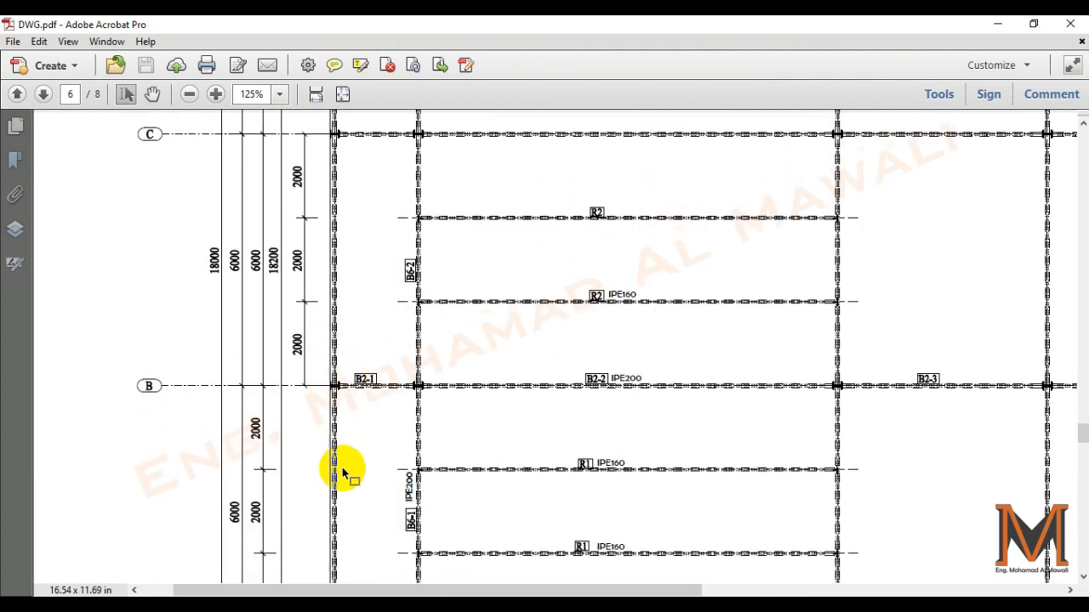
{"action": "scroll", "coordinate": [293, 510], "scroll_direction": "down", "scroll_amount": 2}
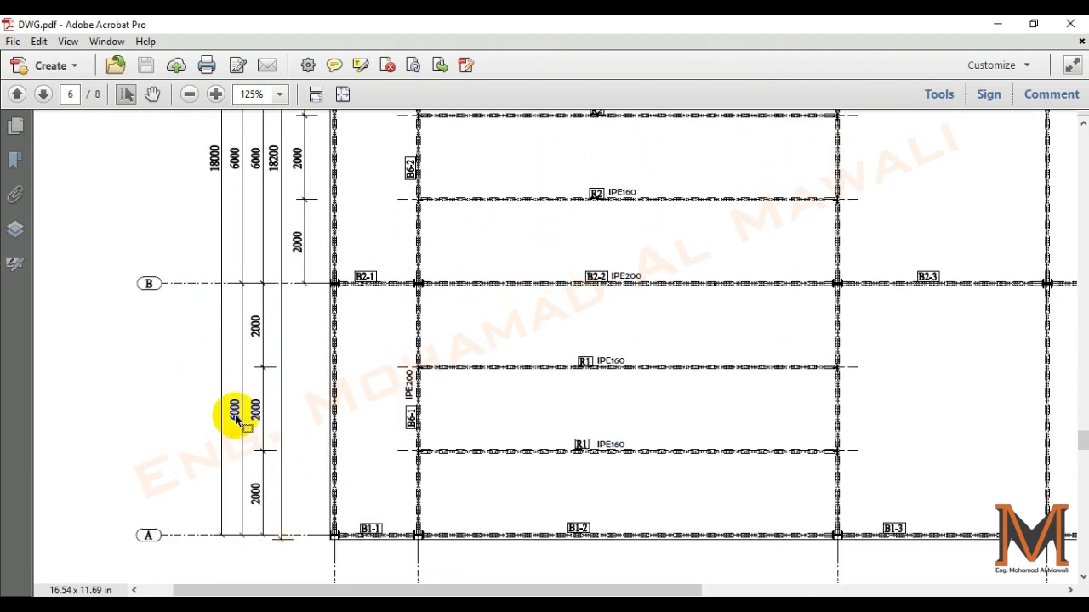
{"action": "scroll", "coordinate": [369, 204], "scroll_direction": "up", "scroll_amount": 2}
{"action": "left_click", "coordinate": [342, 93]}
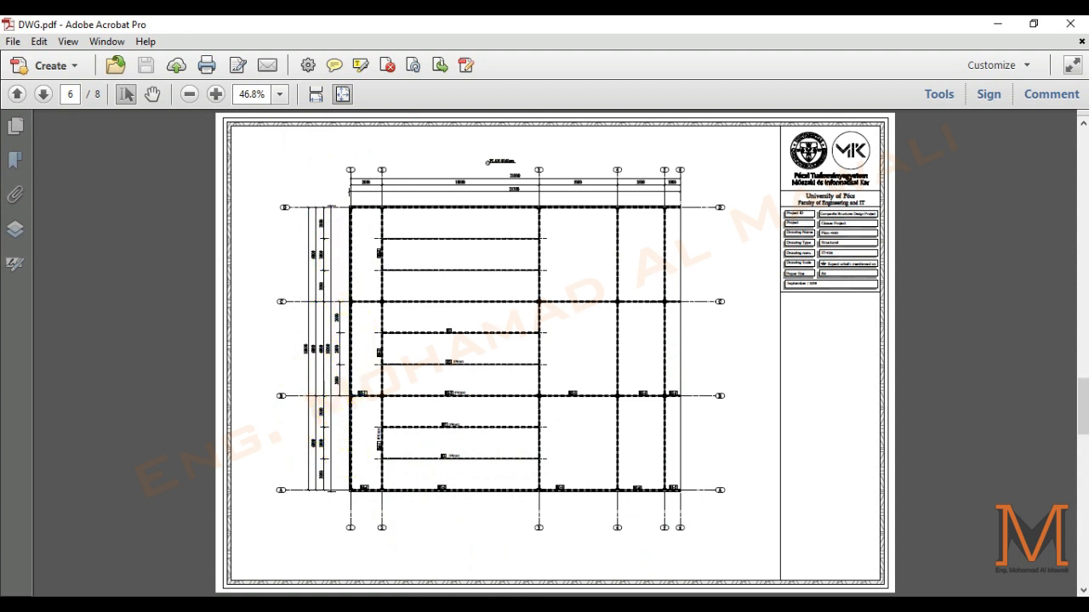
{"action": "left_click", "coordinate": [525, 605]}
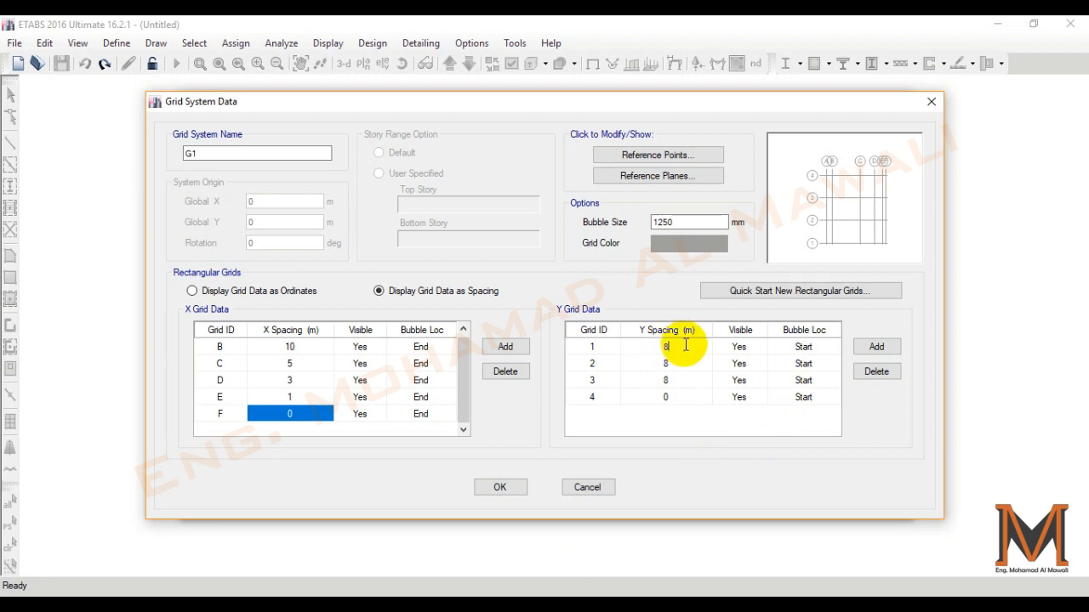
- Add more Y grid lines and set the Y spacings of grids 1 to 6 to 2 m
{"action": "left_click", "coordinate": [877, 347]}
{"action": "scroll", "coordinate": [639, 372], "scroll_direction": "up", "scroll_amount": 1}
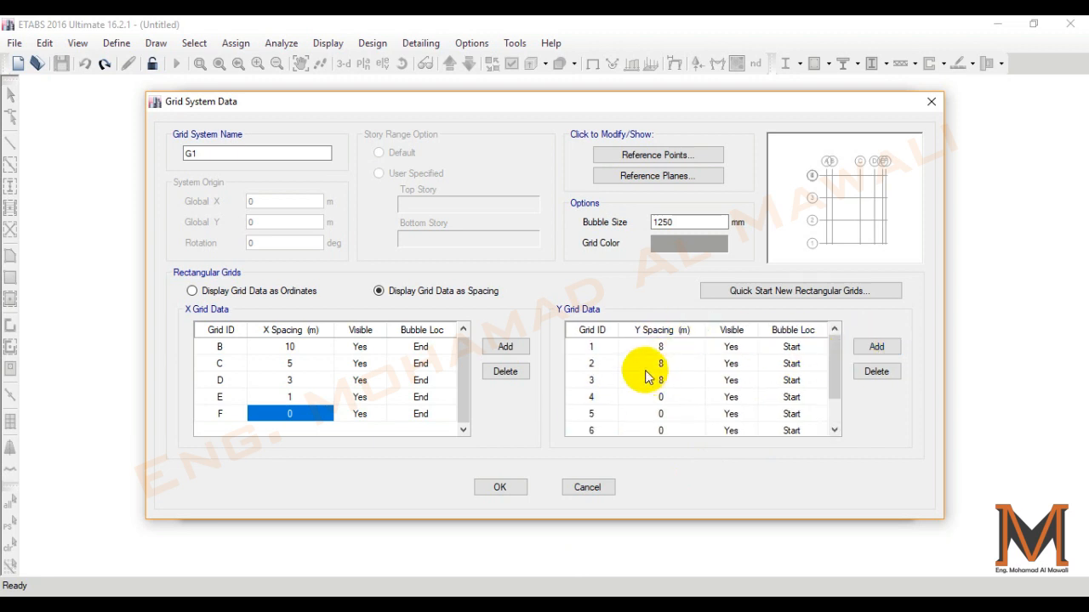
{"action": "left_click", "coordinate": [661, 347]}
{"action": "type", "text": "2"}
{"action": "left_click", "coordinate": [664, 364]}
{"action": "type", "text": "2"}
{"action": "left_click", "coordinate": [664, 380]}
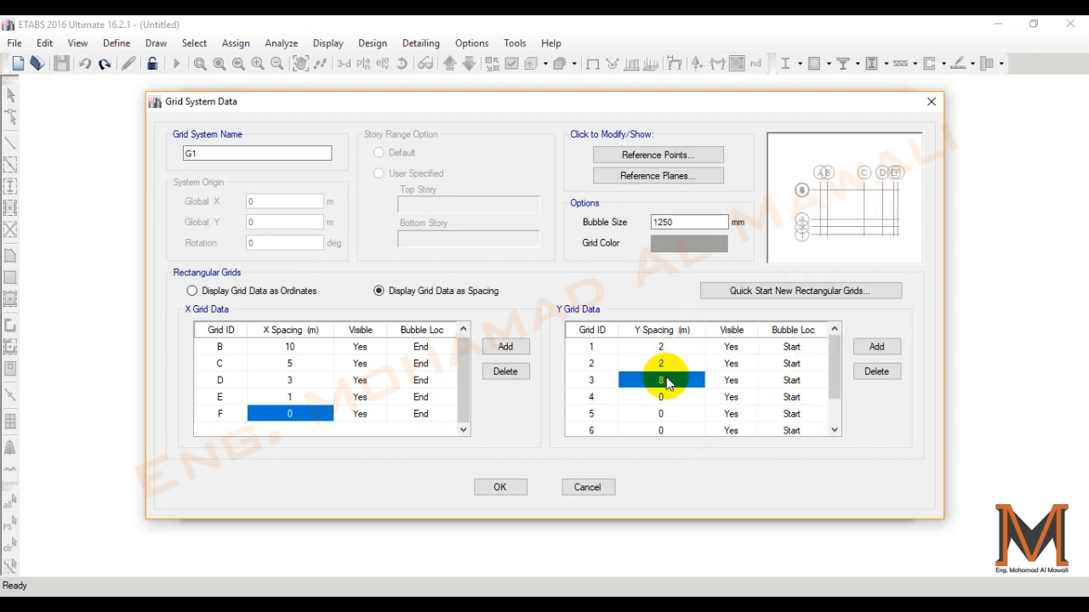
{"action": "type", "text": "2"}
{"action": "left_click", "coordinate": [665, 397]}
{"action": "type", "text": "2"}
{"action": "left_click", "coordinate": [672, 414]}
{"action": "type", "text": "2"}
{"action": "left_click", "coordinate": [674, 430]}
- Add further Y grid lines and set the Y spacings of grids 7 to 9 to 2 m
{"action": "type", "text": "2"}
{"action": "scroll", "coordinate": [717, 358], "scroll_direction": "down", "scroll_amount": 1}
{"action": "scroll", "coordinate": [695, 382], "scroll_direction": "up", "scroll_amount": 1}
{"action": "scroll", "coordinate": [694, 381], "scroll_direction": "down", "scroll_amount": 1}
{"action": "left_click", "coordinate": [872, 352]}
{"action": "left_click", "coordinate": [872, 352]}
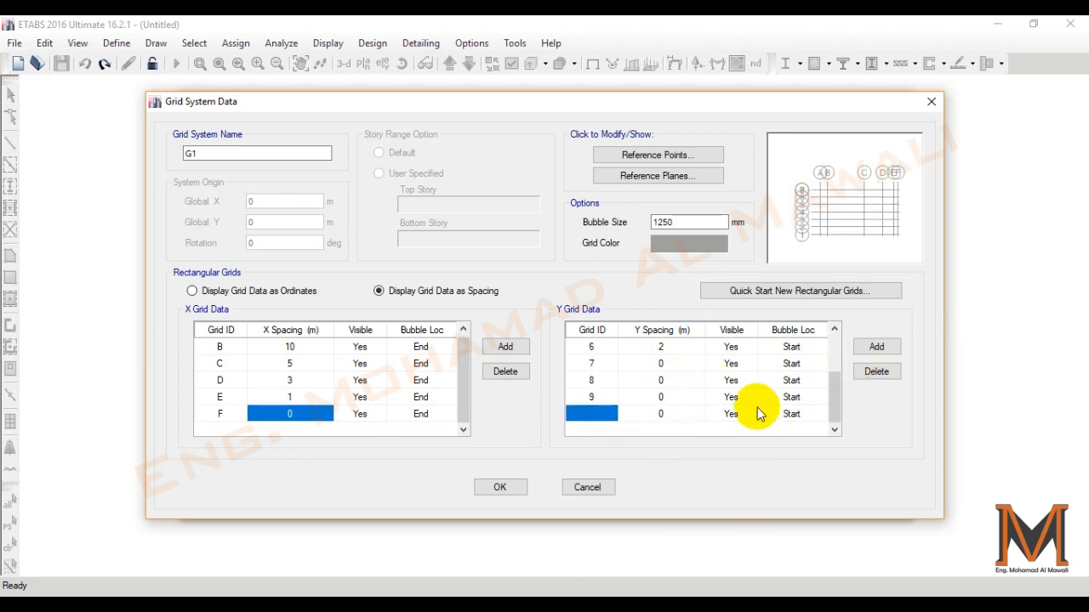
{"action": "left_click", "coordinate": [668, 366]}
{"action": "type", "text": "2"}
{"action": "left_click", "coordinate": [667, 380]}
{"action": "type", "text": "2"}
{"action": "left_click", "coordinate": [664, 395]}
{"action": "type", "text": "2"}
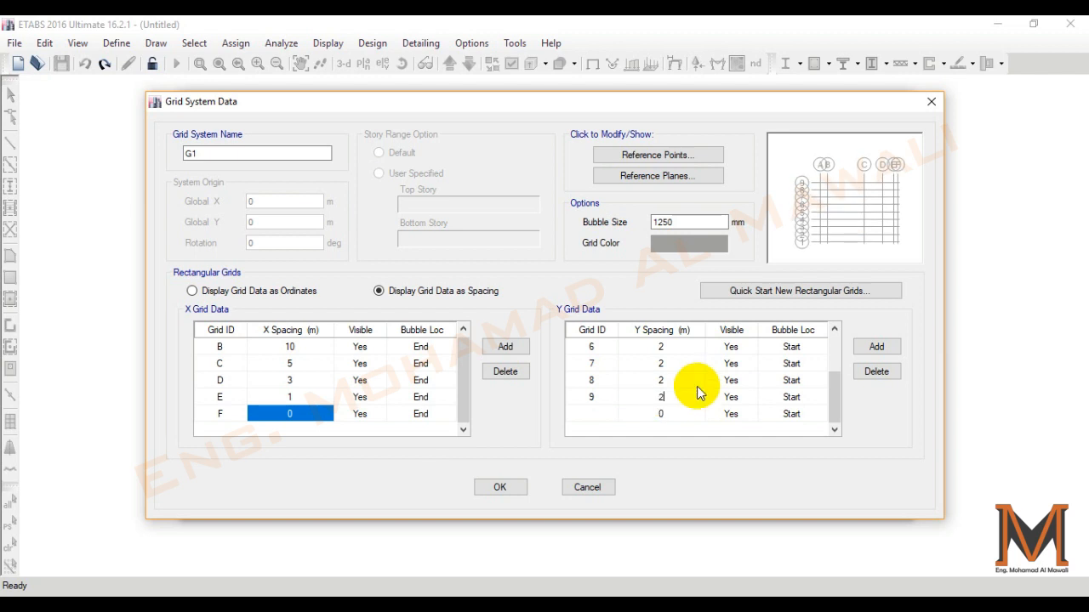
{"action": "left_click", "coordinate": [684, 380]}
{"action": "scroll", "coordinate": [677, 426], "scroll_direction": "up", "scroll_amount": 2}
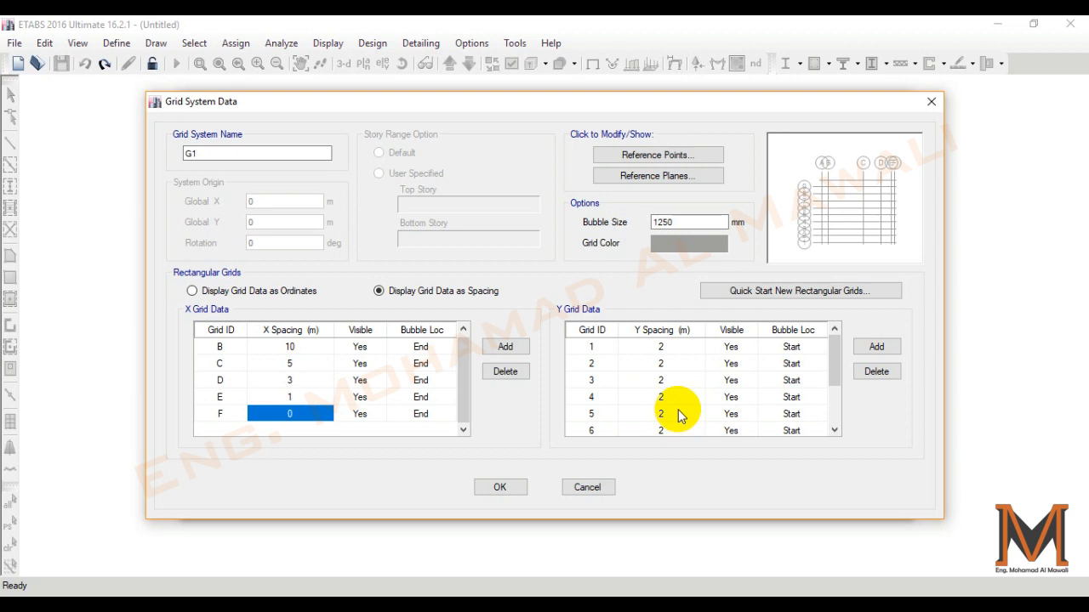
- Compare the grid with the plan in DWG.pdf, accept the grid data in ETABS and create the model
{"action": "left_click", "coordinate": [536, 605]}
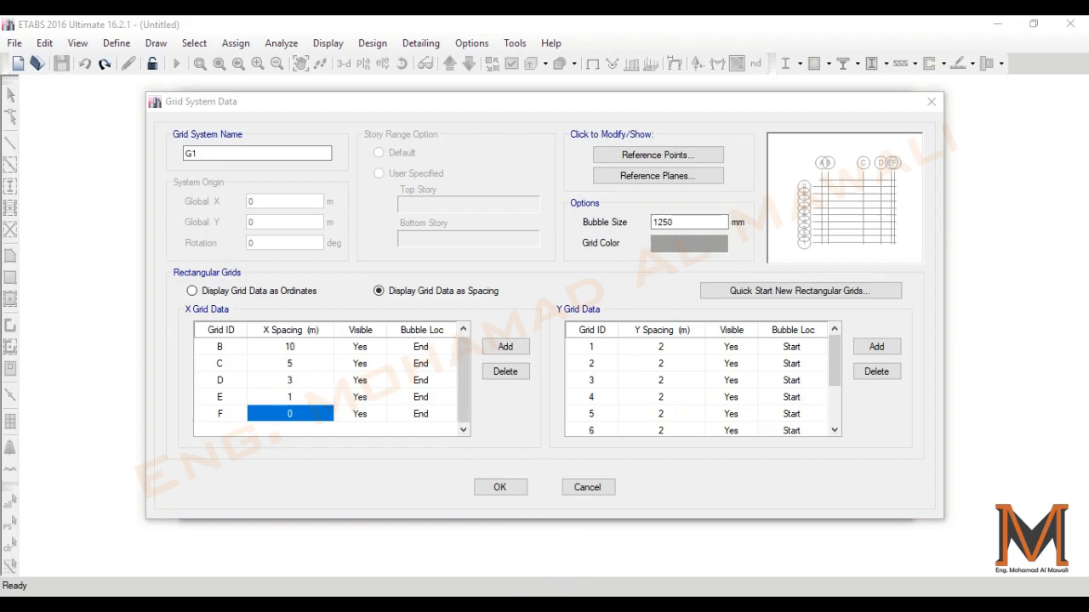
{"action": "left_click", "coordinate": [570, 604]}
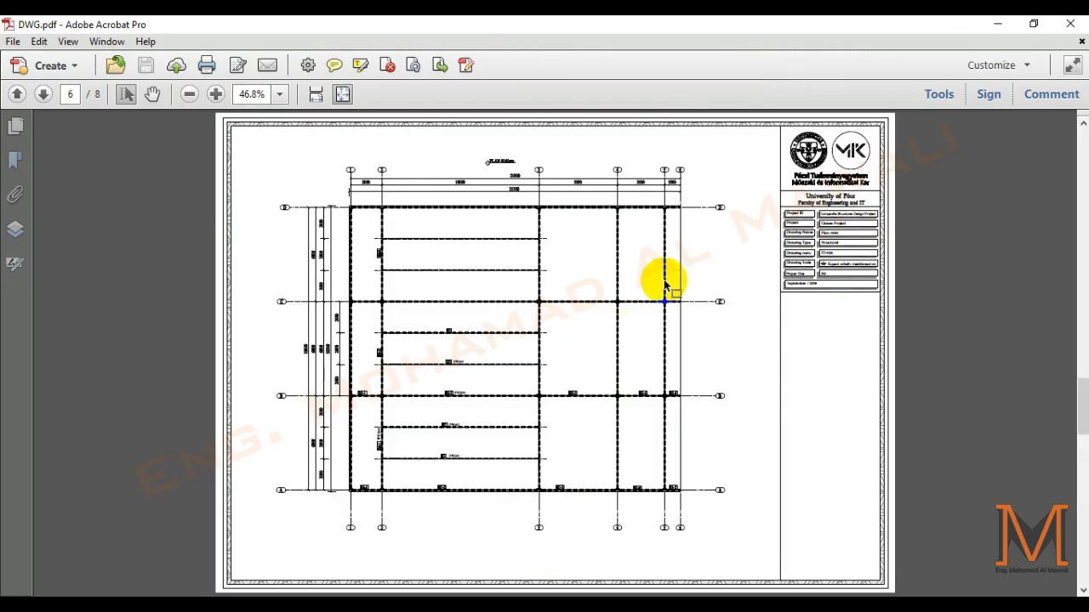
{"action": "left_click", "coordinate": [536, 605]}
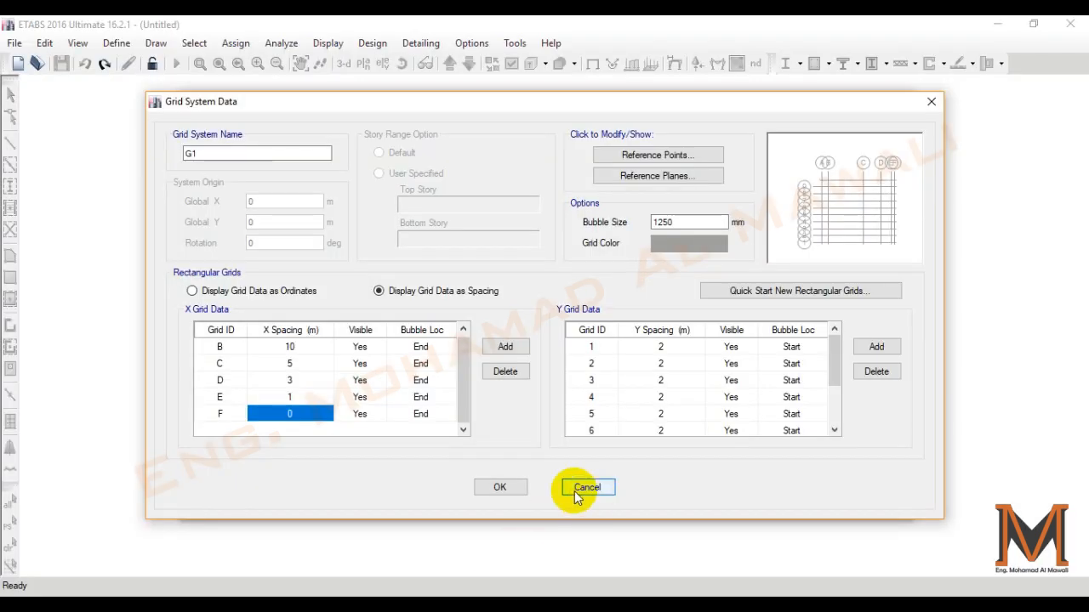
{"action": "left_click", "coordinate": [502, 486]}
{"action": "left_click", "coordinate": [503, 484]}
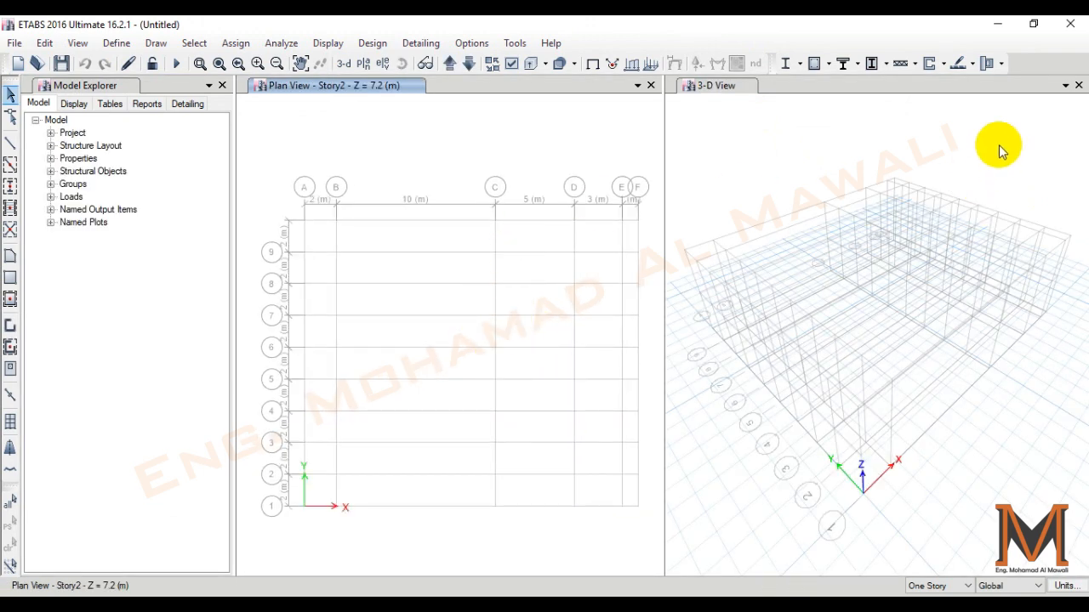
- Close the 3-D view and save the model on the Desktop as M
{"action": "left_click", "coordinate": [1078, 85]}
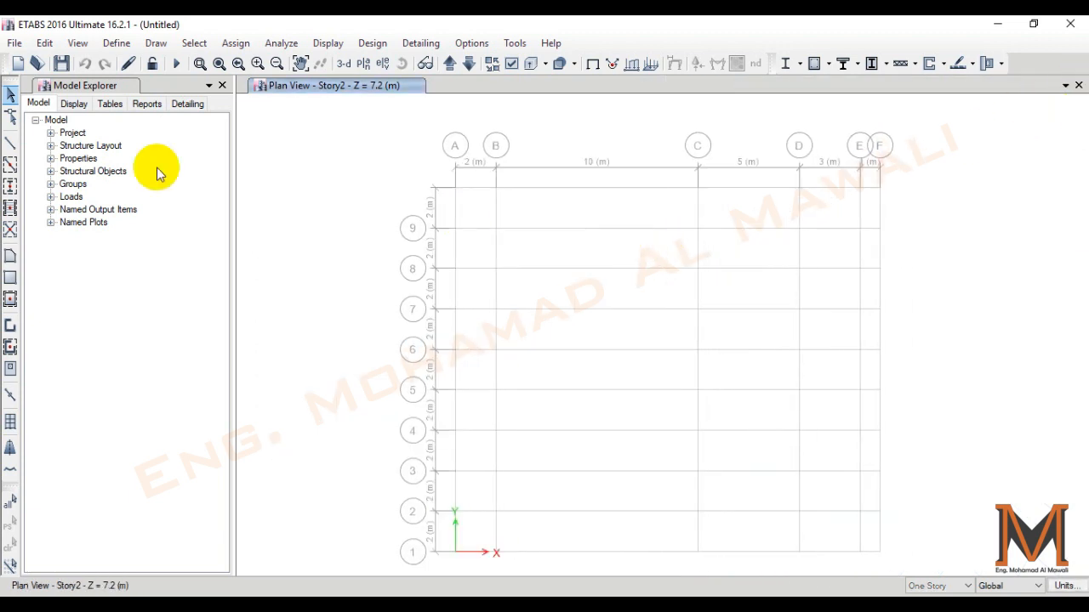
{"action": "left_click", "coordinate": [60, 62]}
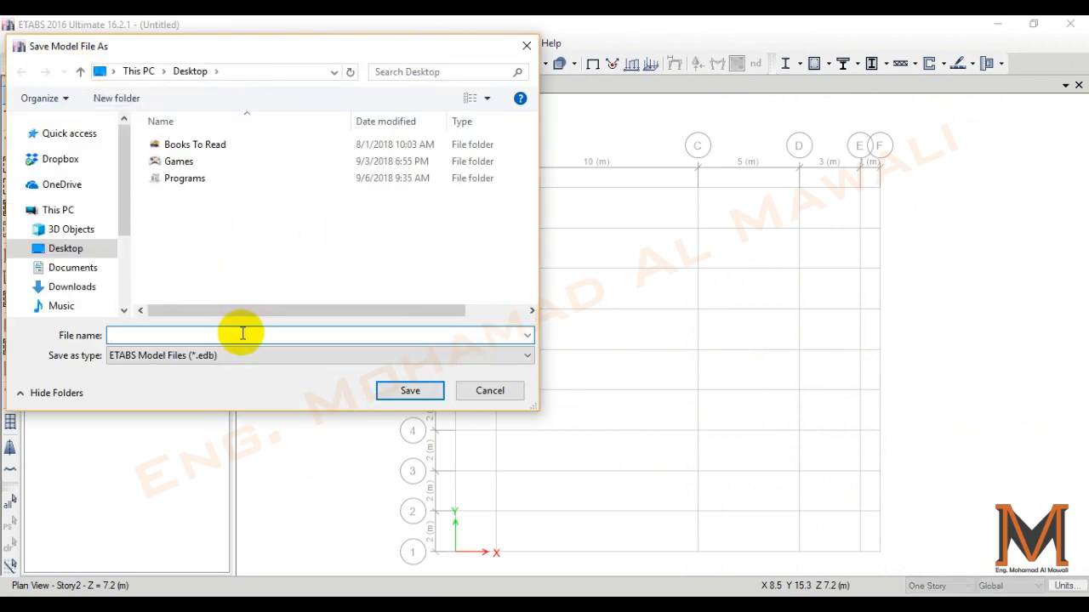
{"action": "type", "text": "M"}
{"action": "left_click", "coordinate": [412, 390]}
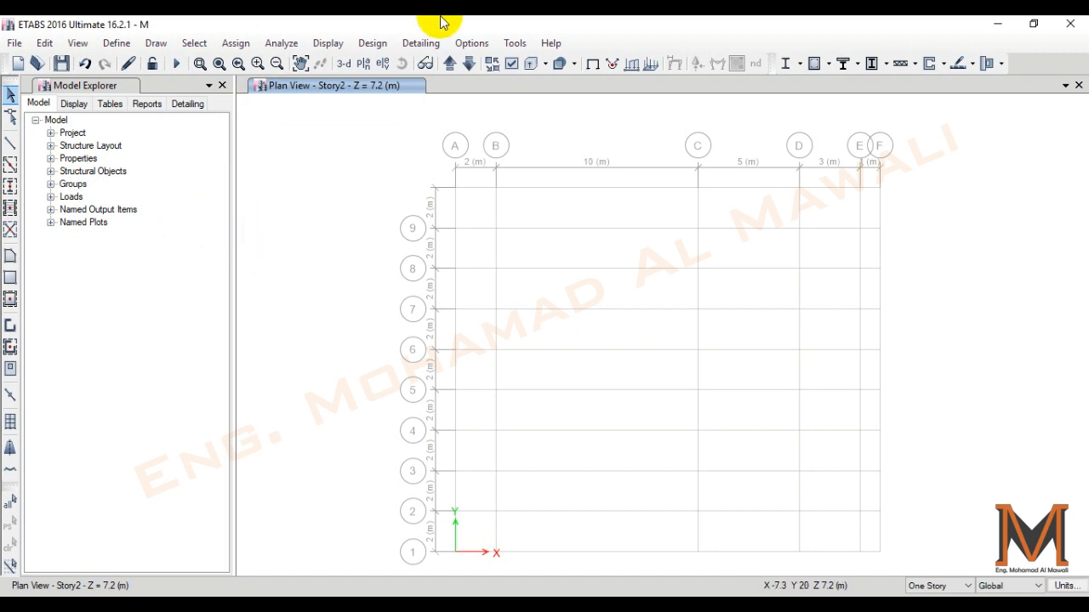
- Review the defined materials and start a new one with region Europe and material type Concrete
{"action": "left_click", "coordinate": [127, 44]}
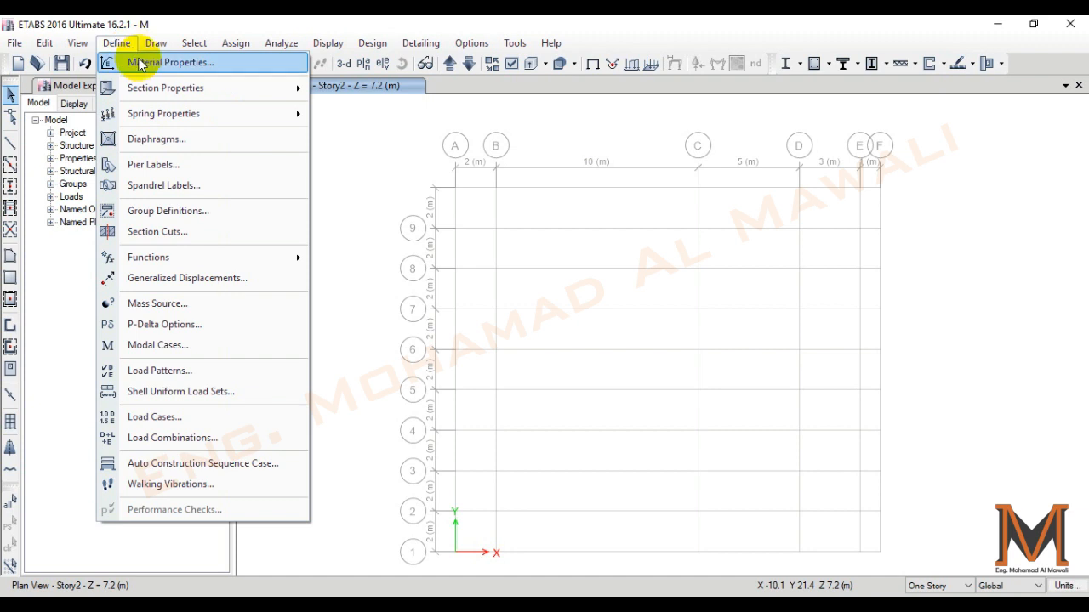
{"action": "left_click", "coordinate": [140, 65]}
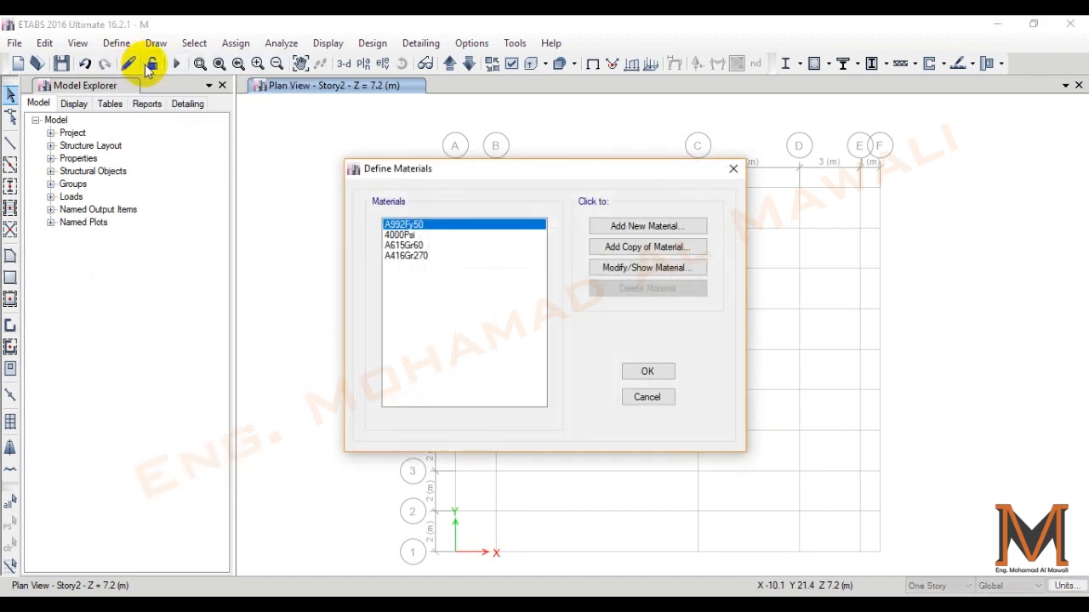
{"action": "left_click", "coordinate": [426, 235]}
{"action": "left_click", "coordinate": [426, 245]}
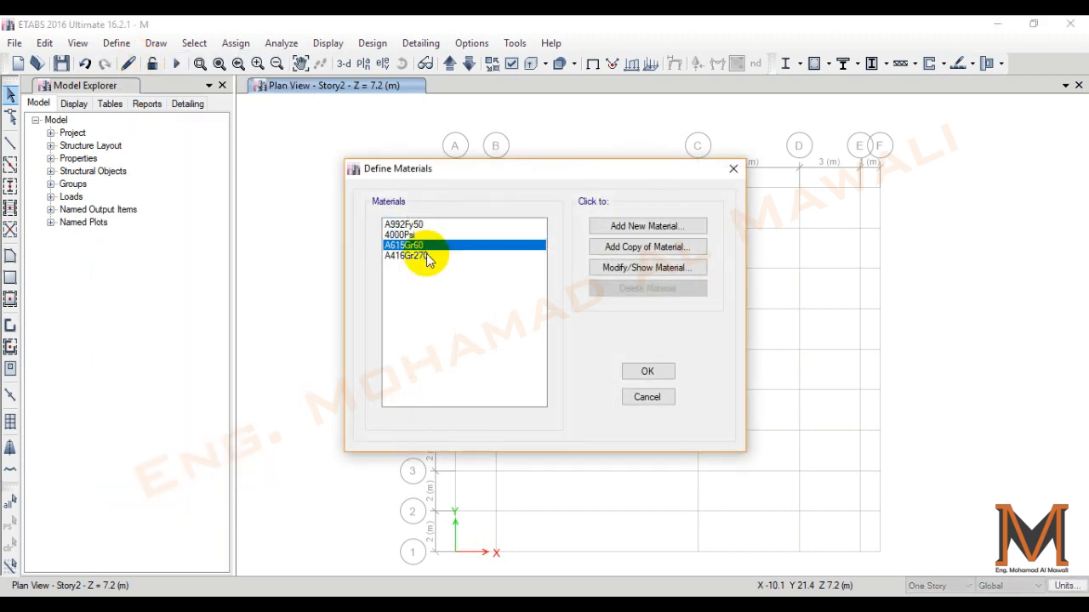
{"action": "left_click", "coordinate": [428, 256]}
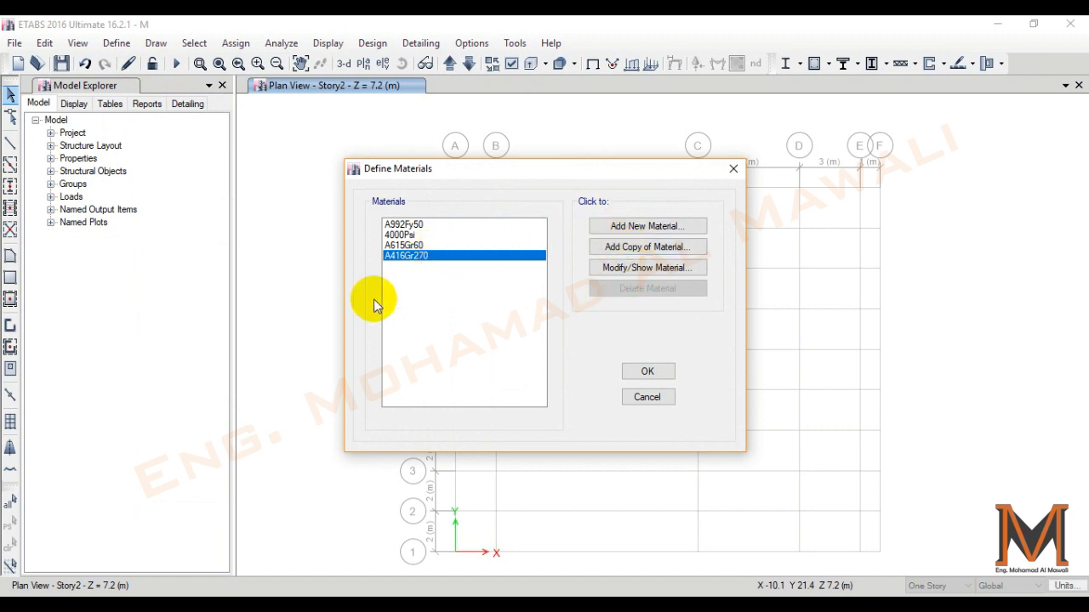
{"action": "left_click", "coordinate": [679, 226]}
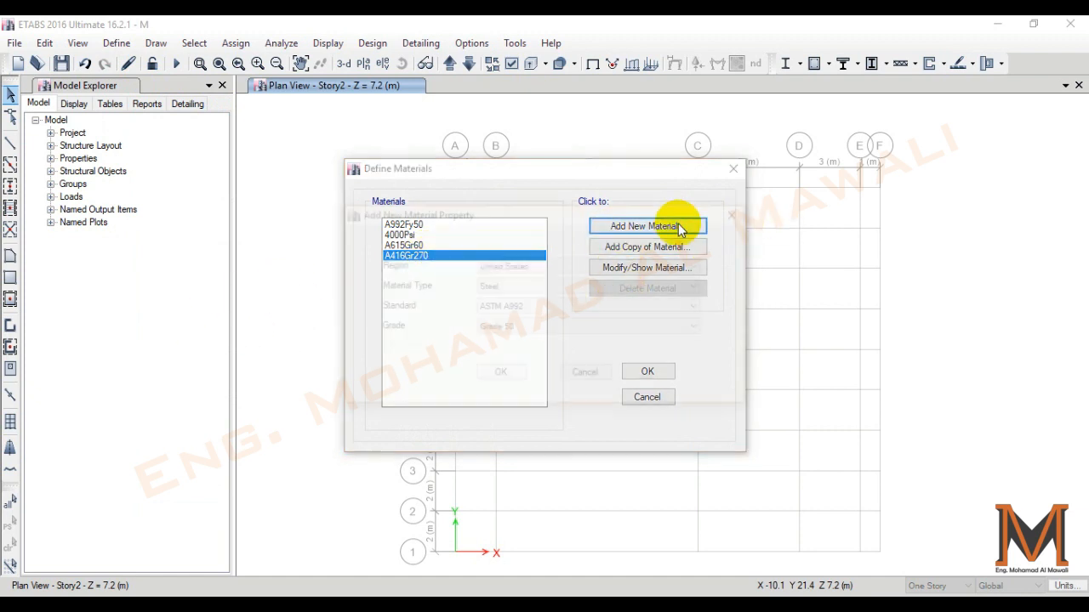
{"action": "left_click", "coordinate": [530, 268]}
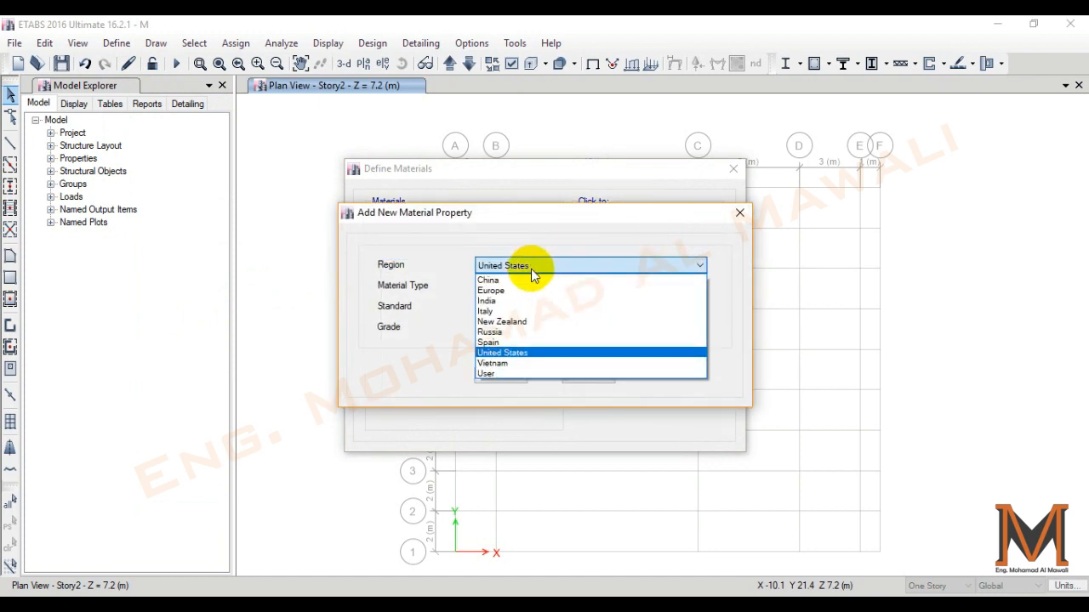
{"action": "left_click", "coordinate": [523, 287]}
{"action": "left_click", "coordinate": [522, 286]}
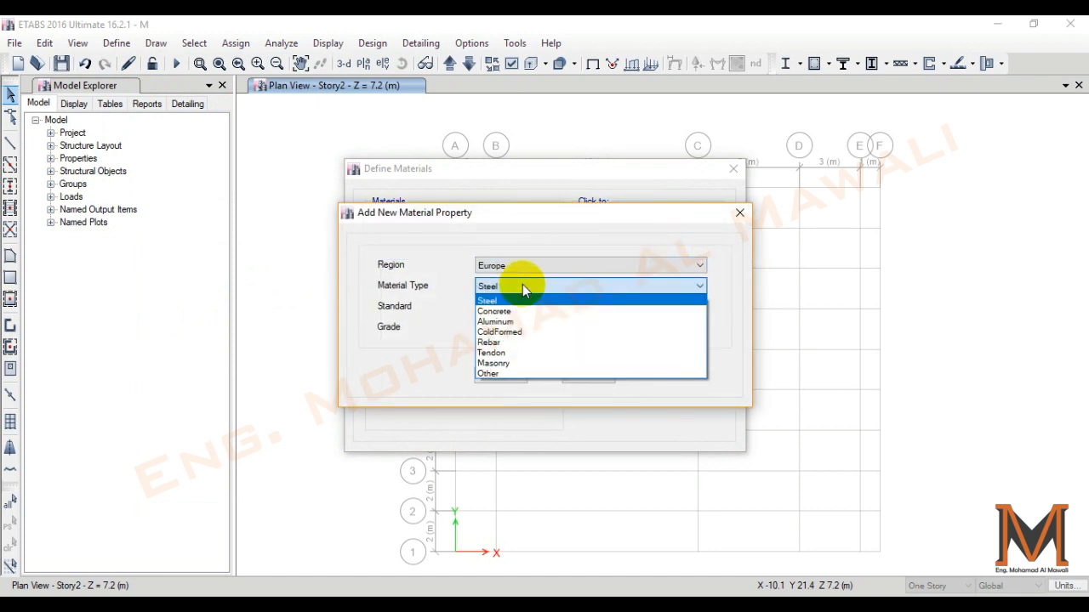
{"action": "left_click", "coordinate": [510, 314]}
{"action": "left_click", "coordinate": [511, 328]}
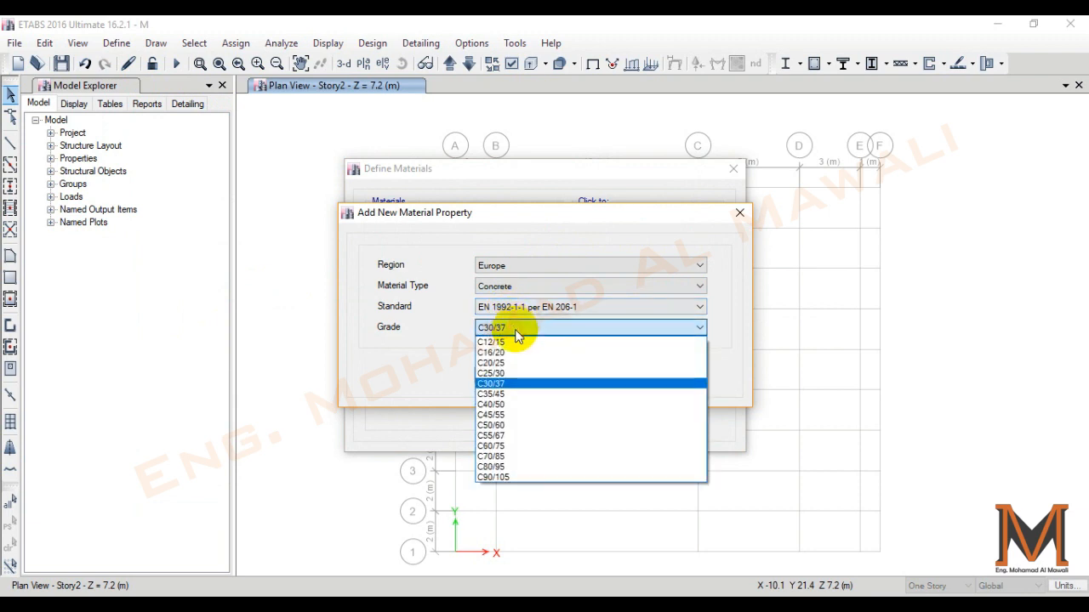
{"action": "left_click", "coordinate": [534, 404]}
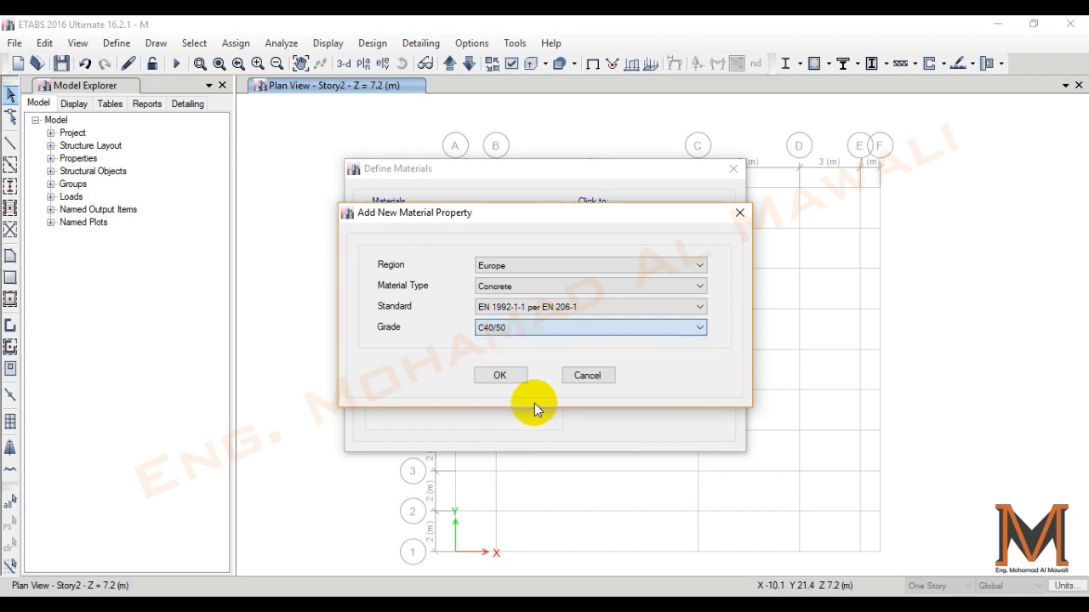
{"action": "left_click", "coordinate": [497, 376]}
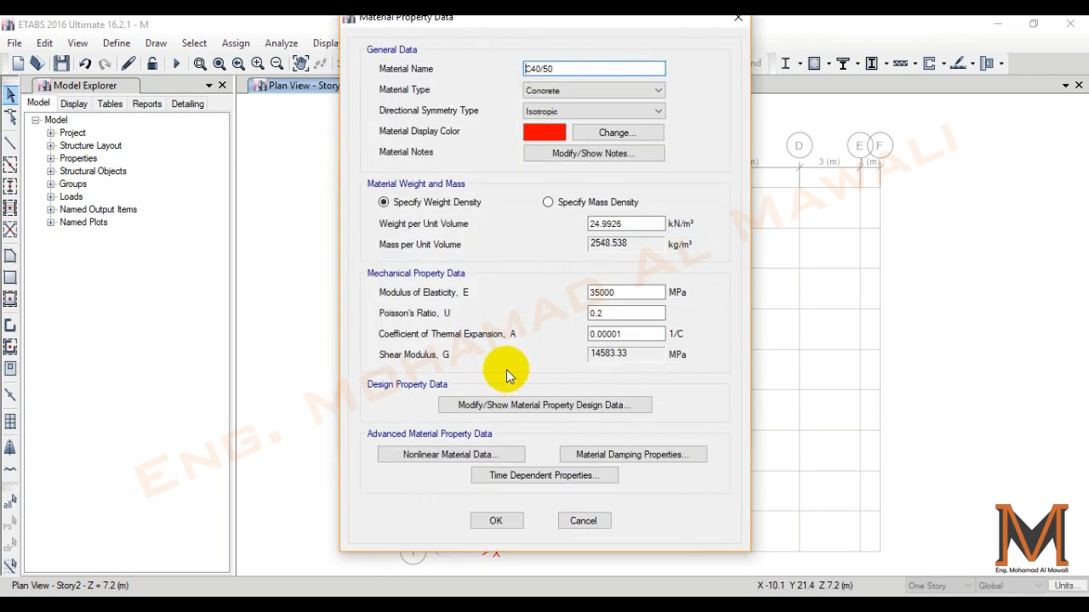
{"action": "left_click", "coordinate": [738, 17]}
- Add a European concrete material of grade C35/45 per EN 1992-1-1, keeping its suggested name and properties
{"action": "left_click", "coordinate": [608, 225]}
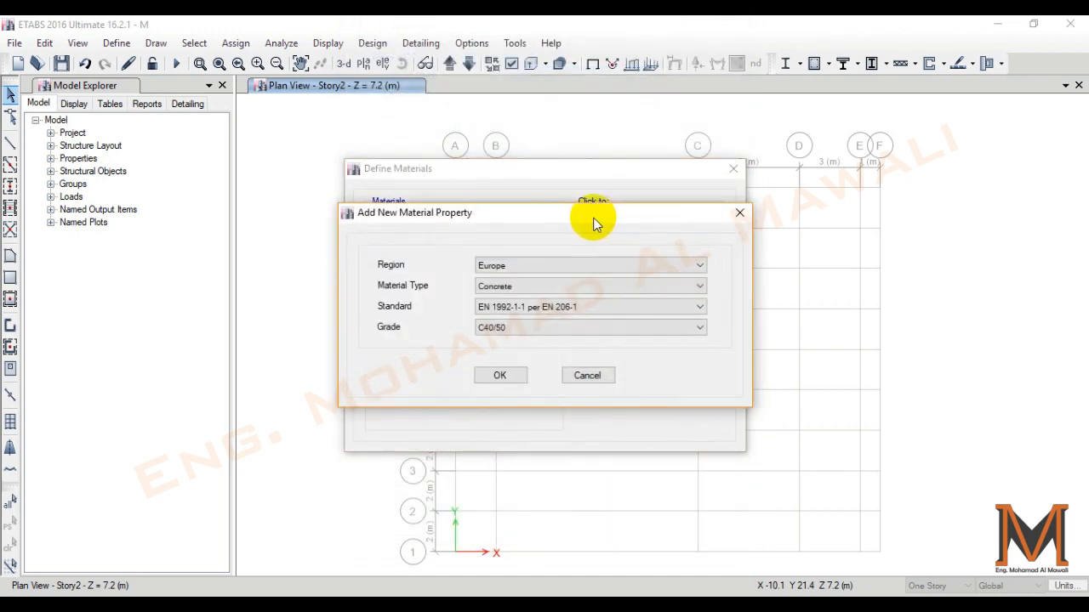
{"action": "left_click", "coordinate": [512, 331]}
{"action": "left_click", "coordinate": [498, 394]}
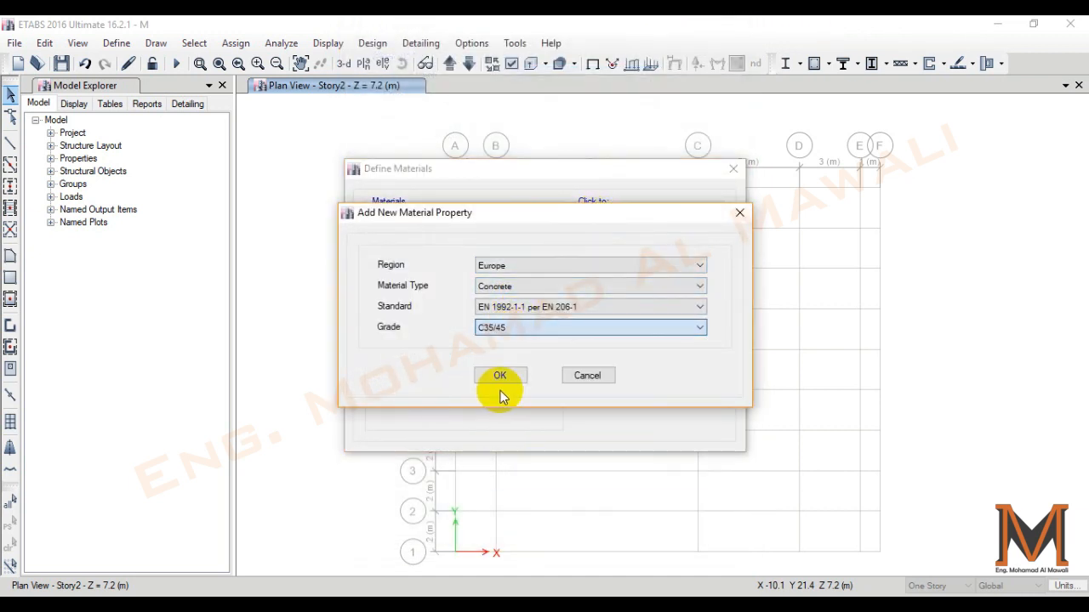
{"action": "left_click", "coordinate": [502, 380]}
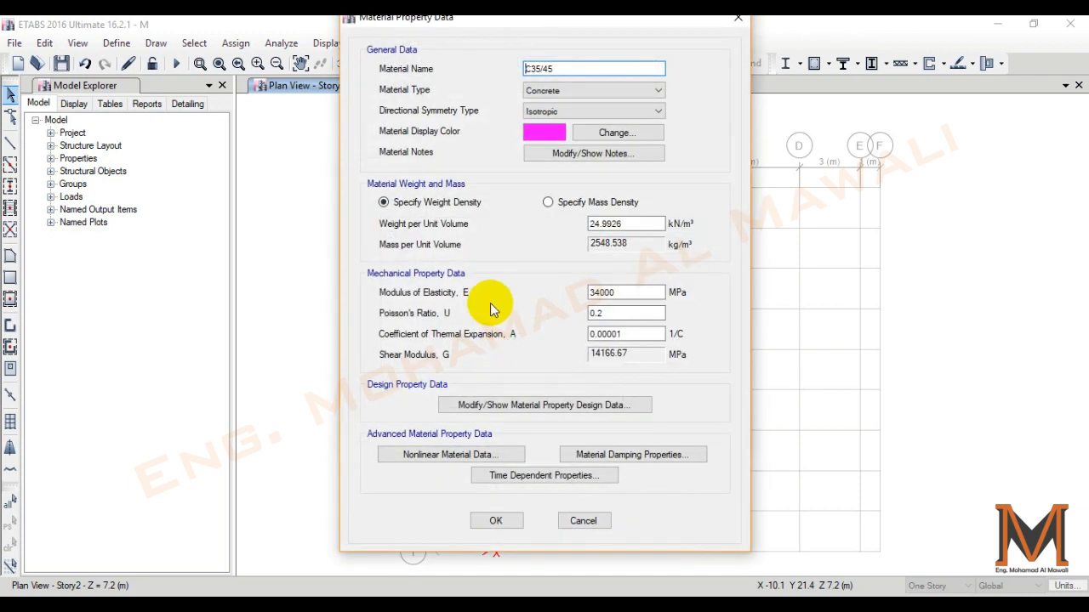
{"action": "double_click", "coordinate": [585, 69]}
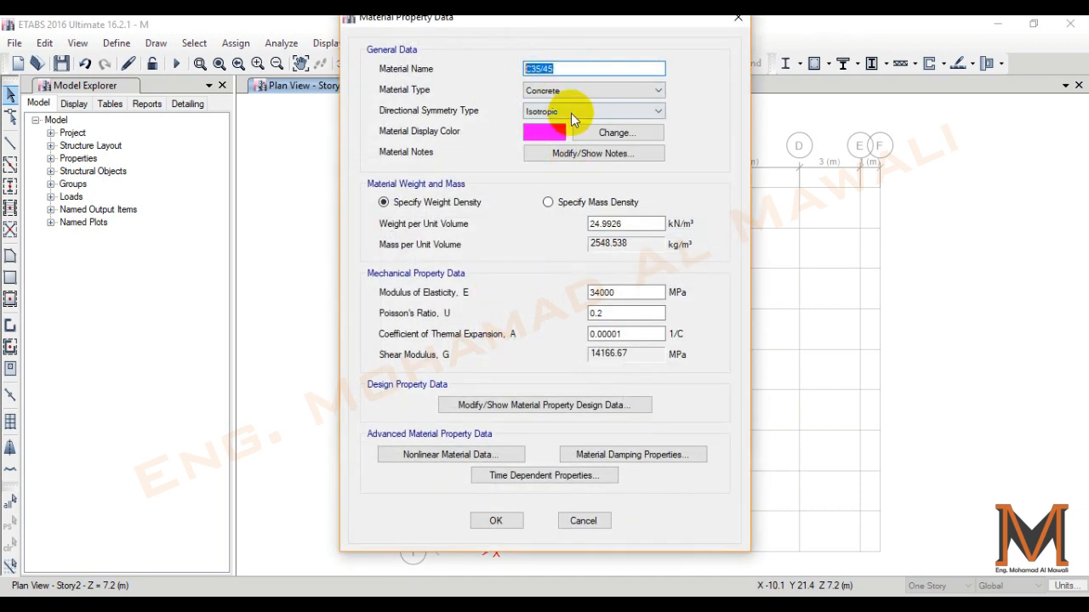
{"action": "left_click", "coordinate": [509, 520]}
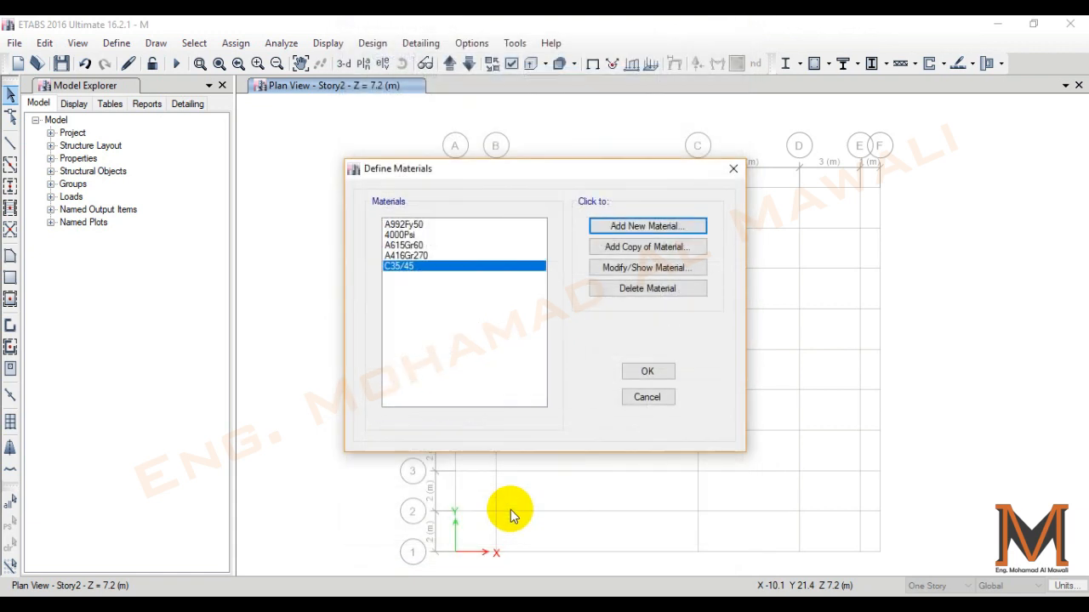
- Add a European steel material of grade S355 per EN 1993-1-1, keeping its suggested name and properties
{"action": "left_click", "coordinate": [656, 227]}
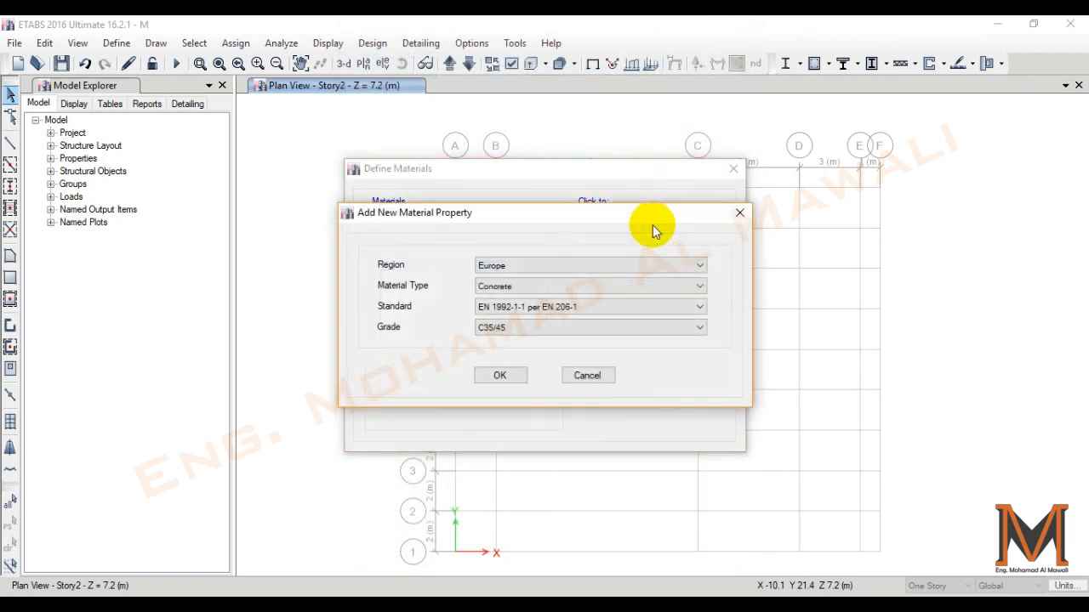
{"action": "left_click", "coordinate": [533, 286]}
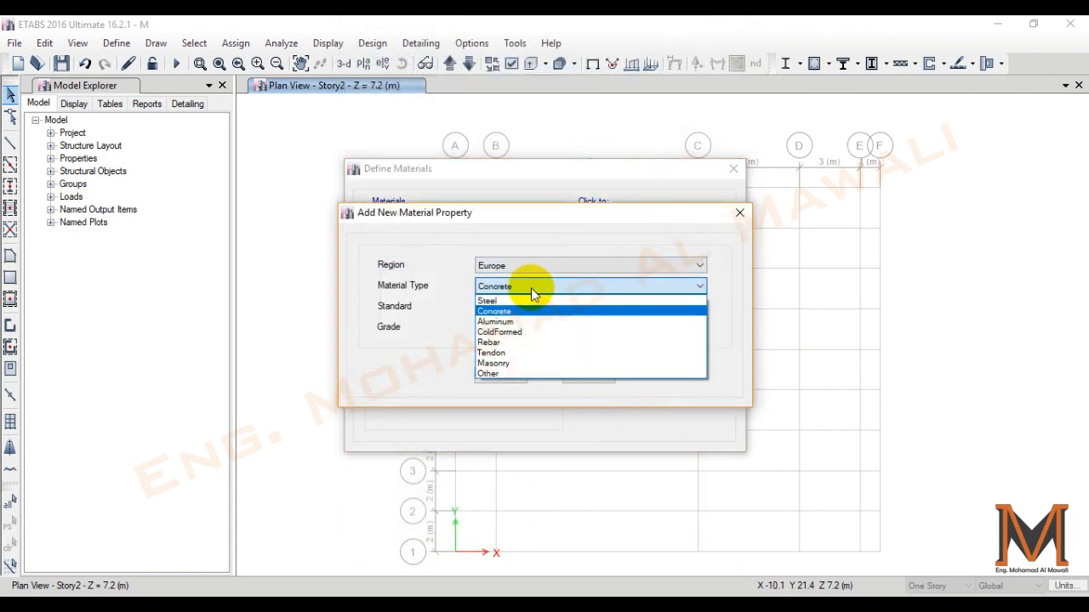
{"action": "left_click", "coordinate": [489, 300]}
{"action": "left_click", "coordinate": [507, 328]}
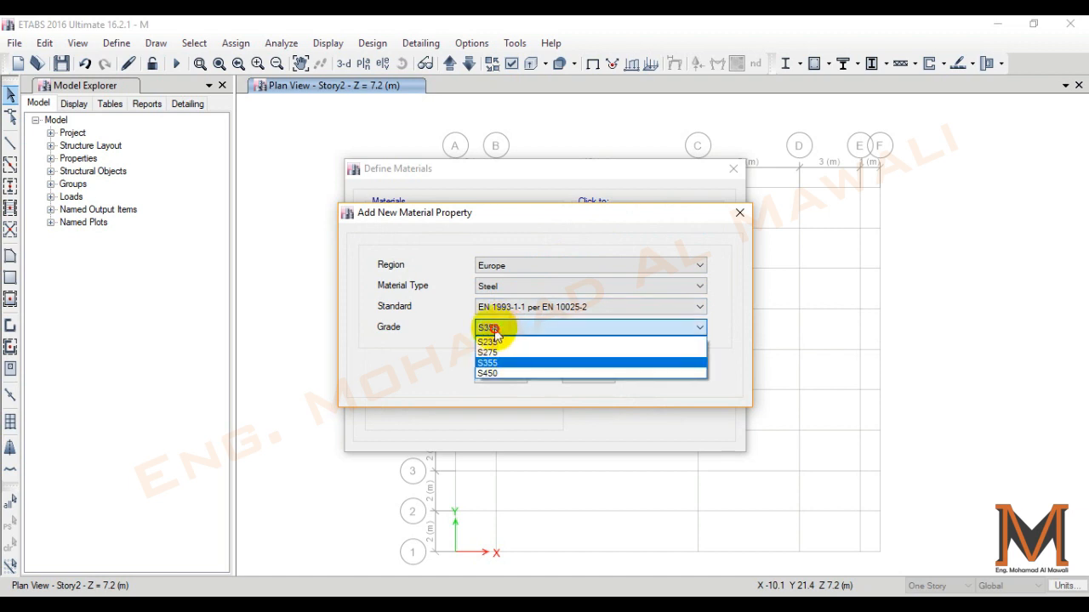
{"action": "left_click", "coordinate": [506, 332]}
{"action": "left_click", "coordinate": [510, 376]}
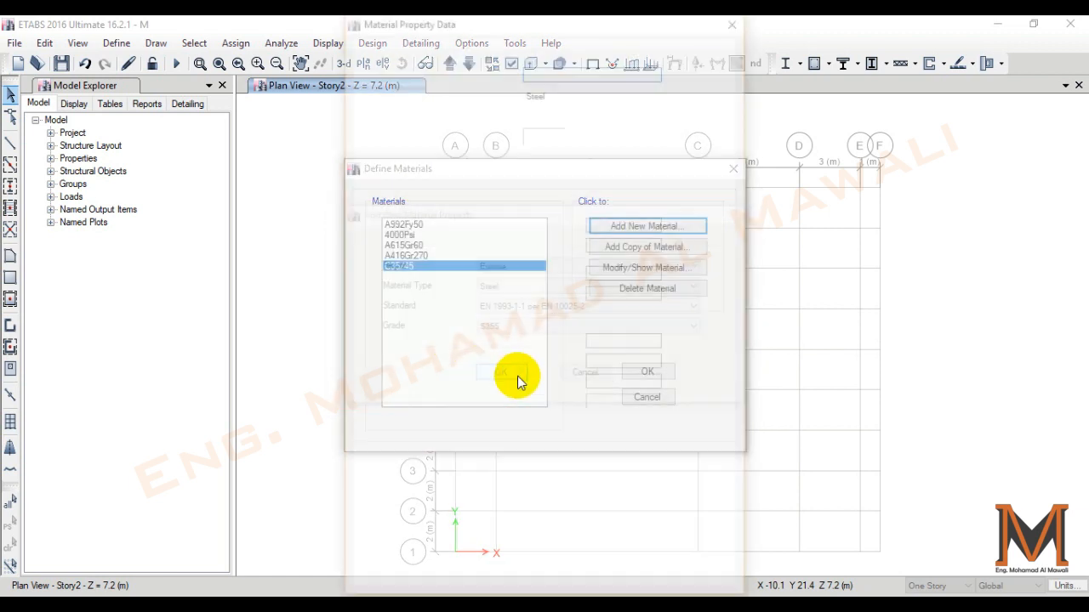
{"action": "left_click", "coordinate": [482, 522]}
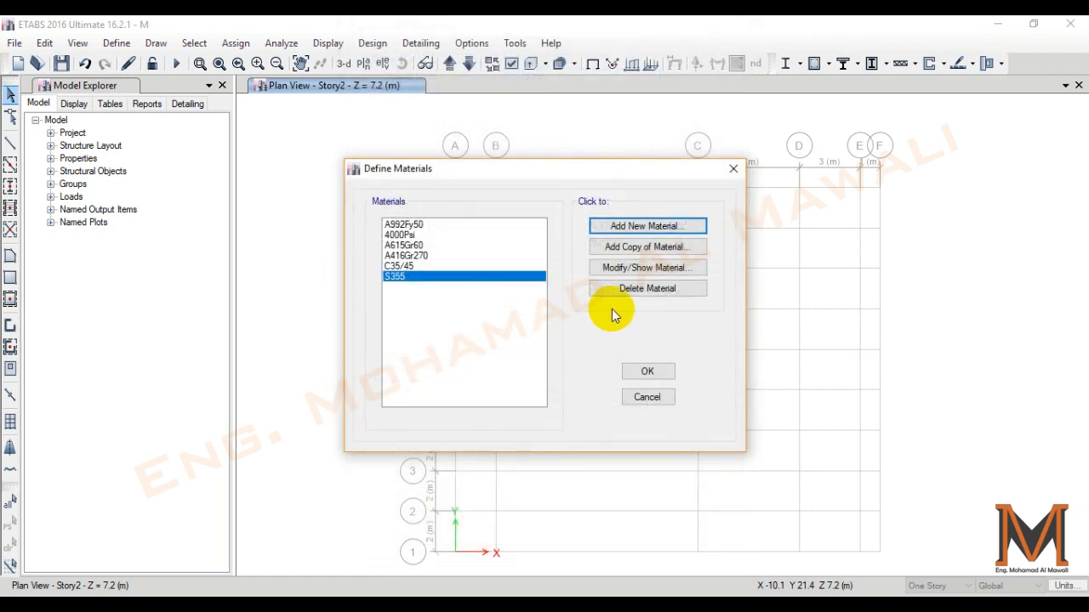
{"action": "left_click", "coordinate": [621, 226]}
{"action": "left_click", "coordinate": [503, 286]}
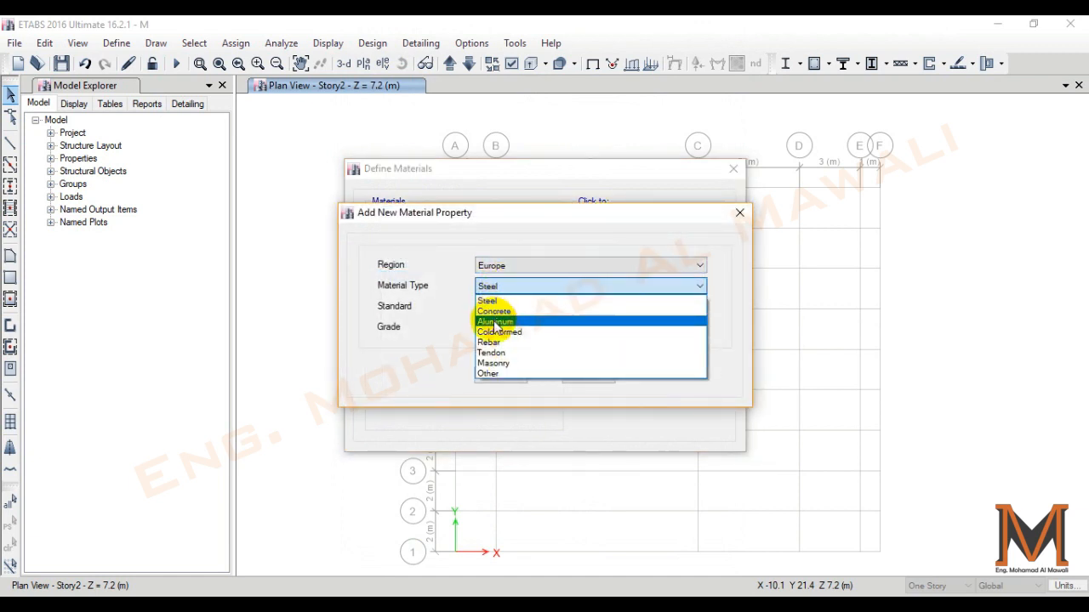
{"action": "left_click", "coordinate": [502, 340]}
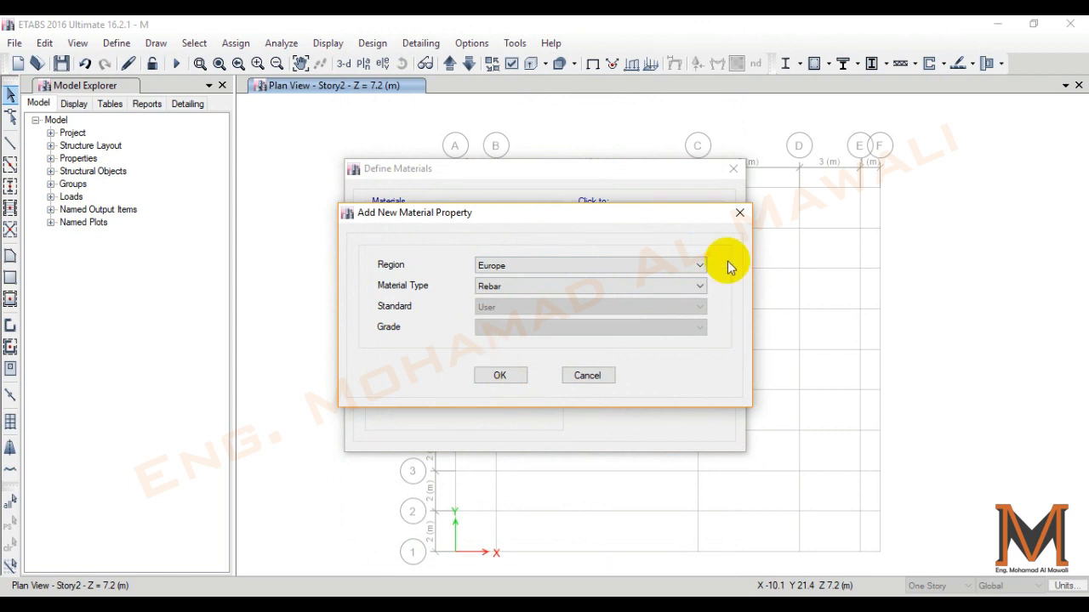
{"action": "left_click", "coordinate": [740, 213]}
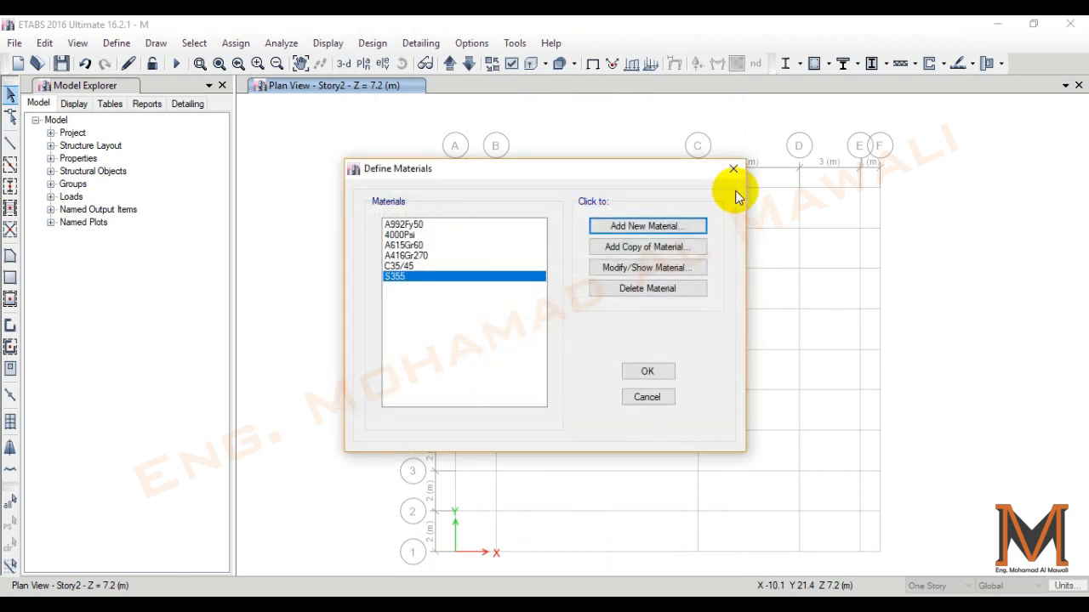
{"action": "left_click", "coordinate": [734, 169]}
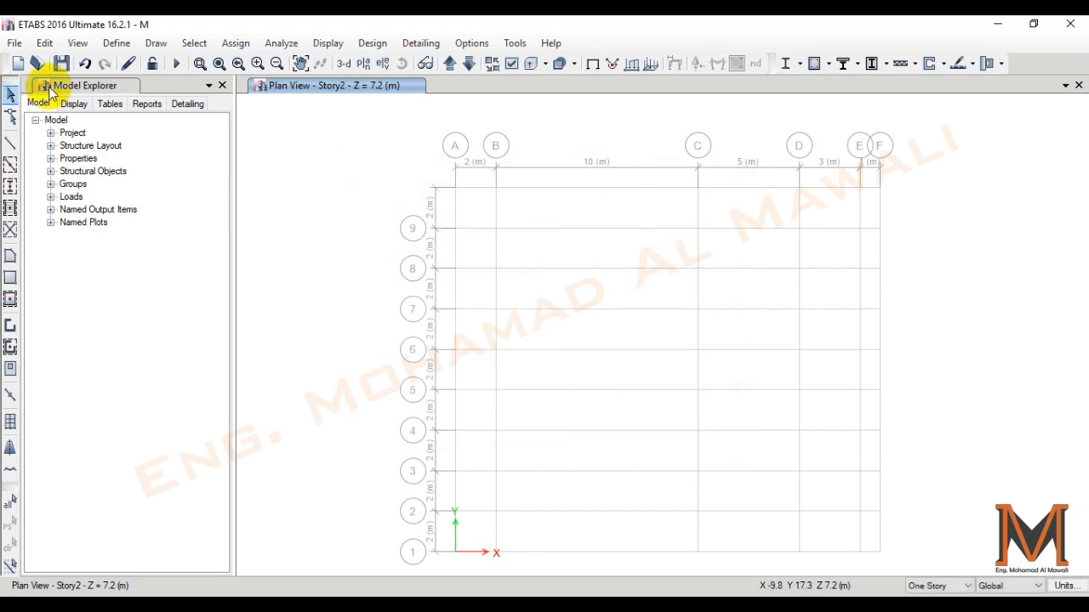
- Review the frame section list and delete all deletable frame sections in bulk, leaving only HE450A
{"action": "left_click", "coordinate": [119, 44]}
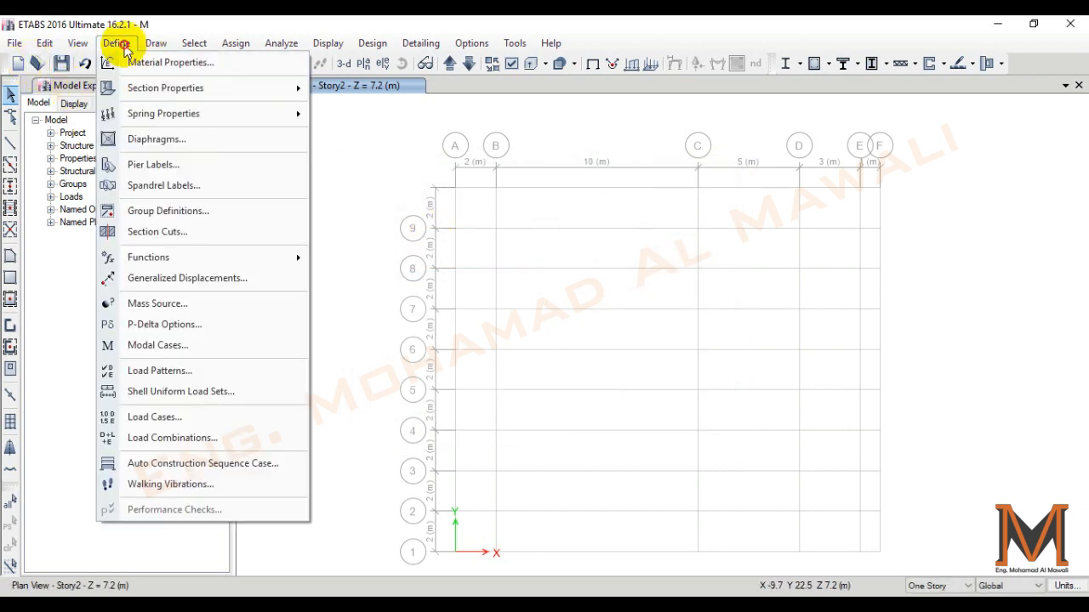
{"action": "left_click", "coordinate": [147, 89]}
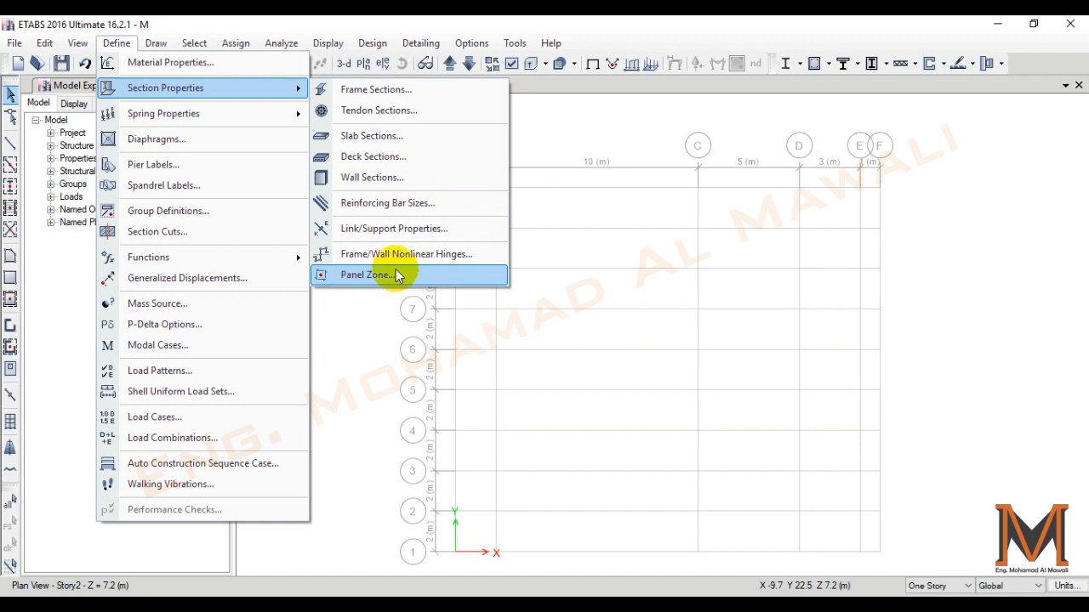
{"action": "left_click", "coordinate": [383, 89]}
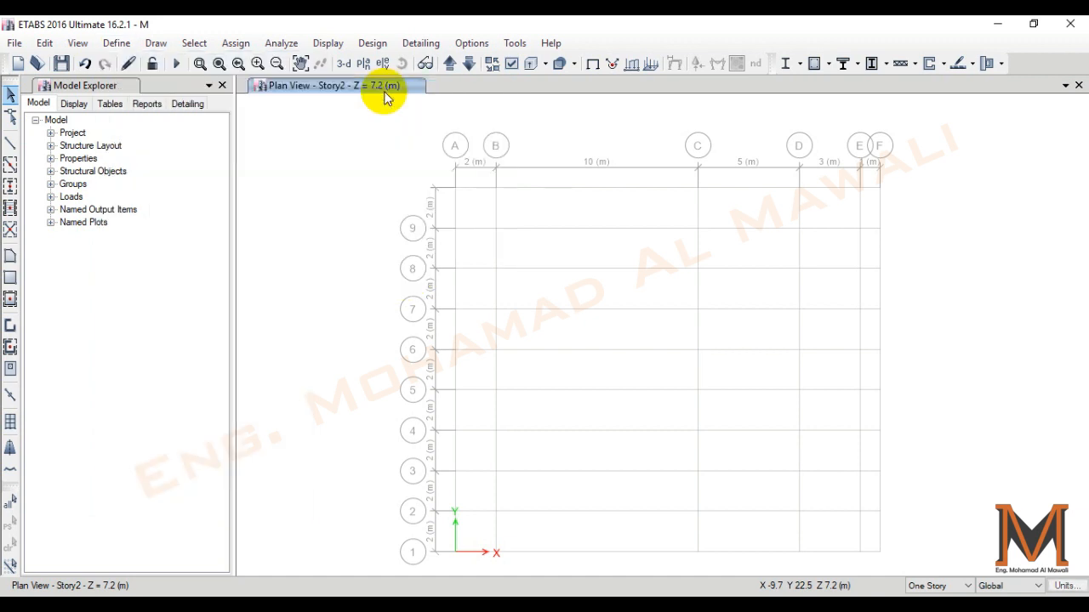
{"action": "scroll", "coordinate": [425, 303], "scroll_direction": "down", "scroll_amount": 2}
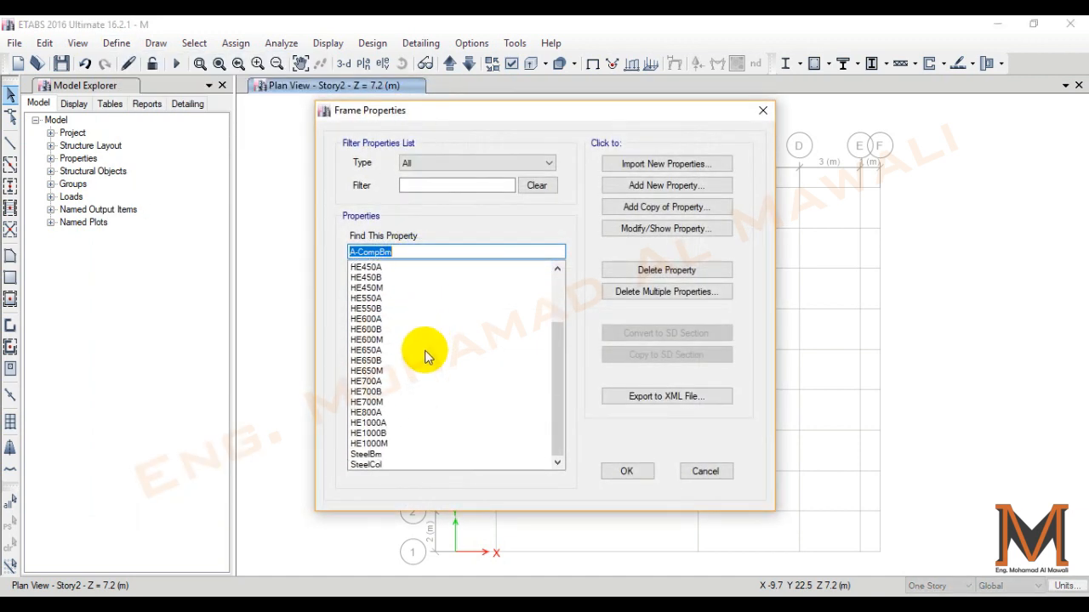
{"action": "scroll", "coordinate": [417, 367], "scroll_direction": "up", "scroll_amount": 2}
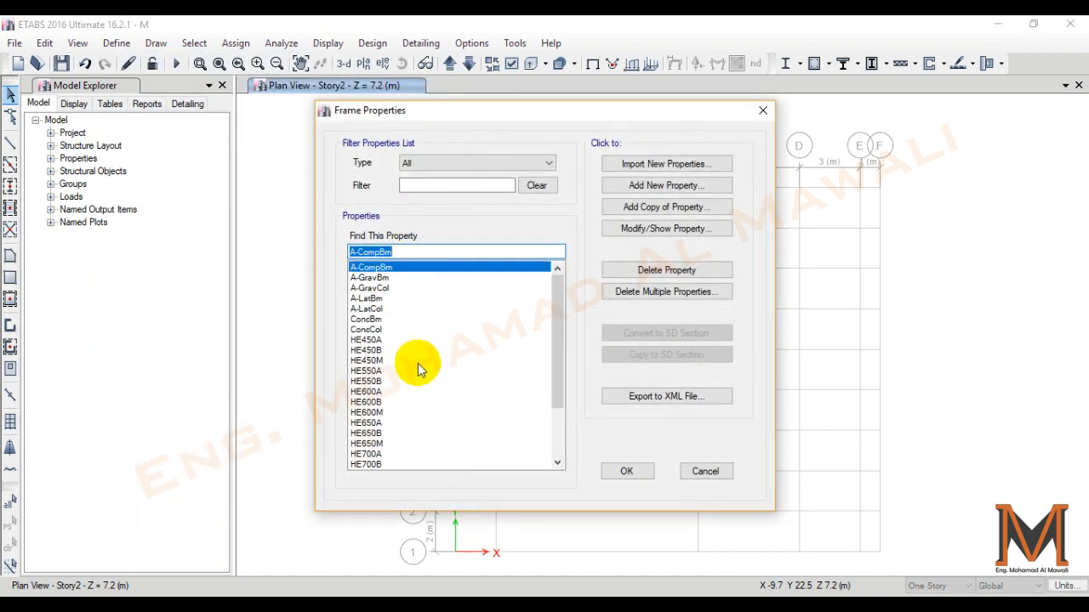
{"action": "left_click", "coordinate": [638, 298]}
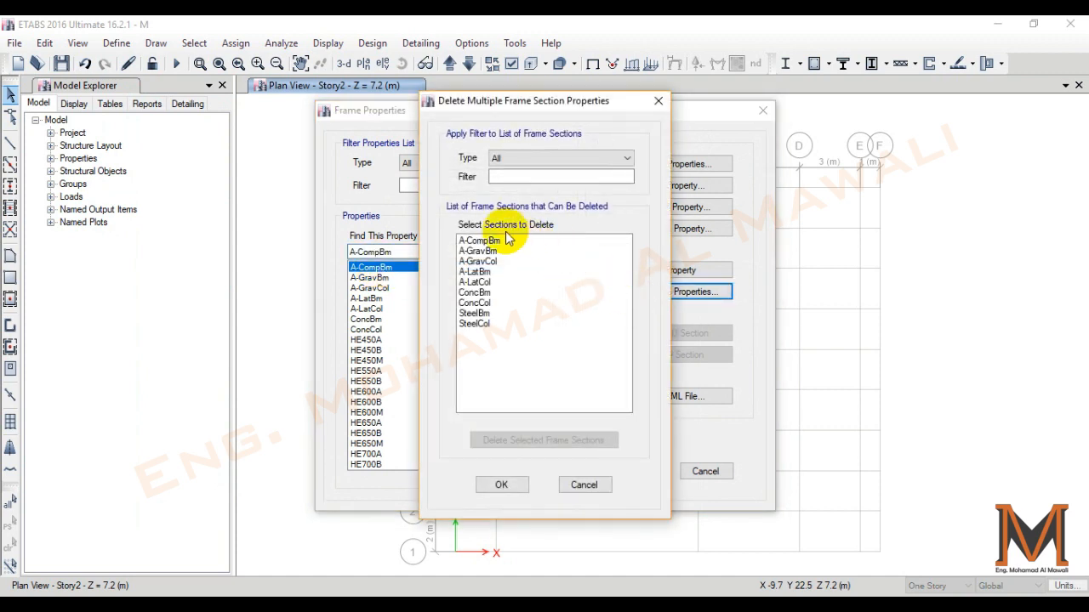
{"action": "left_click_drag", "start_coordinate": [500, 245], "coordinate": [507, 334]}
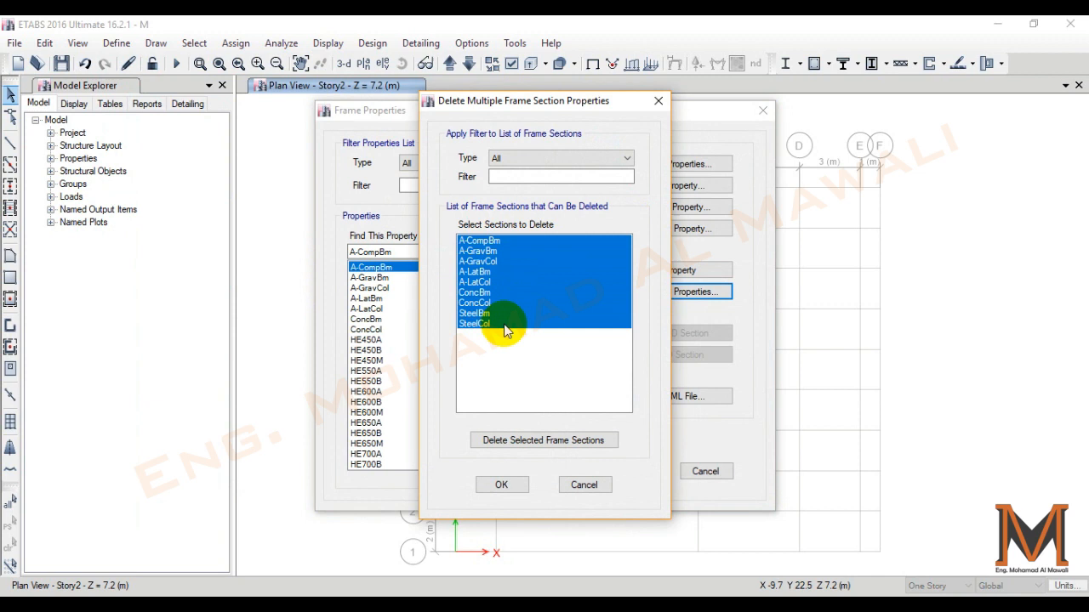
{"action": "left_click", "coordinate": [516, 441]}
{"action": "left_click_drag", "start_coordinate": [486, 242], "coordinate": [534, 567]}
{"action": "left_click", "coordinate": [518, 440]}
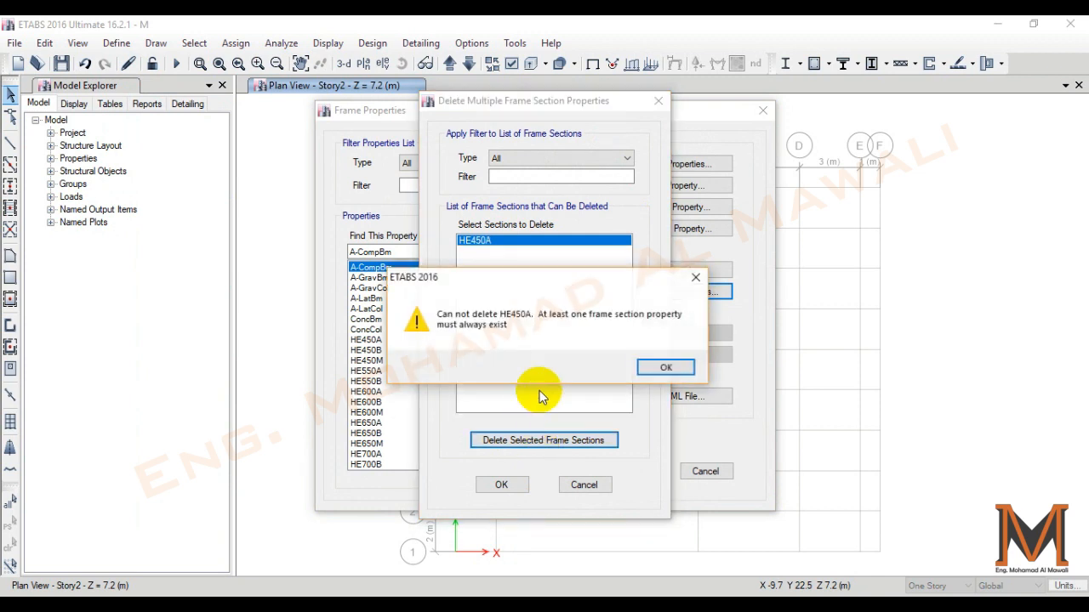
{"action": "left_click", "coordinate": [640, 368]}
{"action": "left_click", "coordinate": [501, 485]}
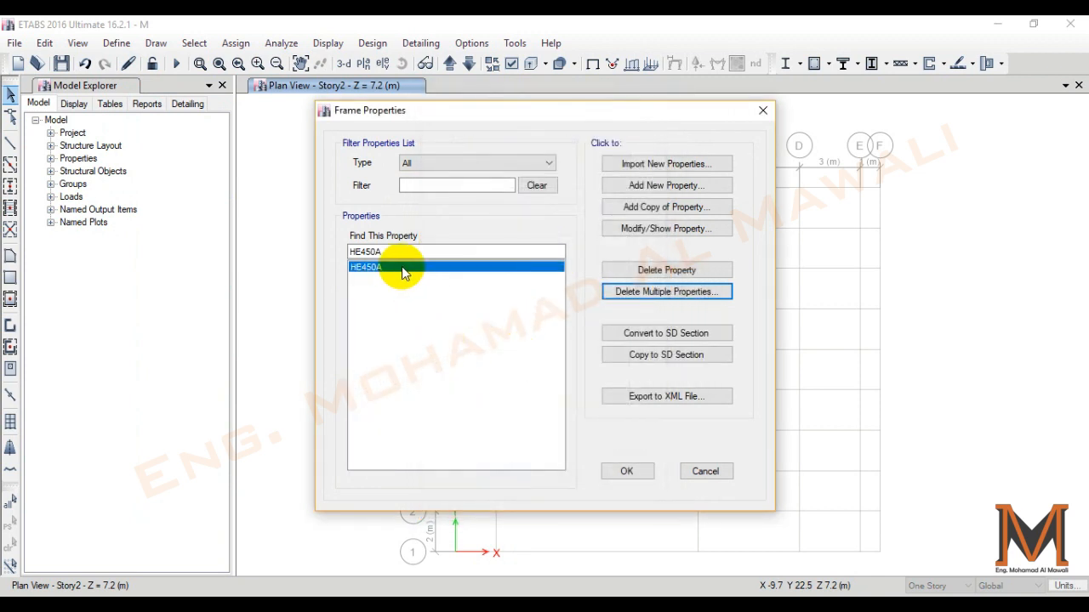
- Check the Euro property file and default material choices for importing steel I/wide-flange sections, and close the frame properties without accepting
{"action": "left_click", "coordinate": [678, 165]}
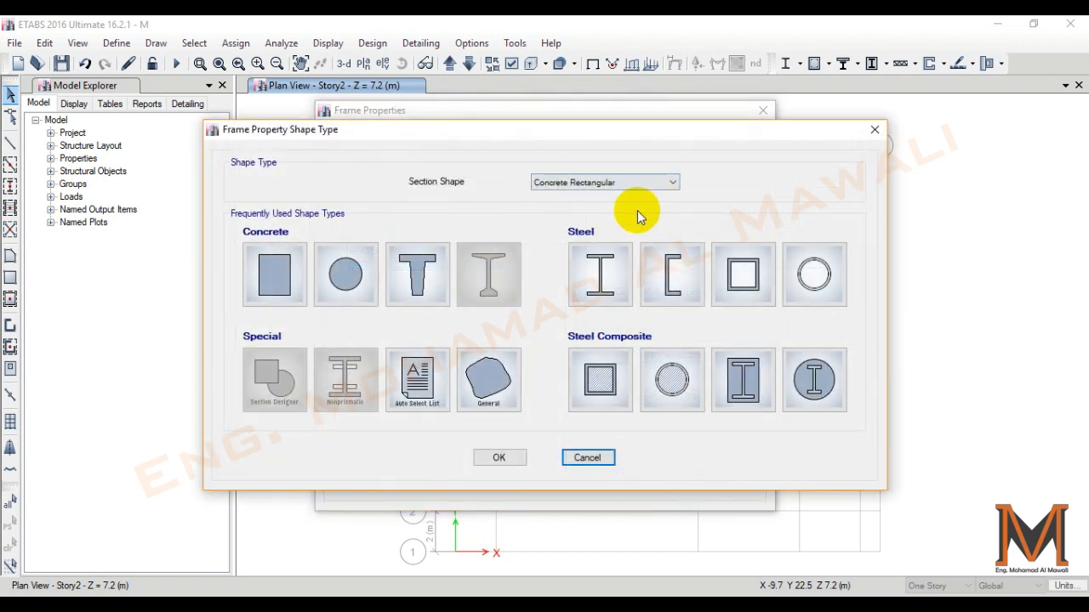
{"action": "left_click", "coordinate": [599, 273]}
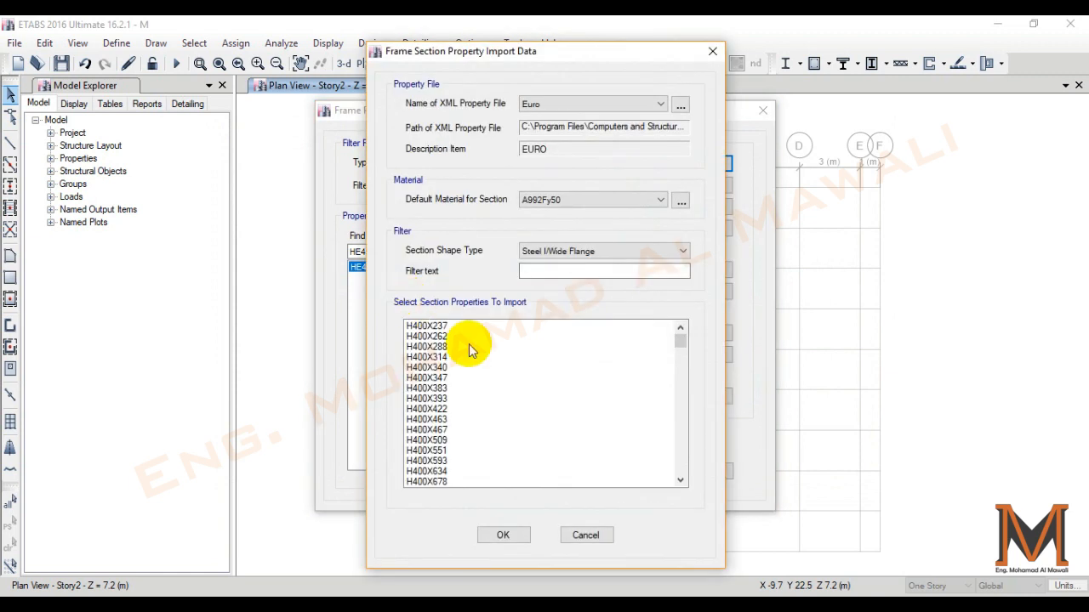
{"action": "left_click", "coordinate": [557, 104]}
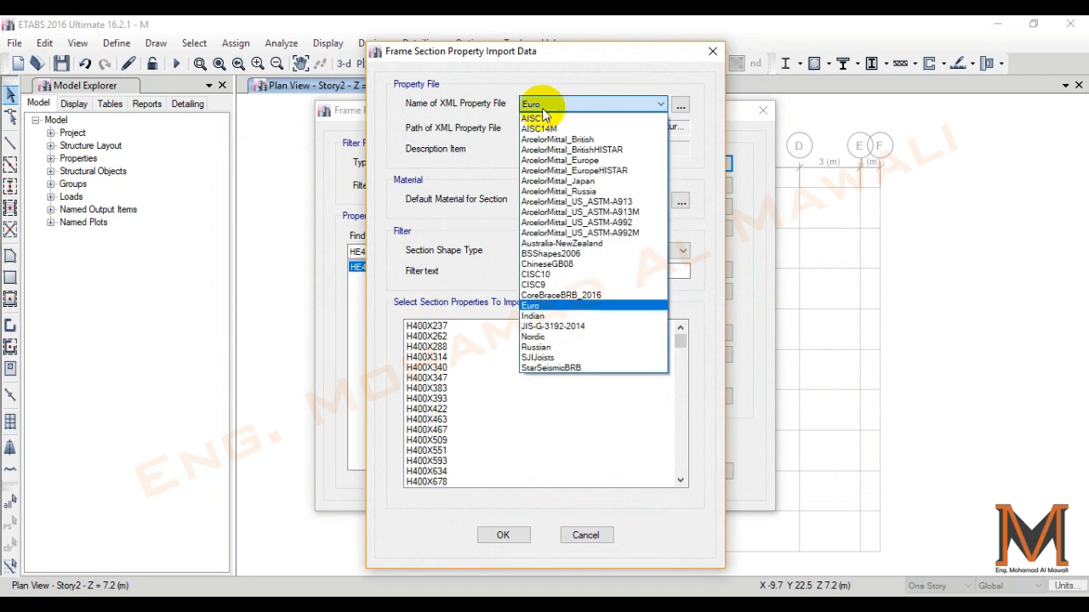
{"action": "left_click", "coordinate": [556, 105]}
{"action": "left_click", "coordinate": [556, 200]}
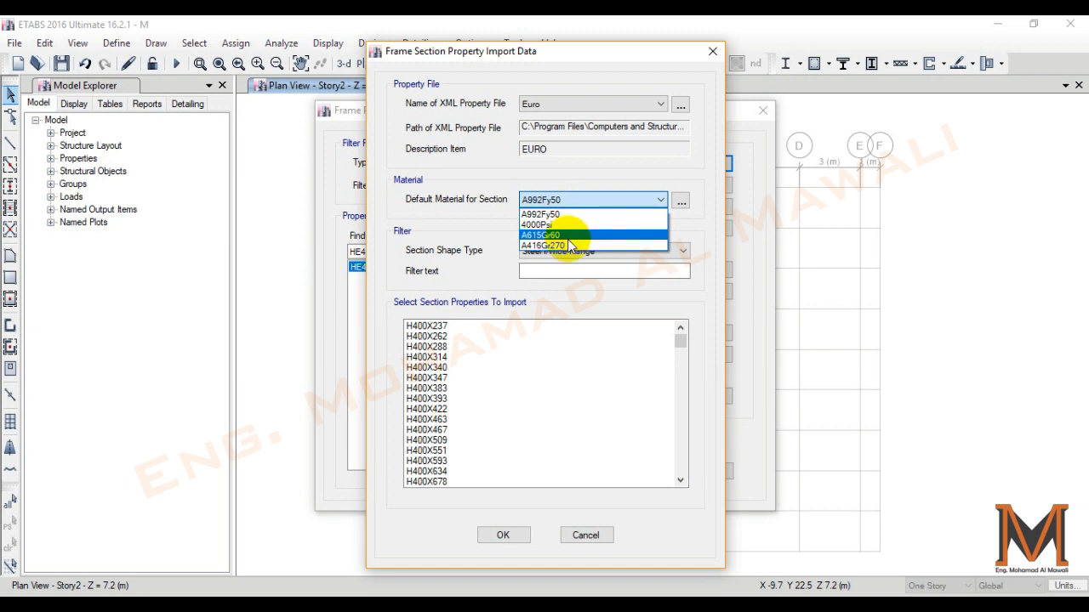
{"action": "left_click", "coordinate": [721, 52]}
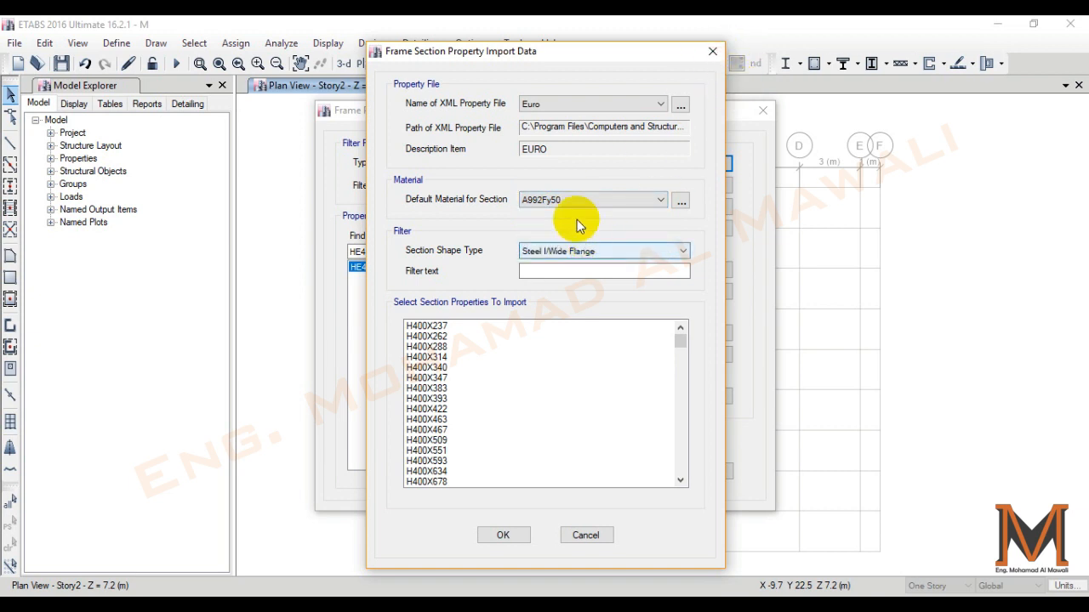
{"action": "left_click", "coordinate": [713, 51]}
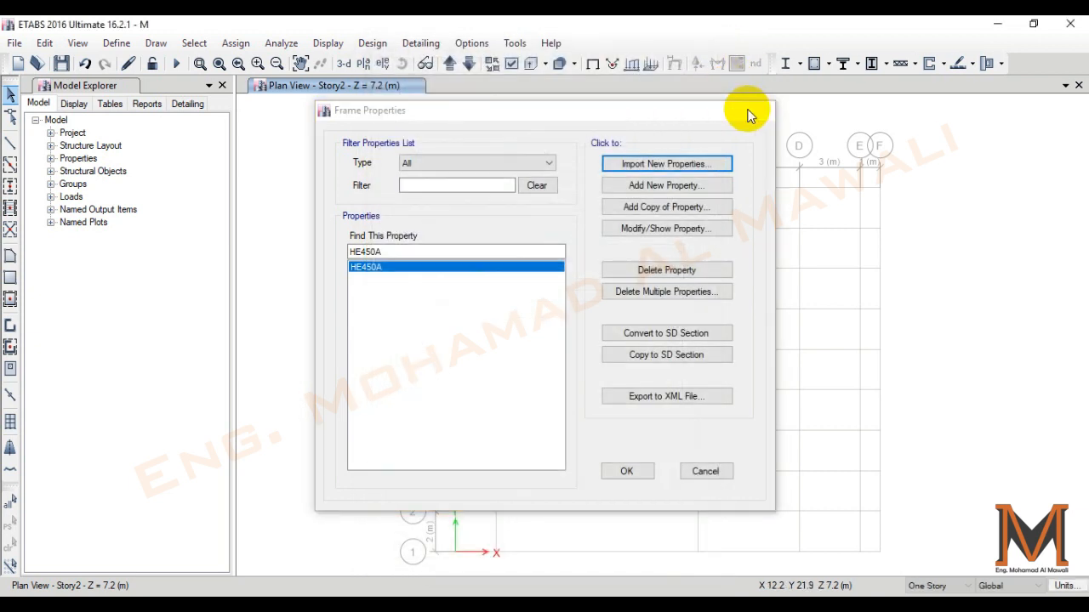
{"action": "left_click", "coordinate": [762, 110]}
- Define a new material with region Europe, type Steel and grade S355 per EN 1993-1-1, keeping the suggested properties
{"action": "left_click", "coordinate": [116, 42]}
{"action": "left_click", "coordinate": [149, 73]}
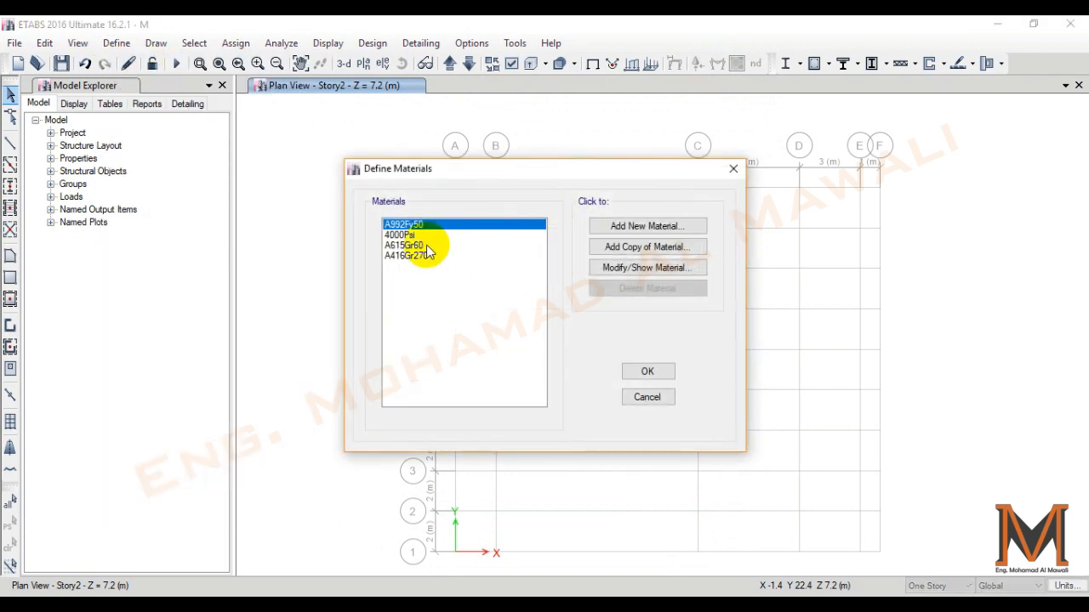
{"action": "left_click", "coordinate": [644, 225]}
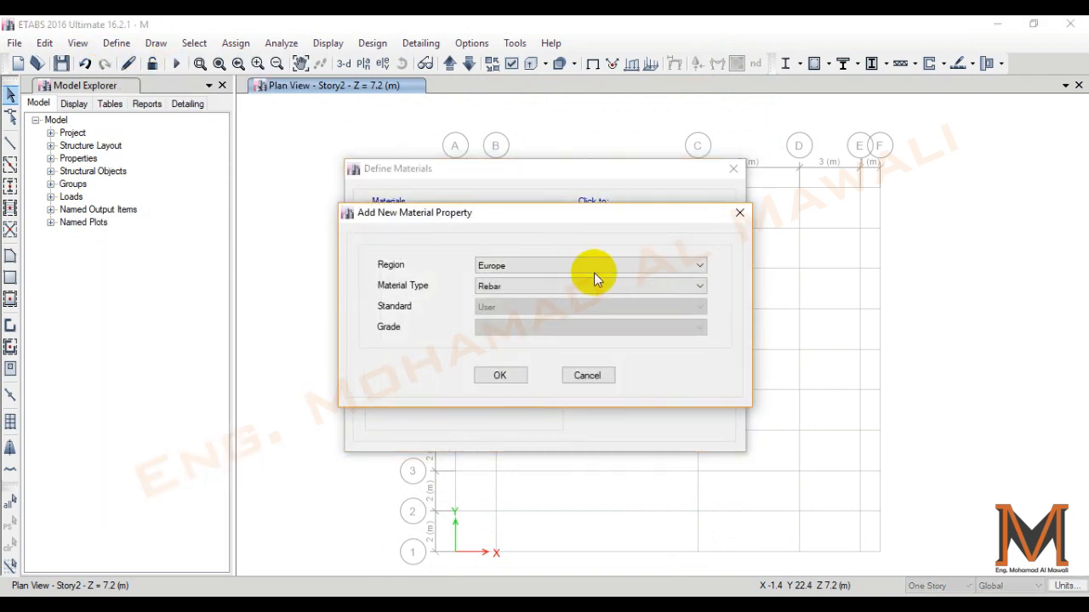
{"action": "left_click", "coordinate": [539, 288]}
{"action": "left_click", "coordinate": [488, 300]}
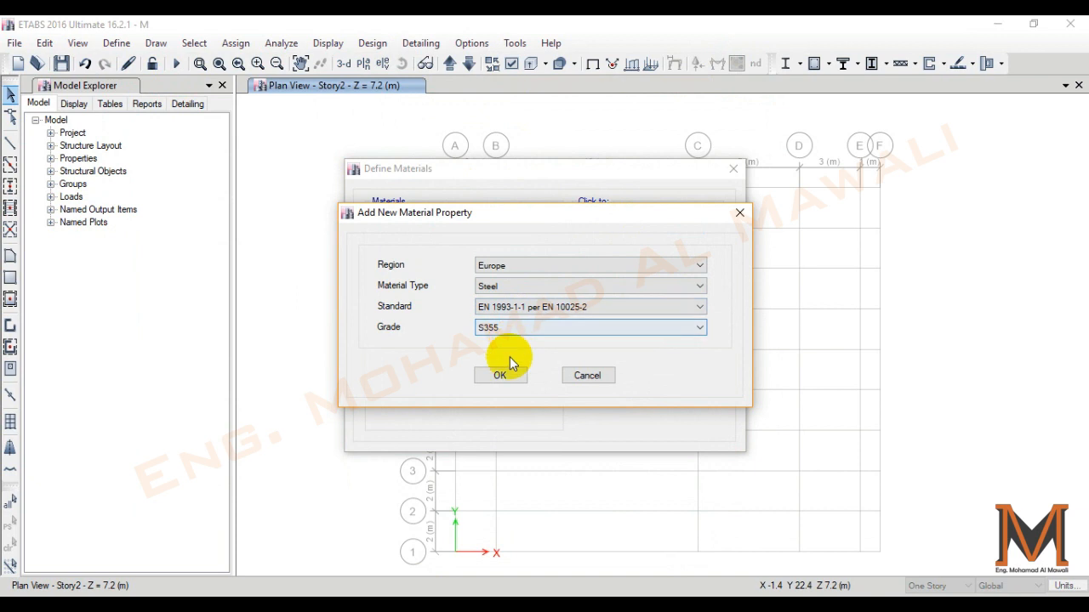
{"action": "left_click", "coordinate": [500, 378]}
{"action": "left_click", "coordinate": [484, 522]}
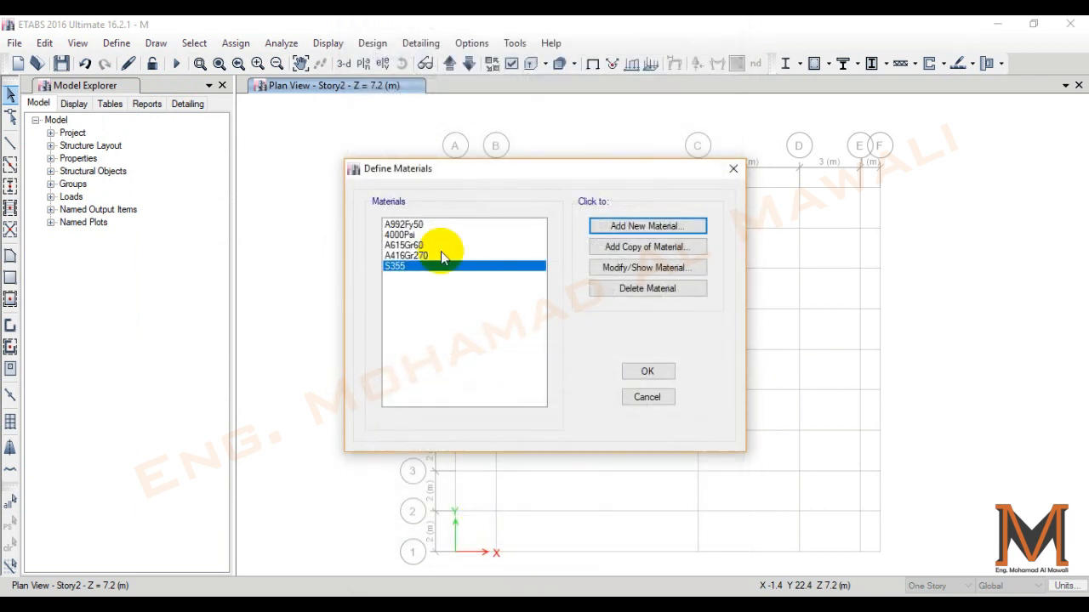
- Add a European C35/45 concrete per EN 1992-1-1 with its suggested properties and accept the material definitions
{"action": "left_click", "coordinate": [643, 225]}
{"action": "left_click", "coordinate": [527, 292]}
{"action": "left_click", "coordinate": [511, 312]}
{"action": "left_click", "coordinate": [515, 330]}
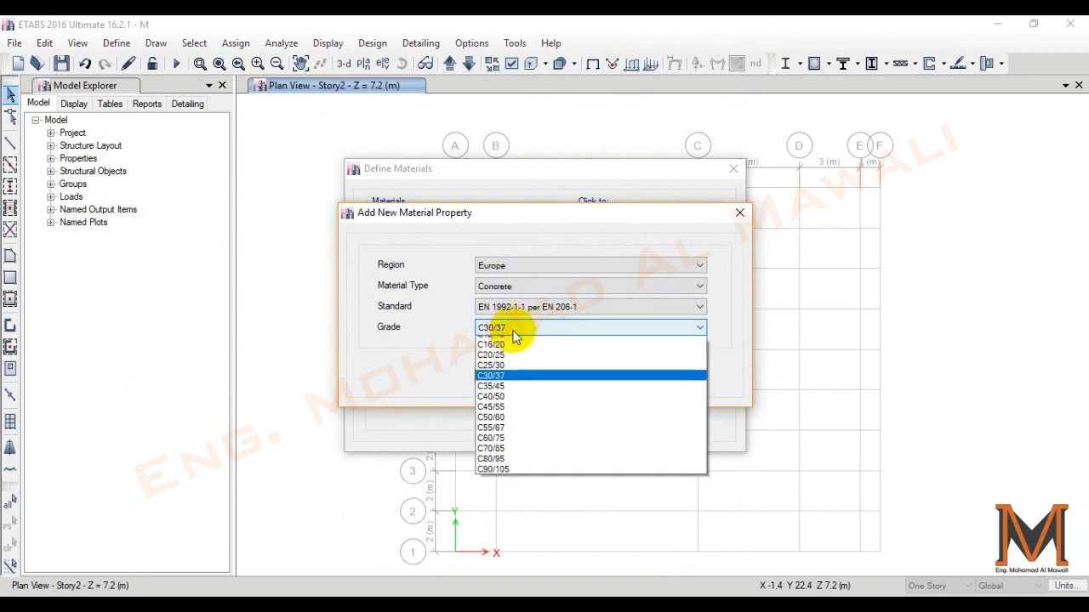
{"action": "left_click", "coordinate": [498, 386]}
{"action": "left_click", "coordinate": [502, 379]}
{"action": "left_click", "coordinate": [502, 519]}
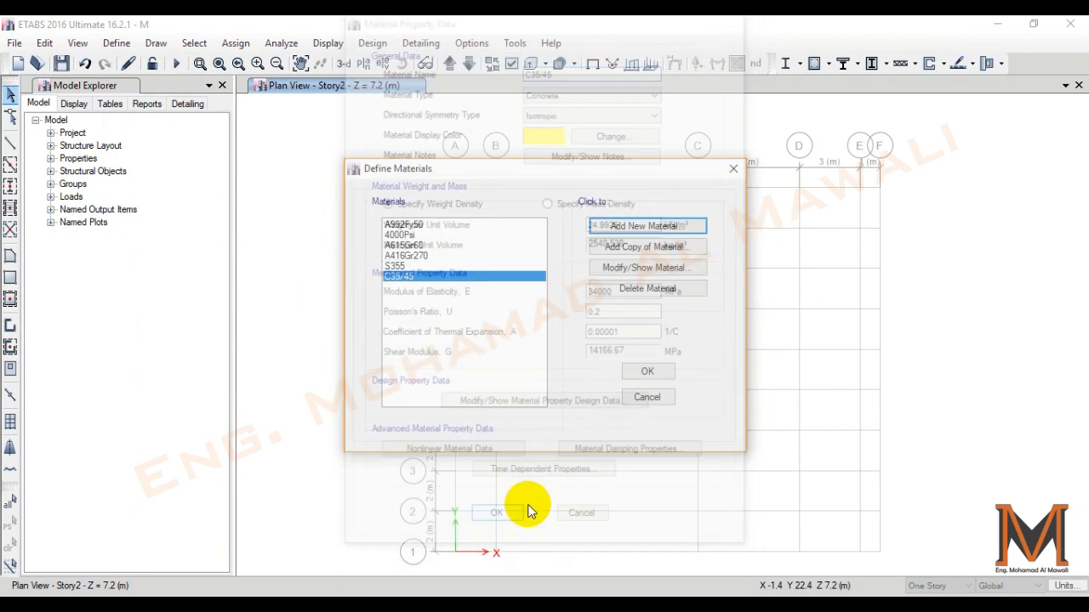
{"action": "left_click", "coordinate": [653, 373]}
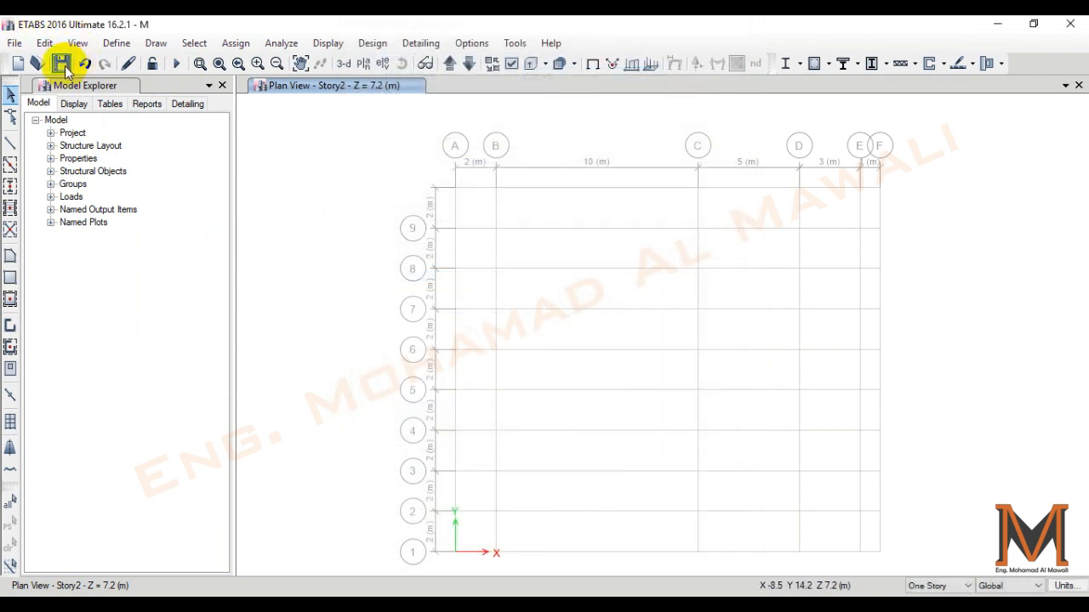
- Delete all predefined frame sections except HE450A and accept the deletion
{"action": "left_click", "coordinate": [116, 43]}
{"action": "left_click", "coordinate": [144, 87]}
{"action": "left_click", "coordinate": [368, 90]}
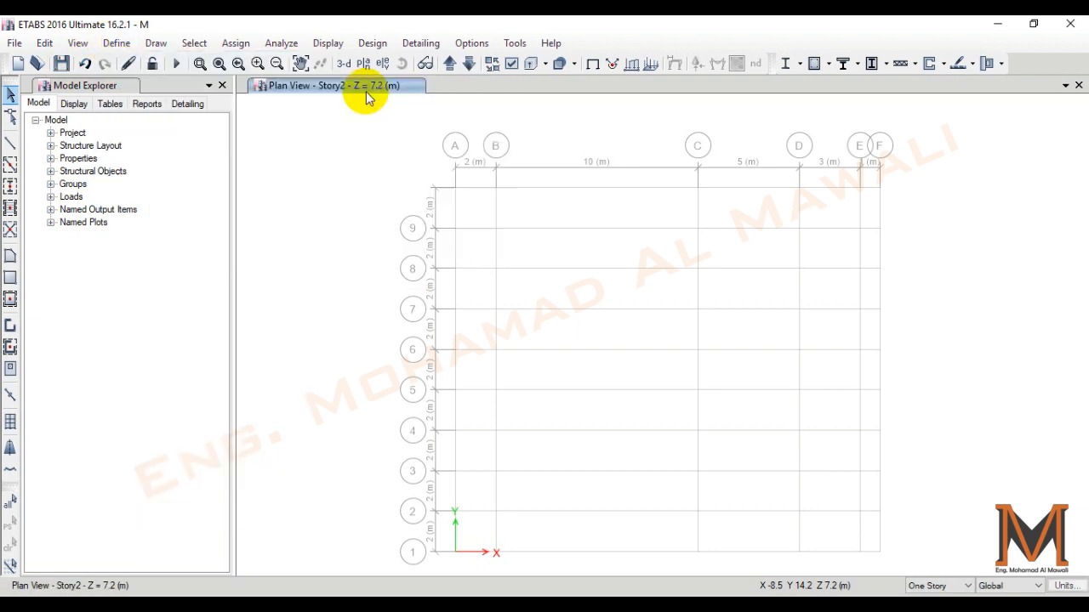
{"action": "left_click", "coordinate": [663, 292]}
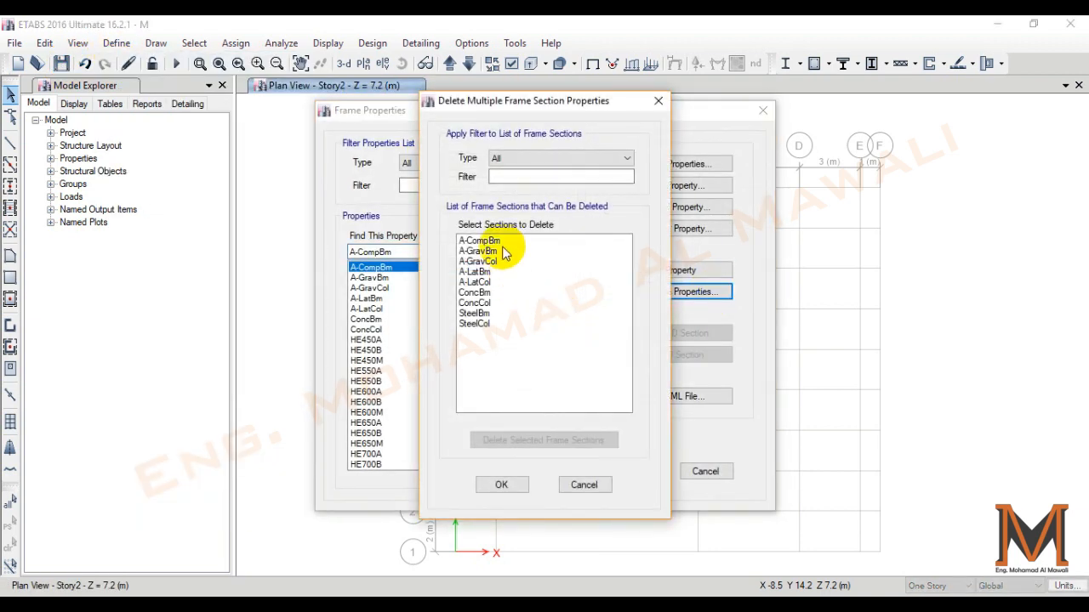
{"action": "left_click_drag", "start_coordinate": [494, 242], "coordinate": [507, 364]}
{"action": "left_click", "coordinate": [543, 440]}
{"action": "left_click_drag", "start_coordinate": [481, 251], "coordinate": [492, 410]}
{"action": "left_click", "coordinate": [527, 441]}
{"action": "left_click", "coordinate": [526, 442]}
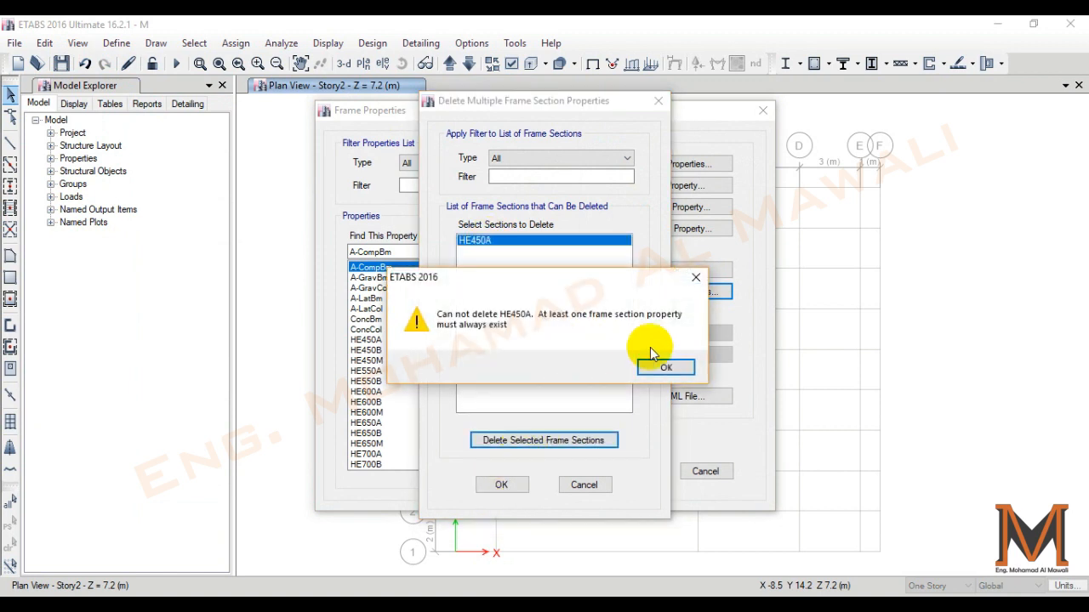
{"action": "left_click", "coordinate": [650, 339]}
{"action": "left_click", "coordinate": [576, 489]}
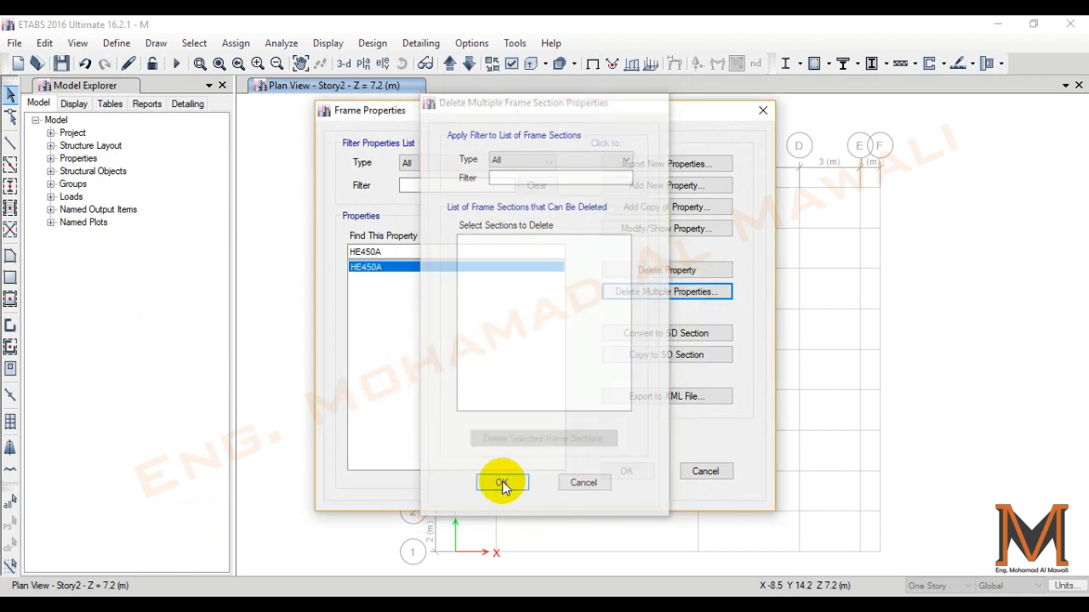
- Start importing steel I/wide-flange sections from the Euro property file with S355 as the default material
{"action": "left_click", "coordinate": [653, 184]}
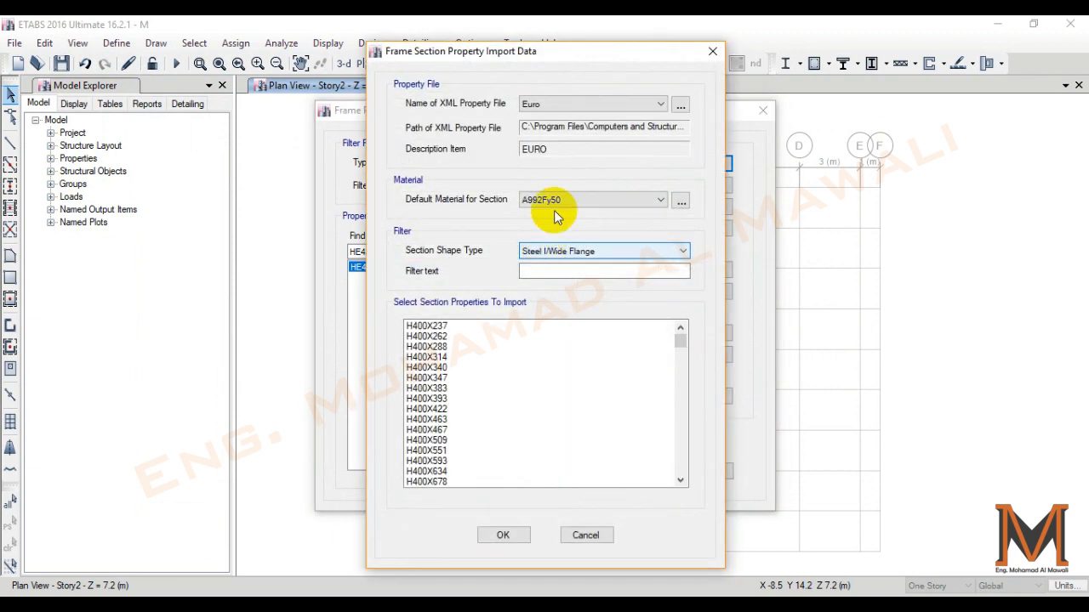
{"action": "left_click", "coordinate": [563, 194]}
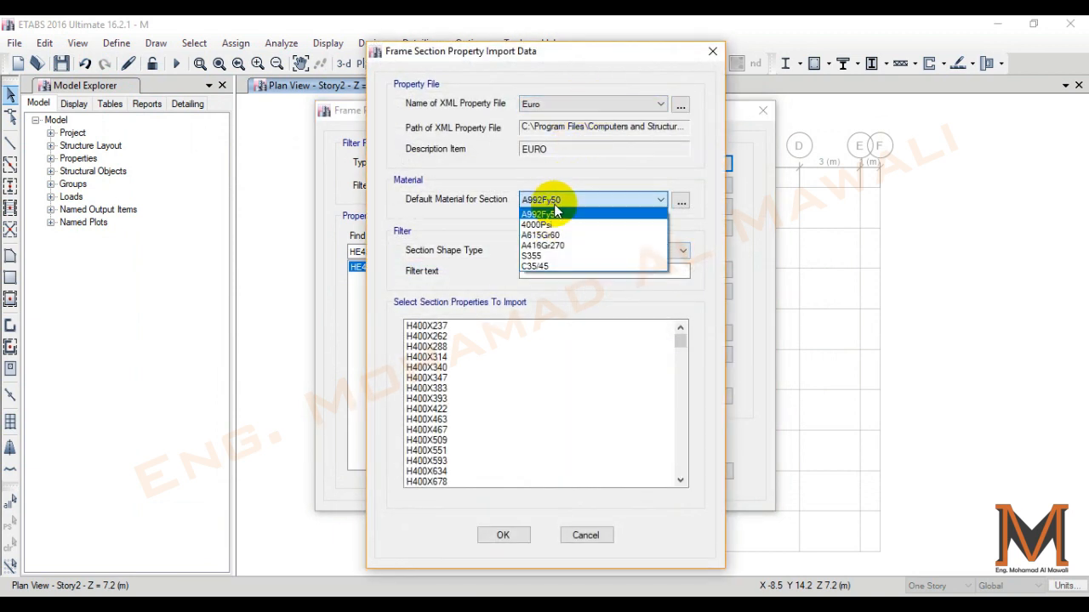
{"action": "left_click", "coordinate": [544, 258]}
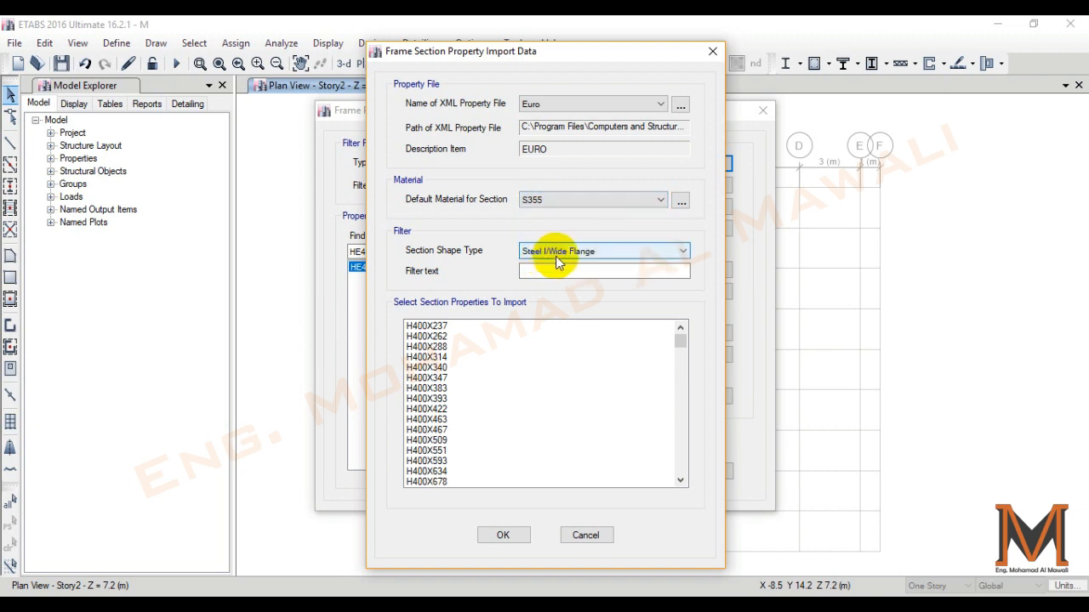
{"action": "left_click", "coordinate": [557, 254]}
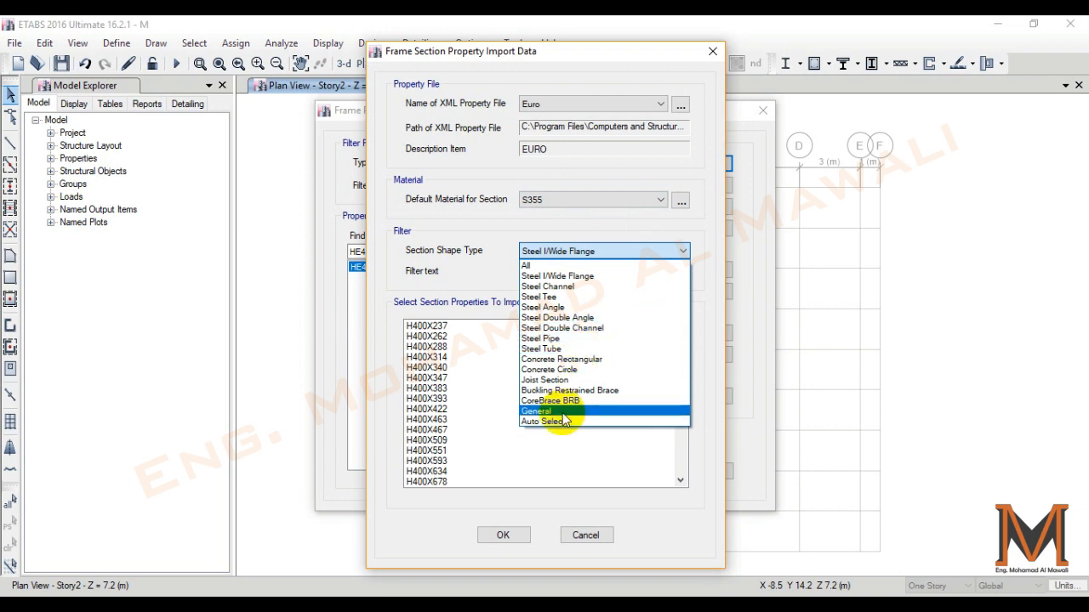
{"action": "left_click", "coordinate": [557, 276]}
- Import the HE220B, HE300B and HE340B sections together and accept the frame properties
{"action": "scroll", "coordinate": [450, 355], "scroll_direction": "down", "scroll_amount": 3}
{"action": "scroll", "coordinate": [450, 366], "scroll_direction": "down", "scroll_amount": 6}
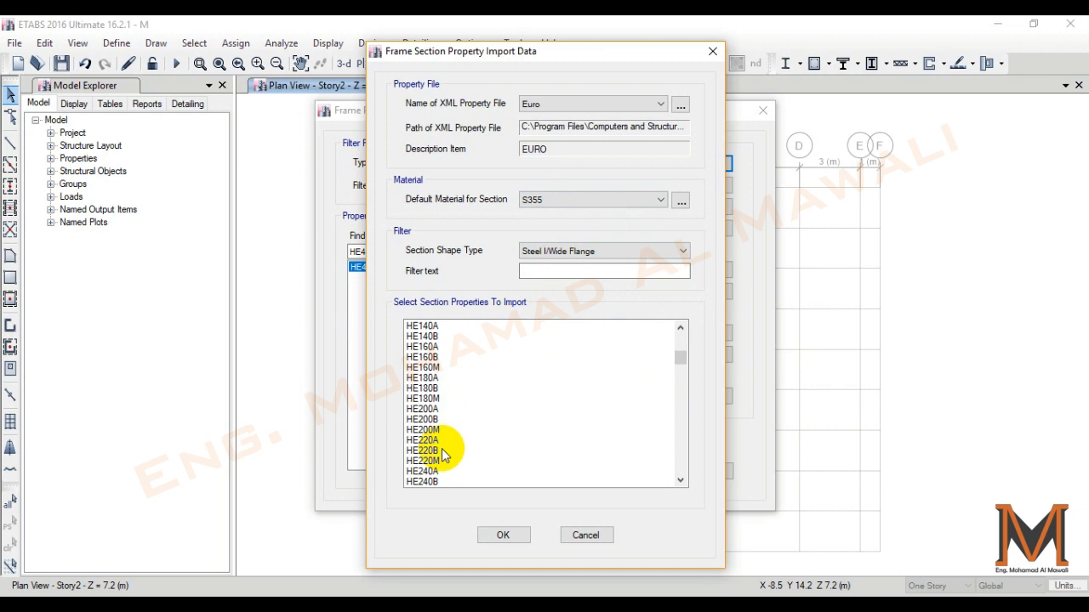
{"action": "left_click", "coordinate": [449, 450]}
{"action": "scroll", "coordinate": [560, 371], "scroll_direction": "down", "scroll_amount": 1}
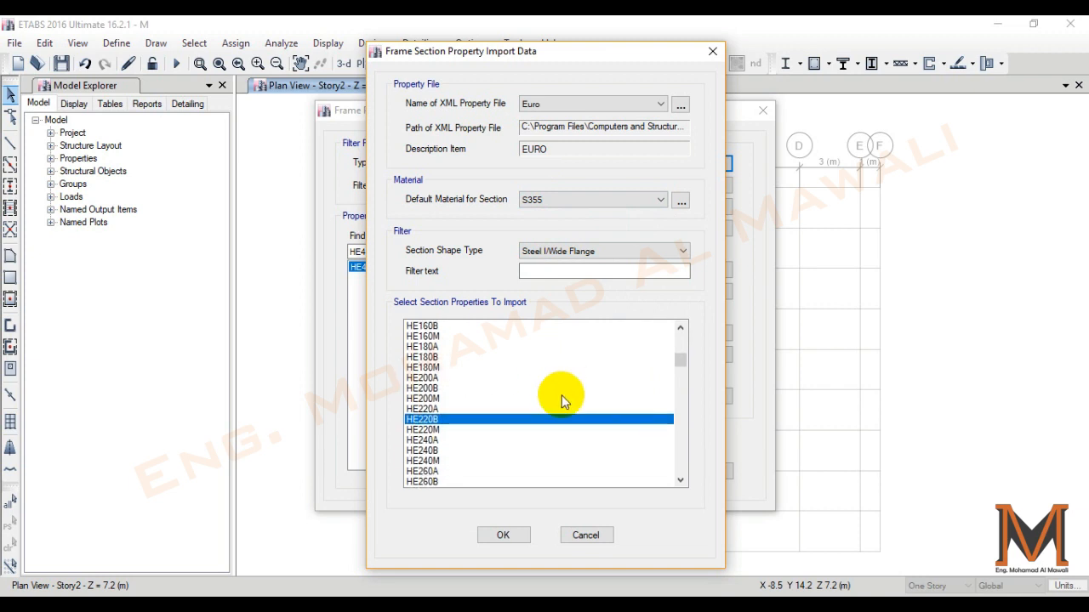
{"action": "scroll", "coordinate": [492, 378], "scroll_direction": "down", "scroll_amount": 2}
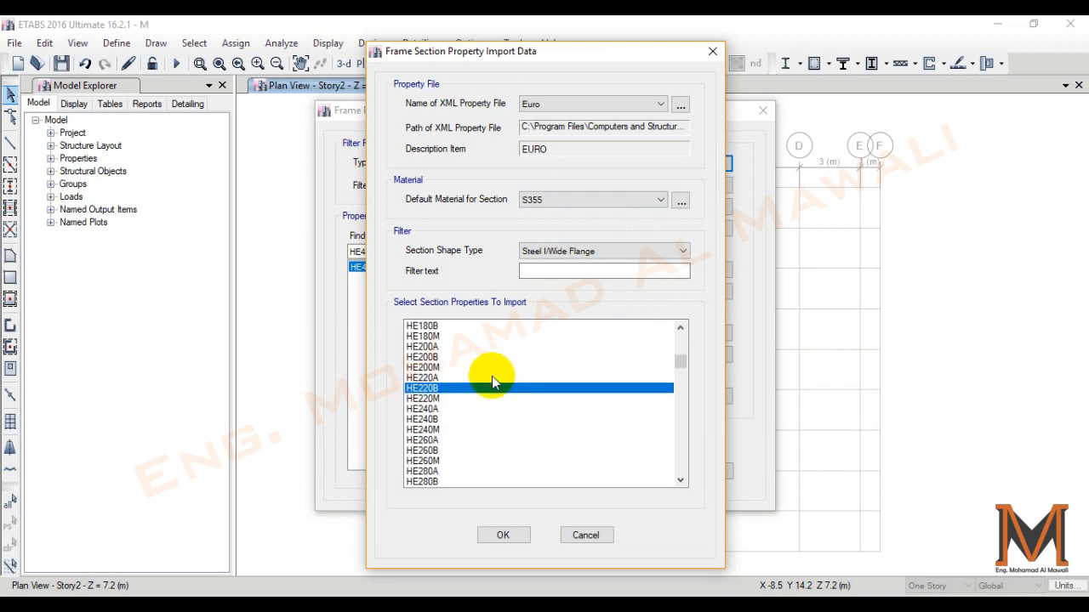
{"action": "scroll", "coordinate": [494, 421], "scroll_direction": "down", "scroll_amount": 1}
{"action": "left_click", "coordinate": [447, 449], "text": "ctrl"}
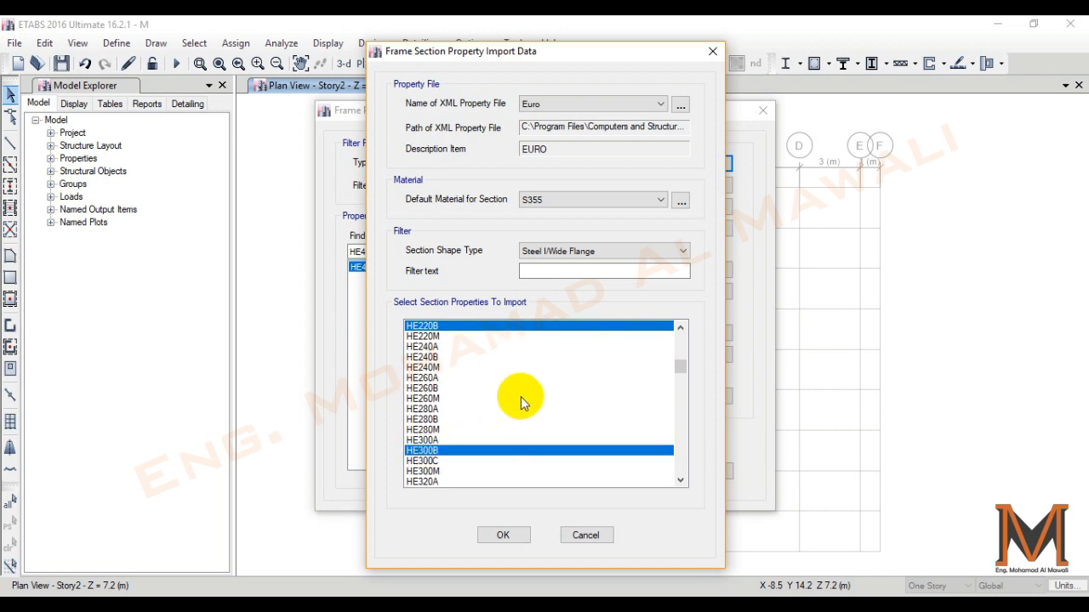
{"action": "scroll", "coordinate": [521, 400], "scroll_direction": "down", "scroll_amount": 2}
{"action": "scroll", "coordinate": [521, 402], "scroll_direction": "down", "scroll_amount": 1}
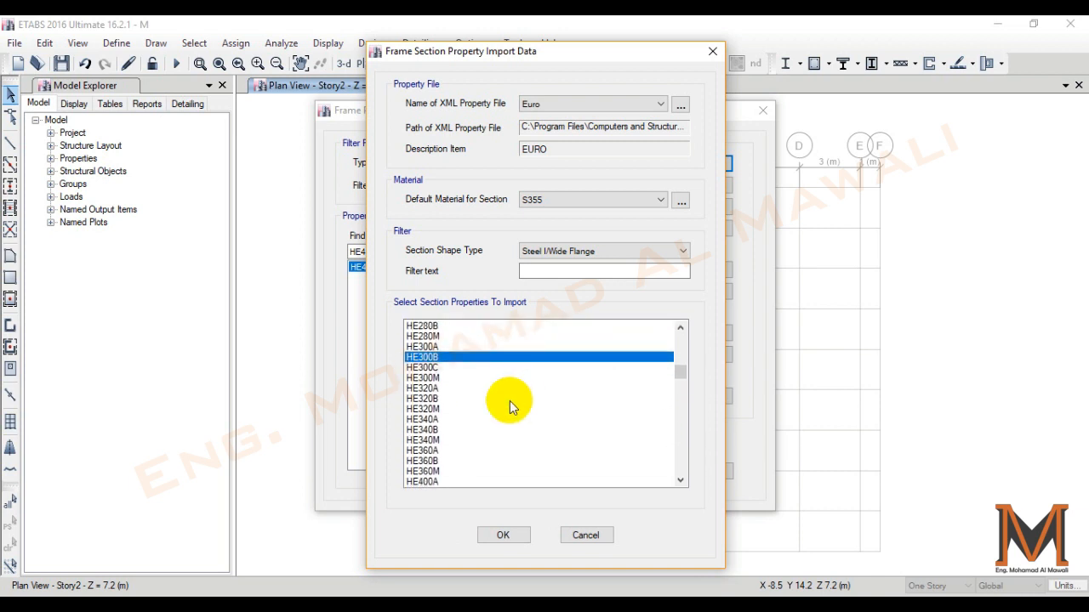
{"action": "left_click", "coordinate": [440, 430], "text": "ctrl"}
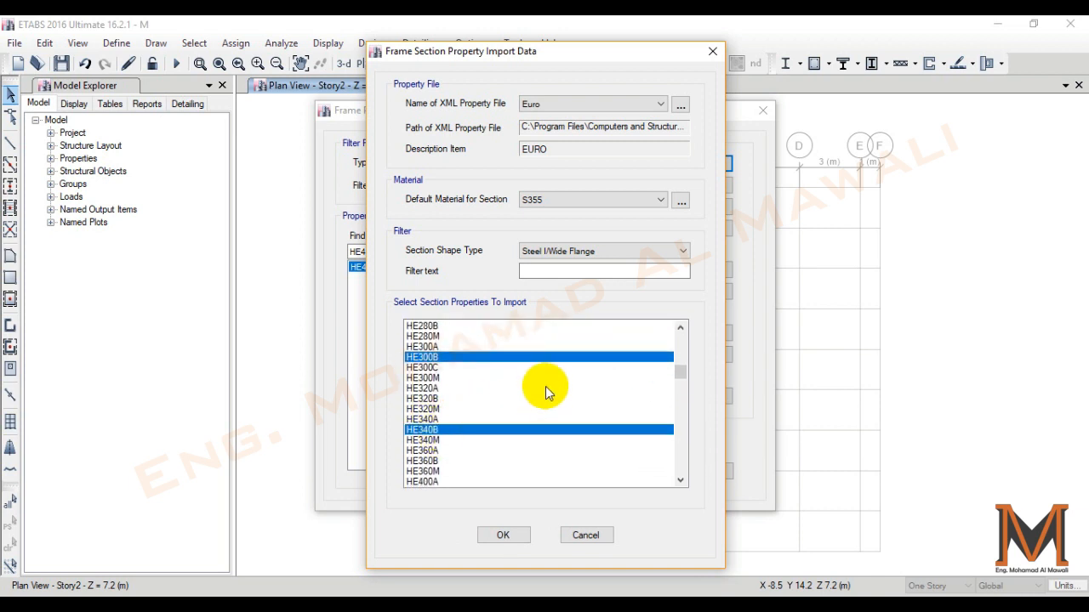
{"action": "left_click", "coordinate": [502, 535]}
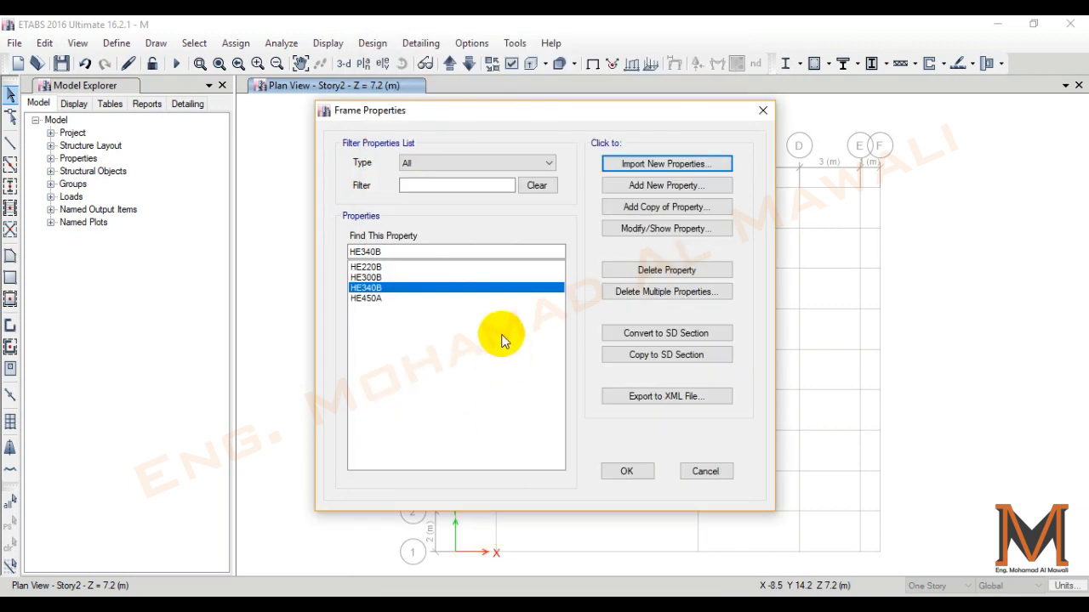
{"action": "left_click", "coordinate": [626, 473]}
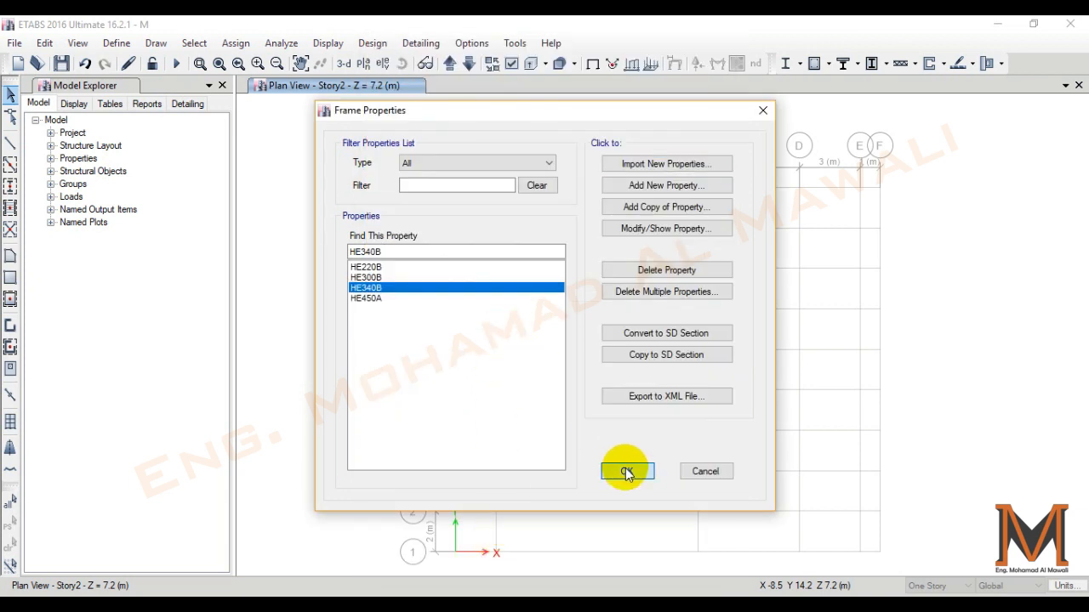
- Delete the Plank1 property from the slab section definitions
{"action": "left_click", "coordinate": [119, 42]}
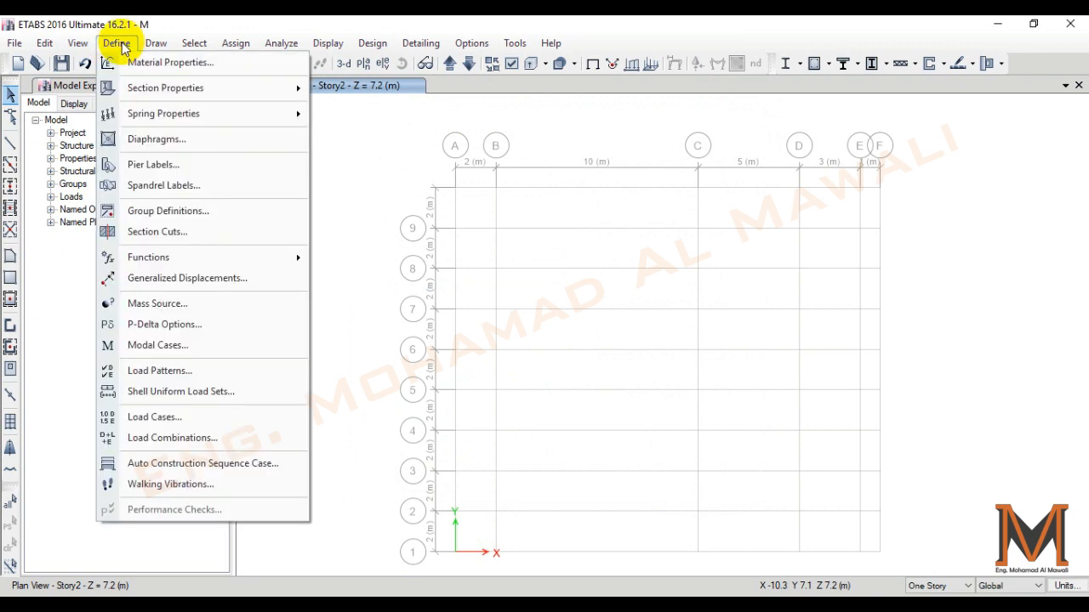
{"action": "mouse_move", "coordinate": [136, 87]}
{"action": "left_click", "coordinate": [386, 138]}
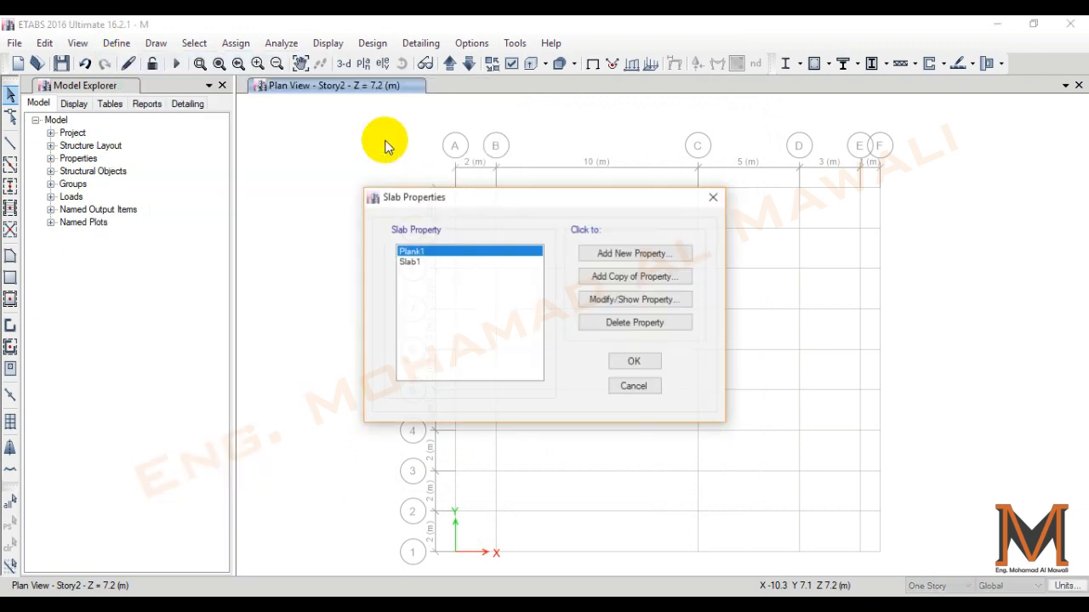
{"action": "left_click", "coordinate": [625, 323]}
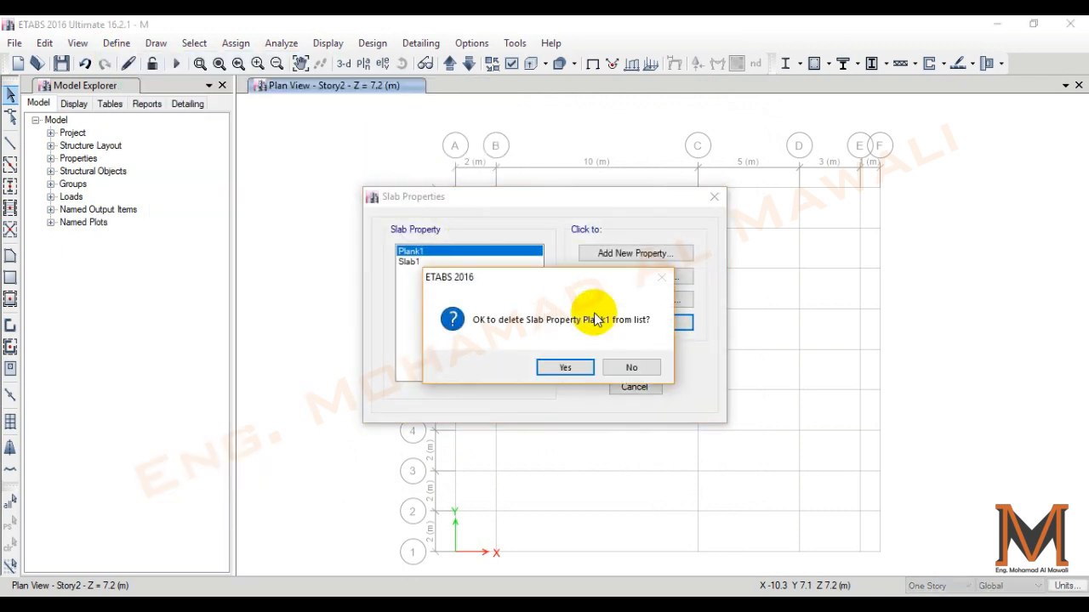
{"action": "left_click", "coordinate": [557, 366]}
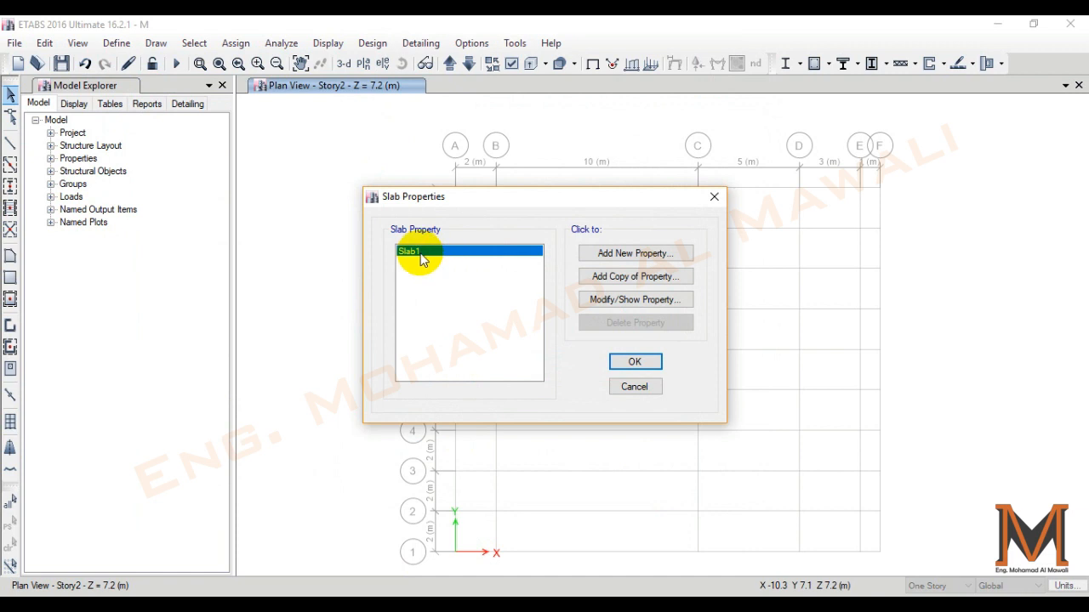
- Redefine Slab1 as S120 with C35/45 concrete and 120 mm thickness, accept the slab properties and save the model
{"action": "left_click", "coordinate": [623, 302]}
{"action": "type", "text": "S120"}
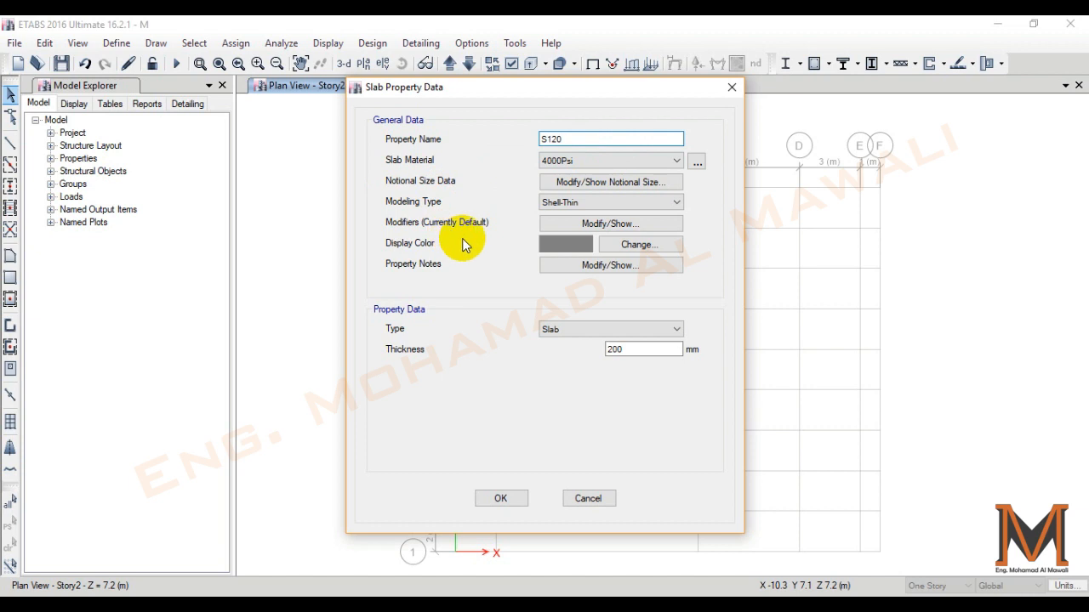
{"action": "left_click", "coordinate": [636, 161]}
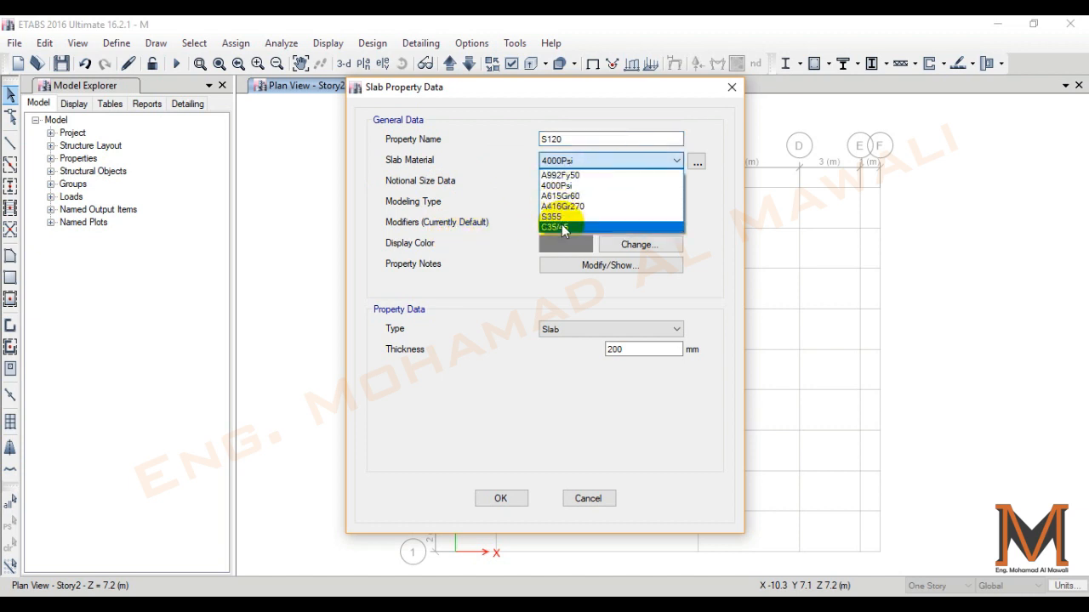
{"action": "left_click", "coordinate": [565, 228]}
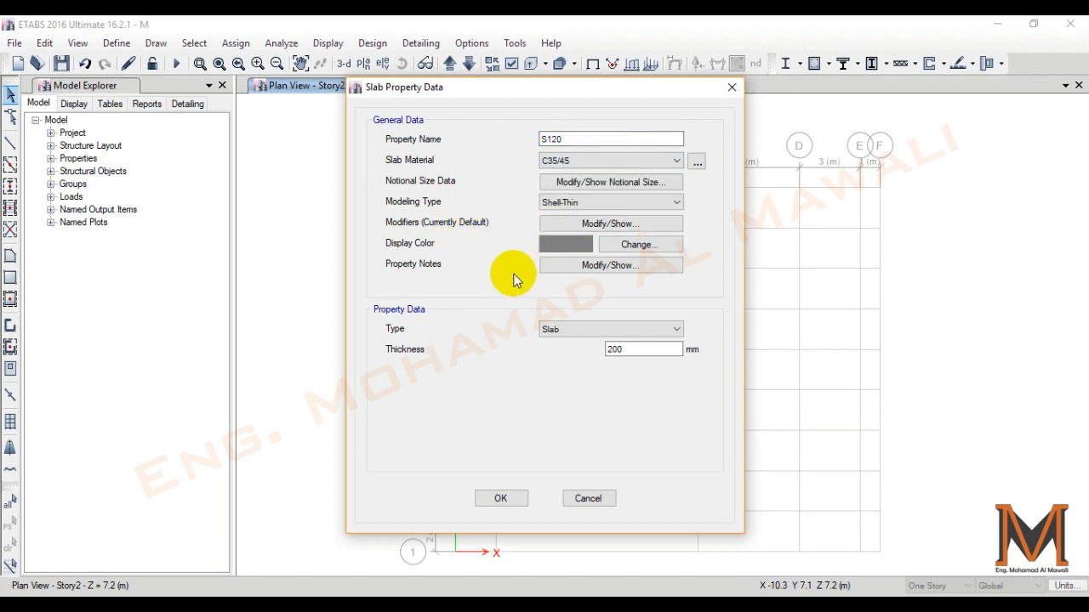
{"action": "double_click", "coordinate": [639, 349]}
{"action": "type", "text": "120"}
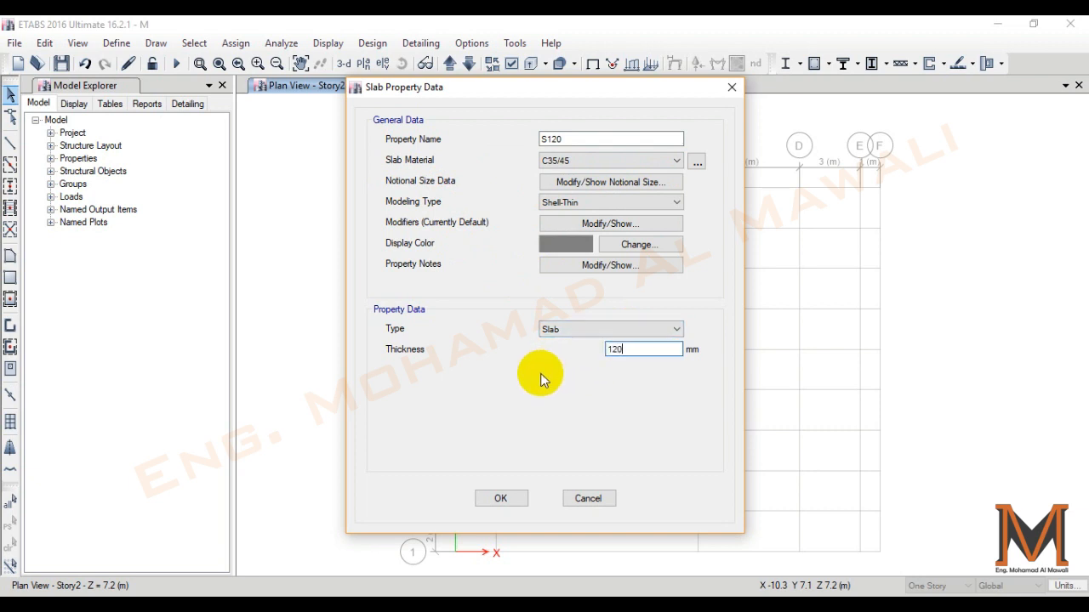
{"action": "left_click", "coordinate": [501, 498]}
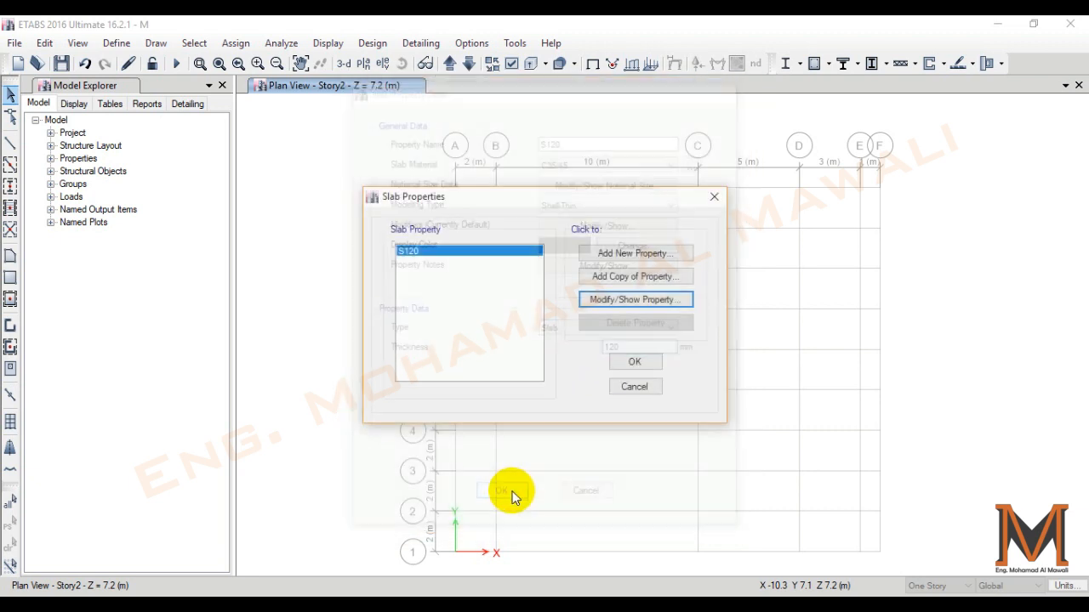
{"action": "left_click", "coordinate": [638, 362]}
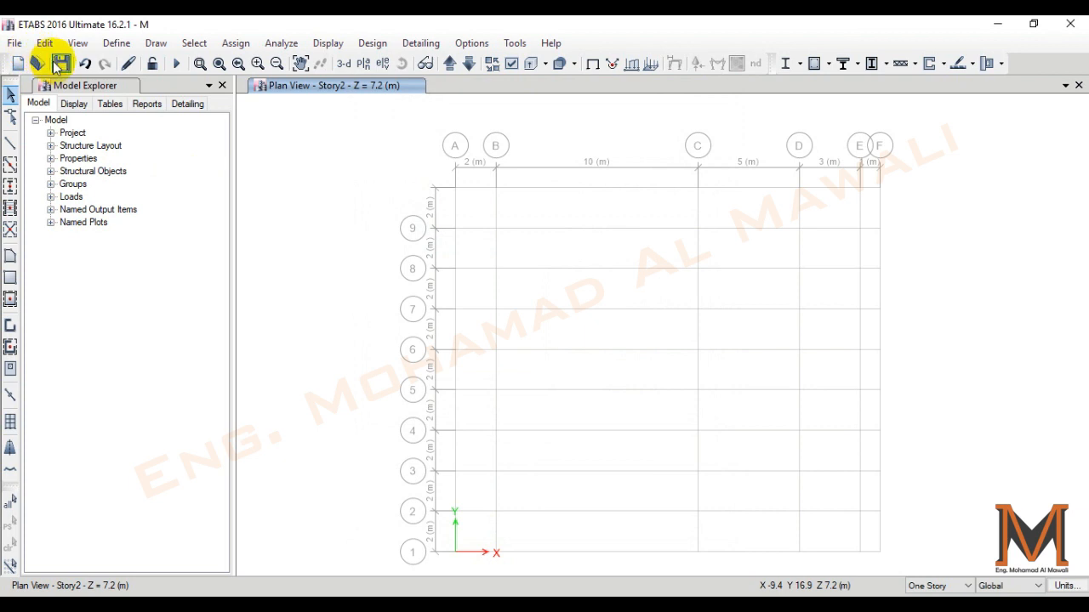
{"action": "left_click", "coordinate": [62, 63]}
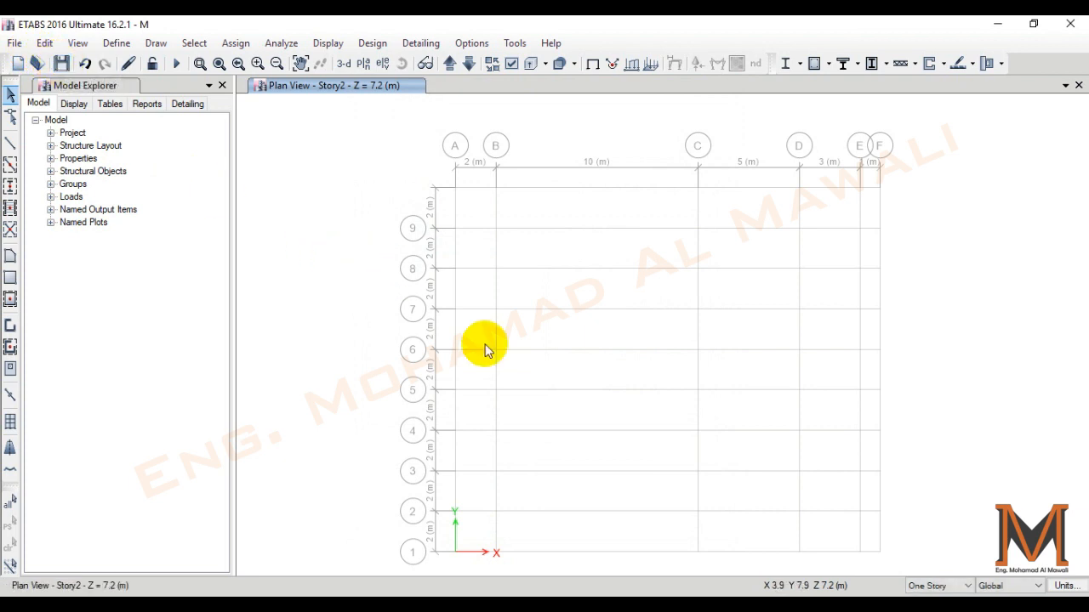
- Try the All Stories drawing scope and return to One Story
{"action": "left_click", "coordinate": [936, 585]}
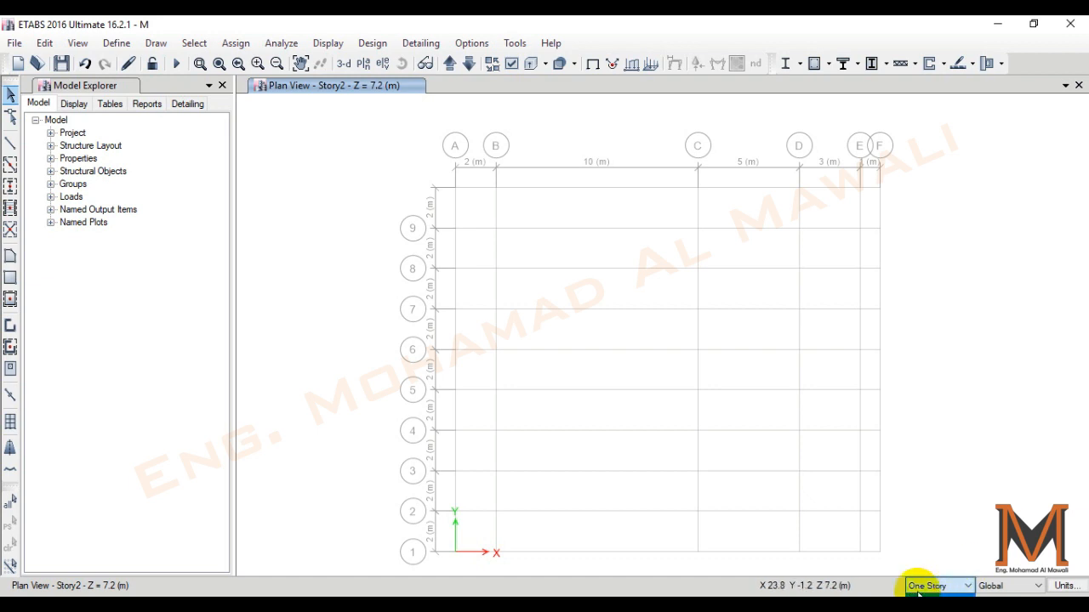
{"action": "left_click", "coordinate": [946, 586]}
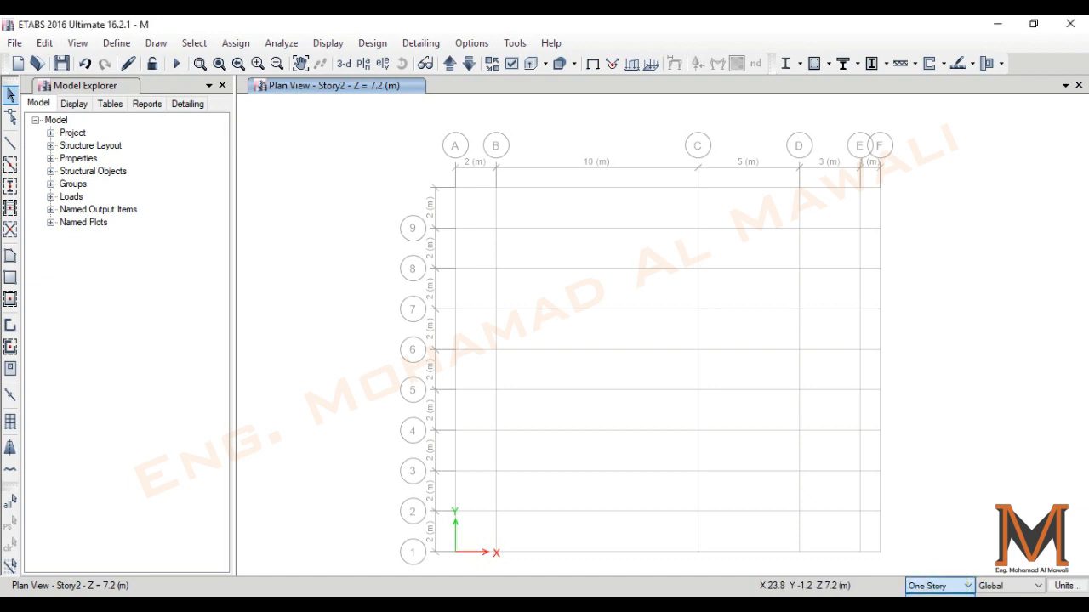
{"action": "left_click_drag", "start_coordinate": [486, 269], "coordinate": [880, 274]}
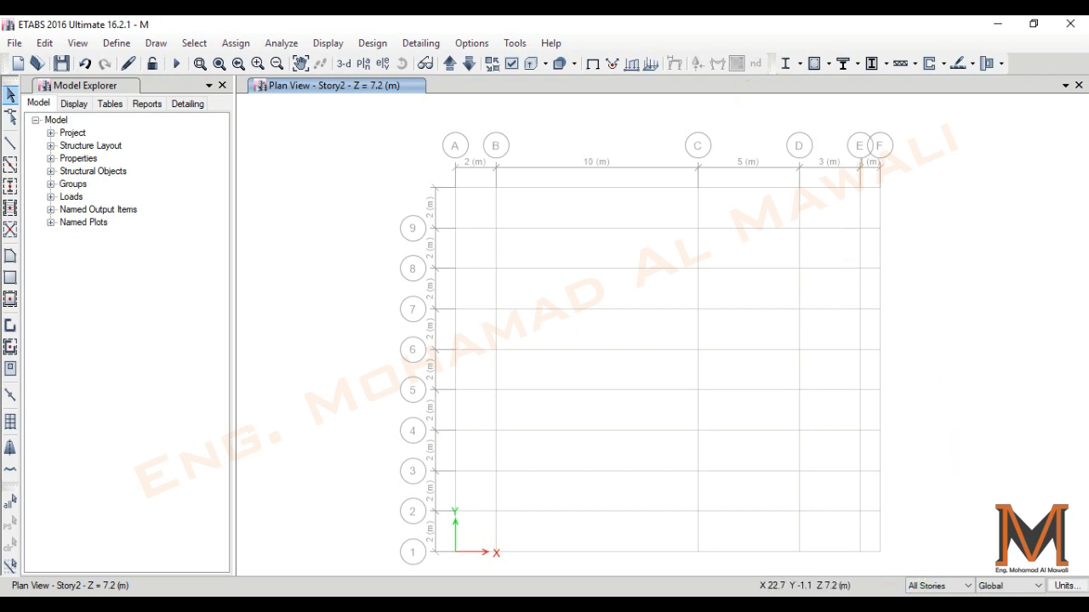
{"action": "left_click", "coordinate": [933, 587]}
{"action": "left_click", "coordinate": [933, 597]}
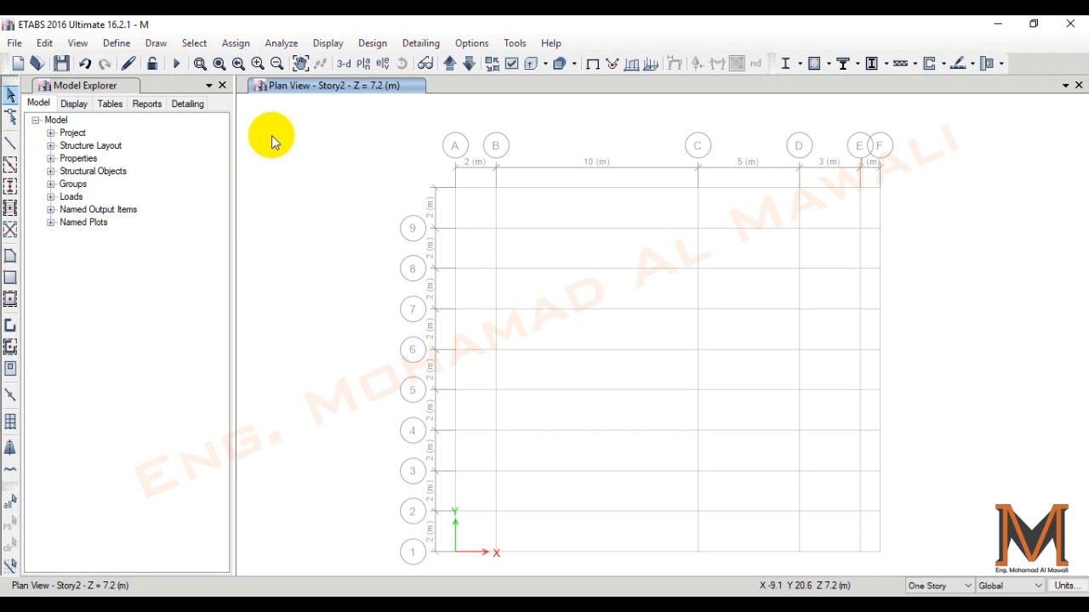
{"action": "left_click", "coordinate": [10, 186]}
{"action": "mouse_move", "coordinate": [408, 166]}
{"action": "left_mouse_down"}
{"action": "mouse_move", "coordinate": [1025, 544]}
{"action": "mouse_move", "coordinate": [1039, 587]}
{"action": "mouse_move", "coordinate": [561, 346]}
{"action": "mouse_move", "coordinate": [333, 261]}
{"action": "mouse_move", "coordinate": [277, 276]}
{"action": "left_mouse_up"}
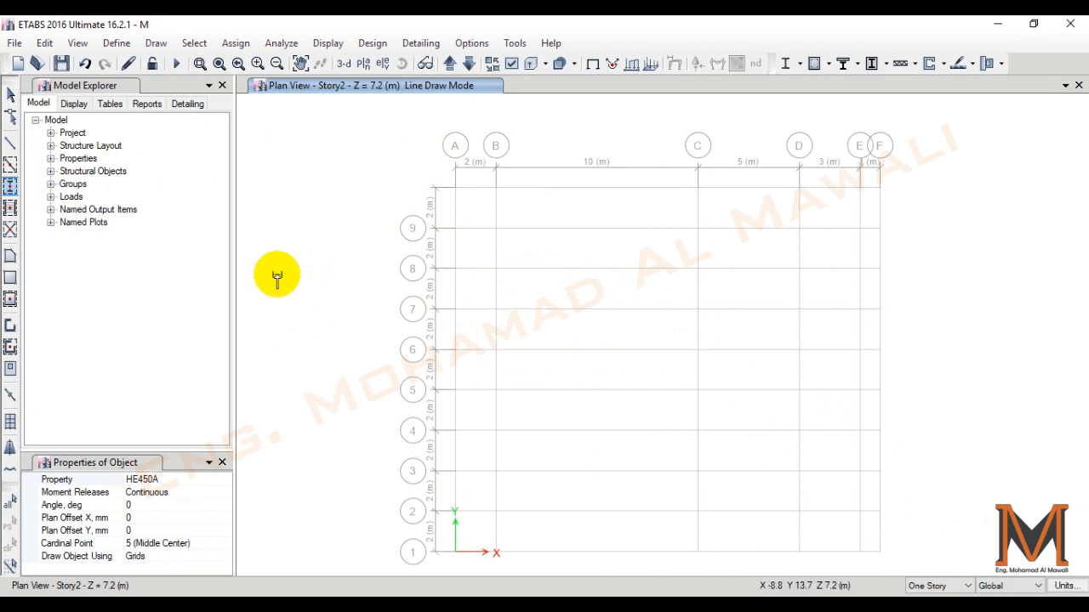
{"action": "left_click", "coordinate": [10, 165]}
{"action": "mouse_move", "coordinate": [366, 123]}
{"action": "left_mouse_down"}
{"action": "mouse_move", "coordinate": [724, 306]}
{"action": "mouse_move", "coordinate": [1000, 529]}
{"action": "mouse_move", "coordinate": [336, 213]}
{"action": "left_mouse_up"}
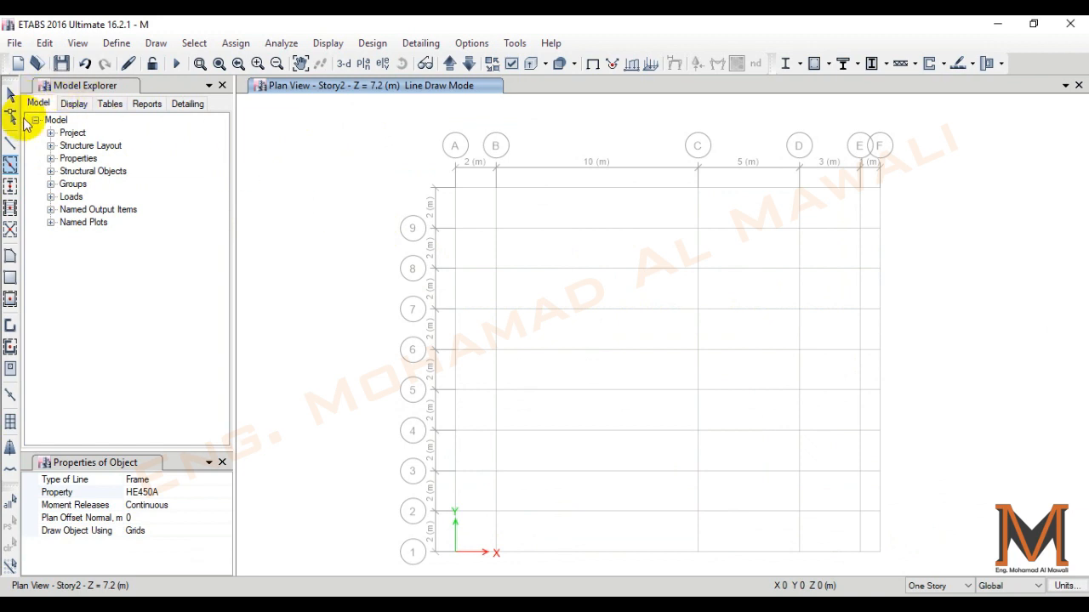
{"action": "left_click", "coordinate": [10, 143]}
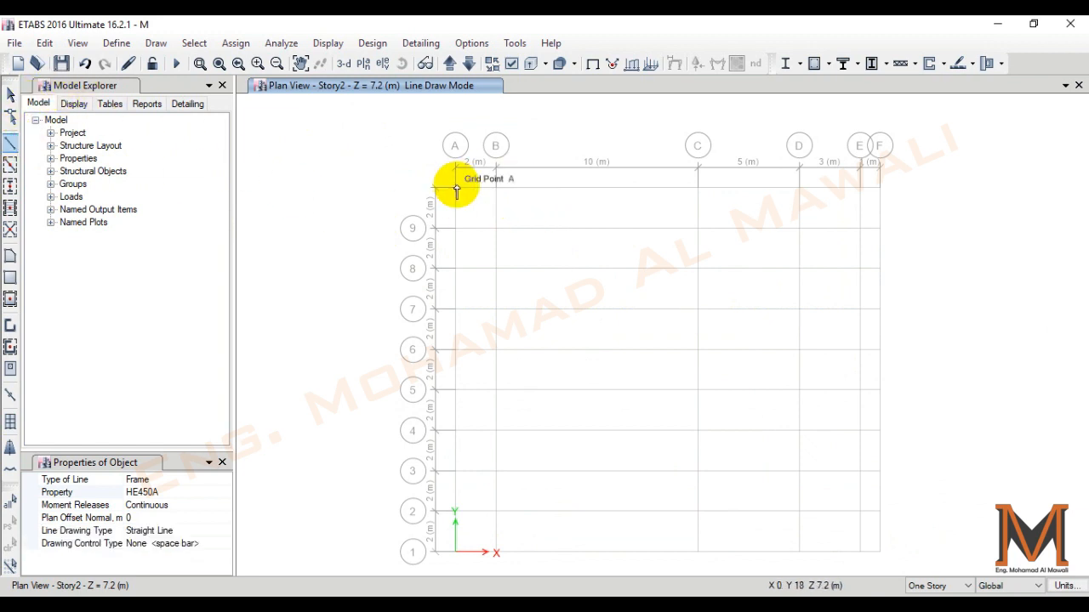
{"action": "key", "text": "Escape"}
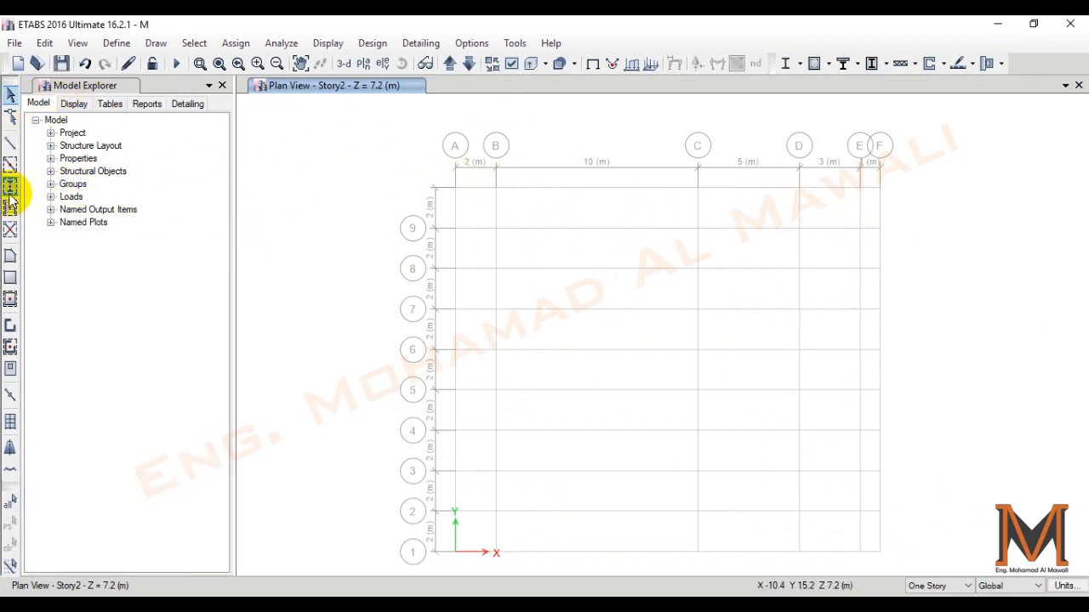
- Switch to DWG.pdf in Adobe Acrobat, examine the column positions on the page 6 framing plan, and return to ETABS
{"action": "left_click", "coordinate": [9, 189]}
{"action": "key", "text": "alt+Tab"}
{"action": "scroll", "coordinate": [374, 427], "scroll_direction": "up", "scroll_amount": 6, "text": "ctrl"}
{"action": "scroll", "coordinate": [230, 304], "scroll_direction": "down", "scroll_amount": 2}
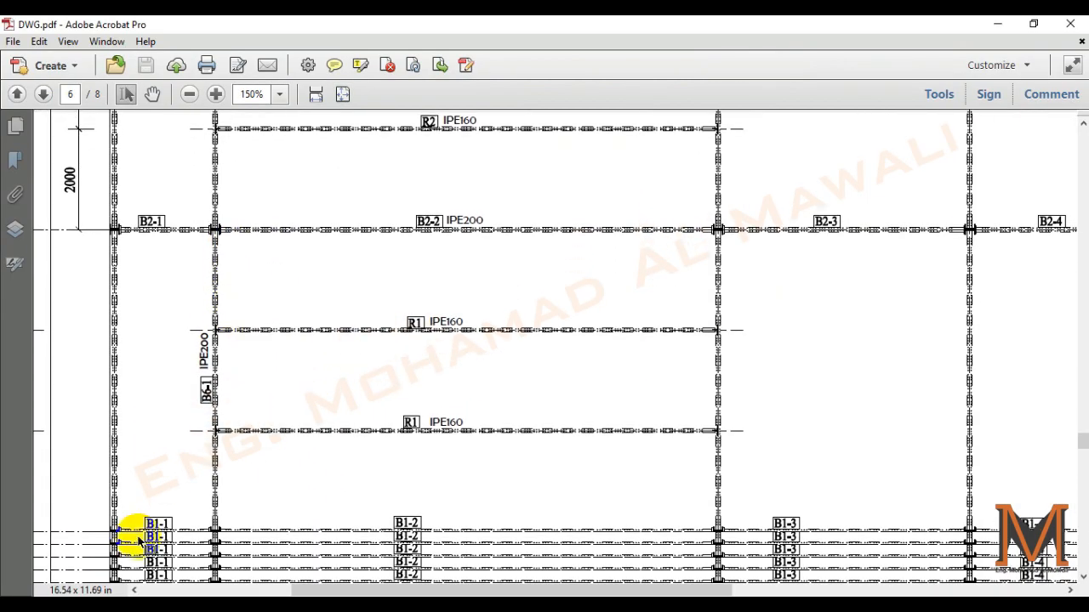
{"action": "scroll", "coordinate": [141, 334], "scroll_direction": "up", "scroll_amount": 2}
{"action": "scroll", "coordinate": [202, 360], "scroll_direction": "down", "scroll_amount": 2}
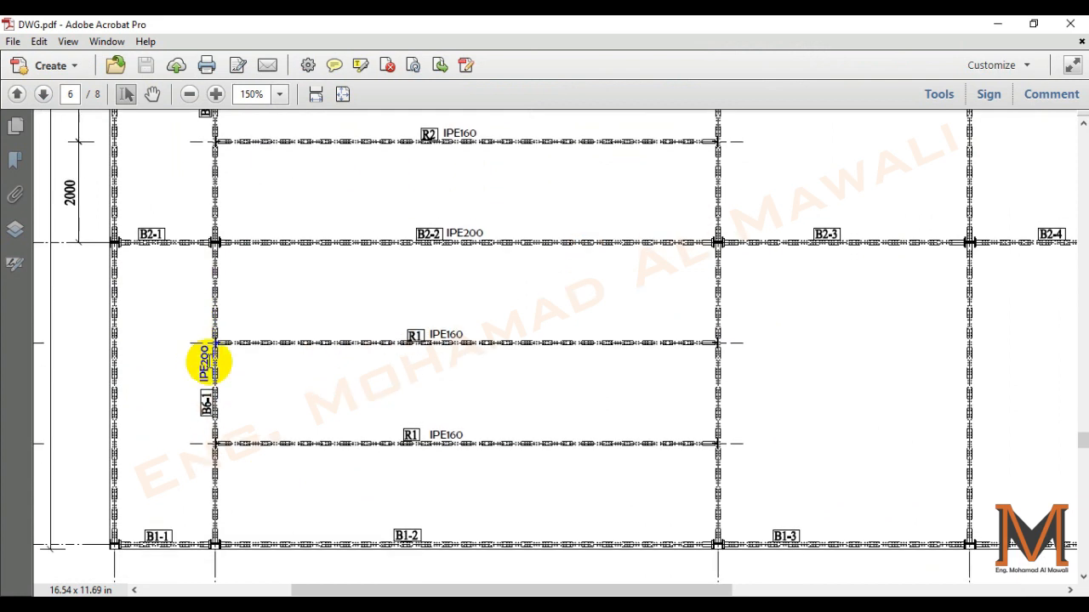
{"action": "scroll", "coordinate": [676, 502], "scroll_direction": "up", "scroll_amount": 1}
{"action": "key", "text": "alt+Tab"}
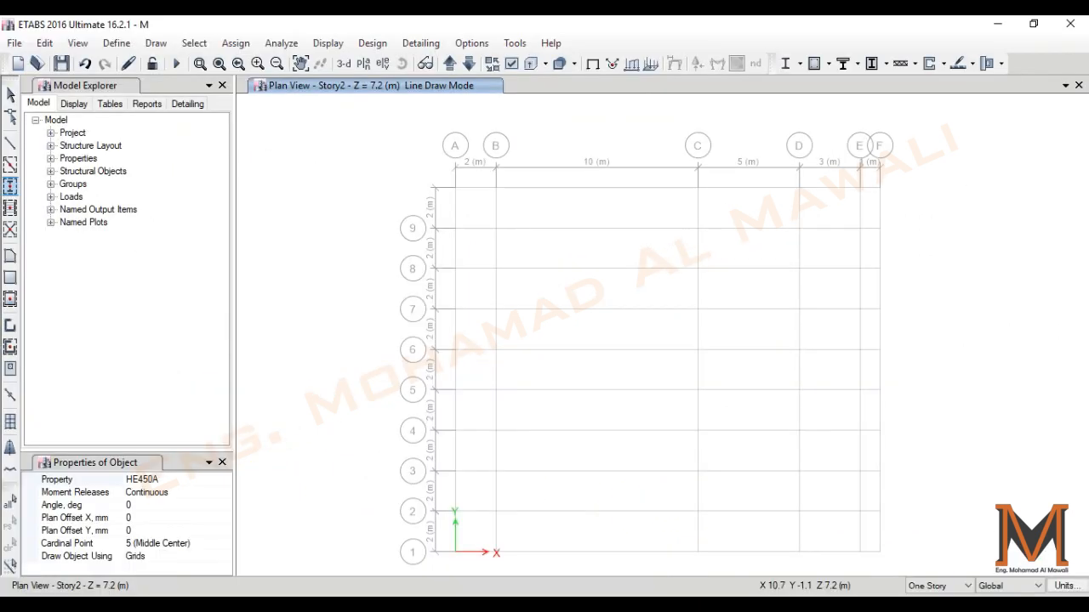
- Place HE450A columns on grid lines A to E along grid lines 1, 4, 7 and the unlabelled line above 9
{"action": "left_click", "coordinate": [10, 186]}
{"action": "mouse_move", "coordinate": [439, 165]}
{"action": "left_mouse_down"}
{"action": "mouse_move", "coordinate": [516, 209]}
{"action": "mouse_move", "coordinate": [872, 220]}
{"action": "left_mouse_up"}
{"action": "left_click_drag", "start_coordinate": [441, 295], "coordinate": [873, 334]}
{"action": "mouse_move", "coordinate": [443, 418]}
{"action": "left_mouse_down"}
{"action": "mouse_move", "coordinate": [586, 445]}
{"action": "mouse_move", "coordinate": [861, 445]}
{"action": "left_mouse_up"}
{"action": "mouse_move", "coordinate": [449, 541]}
{"action": "left_mouse_down"}
{"action": "mouse_move", "coordinate": [581, 565]}
{"action": "mouse_move", "coordinate": [866, 568]}
{"action": "left_mouse_up"}
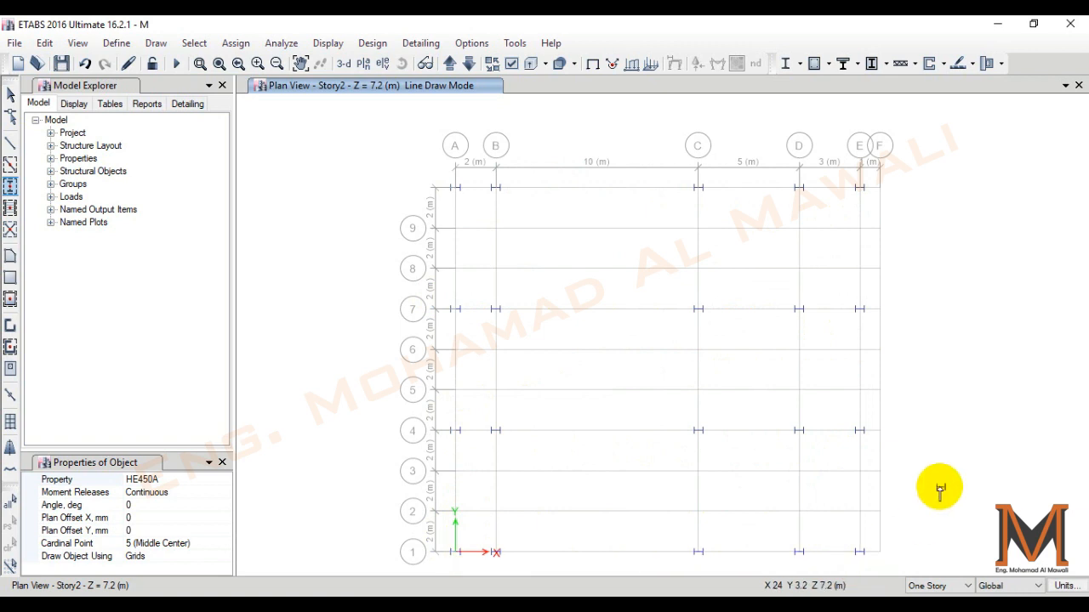
- Draw HE340B frame beams along grid line 1 from grid line A to F, one segment per bay
{"action": "key", "text": "Escape"}
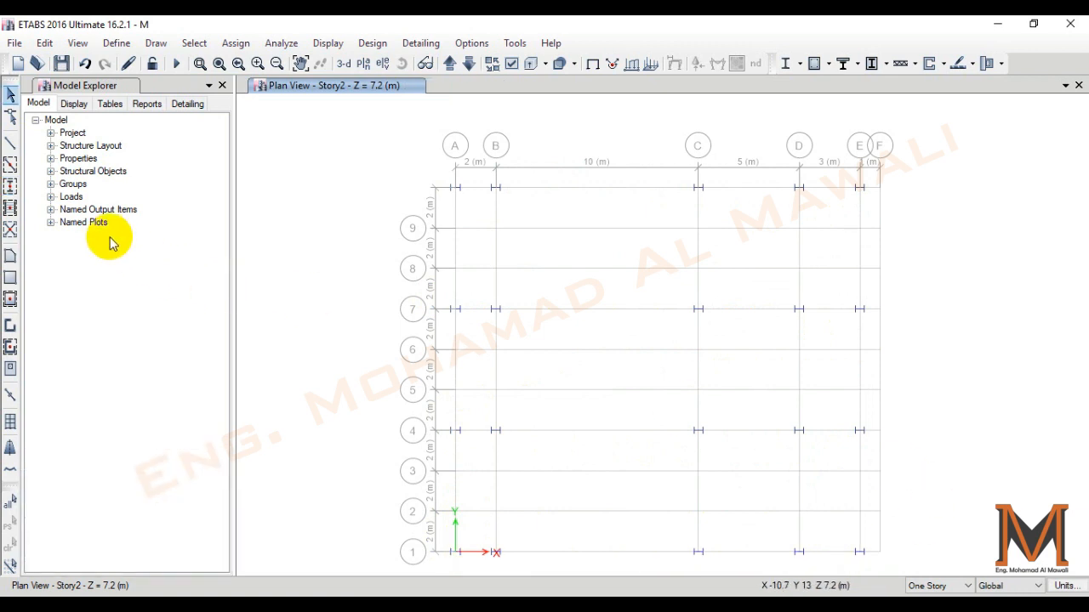
{"action": "left_click", "coordinate": [11, 142]}
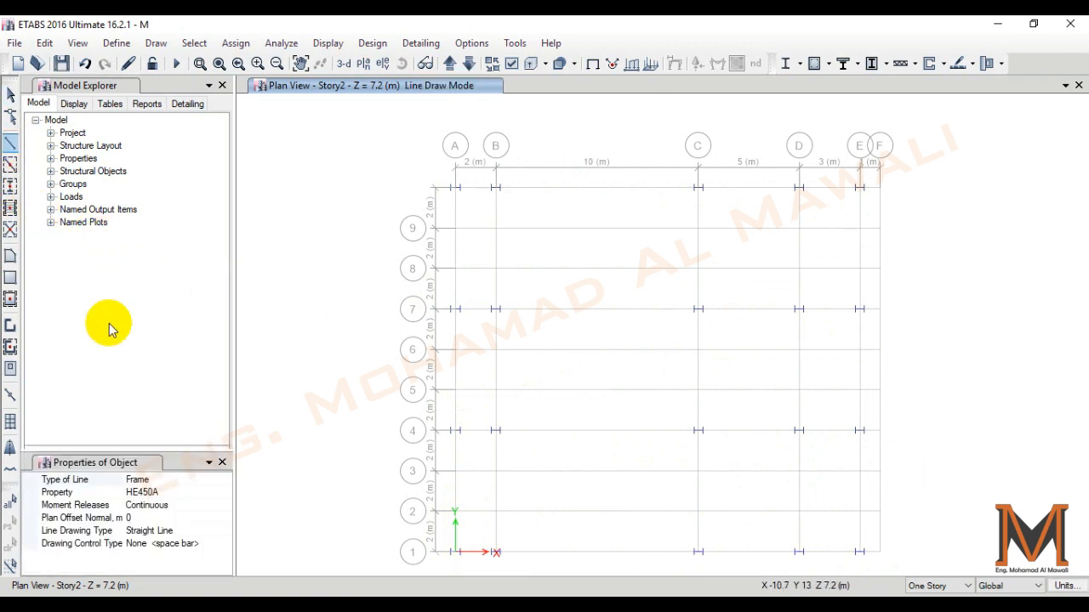
{"action": "left_click", "coordinate": [224, 493]}
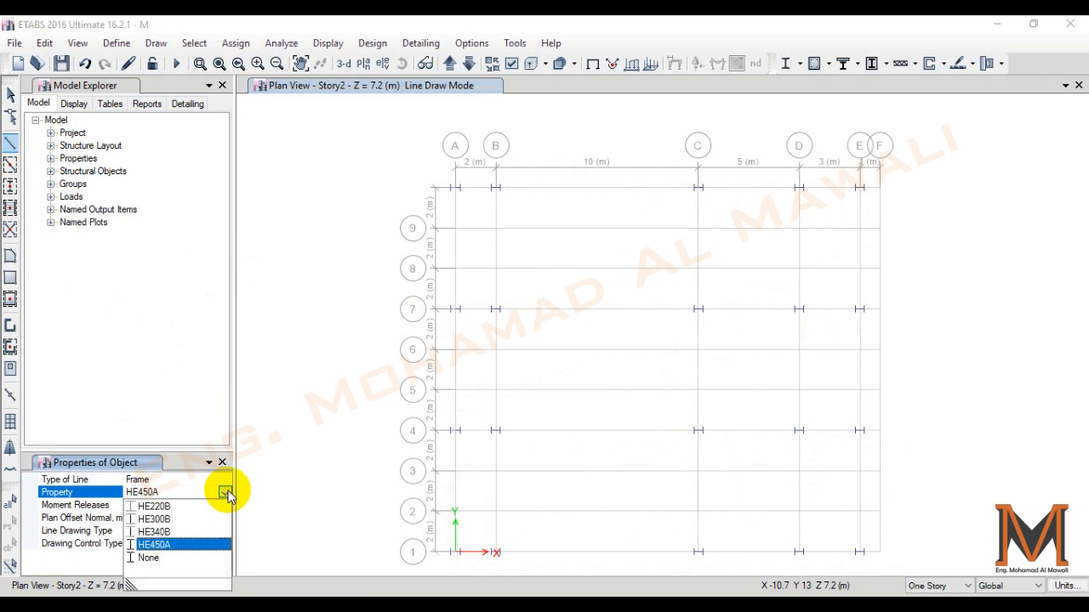
{"action": "left_click", "coordinate": [161, 532]}
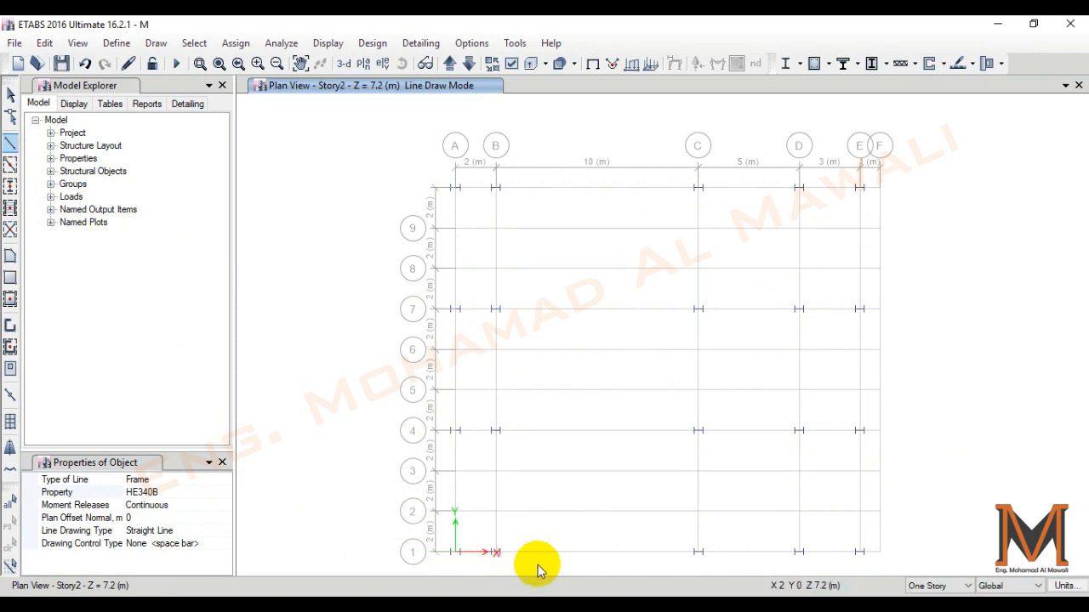
{"action": "left_click", "coordinate": [698, 552]}
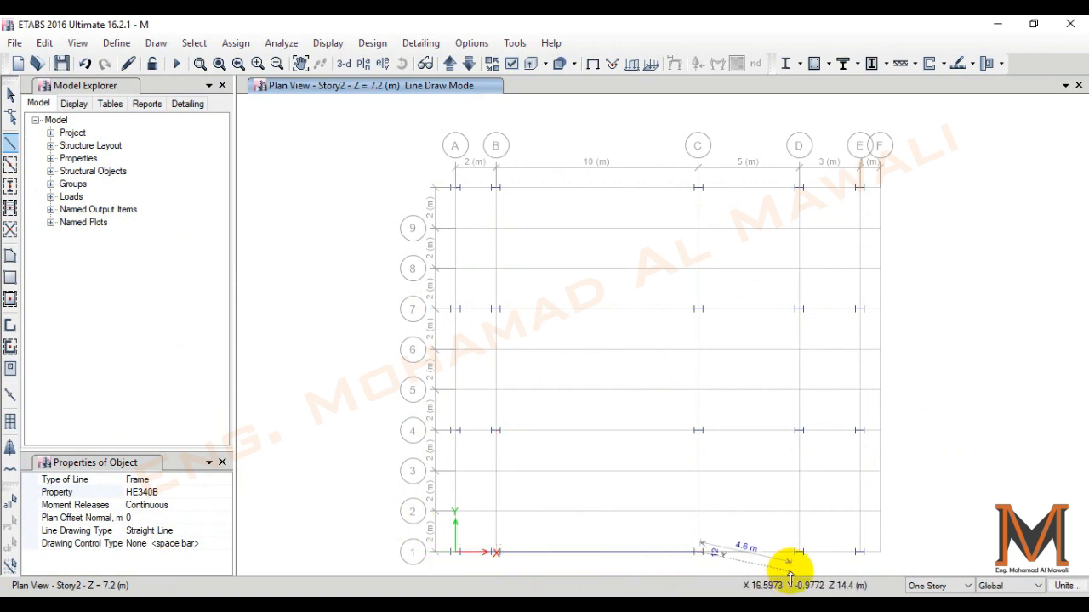
{"action": "left_click", "coordinate": [798, 552]}
{"action": "left_click", "coordinate": [859, 552]}
{"action": "left_click", "coordinate": [880, 553]}
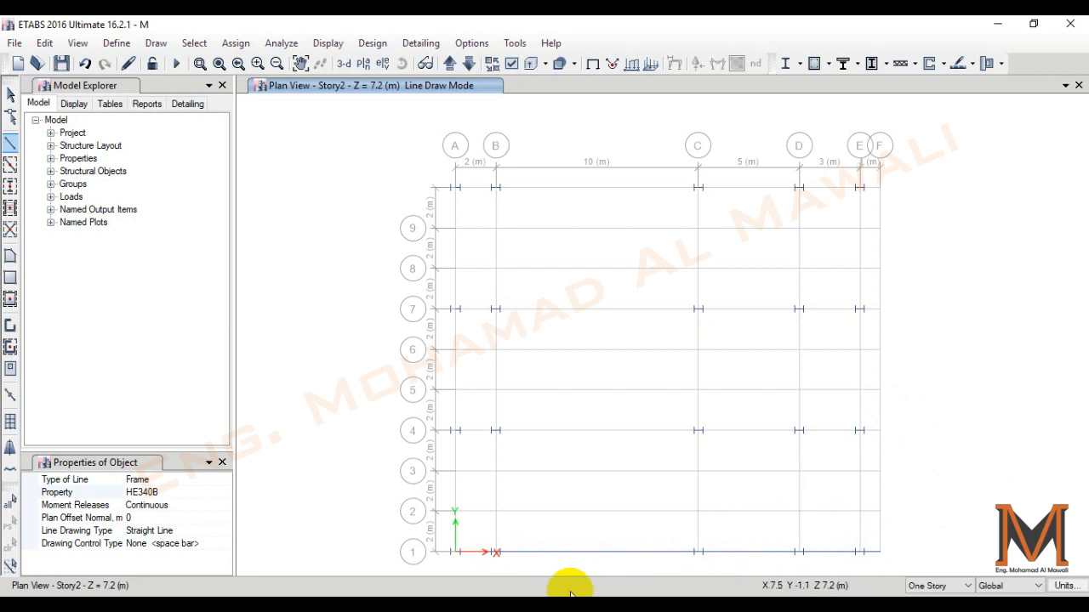
{"action": "key", "text": "Escape"}
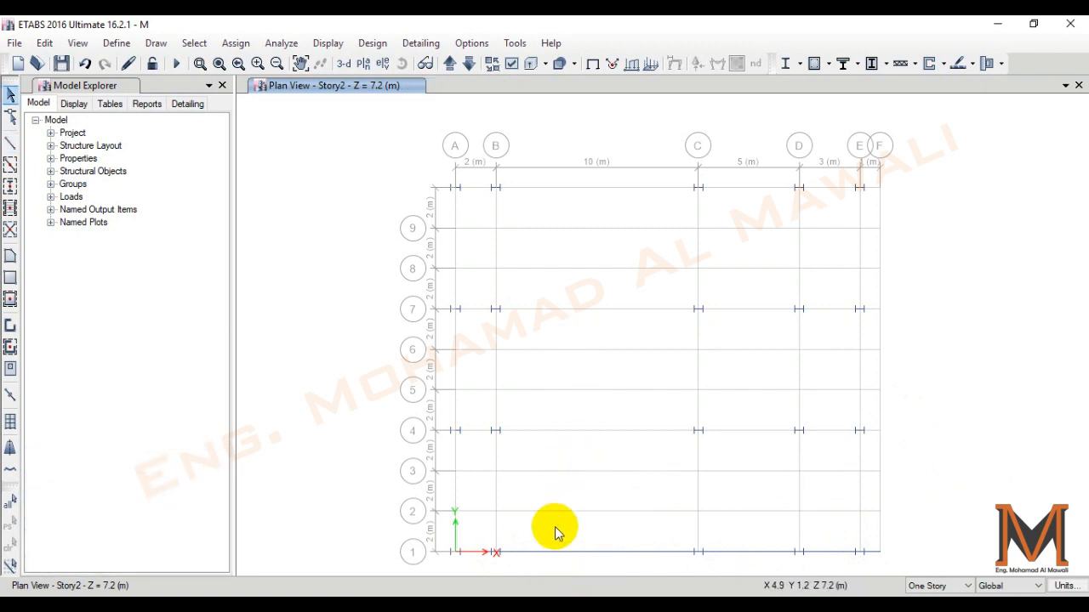
- Select all frames with the HE340B property
{"action": "left_click", "coordinate": [196, 44]}
{"action": "mouse_move", "coordinate": [208, 66]}
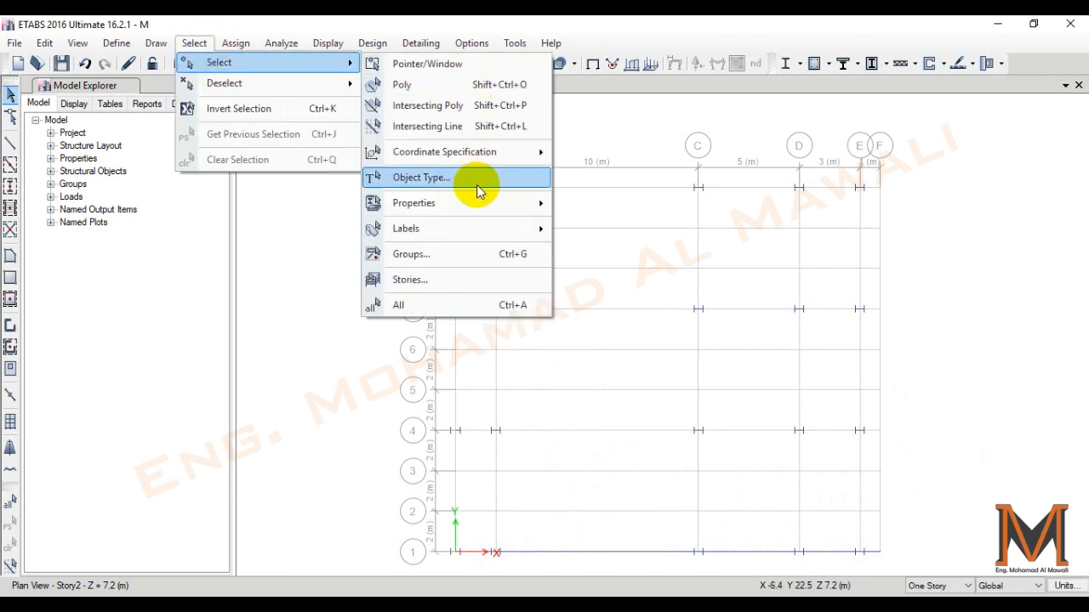
{"action": "mouse_move", "coordinate": [479, 203]}
{"action": "left_click", "coordinate": [630, 229]}
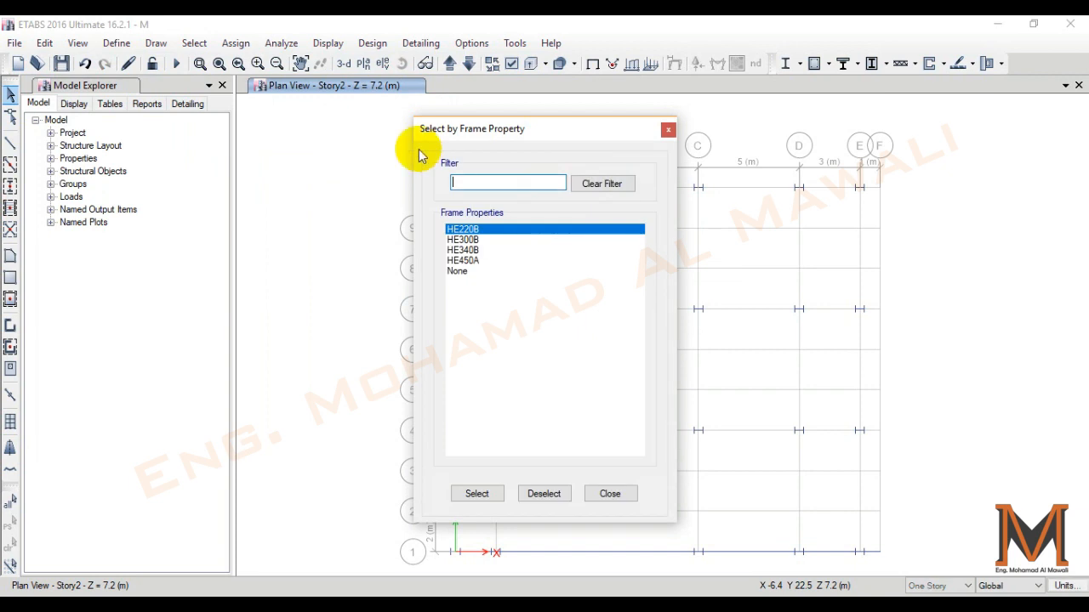
{"action": "left_click_drag", "start_coordinate": [479, 129], "coordinate": [175, 107]}
{"action": "left_click", "coordinate": [170, 228]}
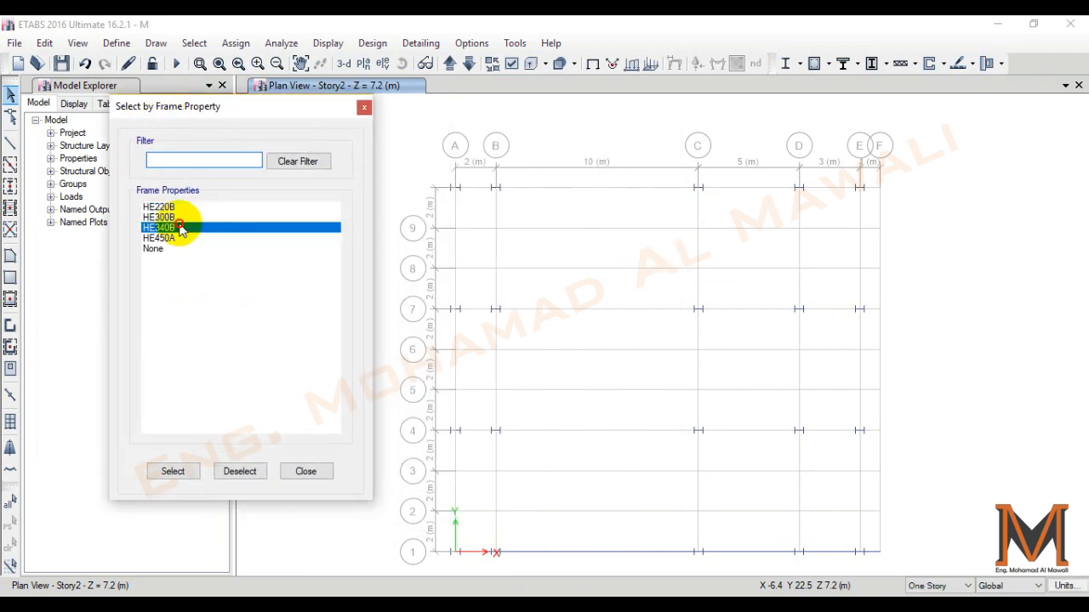
{"action": "left_click", "coordinate": [179, 474]}
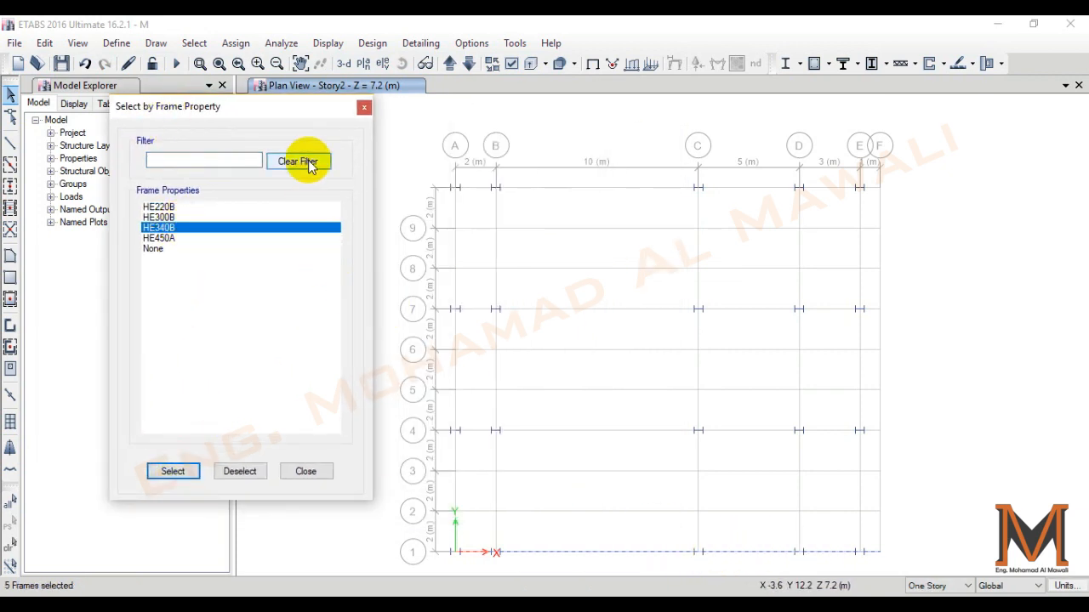
{"action": "left_click", "coordinate": [365, 109]}
- Replicate the selected HE340B beams linearly three times at a 6 m increment in y, picked from grid point B1 to B4
{"action": "left_click", "coordinate": [43, 42]}
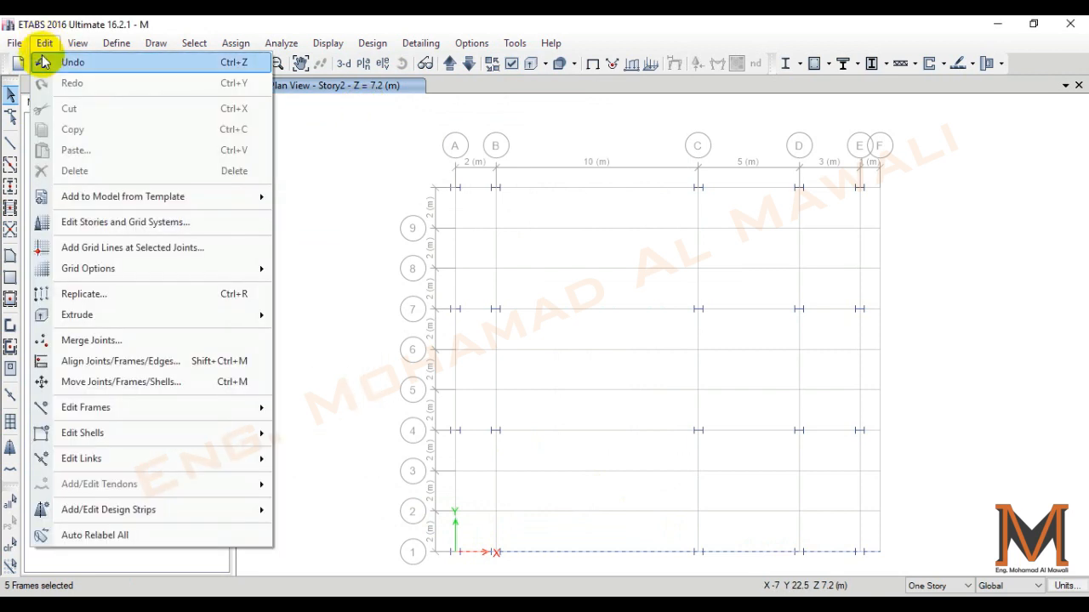
{"action": "left_click", "coordinate": [109, 293]}
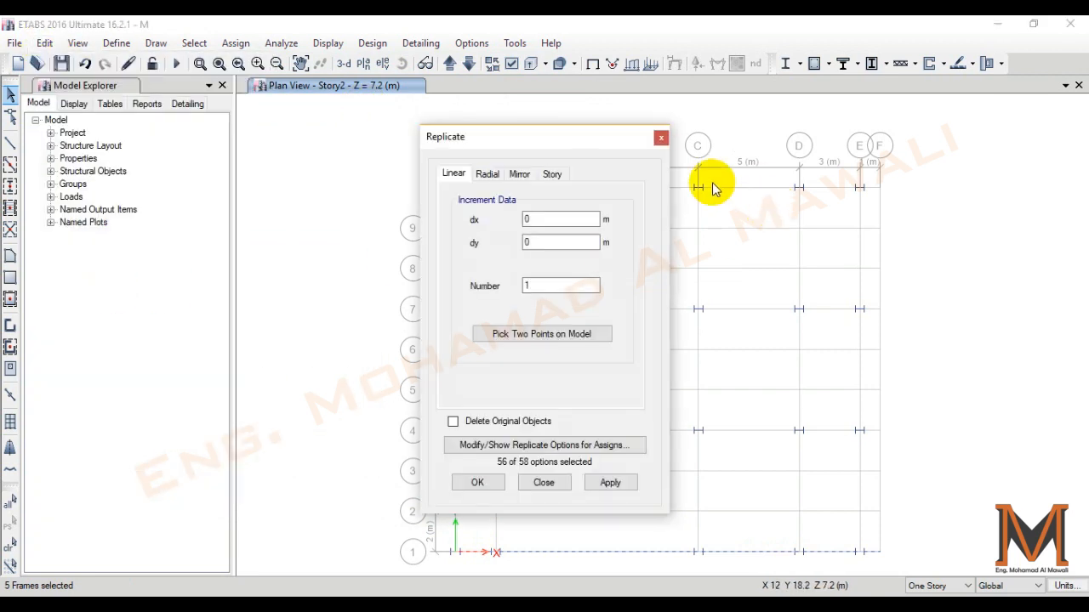
{"action": "left_click", "coordinate": [484, 176]}
{"action": "left_click", "coordinate": [518, 176]}
{"action": "left_click", "coordinate": [551, 177]}
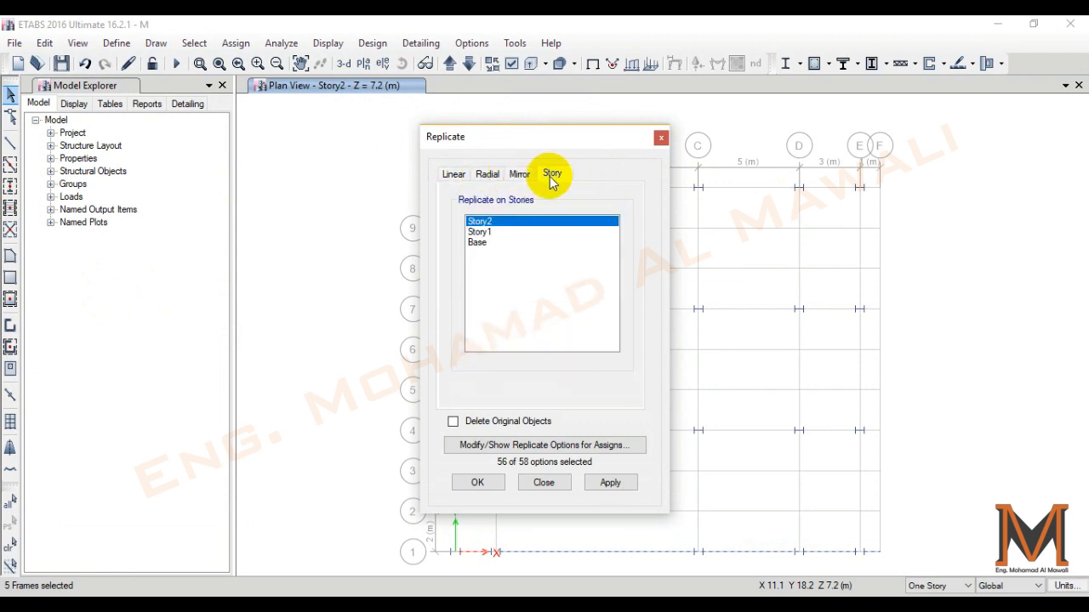
{"action": "left_click_drag", "start_coordinate": [499, 137], "coordinate": [170, 109]}
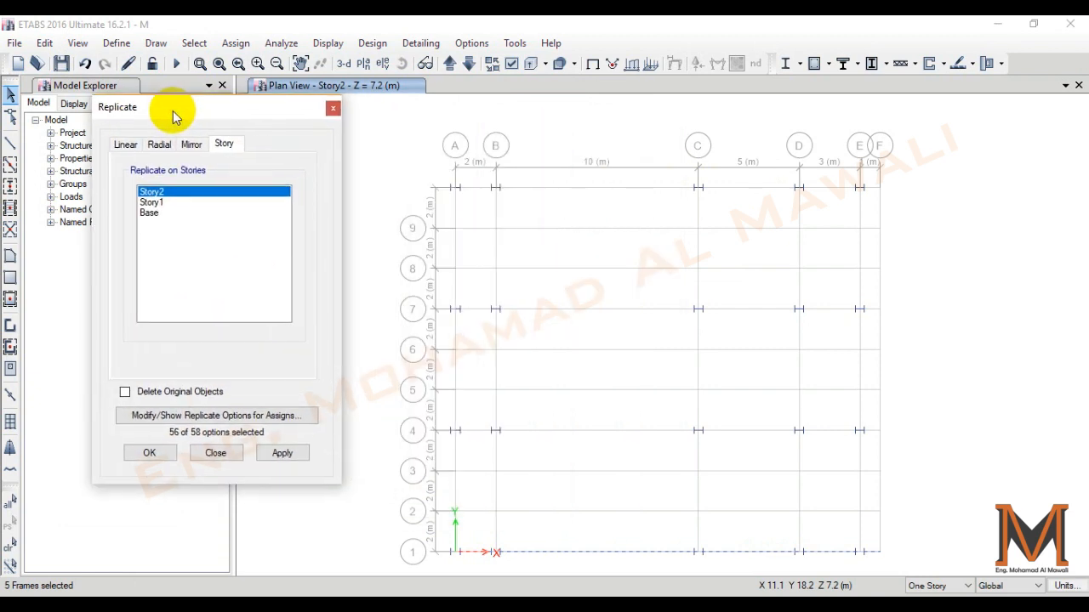
{"action": "left_click", "coordinate": [126, 147]}
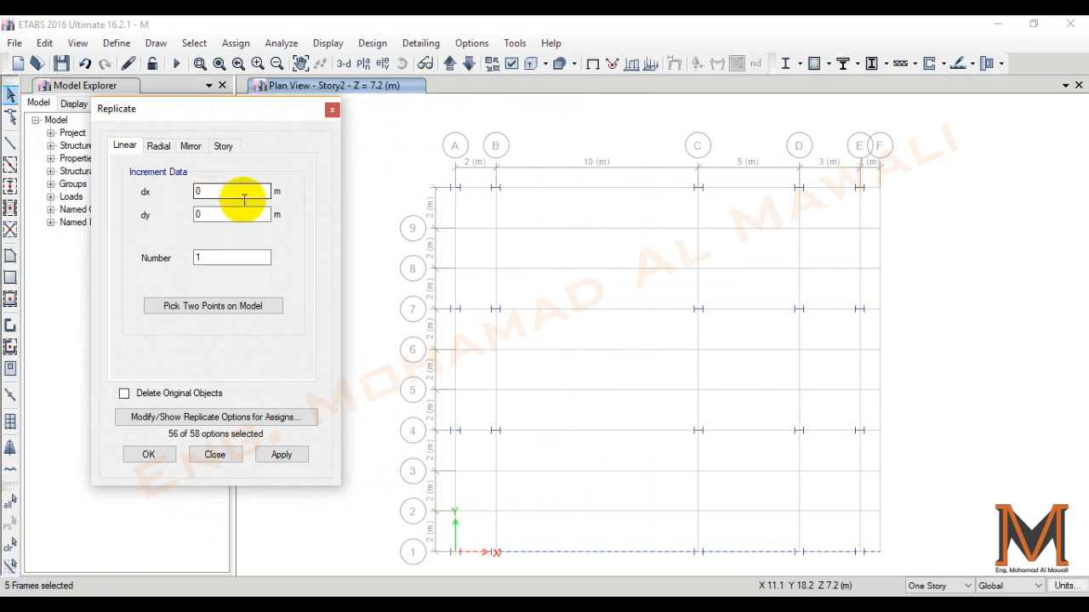
{"action": "double_click", "coordinate": [242, 257]}
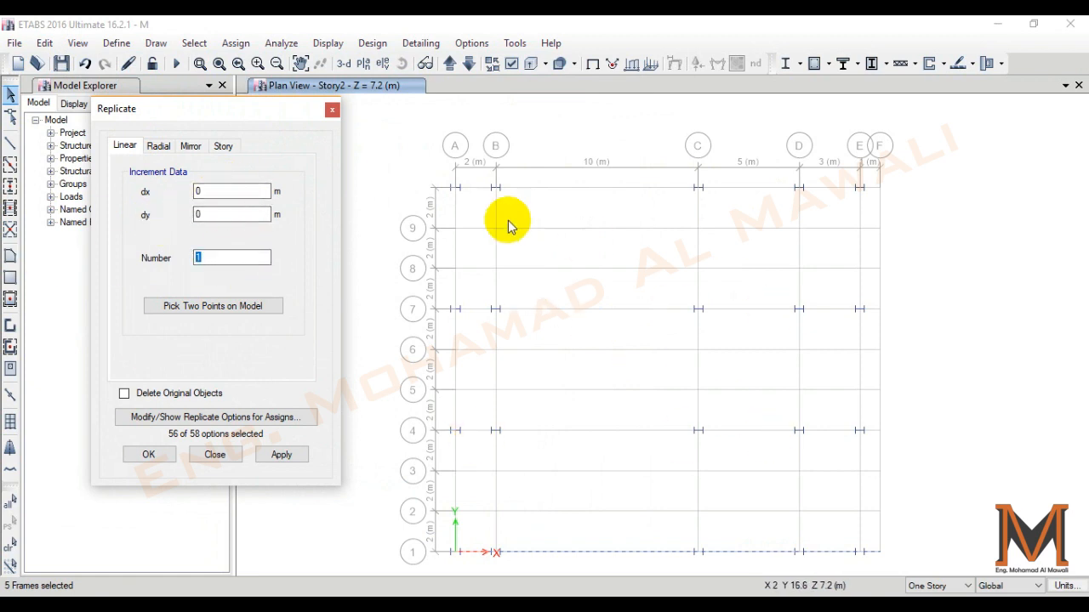
{"action": "type", "text": "3"}
{"action": "left_click", "coordinate": [231, 213]}
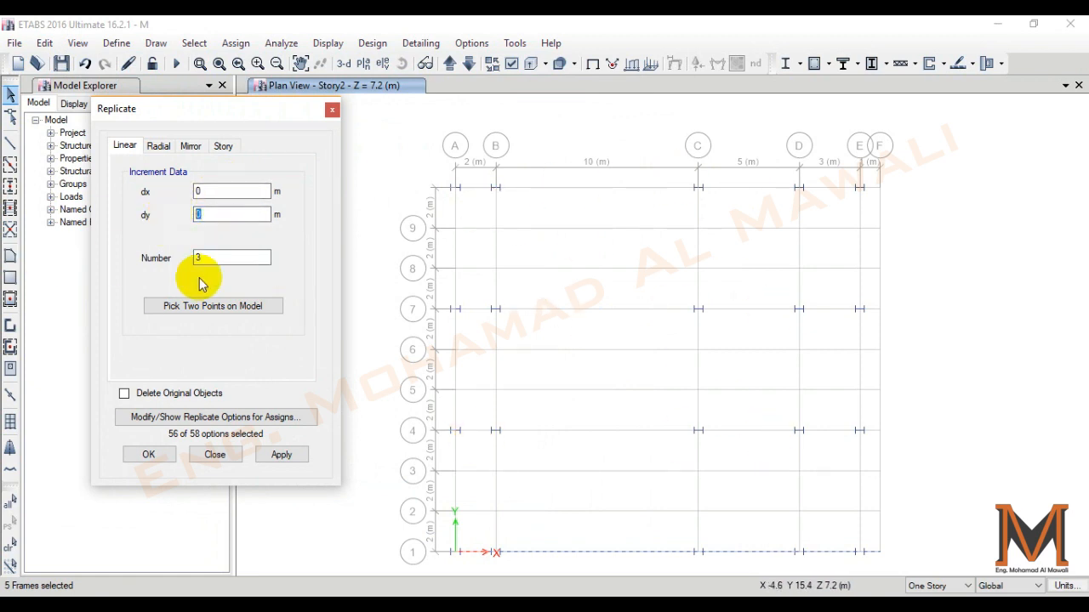
{"action": "left_click", "coordinate": [209, 308]}
{"action": "left_click", "coordinate": [494, 551]}
{"action": "left_click", "coordinate": [499, 431]}
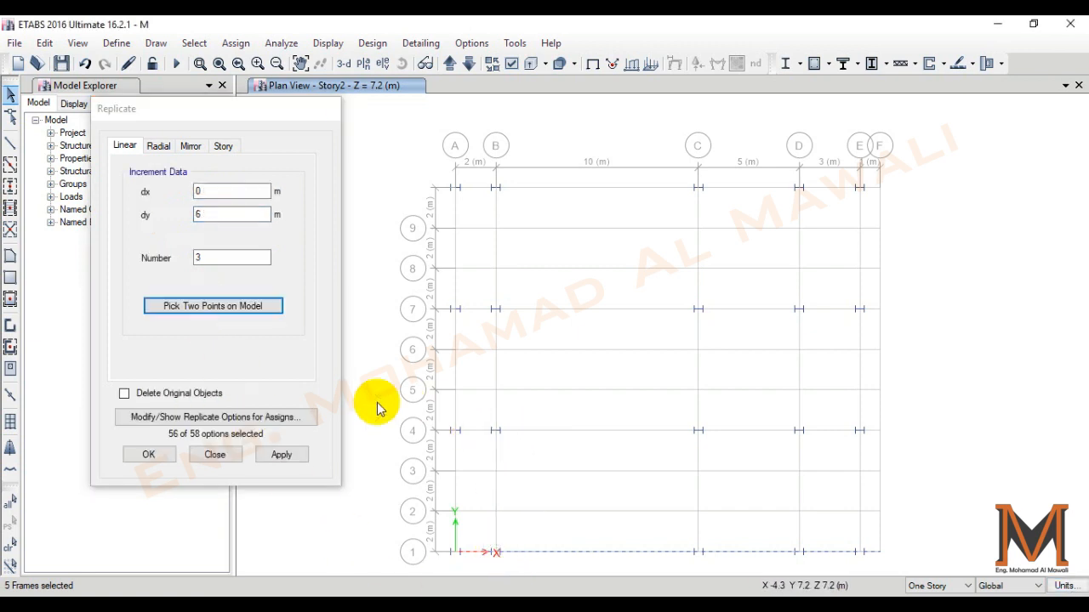
{"action": "left_click", "coordinate": [289, 454]}
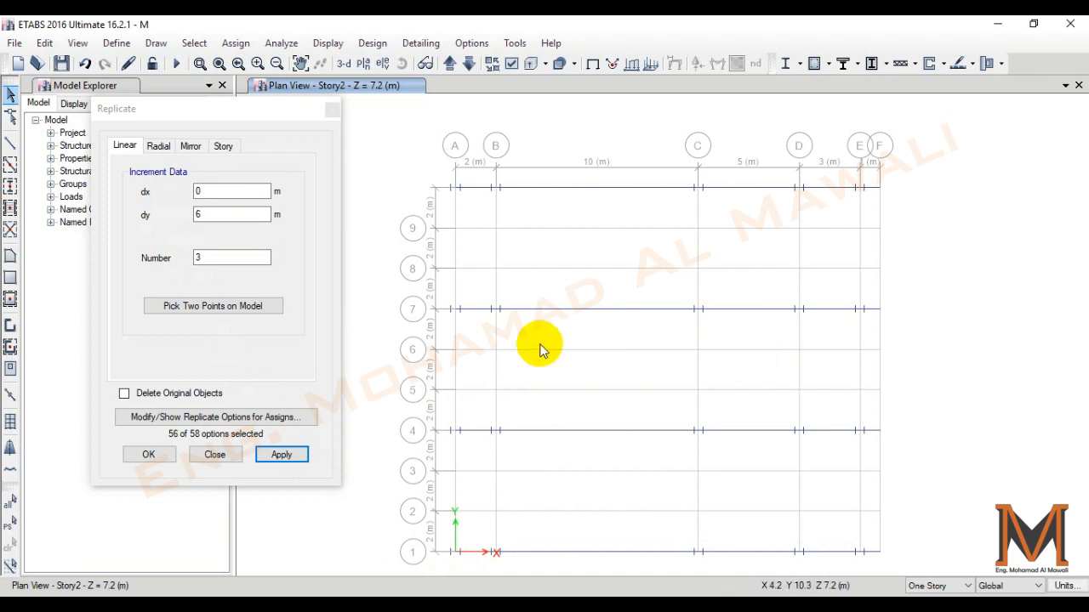
{"action": "left_click", "coordinate": [332, 109]}
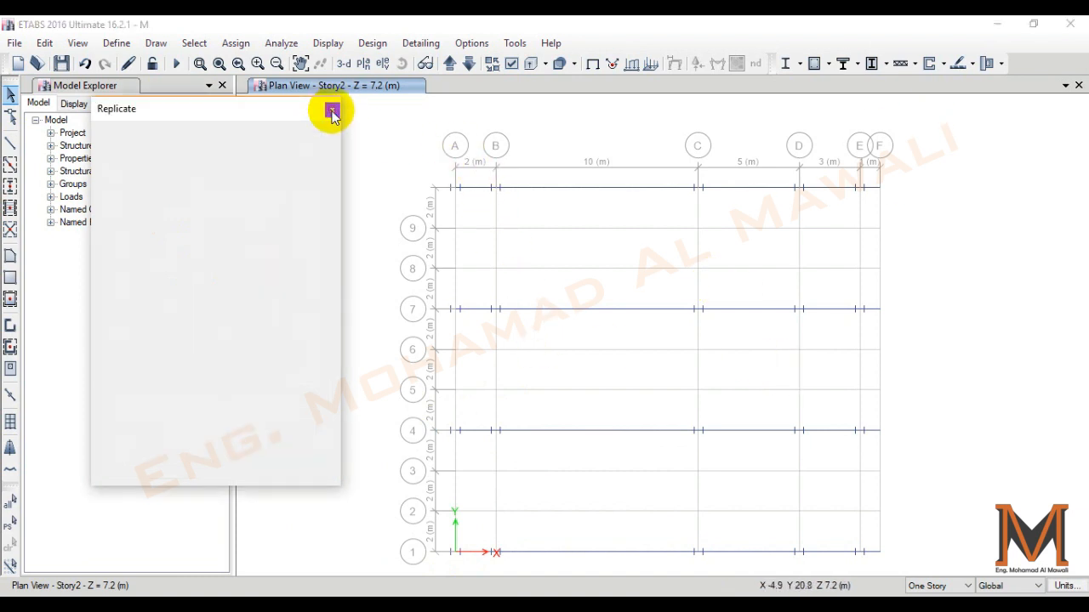
- Draw HE300B frame beams along grid line A from grid line 1 to the unlabelled line above 9
{"action": "left_click", "coordinate": [11, 143]}
{"action": "left_click", "coordinate": [209, 491]}
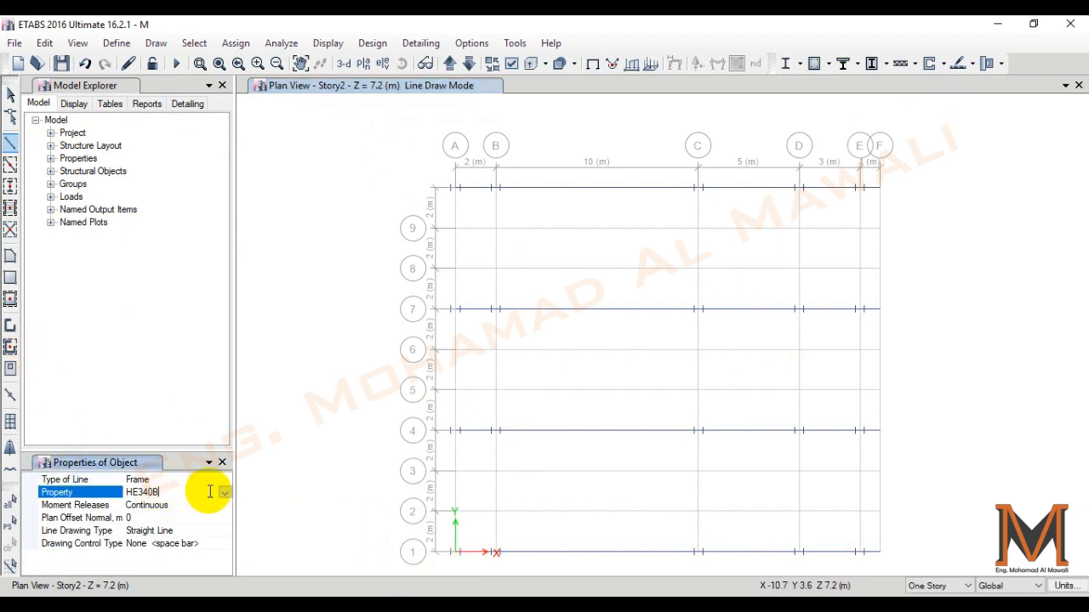
{"action": "left_click", "coordinate": [224, 493]}
{"action": "left_click", "coordinate": [189, 517]}
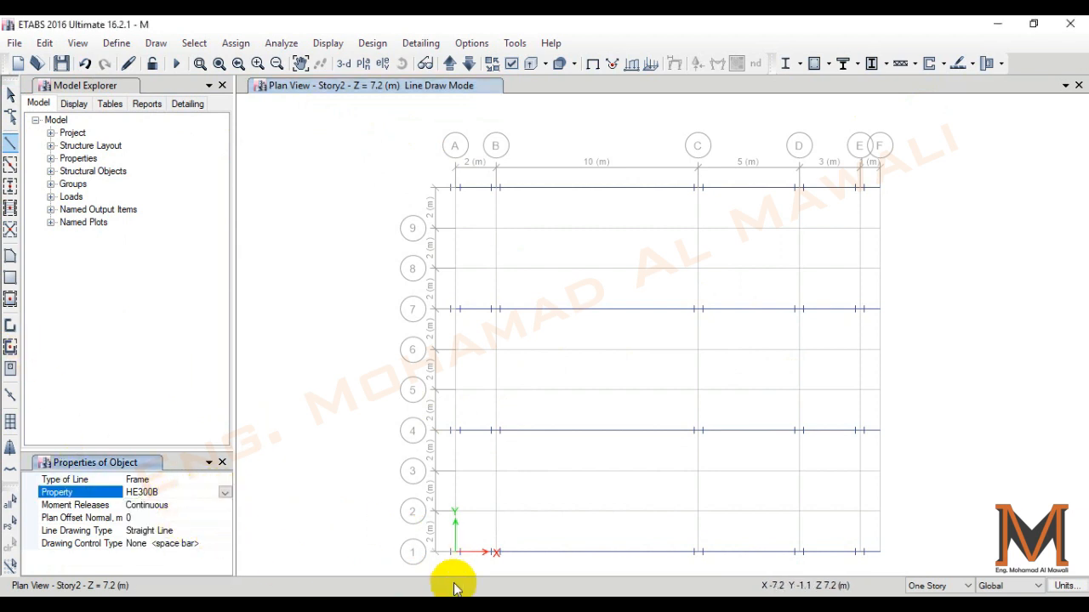
{"action": "left_click", "coordinate": [455, 551]}
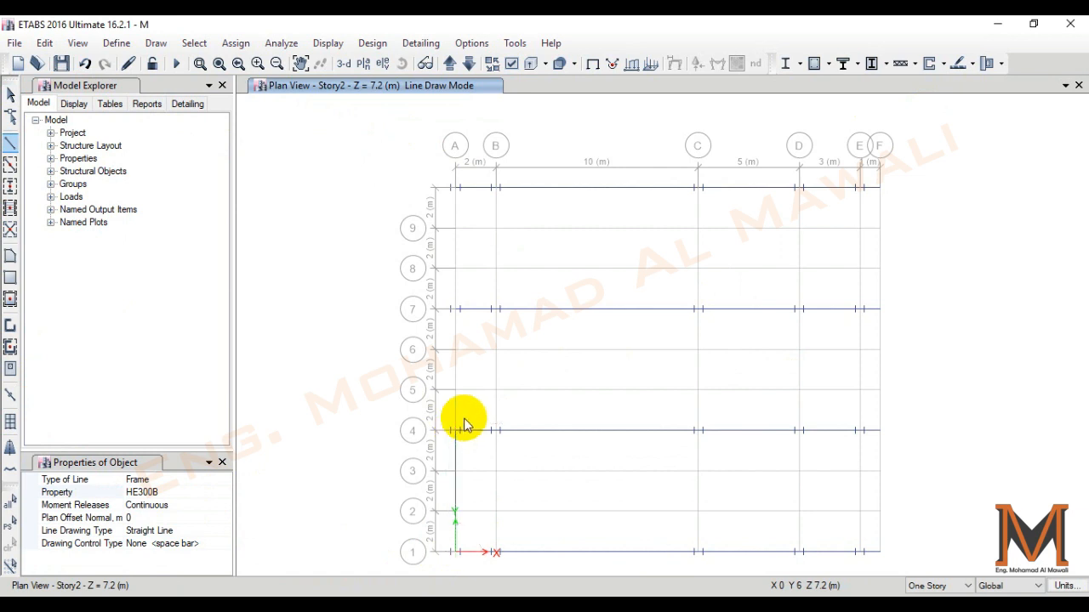
{"action": "left_click", "coordinate": [455, 309]}
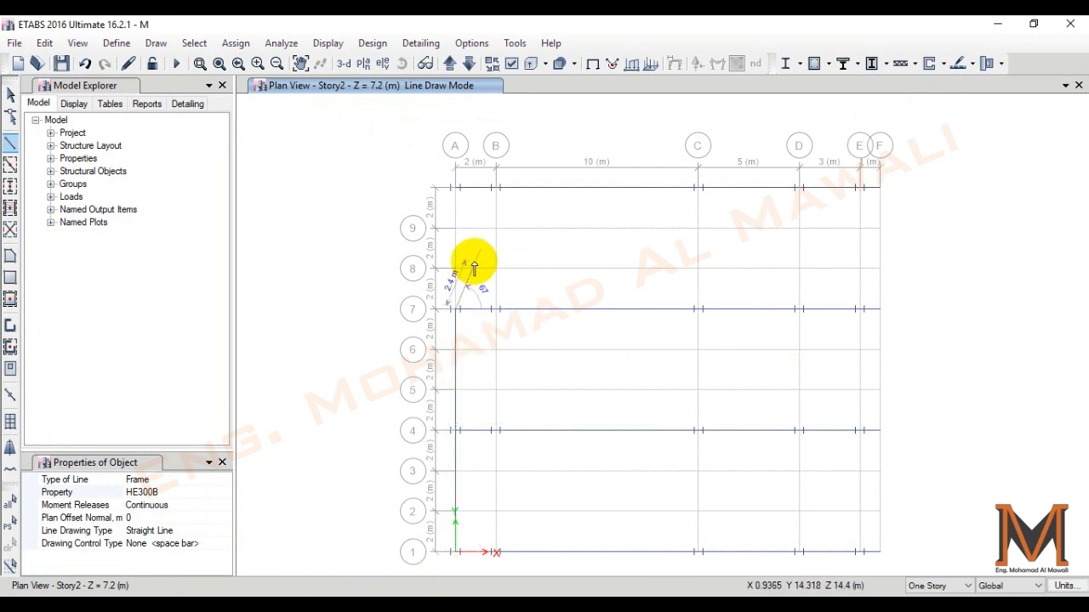
{"action": "left_click", "coordinate": [455, 188]}
{"action": "key", "text": "Escape"}
- Select the three beams on grid line A and set the linear replicate increment to 2 m in x by picking points on grid lines A and B
{"action": "left_click_drag", "start_coordinate": [472, 219], "coordinate": [438, 260]}
{"action": "left_click_drag", "start_coordinate": [474, 374], "coordinate": [424, 389]}
{"action": "left_click_drag", "start_coordinate": [484, 478], "coordinate": [377, 507]}
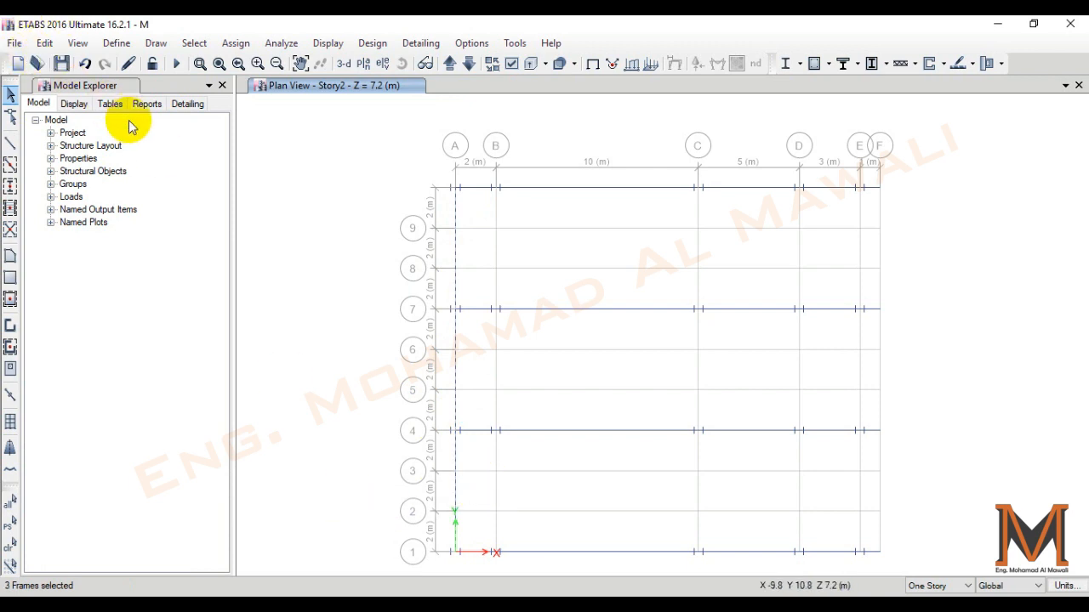
{"action": "key", "text": "ctrl+r"}
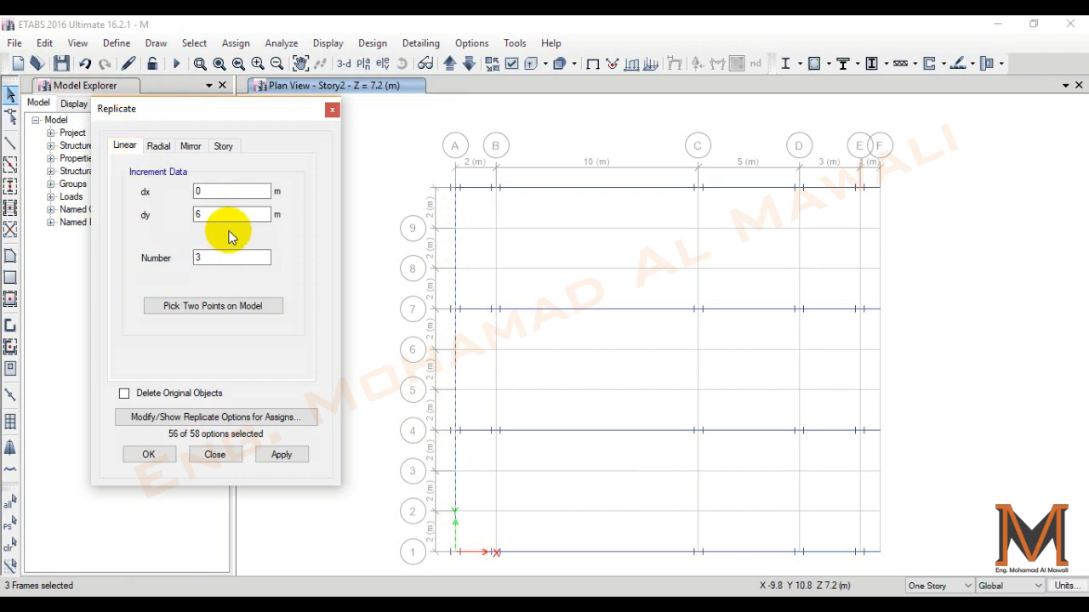
{"action": "left_click", "coordinate": [239, 307]}
{"action": "left_click", "coordinate": [456, 190]}
{"action": "left_click", "coordinate": [495, 188]}
- Try replicating the grid line A beams three times, undo the copies and set the number of copies to 1
{"action": "left_click", "coordinate": [282, 455]}
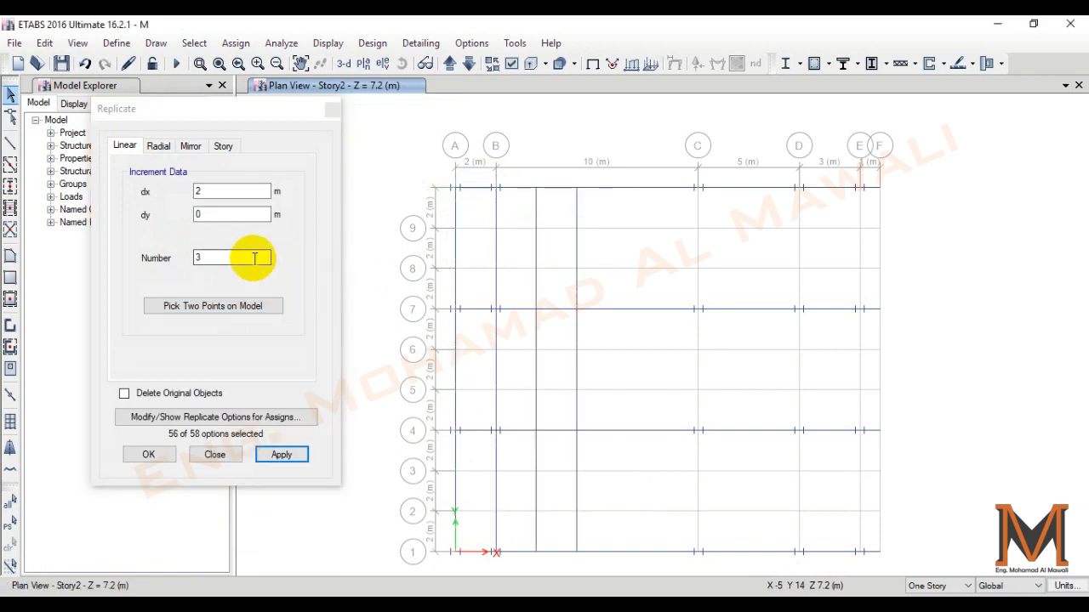
{"action": "key", "text": "ctrl+z"}
{"action": "left_click", "coordinate": [257, 257]}
{"action": "type", "text": "1"}
{"action": "left_click", "coordinate": [11, 527]}
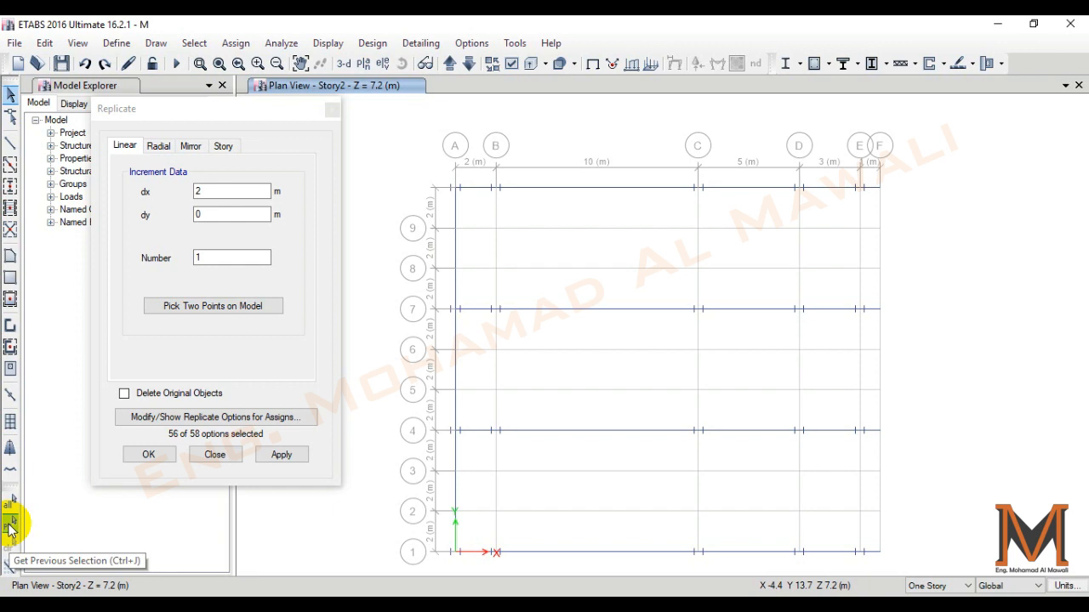
- Reselect the three beams on grid line A and replicate them once, 2 m in x, onto grid line B
{"action": "left_click_drag", "start_coordinate": [477, 233], "coordinate": [419, 276]}
{"action": "left_click_drag", "start_coordinate": [464, 357], "coordinate": [440, 373]}
{"action": "left_click", "coordinate": [496, 482]}
{"action": "left_click", "coordinate": [282, 357]}
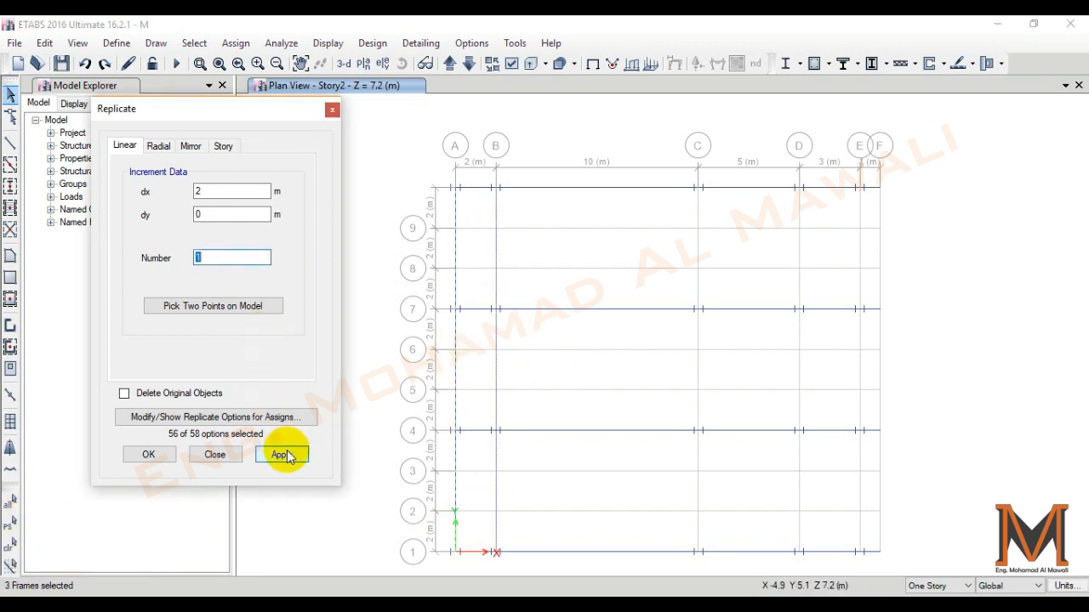
{"action": "left_click", "coordinate": [284, 455]}
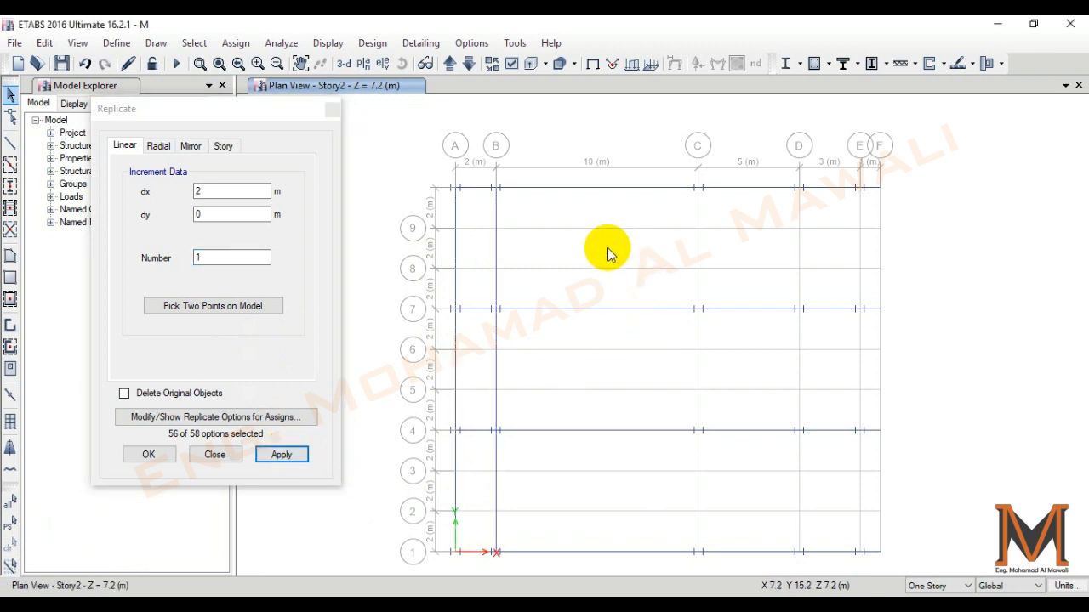
- Select the three beams on grid line B and replicate them once, 10 m in x, onto grid line C
{"action": "left_click_drag", "start_coordinate": [550, 219], "coordinate": [485, 266]}
{"action": "left_click_drag", "start_coordinate": [516, 350], "coordinate": [485, 403]}
{"action": "left_click_drag", "start_coordinate": [508, 463], "coordinate": [461, 491]}
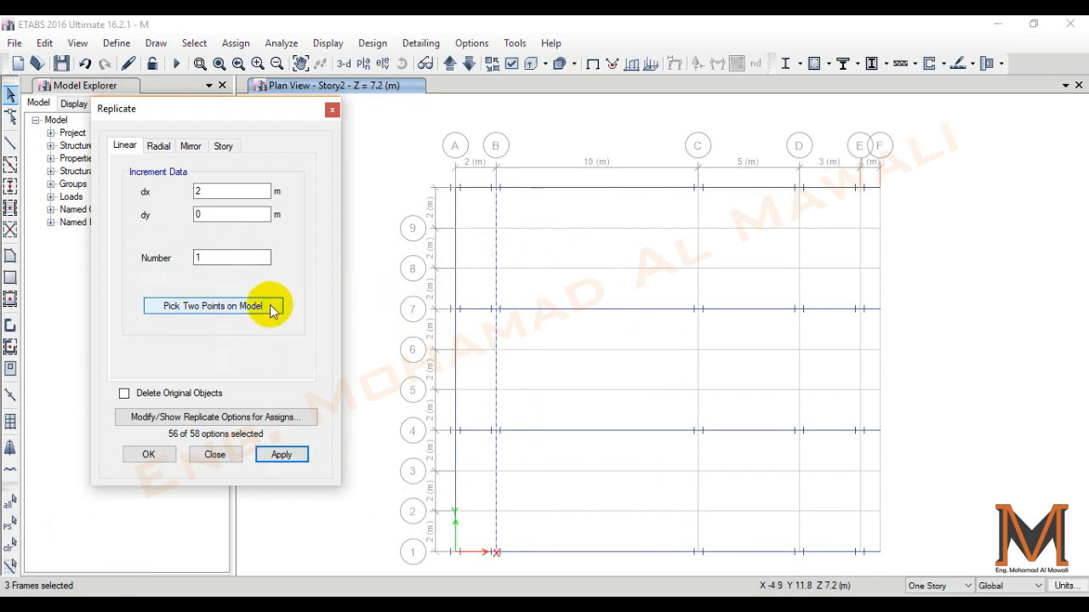
{"action": "left_click", "coordinate": [272, 305]}
{"action": "left_click", "coordinate": [497, 311]}
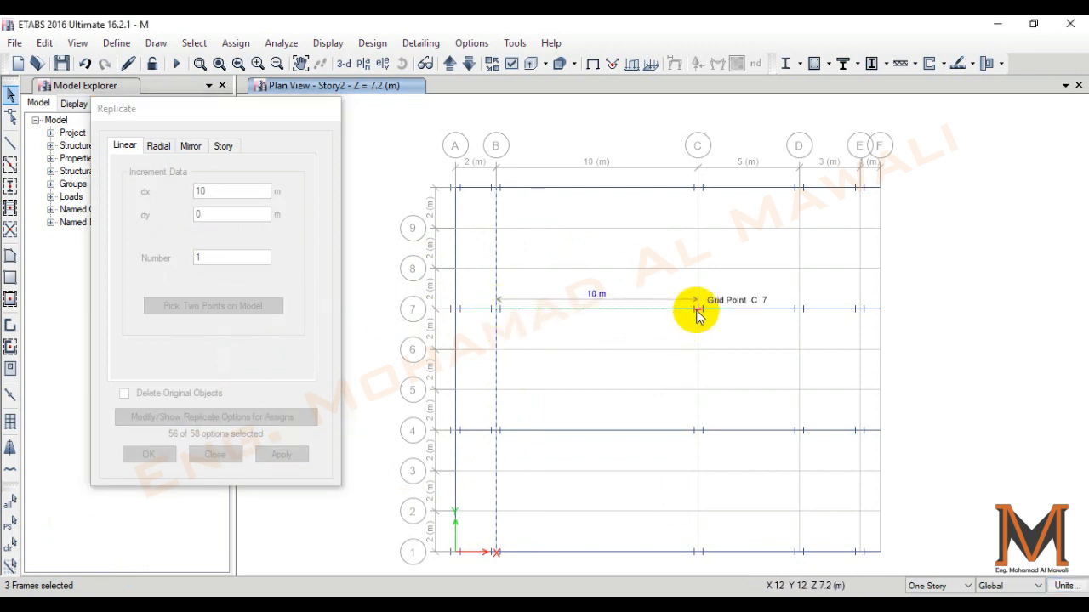
{"action": "left_click", "coordinate": [698, 309]}
{"action": "left_click", "coordinate": [265, 452]}
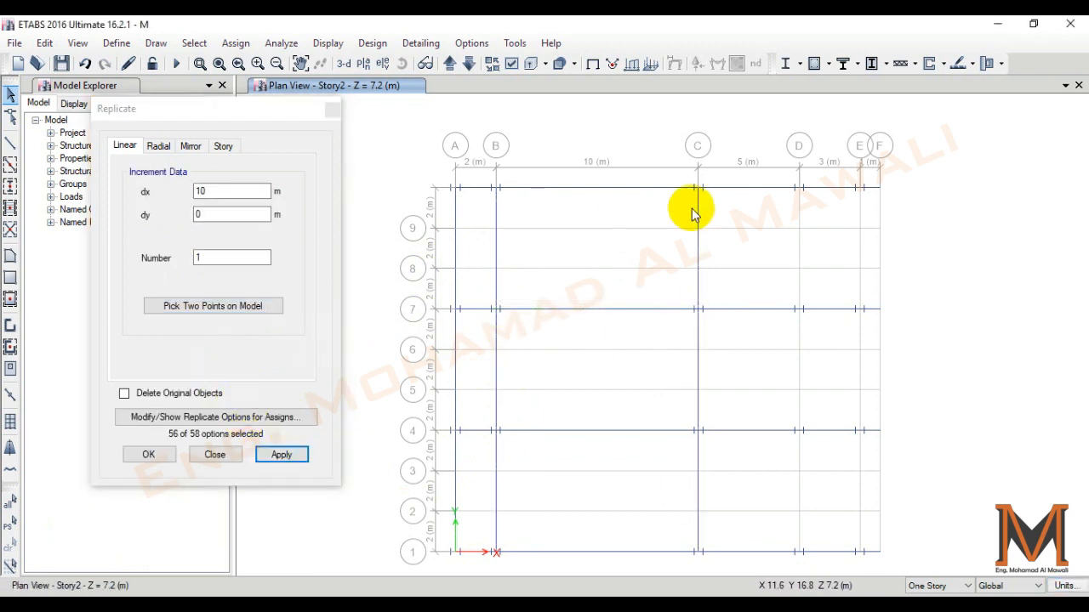
- Select the three beams on grid line C and replicate them once, 5 m in x, onto grid line D
{"action": "left_click_drag", "start_coordinate": [720, 464], "coordinate": [638, 510]}
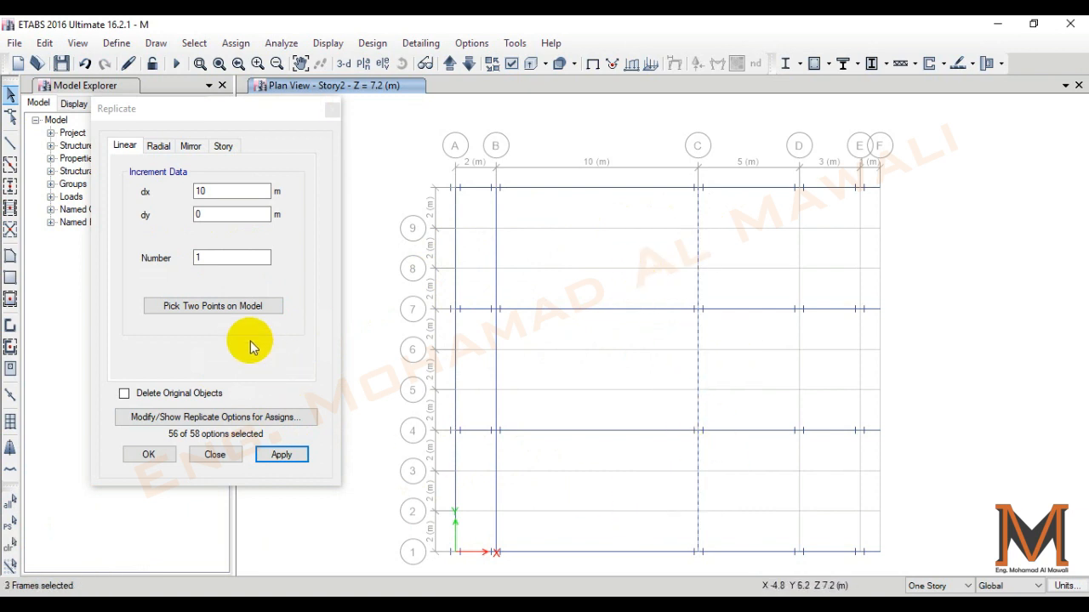
{"action": "left_click", "coordinate": [218, 307]}
{"action": "left_click", "coordinate": [698, 310]}
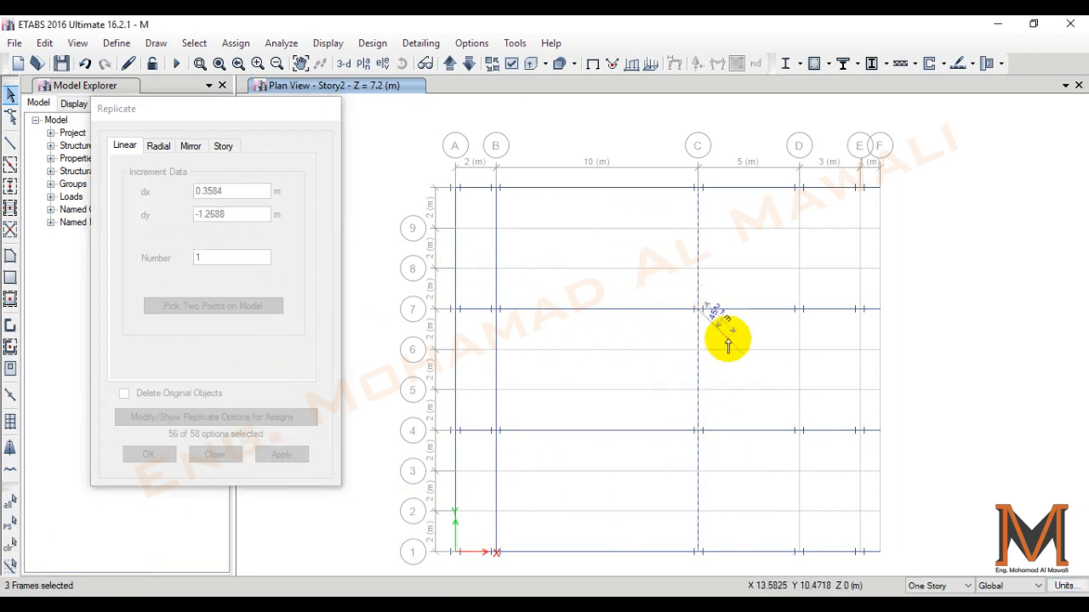
{"action": "left_click", "coordinate": [799, 310]}
{"action": "left_click", "coordinate": [281, 453]}
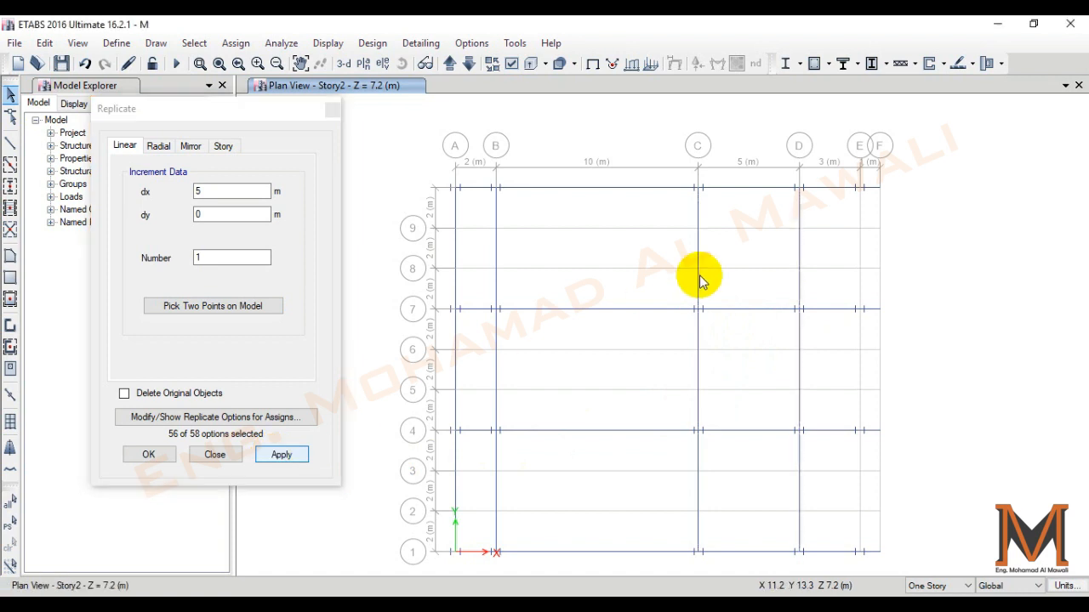
- Select the three beams on grid line D, replicate them once, 3 m in x, onto grid line E and close the replicate settings
{"action": "left_click_drag", "start_coordinate": [810, 472], "coordinate": [783, 471]}
{"action": "left_click_drag", "start_coordinate": [813, 379], "coordinate": [773, 377]}
{"action": "left_click", "coordinate": [245, 308]}
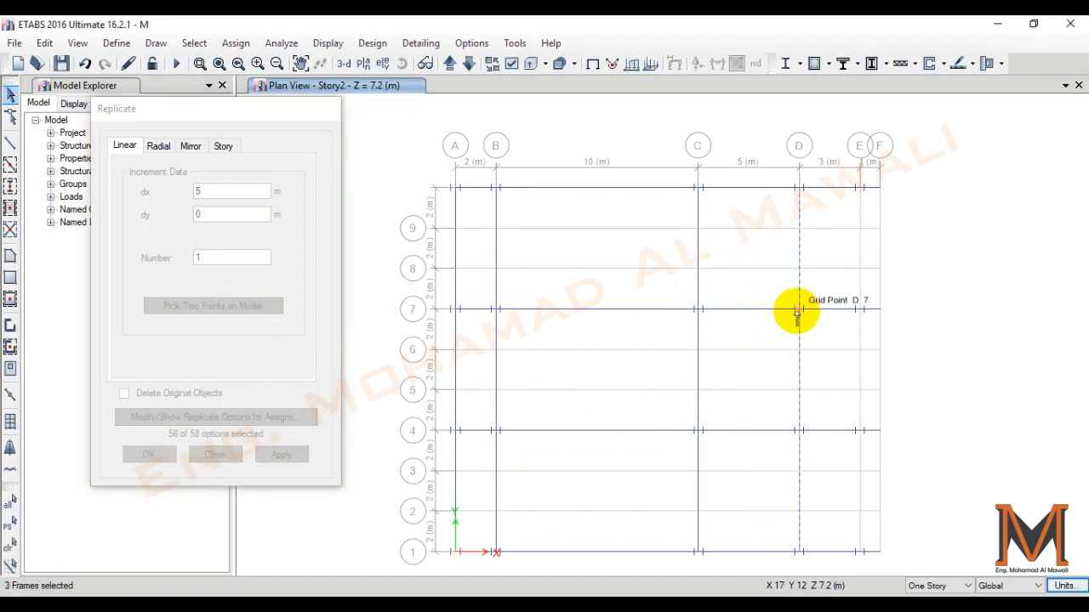
{"action": "left_click", "coordinate": [797, 310]}
{"action": "left_click", "coordinate": [861, 309]}
{"action": "left_click", "coordinate": [280, 452]}
{"action": "key", "text": "Escape"}
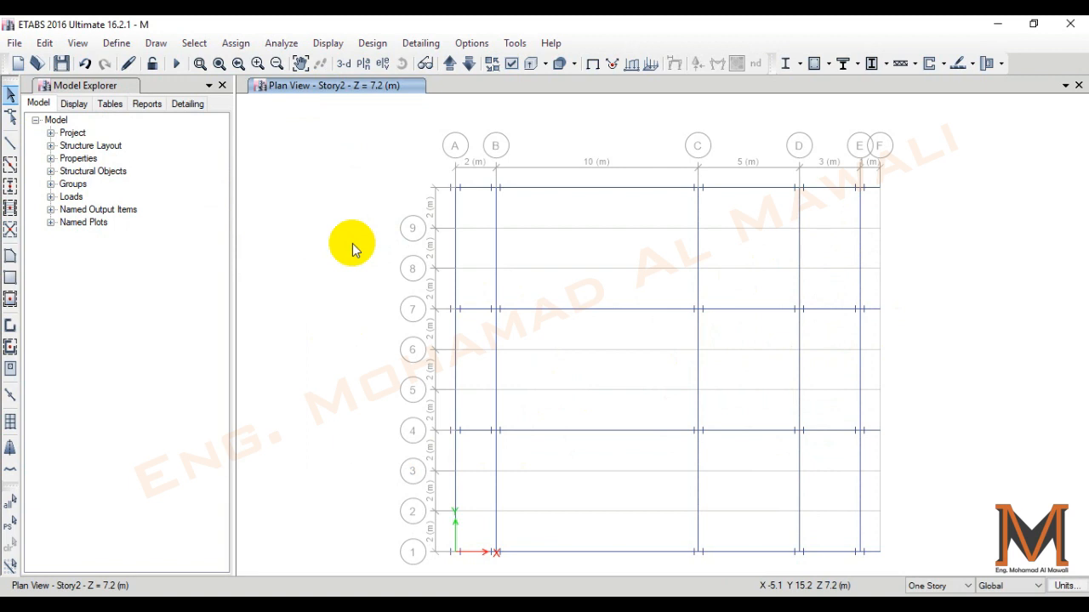
{"action": "left_click", "coordinate": [11, 186]}
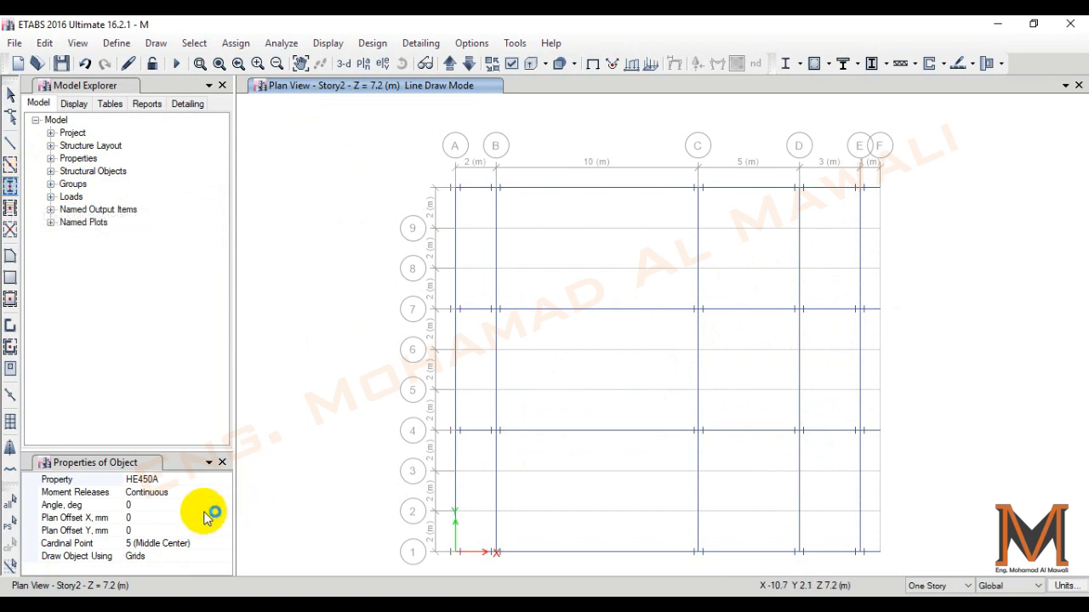
{"action": "left_click", "coordinate": [217, 480]}
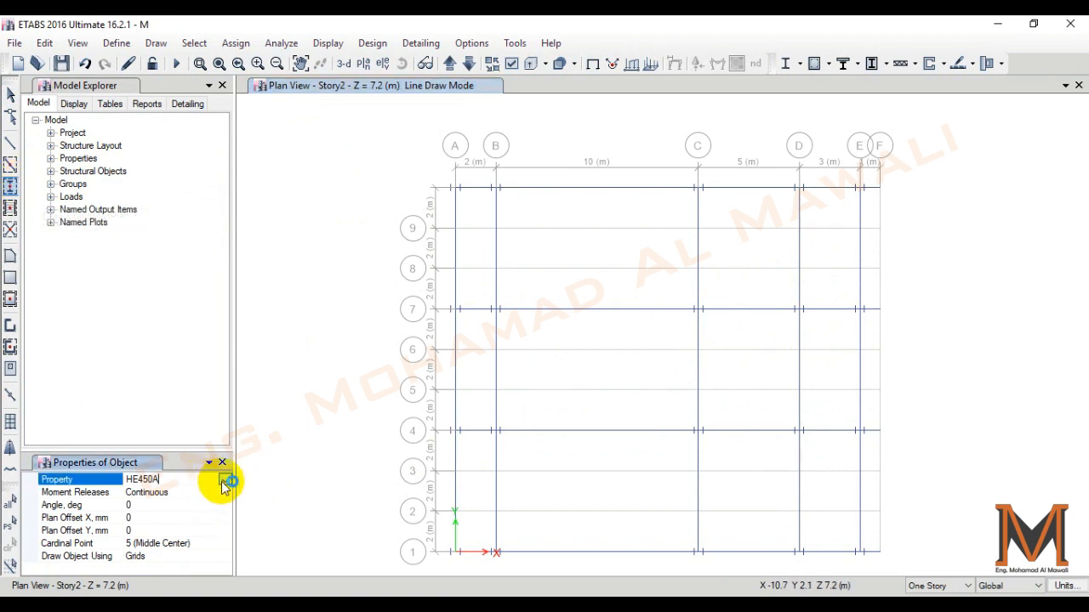
{"action": "left_click", "coordinate": [224, 480]}
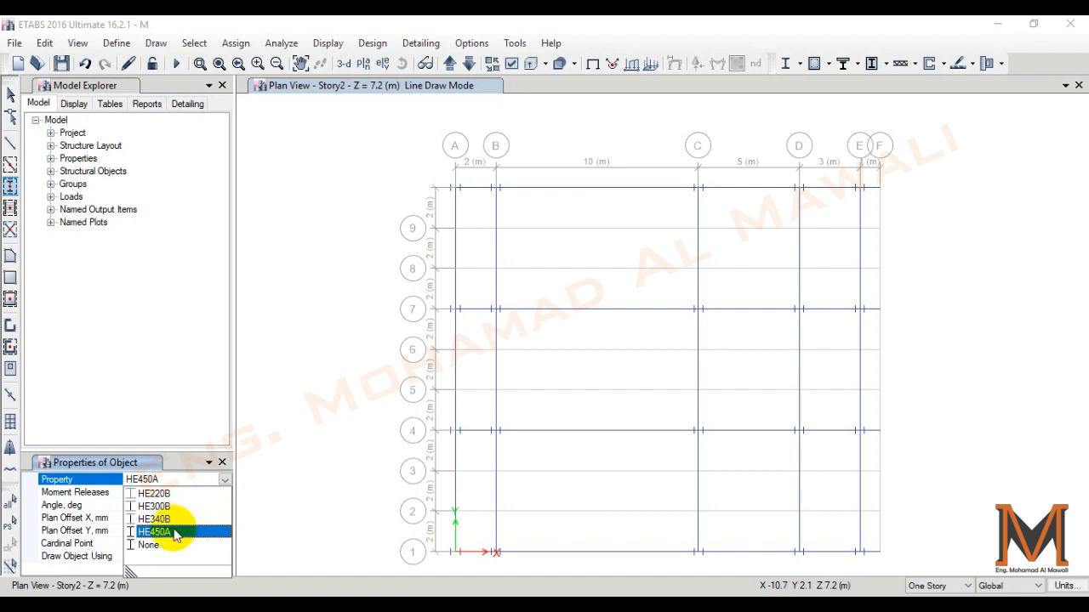
{"action": "left_click", "coordinate": [147, 407]}
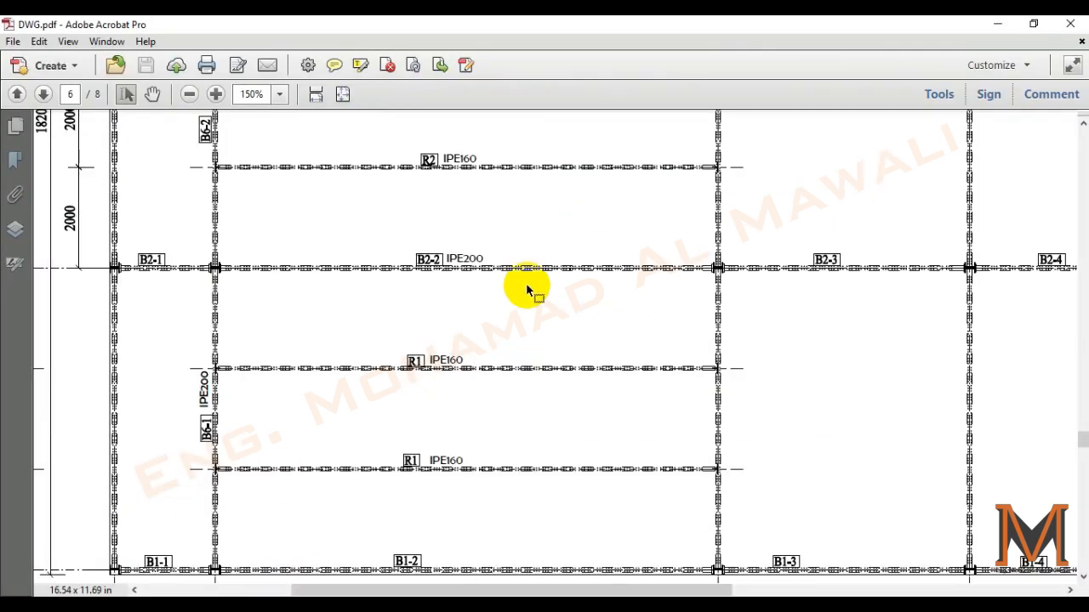
- Consult the beam layout in DWG.pdf and set up straight frame drawing in ETABS with section HE220B and pinned moment releases
{"action": "scroll", "coordinate": [527, 287], "scroll_direction": "down", "scroll_amount": 1}
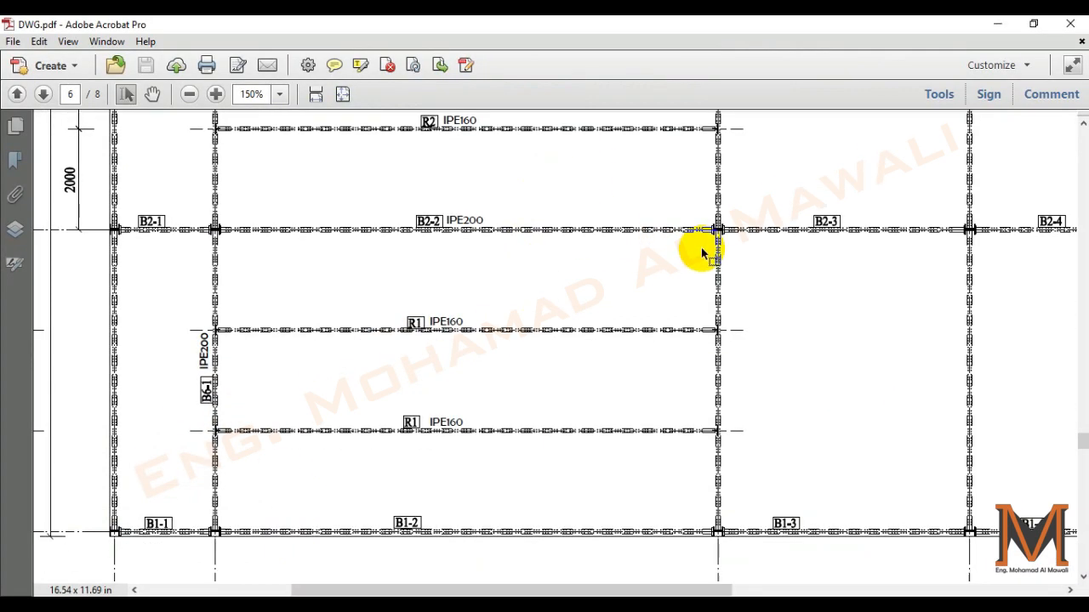
{"action": "left_click", "coordinate": [341, 94]}
{"action": "scroll", "coordinate": [535, 261], "scroll_direction": "up", "scroll_amount": 2}
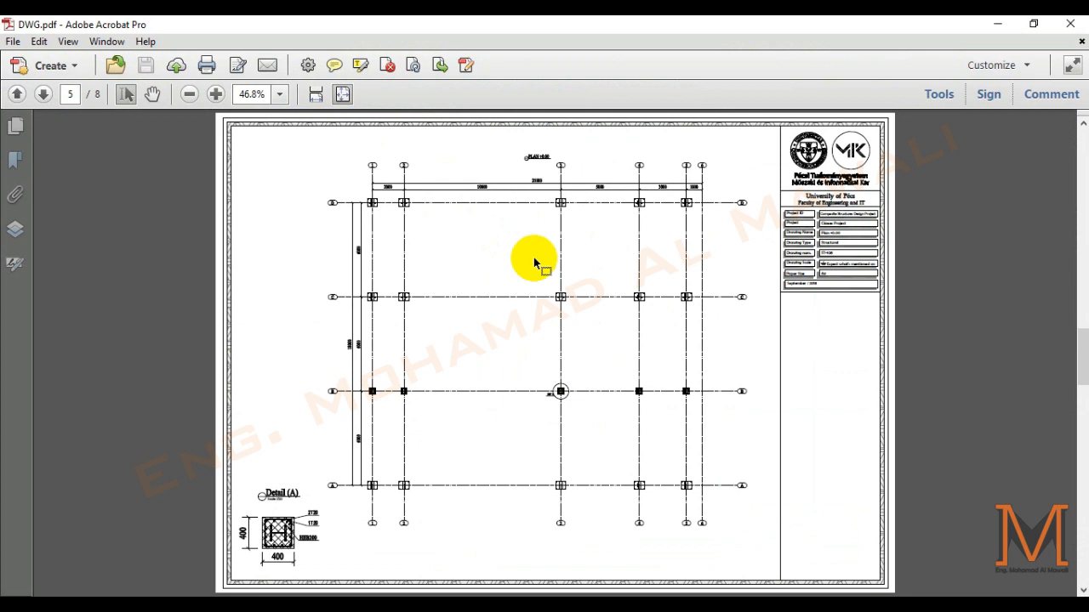
{"action": "scroll", "coordinate": [552, 323], "scroll_direction": "up", "scroll_amount": 4, "text": "ctrl"}
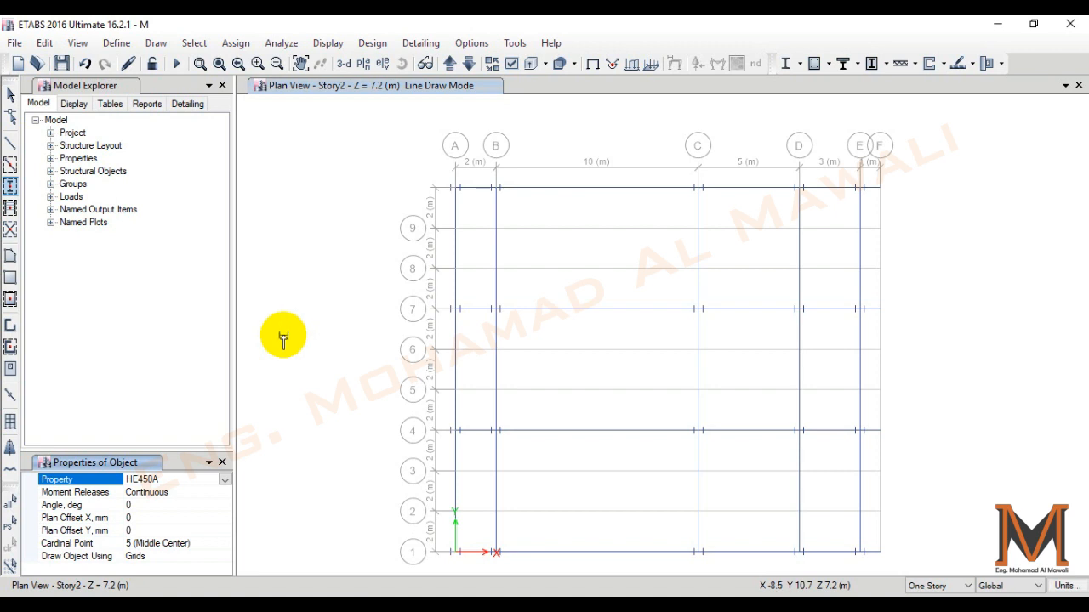
{"action": "left_click", "coordinate": [10, 143]}
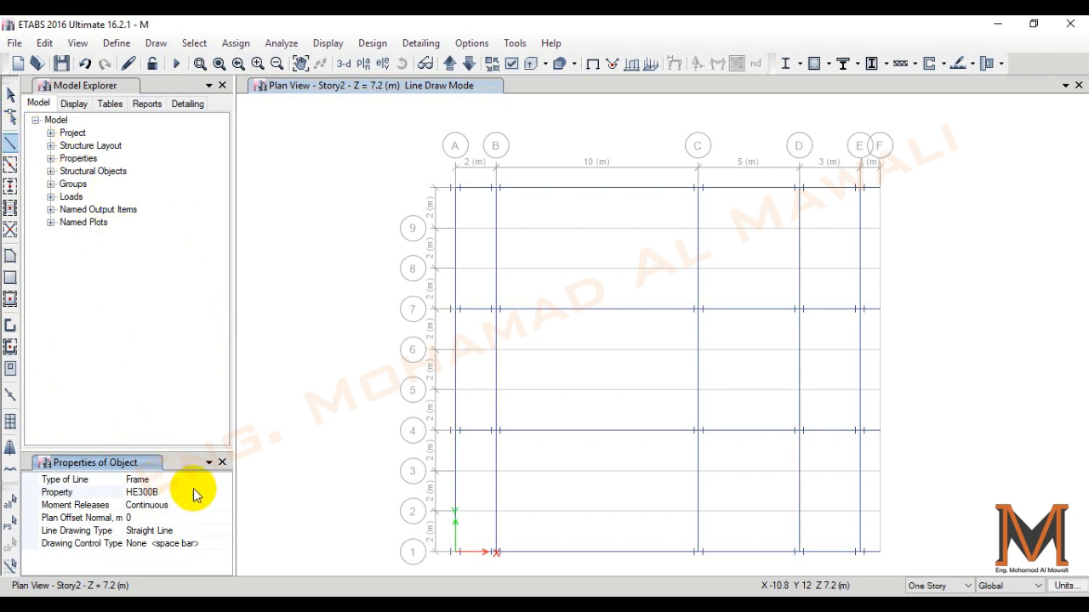
{"action": "left_click", "coordinate": [224, 494]}
{"action": "left_click", "coordinate": [225, 494]}
{"action": "left_click", "coordinate": [178, 509]}
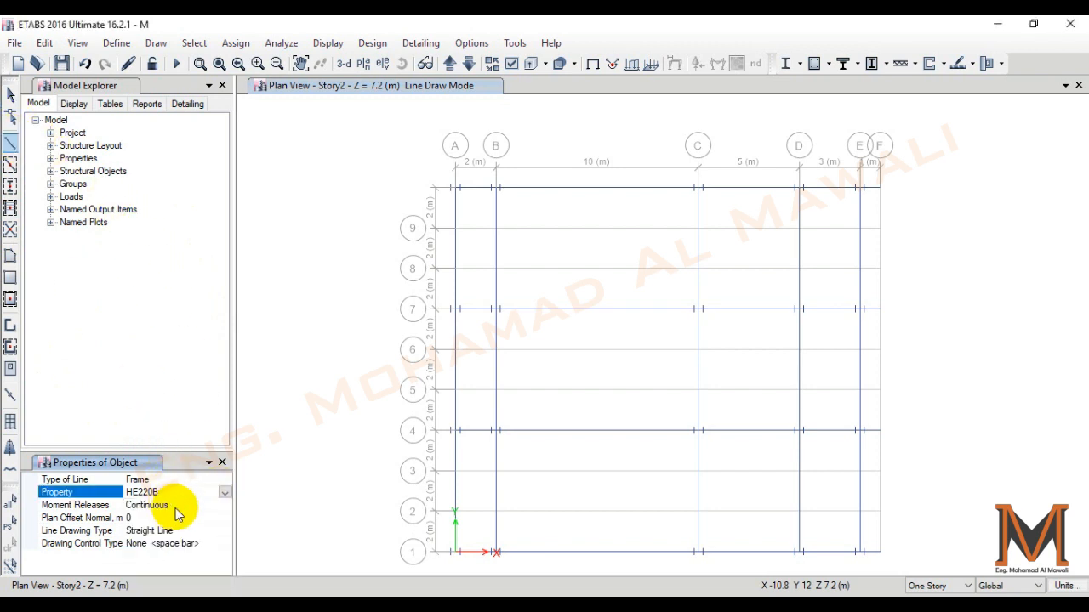
{"action": "left_click", "coordinate": [218, 506]}
{"action": "left_click", "coordinate": [223, 505]}
{"action": "left_click", "coordinate": [146, 437]}
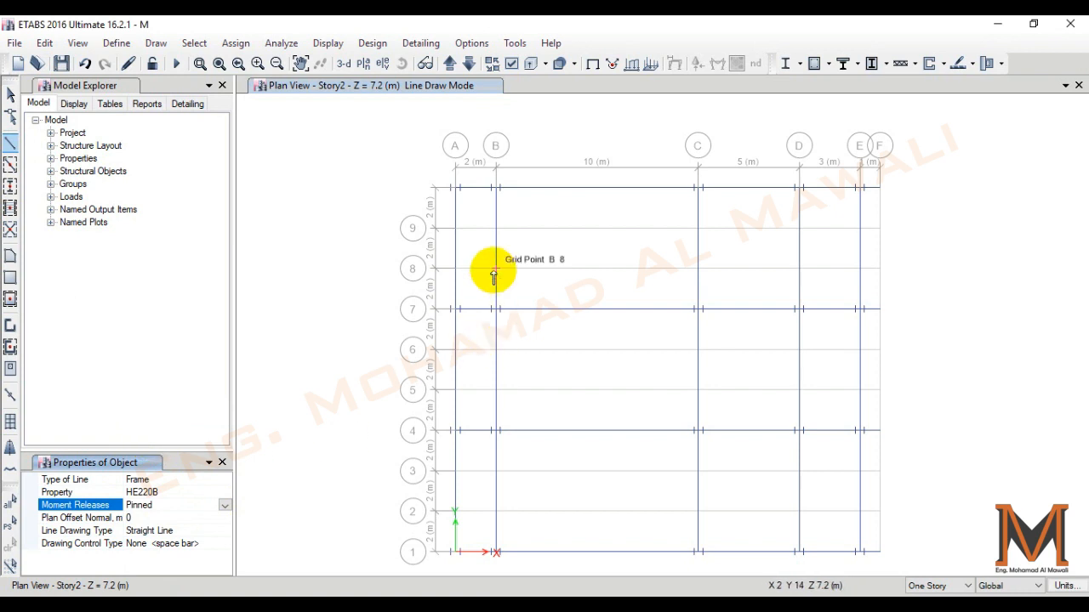
- Draw two HE220B secondary beams from grid line B to grid line C, along grid lines 9 and 8
{"action": "left_click", "coordinate": [496, 228]}
{"action": "left_click", "coordinate": [697, 228]}
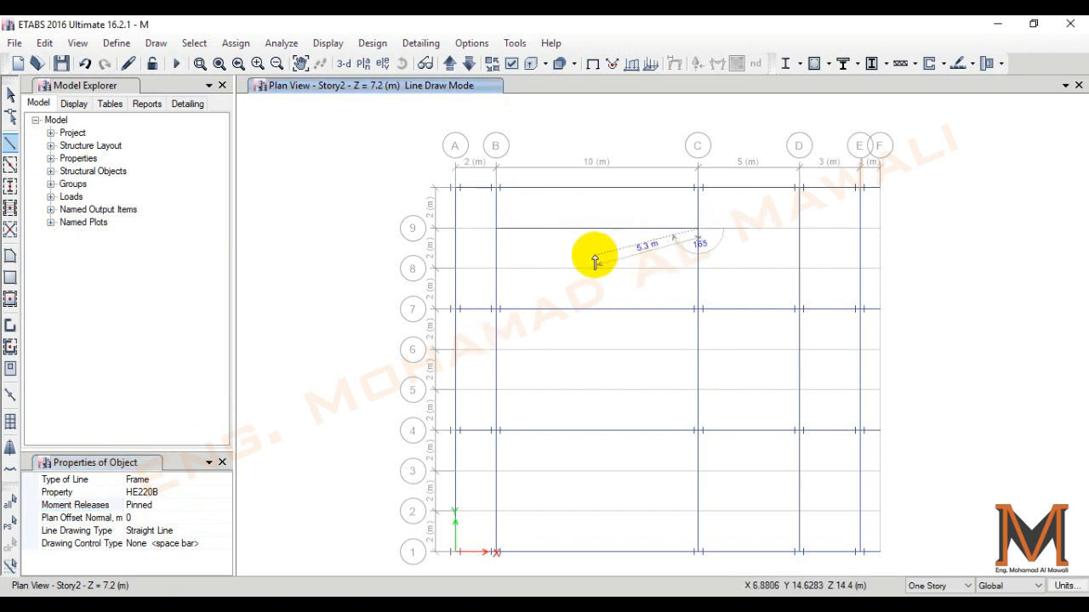
{"action": "key", "text": "Escape"}
{"action": "left_click", "coordinate": [496, 268]}
{"action": "left_click", "coordinate": [698, 268]}
{"action": "key", "text": "Escape"}
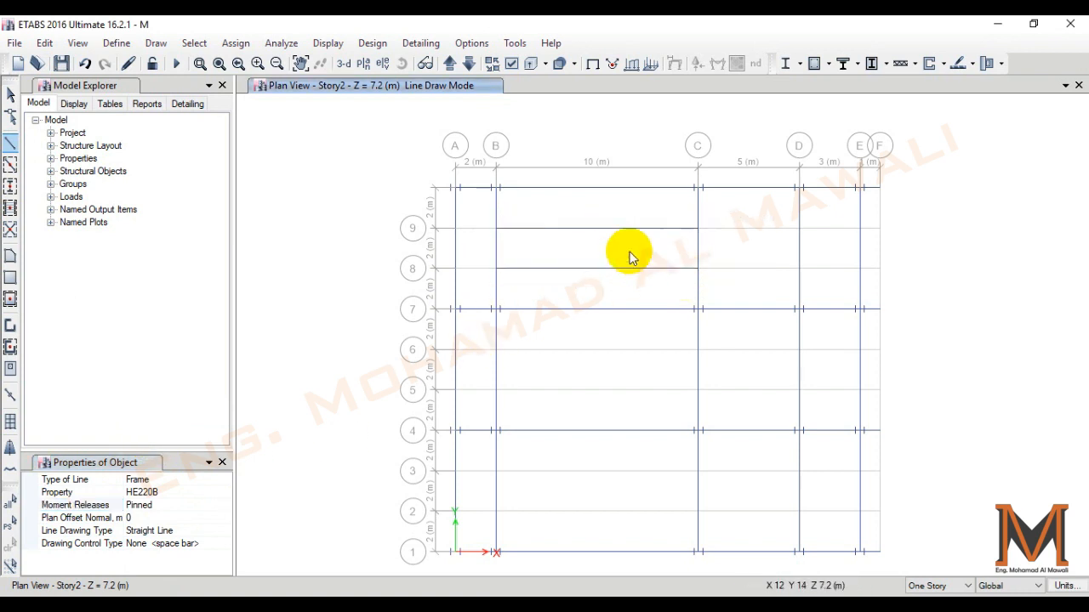
- Draw two HE220B secondary beams from grid line B to grid line C, along grid lines 6 and 5
{"action": "left_click", "coordinate": [496, 350]}
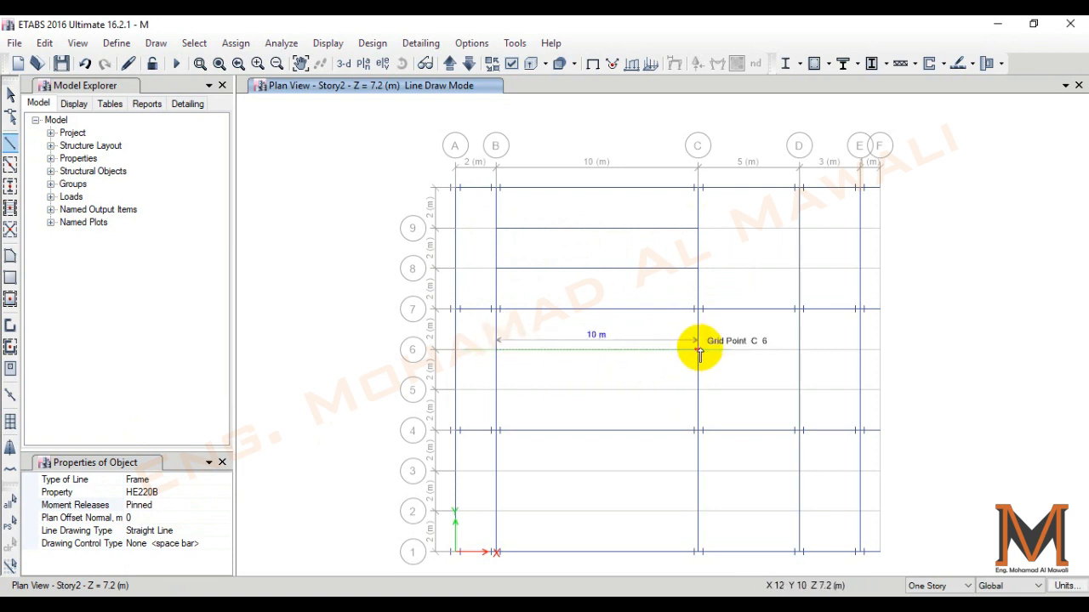
{"action": "left_click", "coordinate": [697, 350]}
{"action": "key", "text": "Escape"}
{"action": "left_click", "coordinate": [496, 390]}
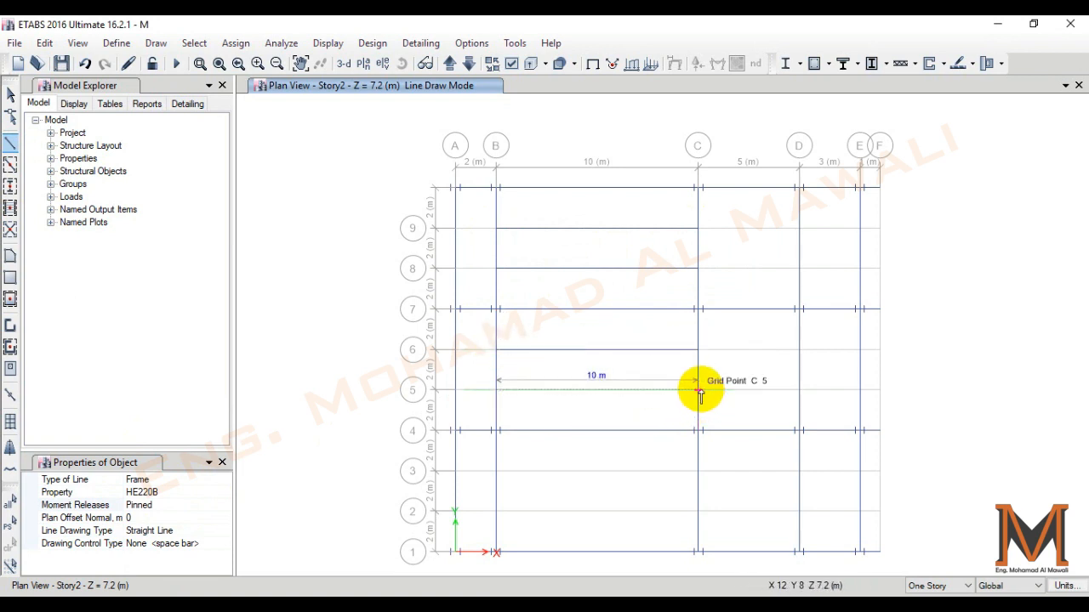
{"action": "left_click", "coordinate": [697, 390]}
{"action": "key", "text": "Escape"}
- Draw two HE220B secondary beams from grid line B to grid line C, along grid lines 3 and 2, and end beam drawing
{"action": "left_click", "coordinate": [496, 471]}
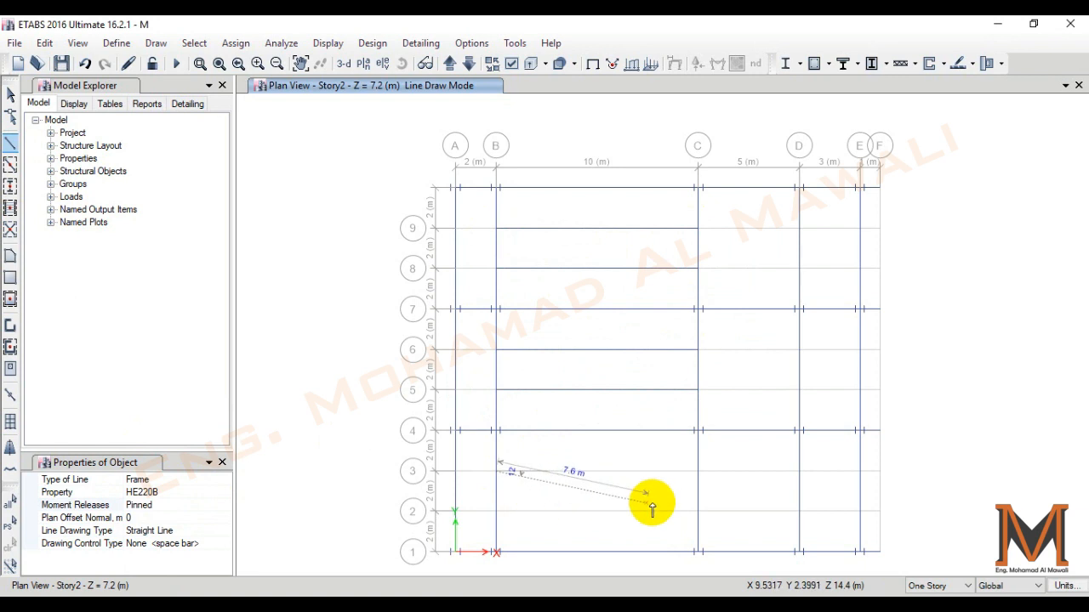
{"action": "left_click", "coordinate": [697, 470]}
{"action": "key", "text": "Escape"}
{"action": "left_click", "coordinate": [496, 511]}
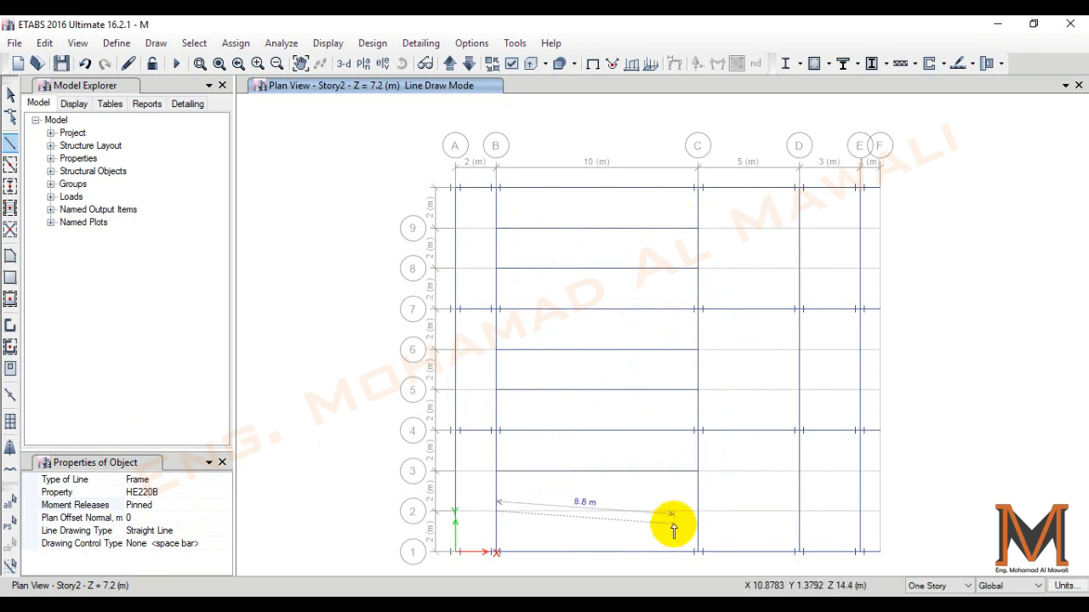
{"action": "left_click", "coordinate": [697, 511]}
{"action": "key", "text": "Escape"}
{"action": "key", "text": "Escape"}
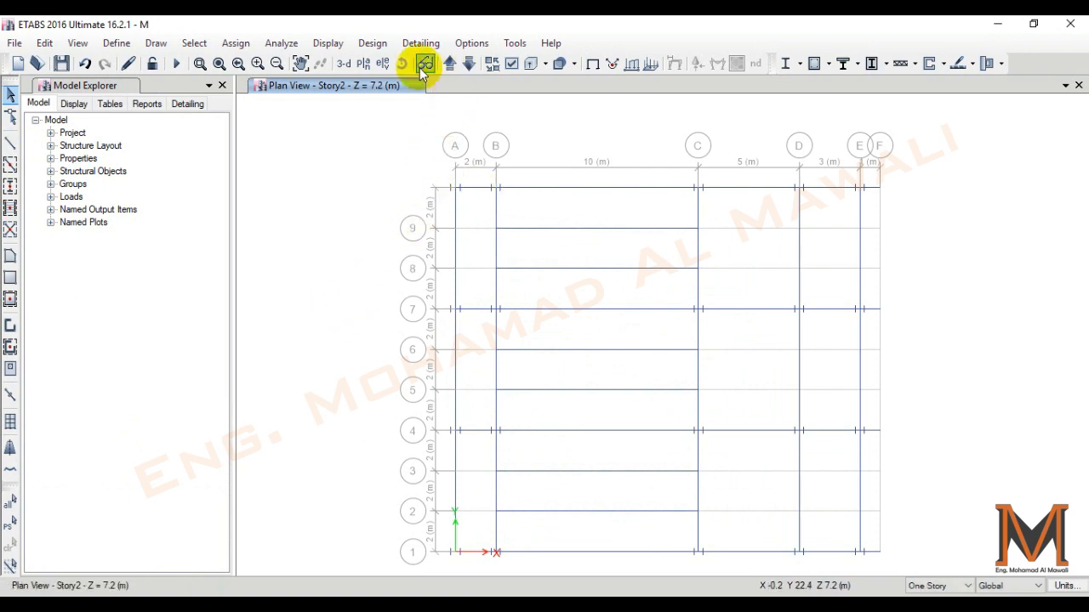
- Show the model in a 3-D view with extruded frames to inspect the columns and beams
{"action": "left_click", "coordinate": [343, 65]}
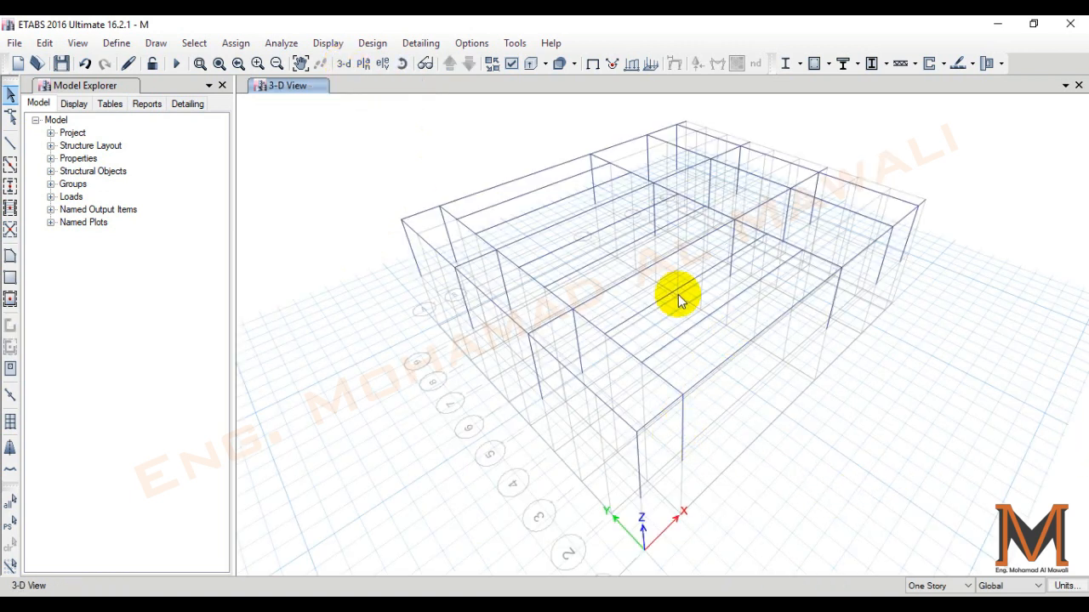
{"action": "middle_click_drag", "start_coordinate": [518, 216], "coordinate": [490, 221]}
{"action": "left_click", "coordinate": [512, 65]}
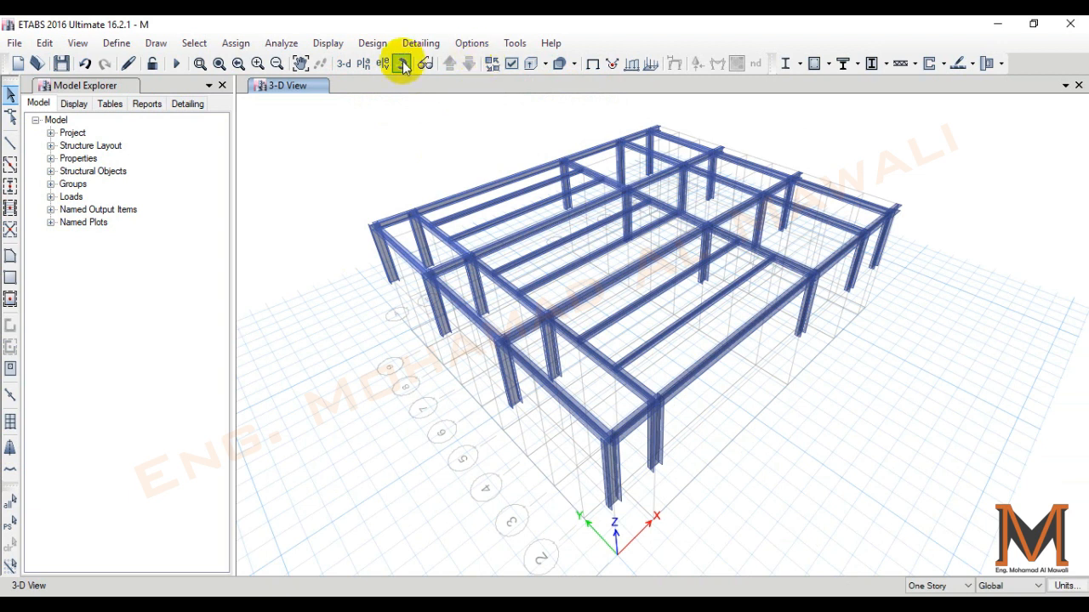
- Color the 3-D view by section properties to check the assigned sections, and return the coloring to objects
{"action": "left_click", "coordinate": [515, 65]}
{"action": "left_click_drag", "start_coordinate": [532, 34], "coordinate": [233, 38]}
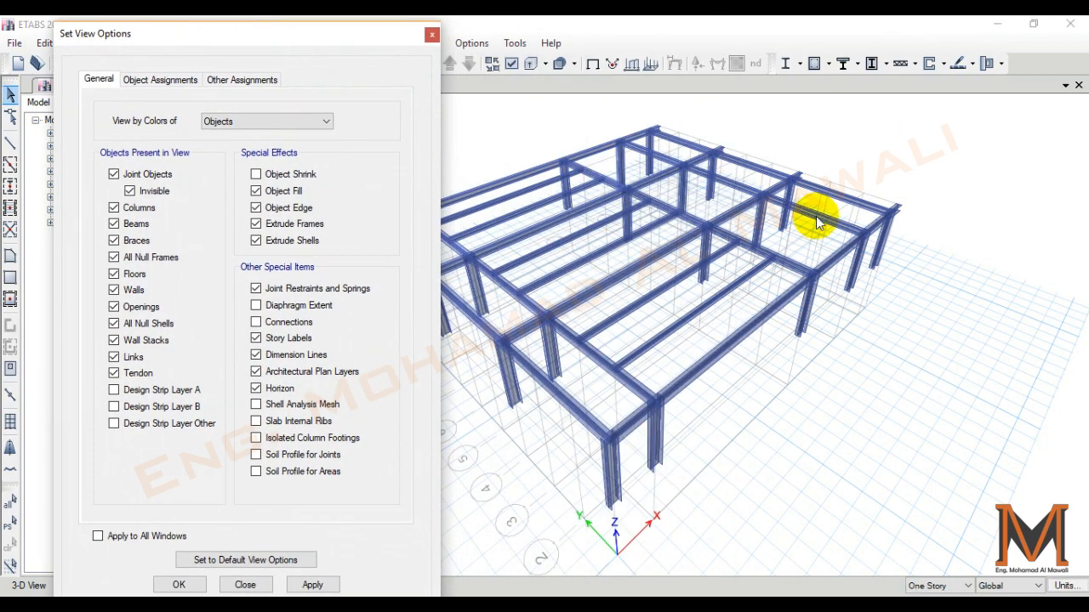
{"action": "left_click", "coordinate": [247, 122]}
{"action": "left_click", "coordinate": [254, 146]}
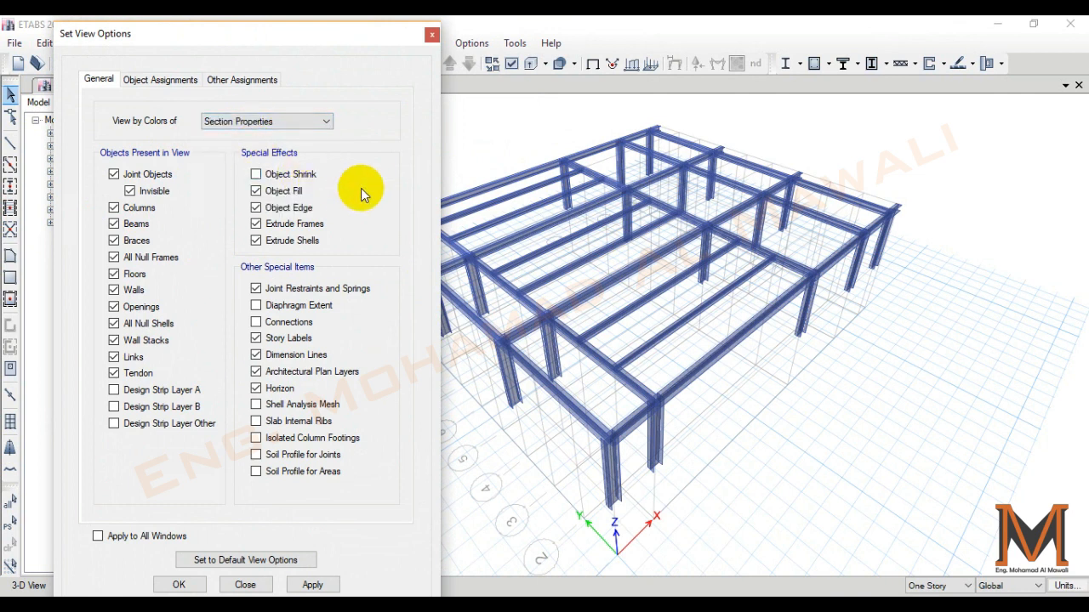
{"action": "left_click", "coordinate": [312, 585]}
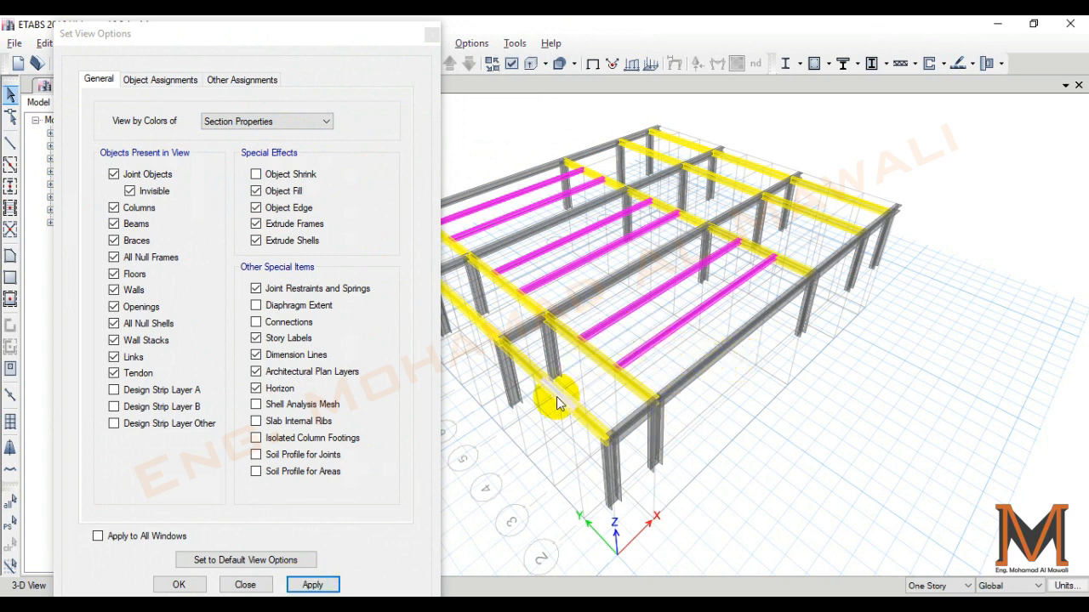
{"action": "left_click", "coordinate": [263, 121]}
{"action": "left_click", "coordinate": [247, 134]}
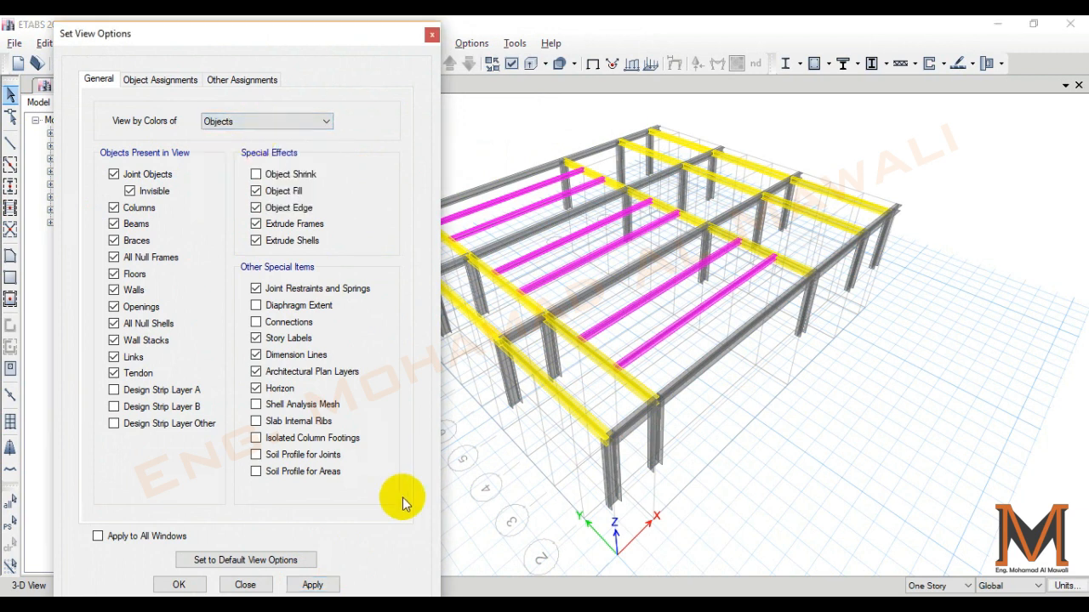
{"action": "left_click", "coordinate": [328, 586]}
{"action": "left_click", "coordinate": [177, 585]}
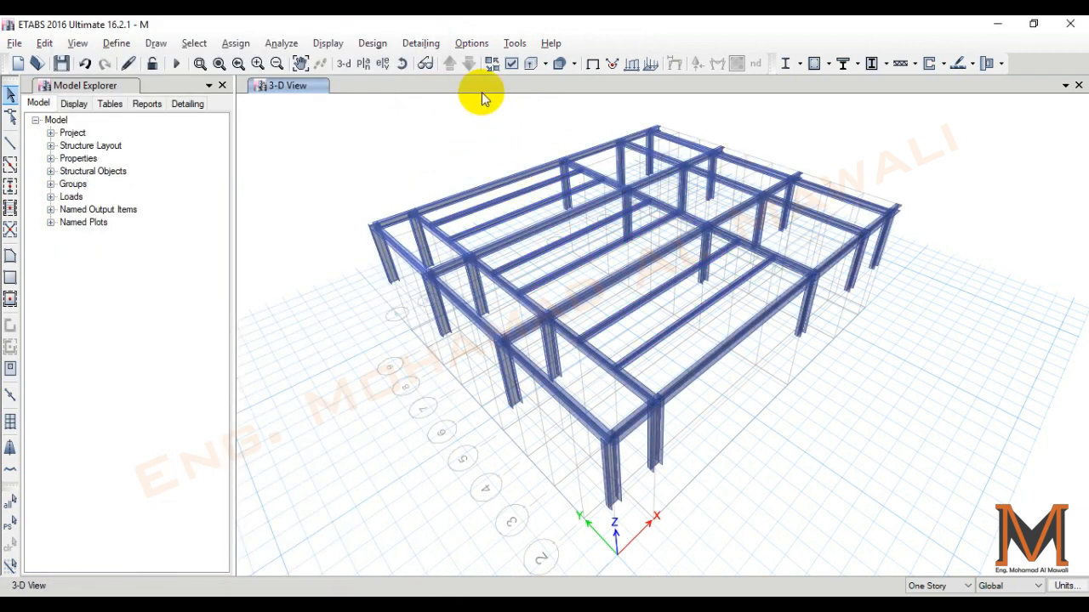
- Switch to the Story2 plan view and turn off the extruded frame display
{"action": "left_click", "coordinate": [368, 62]}
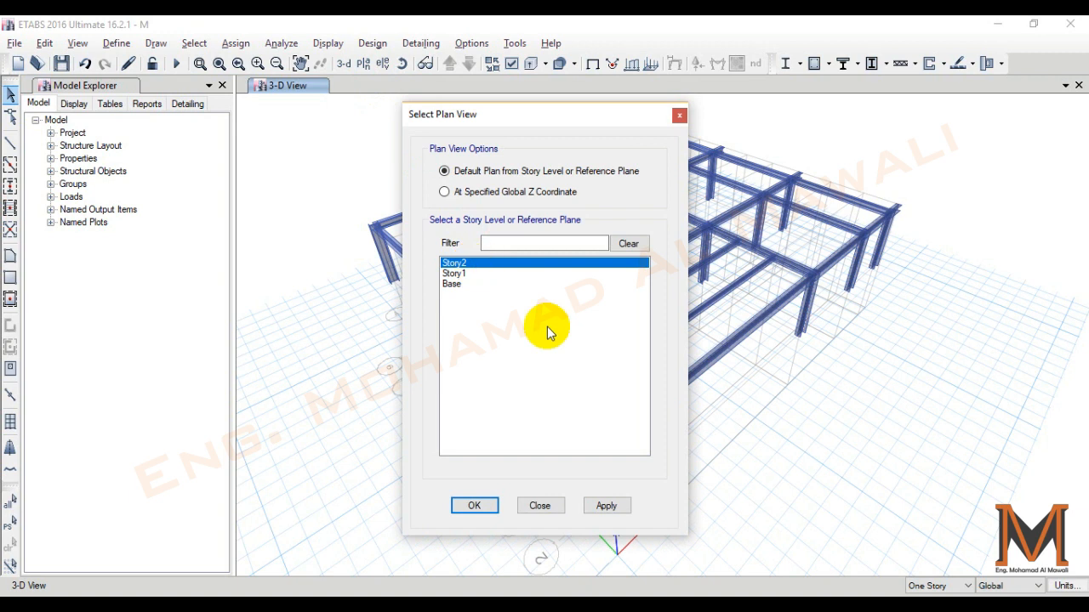
{"action": "left_click", "coordinate": [607, 507]}
{"action": "left_click", "coordinate": [477, 506]}
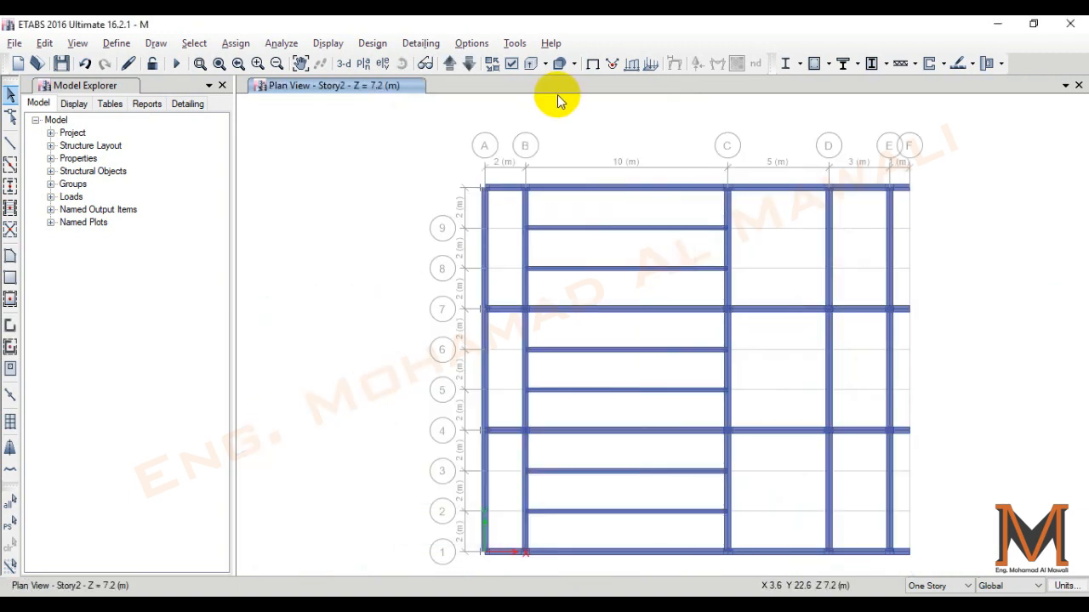
{"action": "left_click", "coordinate": [531, 65]}
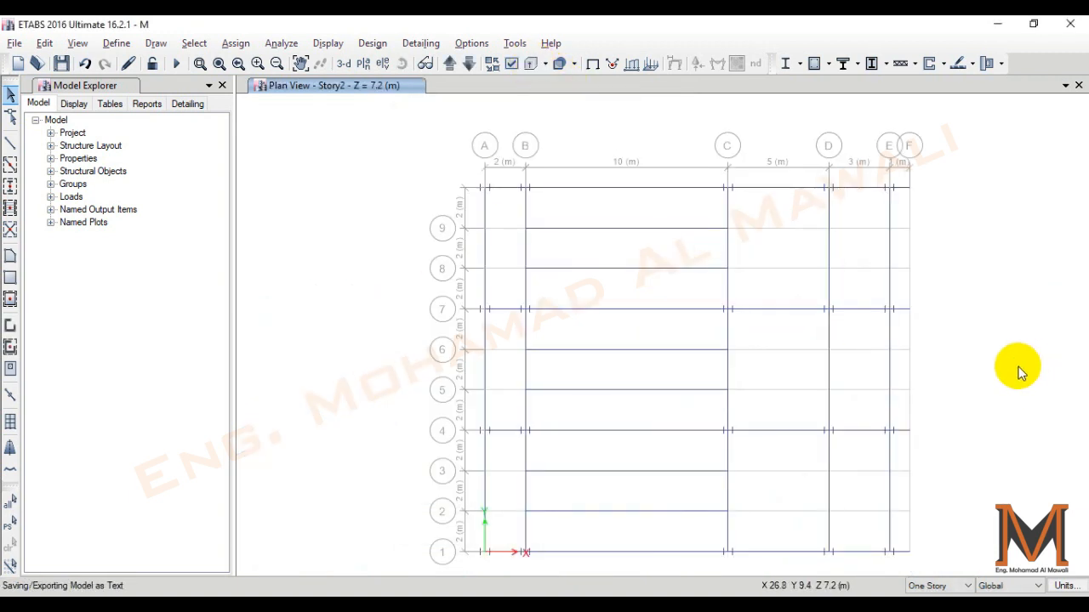
- Inspect the geometry and assignments of the Story2 joint where grid lines E and 4 cross
{"action": "scroll", "coordinate": [898, 435], "scroll_direction": "up", "scroll_amount": 5}
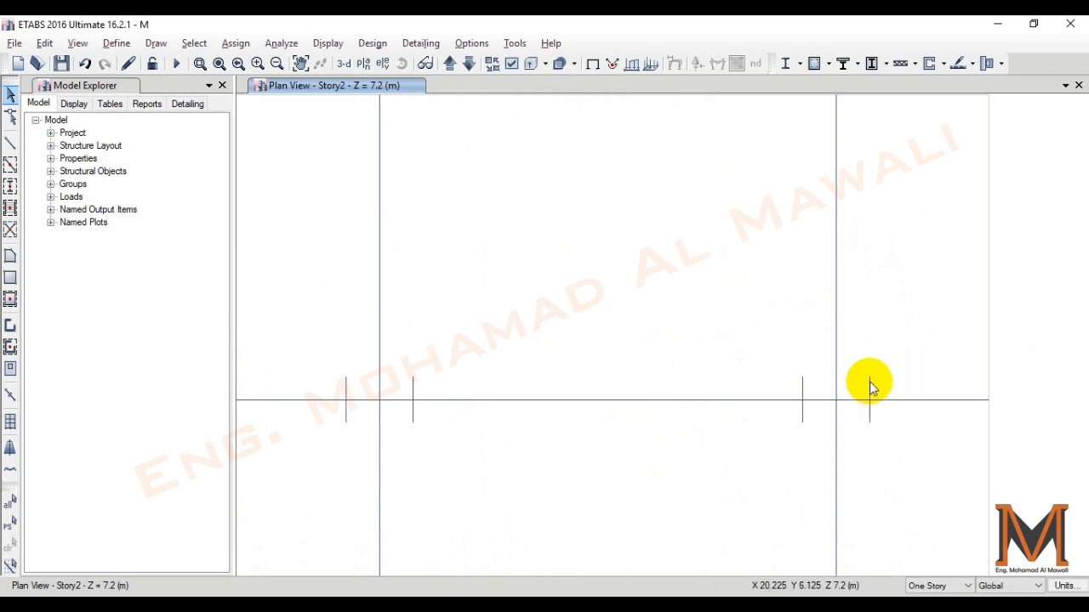
{"action": "left_click", "coordinate": [836, 401]}
{"action": "right_click", "coordinate": [836, 401]}
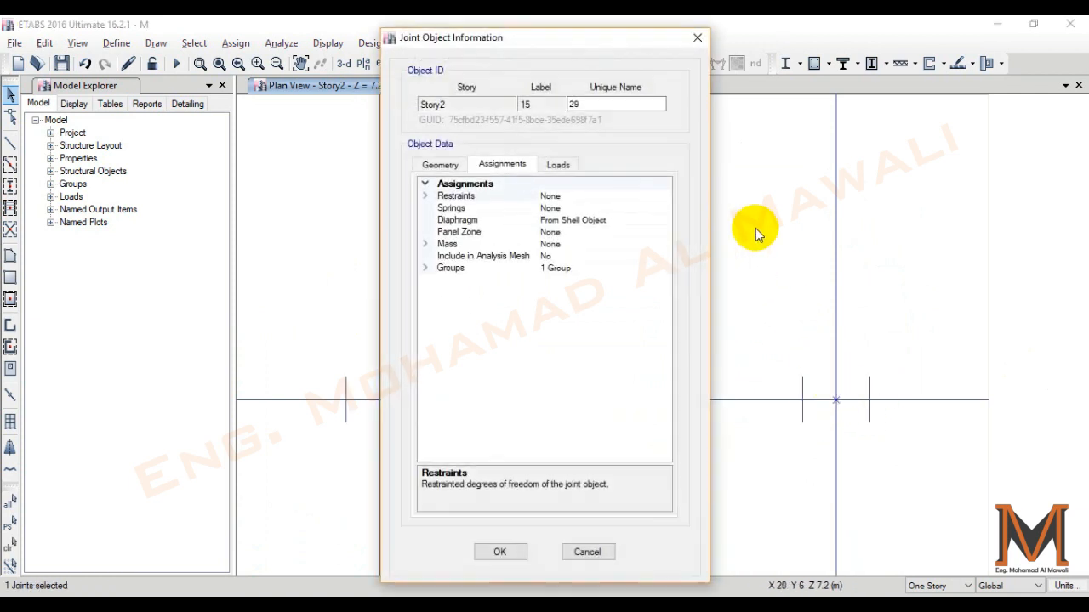
{"action": "left_click", "coordinate": [451, 164]}
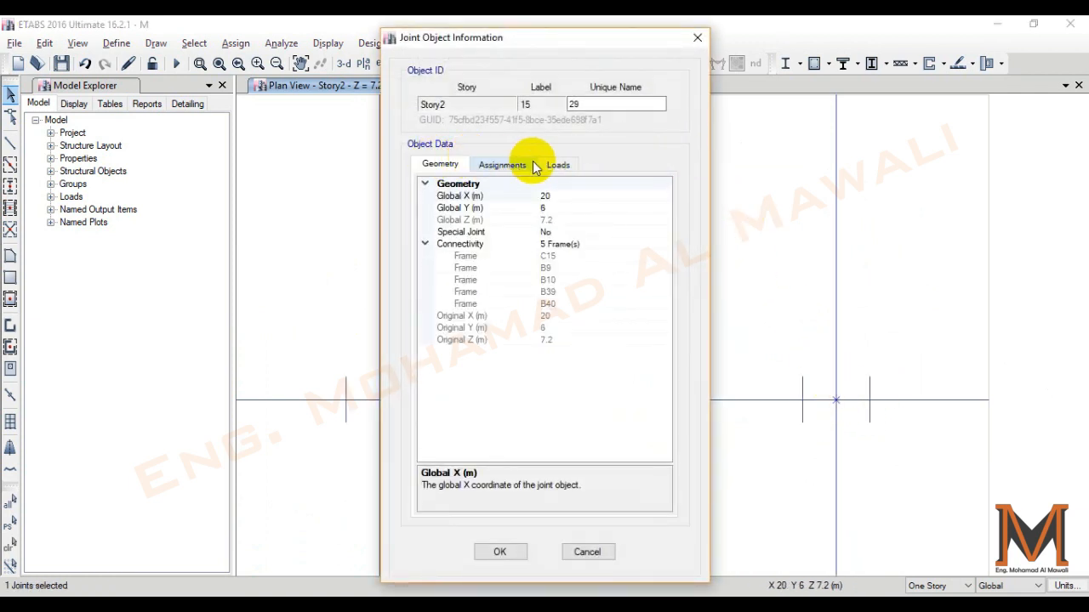
{"action": "left_click", "coordinate": [521, 164]}
{"action": "left_click", "coordinate": [698, 38]}
{"action": "left_click", "coordinate": [890, 399]}
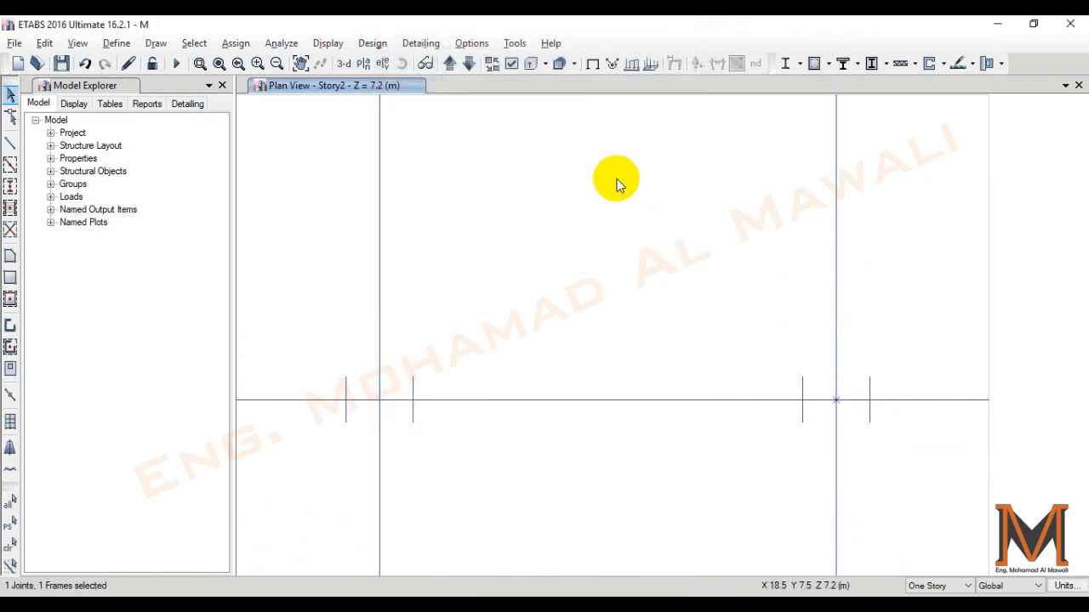
- Check a Story2 column's assignments in the 3-D view, and return to the Story2 plan view
{"action": "left_click", "coordinate": [344, 64]}
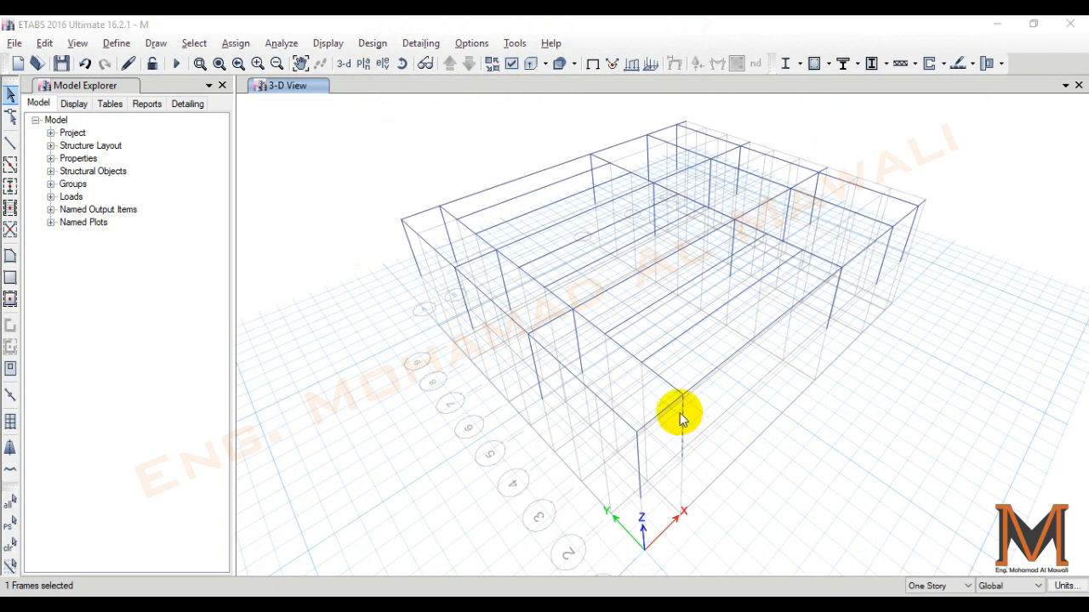
{"action": "right_click", "coordinate": [680, 414]}
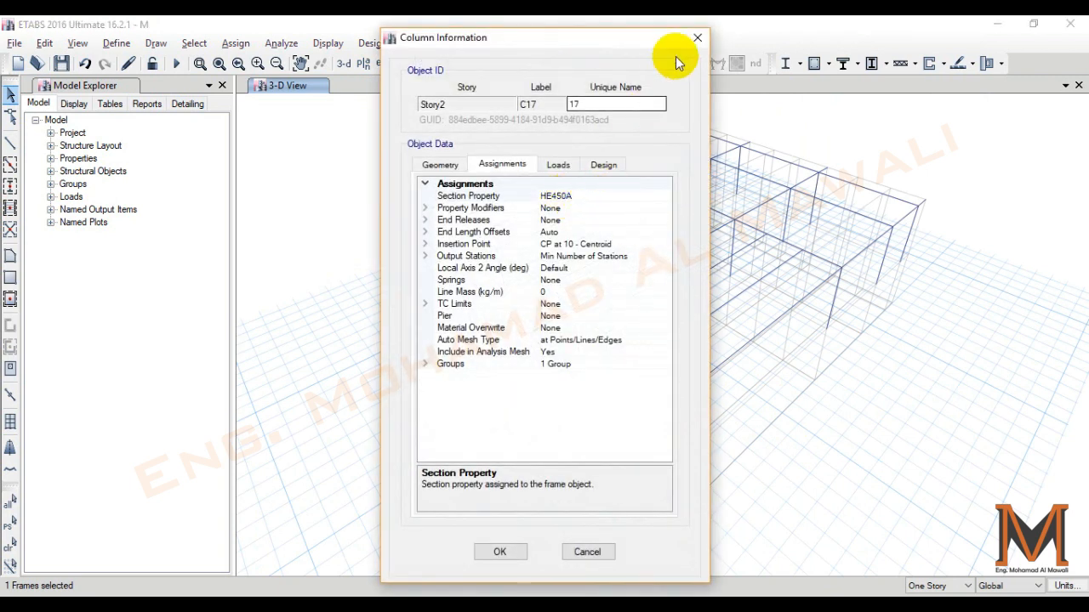
{"action": "left_click", "coordinate": [698, 37]}
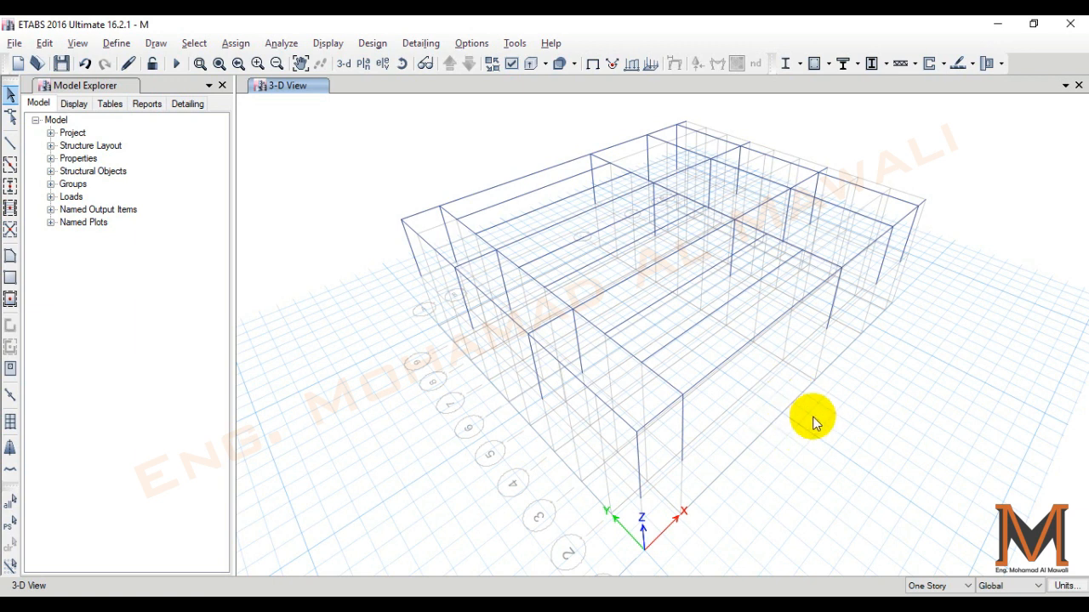
{"action": "left_click", "coordinate": [382, 63]}
{"action": "left_click", "coordinate": [726, 110]}
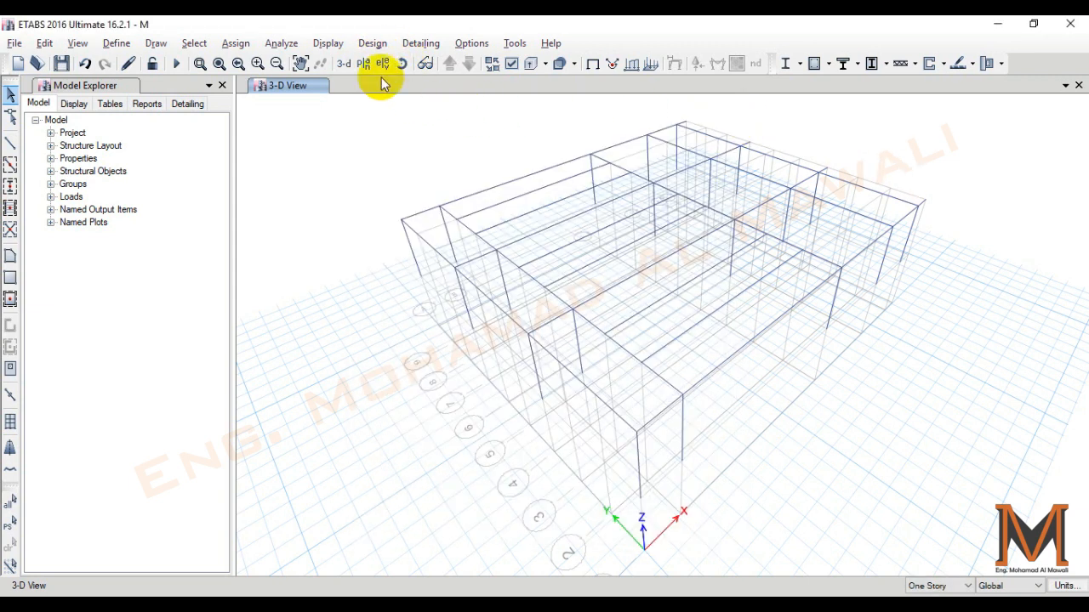
{"action": "left_click", "coordinate": [364, 63]}
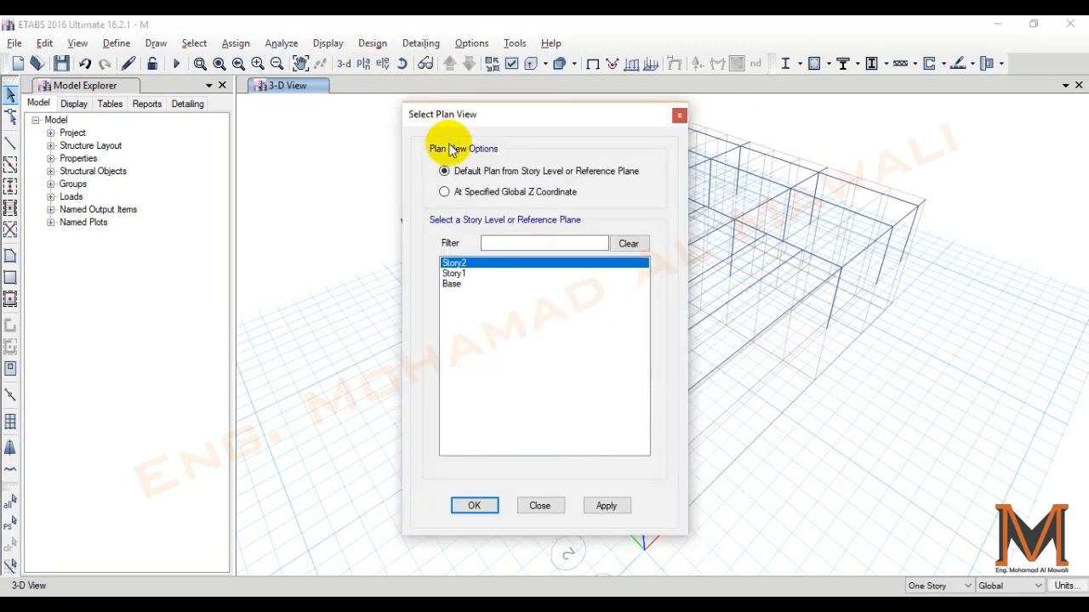
{"action": "left_click", "coordinate": [611, 506]}
{"action": "left_click", "coordinate": [494, 508]}
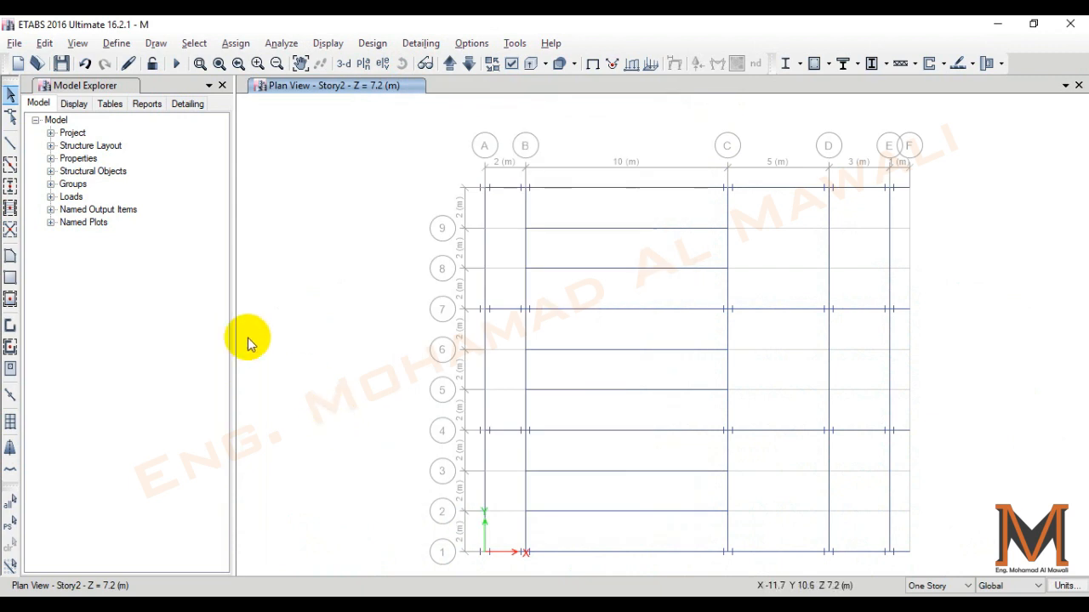
- Draw a Deck1 floor covering the whole Story2 plan from grid line A to F, and delete it
{"action": "left_click", "coordinate": [11, 258]}
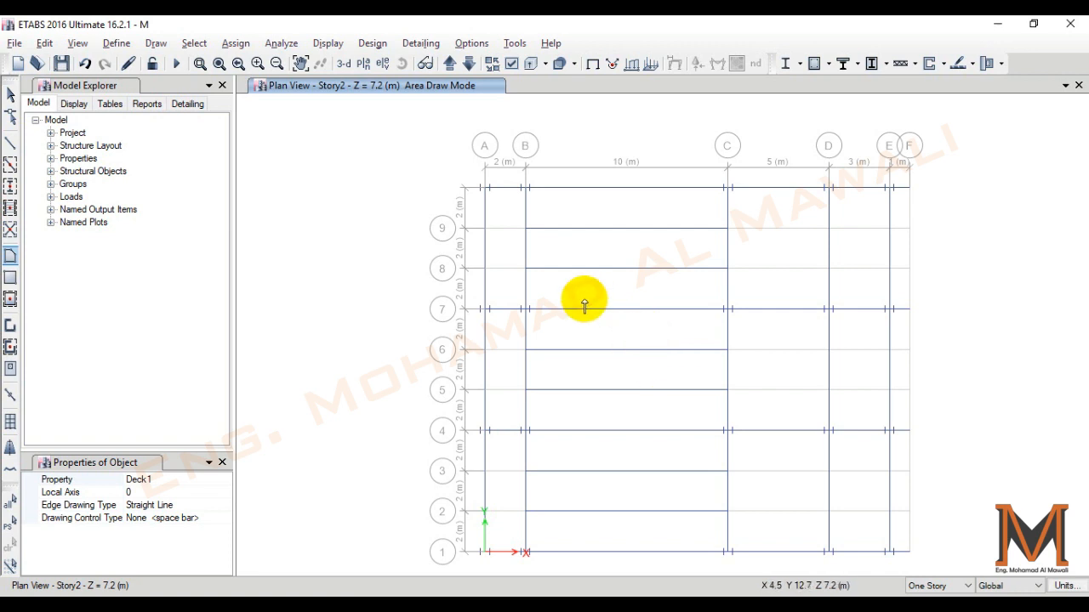
{"action": "left_click", "coordinate": [486, 187]}
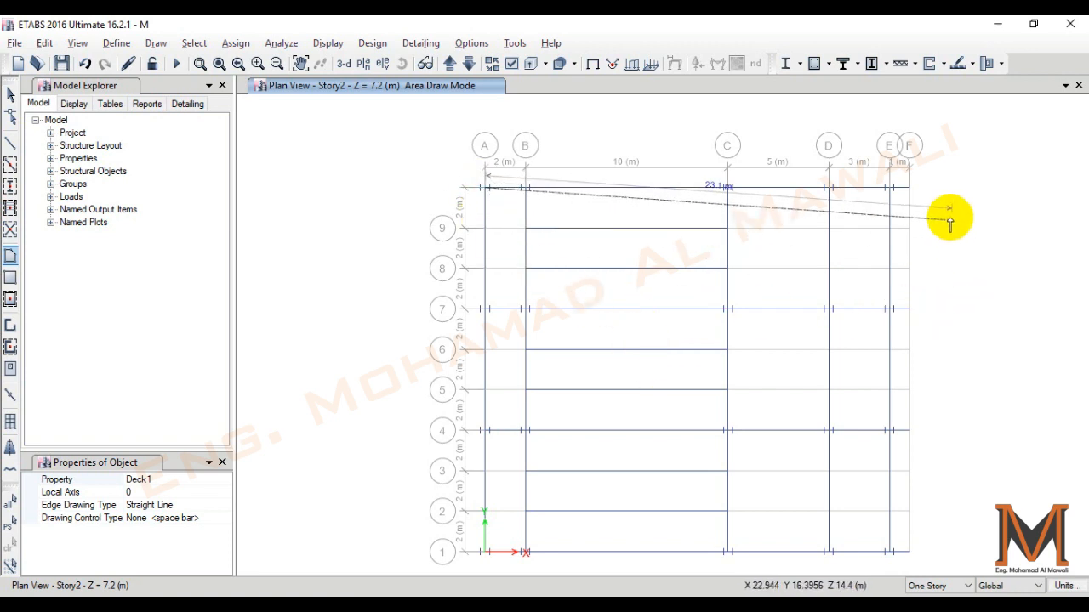
{"action": "left_click", "coordinate": [908, 187]}
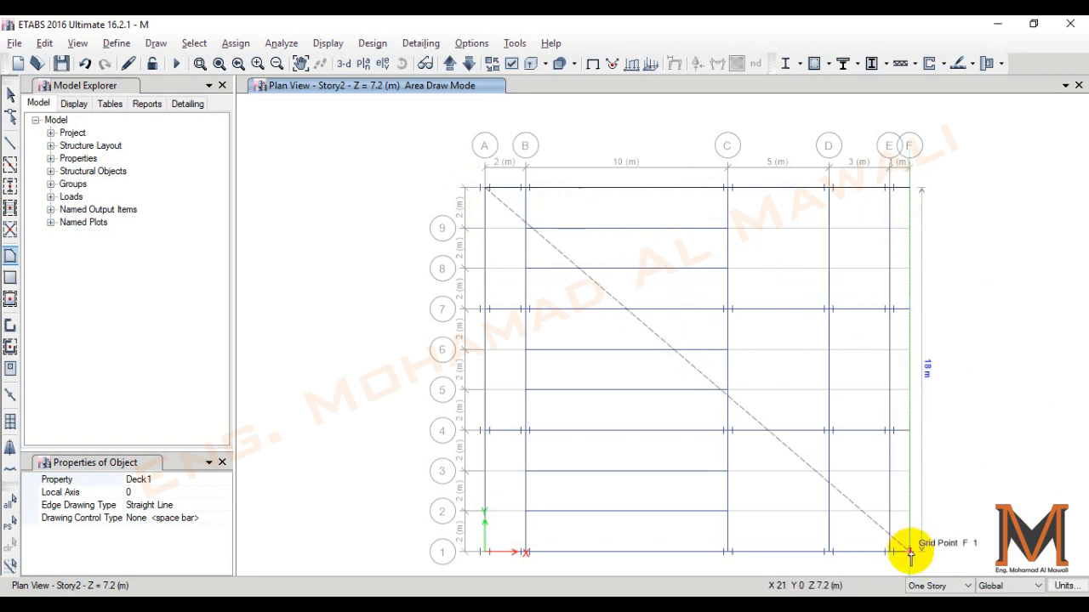
{"action": "left_click", "coordinate": [908, 551]}
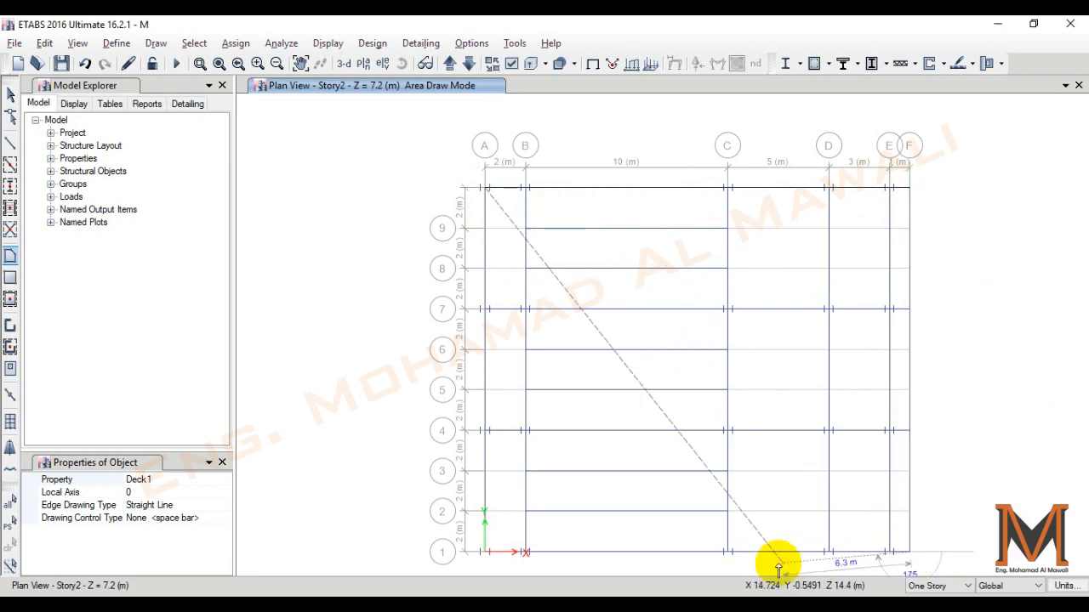
{"action": "left_click", "coordinate": [485, 552]}
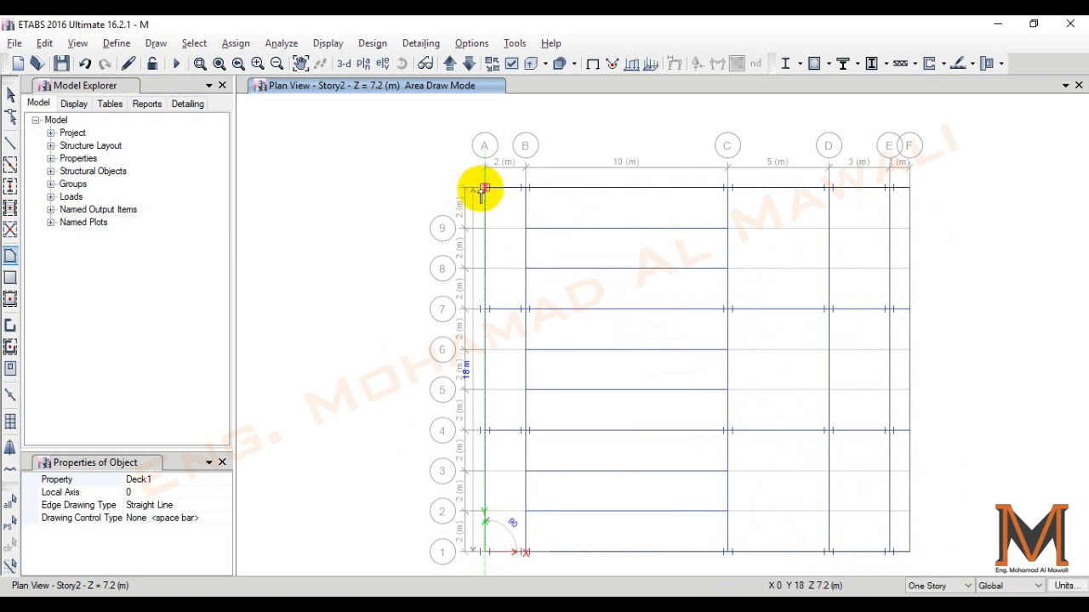
{"action": "left_click", "coordinate": [484, 188]}
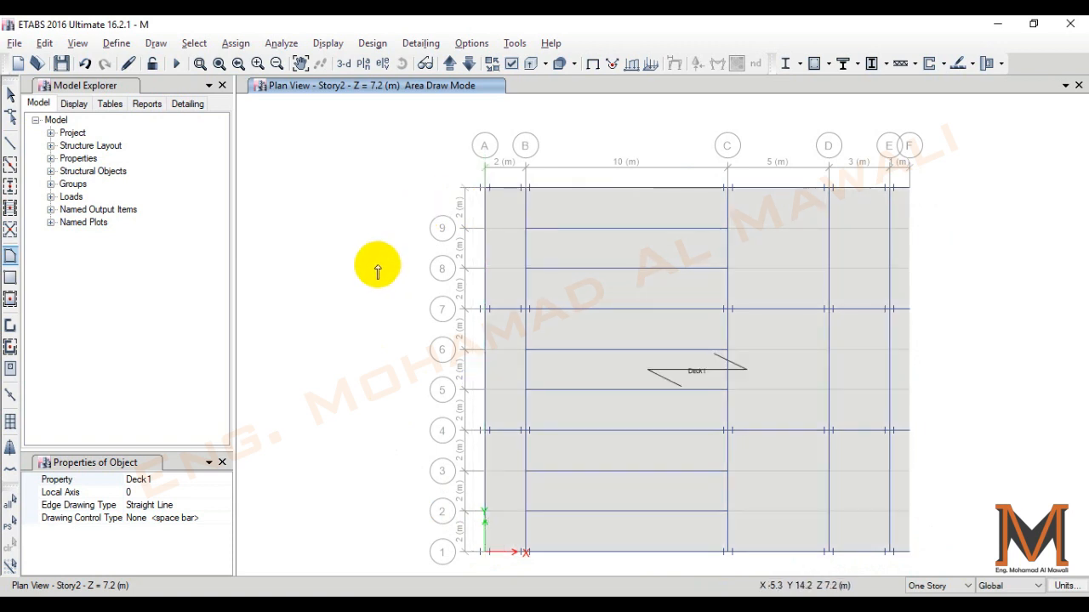
{"action": "key", "text": "Escape"}
{"action": "left_click", "coordinate": [771, 384]}
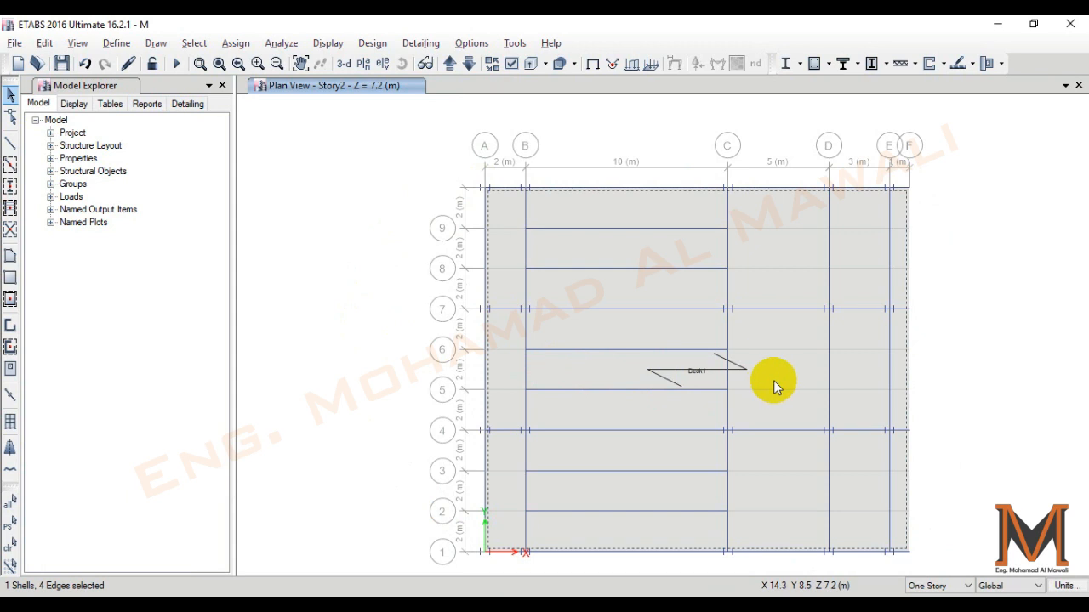
{"action": "key", "text": "Delete"}
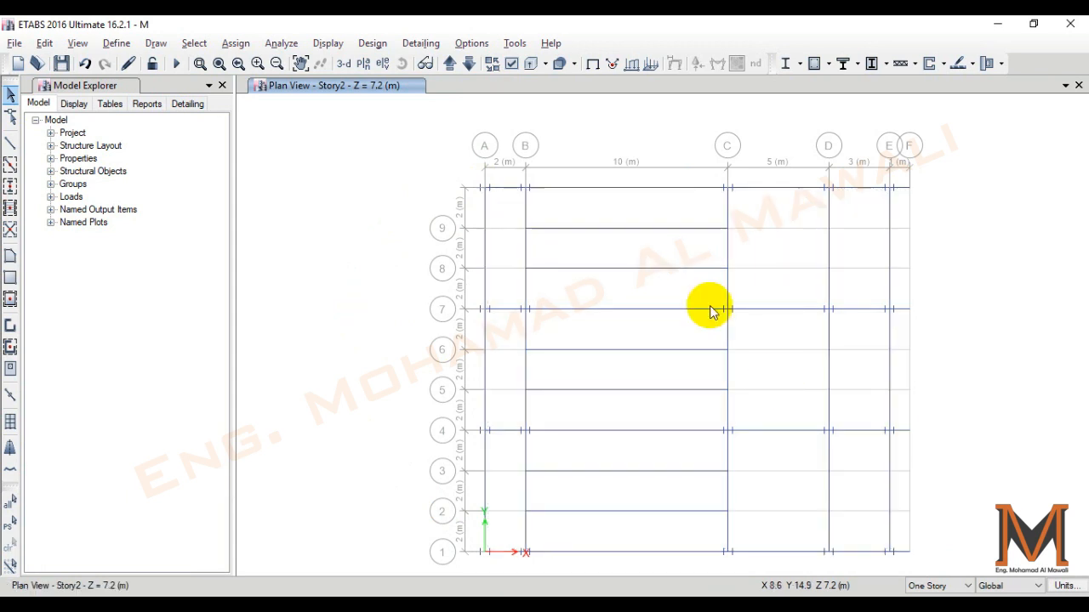
- Draw an S120 floor slab through the four outer grid corners of the Story2 plan, from grid line A to F, and end area drawing
{"action": "left_click", "coordinate": [9, 256]}
{"action": "left_click", "coordinate": [223, 481]}
{"action": "left_click", "coordinate": [225, 479]}
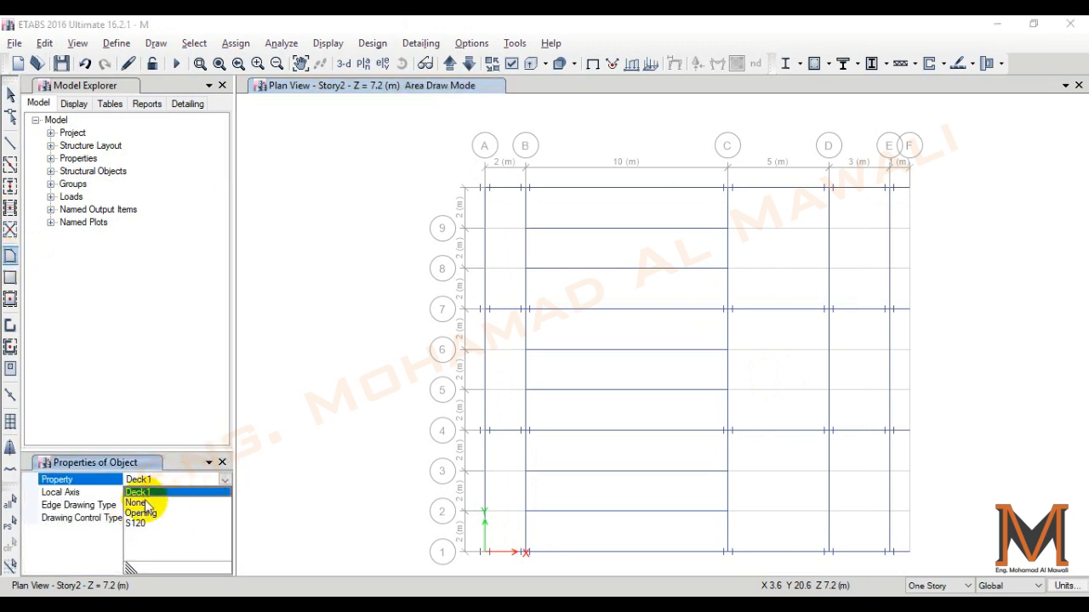
{"action": "left_click", "coordinate": [135, 523]}
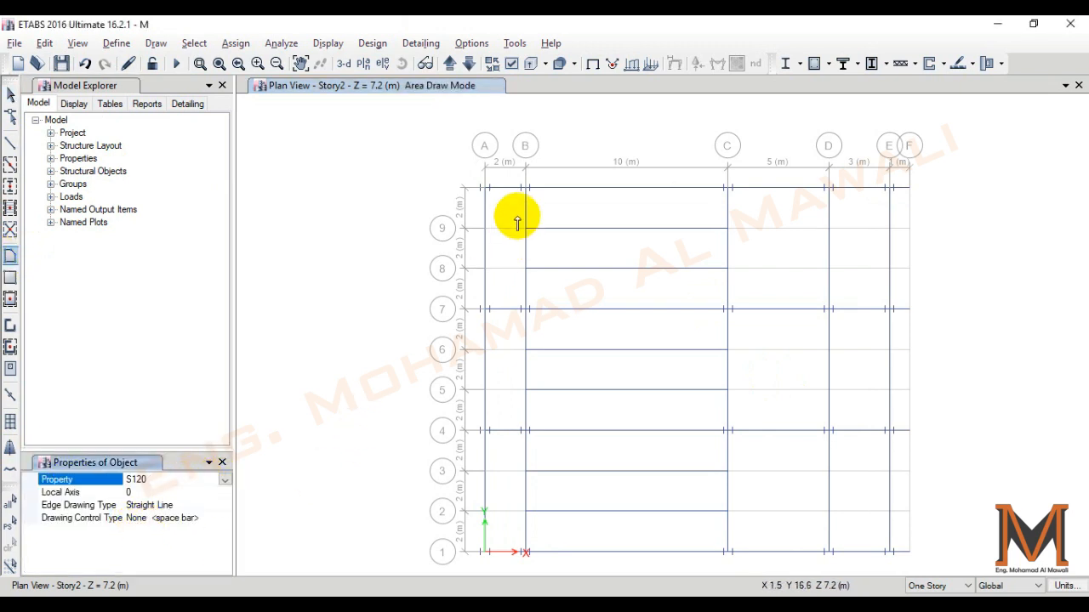
{"action": "left_click", "coordinate": [485, 187]}
{"action": "left_click", "coordinate": [910, 187]}
{"action": "key", "text": "Escape"}
{"action": "left_click", "coordinate": [485, 187]}
{"action": "left_click", "coordinate": [911, 187]}
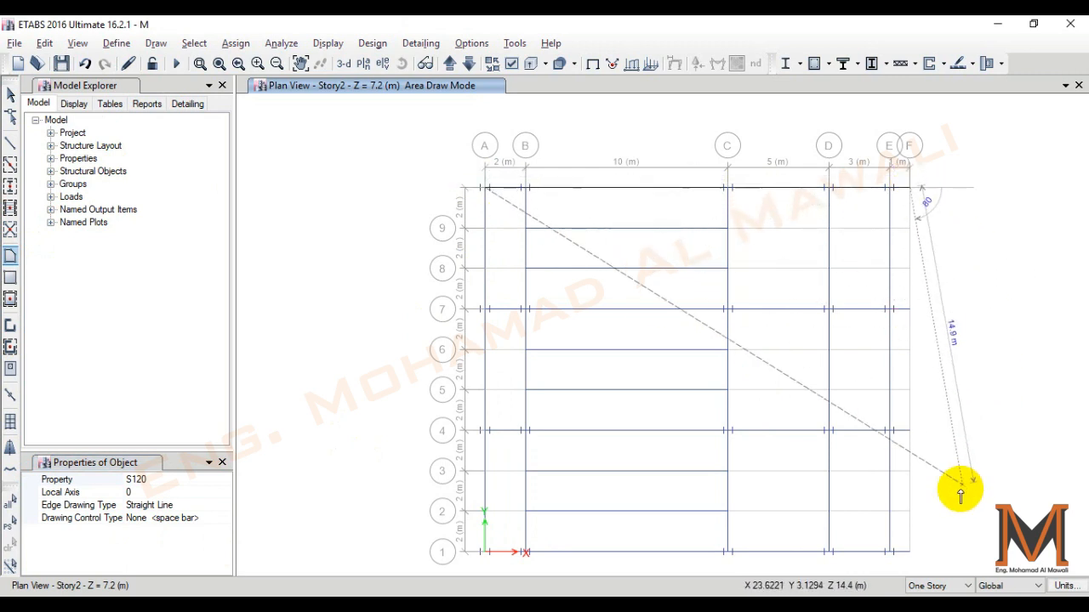
{"action": "left_click", "coordinate": [910, 552]}
{"action": "left_click", "coordinate": [484, 552]}
{"action": "key", "text": "Return"}
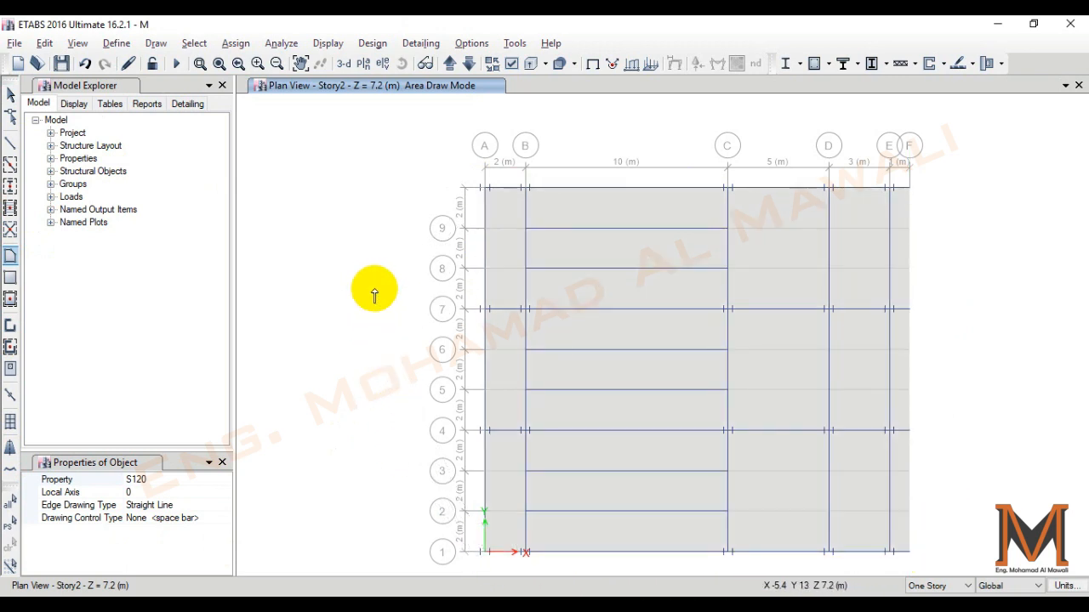
{"action": "key", "text": "Escape"}
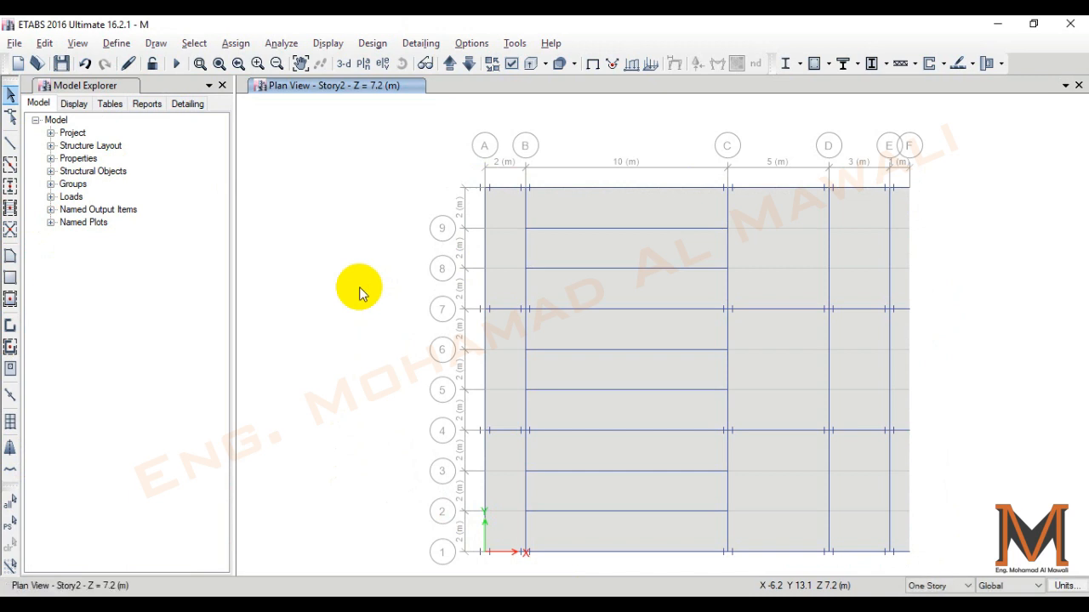
- Select all objects in the Story2 plan and replicate them to Story1
{"action": "left_click_drag", "start_coordinate": [992, 104], "coordinate": [348, 567]}
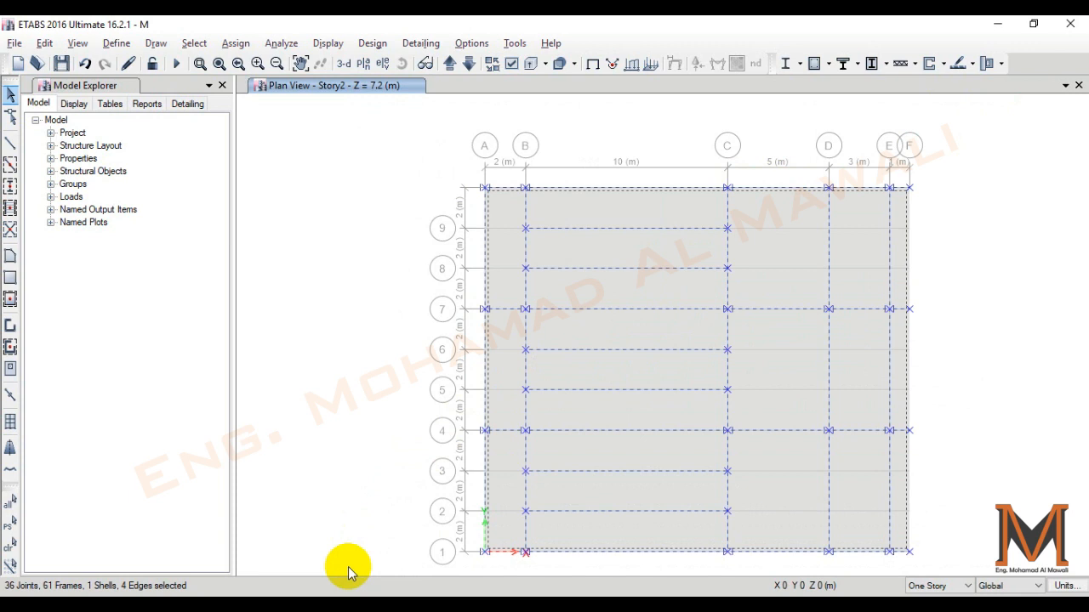
{"action": "key", "text": "ctrl+r"}
{"action": "left_click", "coordinate": [223, 147]}
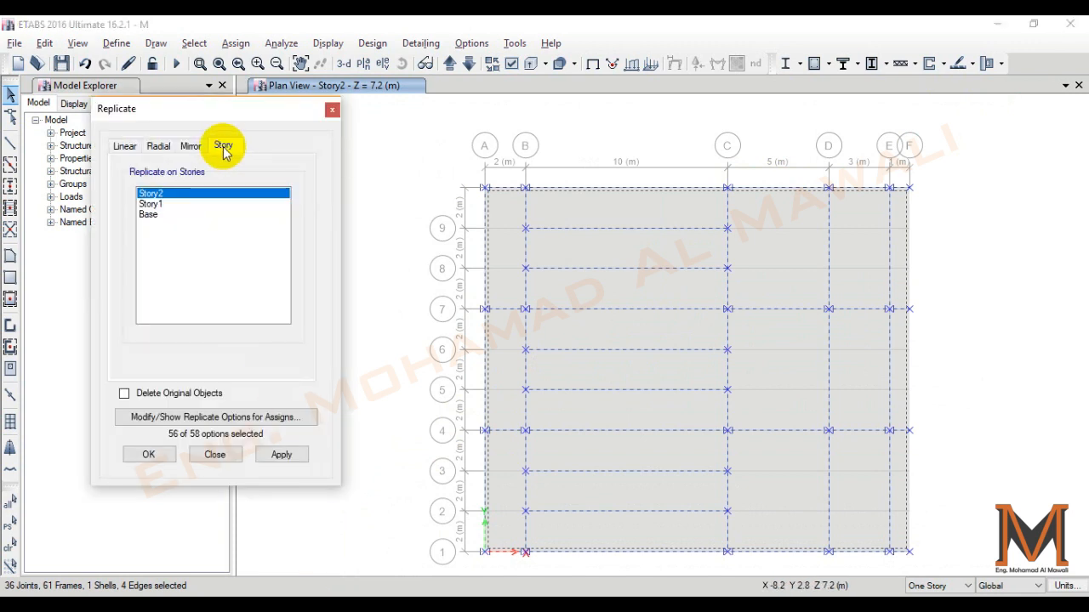
{"action": "left_click", "coordinate": [180, 205]}
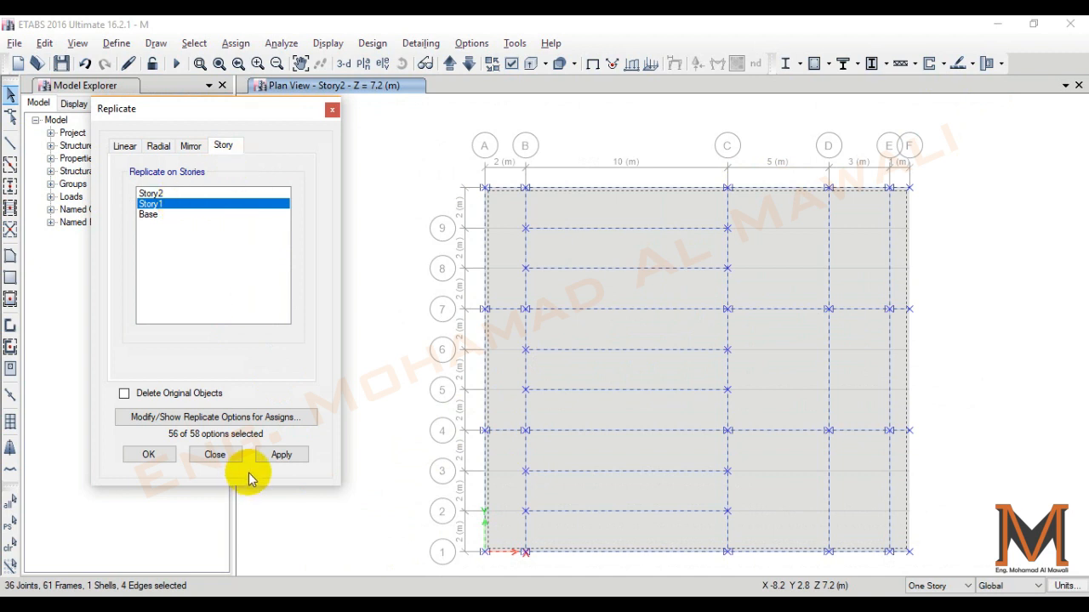
{"action": "left_click", "coordinate": [281, 454]}
{"action": "left_click", "coordinate": [150, 454]}
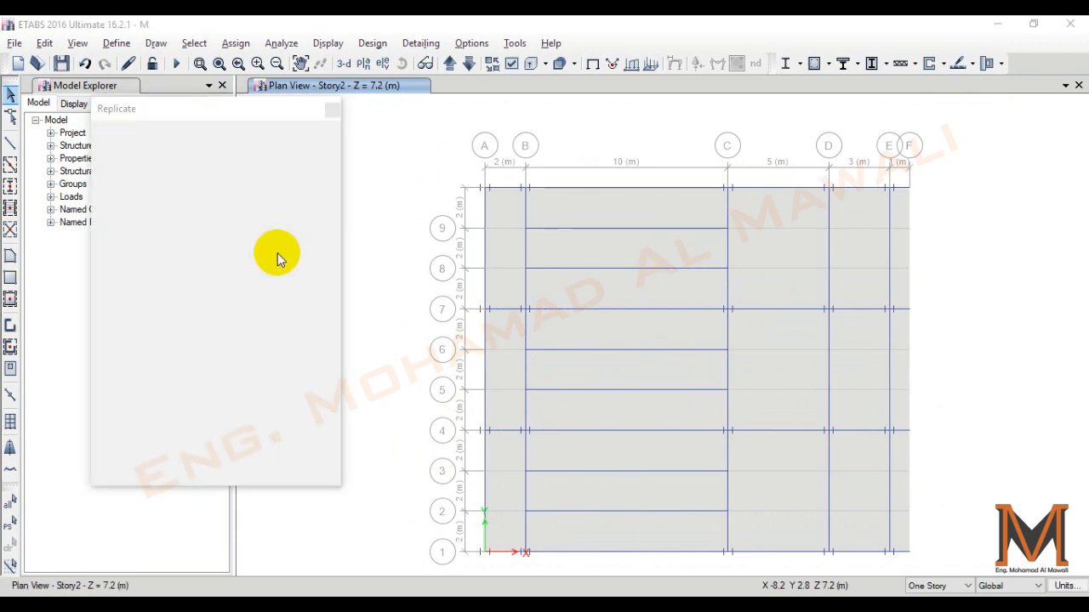
- Show the model in a 3-D view with extruded frames to inspect both floors
{"action": "left_click", "coordinate": [344, 64]}
{"action": "middle_click_drag", "start_coordinate": [991, 482], "coordinate": [760, 476], "text": "shift"}
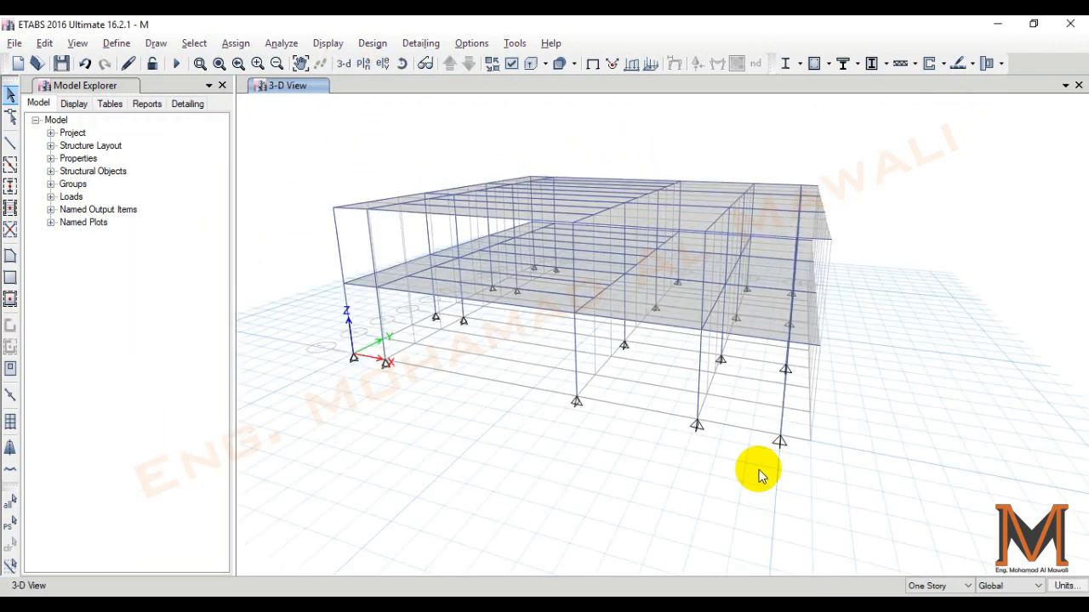
{"action": "left_click", "coordinate": [534, 64]}
{"action": "mouse_move", "coordinate": [710, 428]}
{"action": "middle_mouse_down", "text": "shift"}
{"action": "mouse_move", "coordinate": [697, 434]}
{"action": "mouse_move", "coordinate": [736, 447]}
{"action": "middle_mouse_up", "text": "shift"}
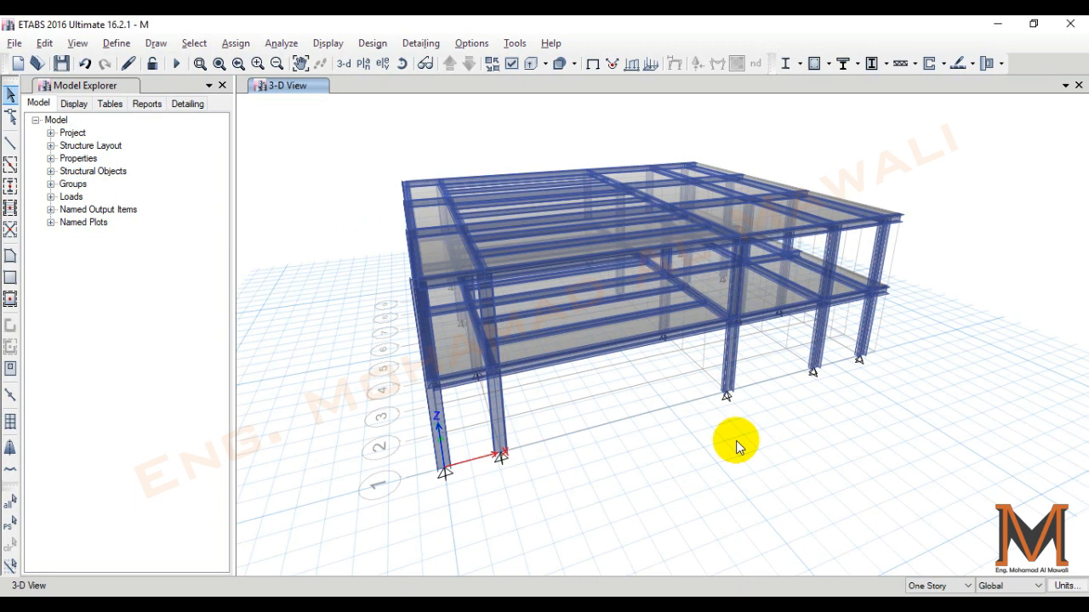
- Assign fixed restraints, with all translations and rotations restrained, to all joints in the Base plan view
{"action": "left_click", "coordinate": [359, 68]}
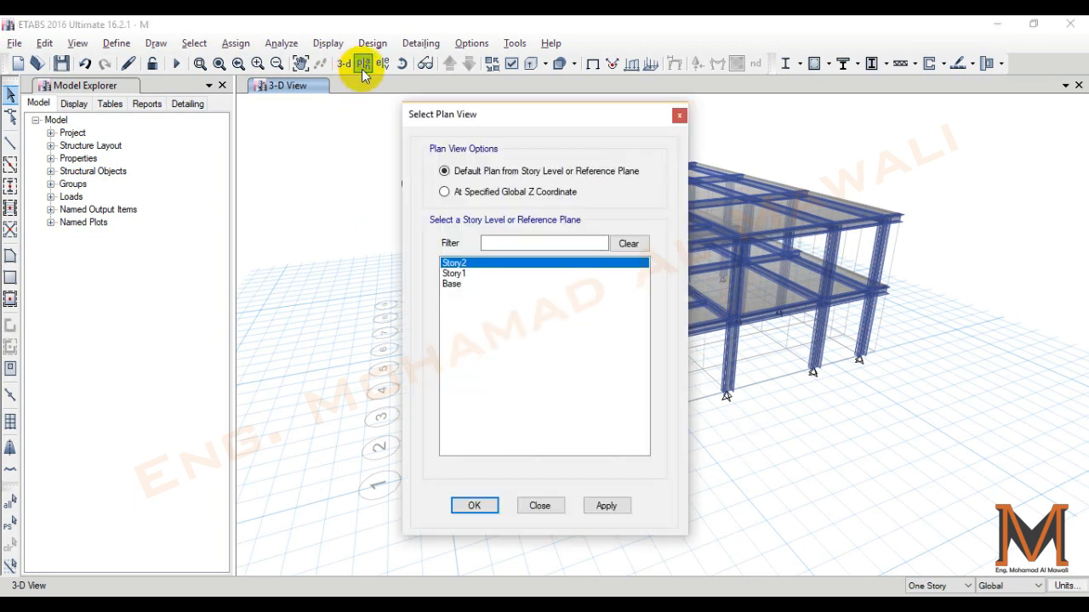
{"action": "left_click", "coordinate": [455, 283]}
{"action": "left_click", "coordinate": [609, 509]}
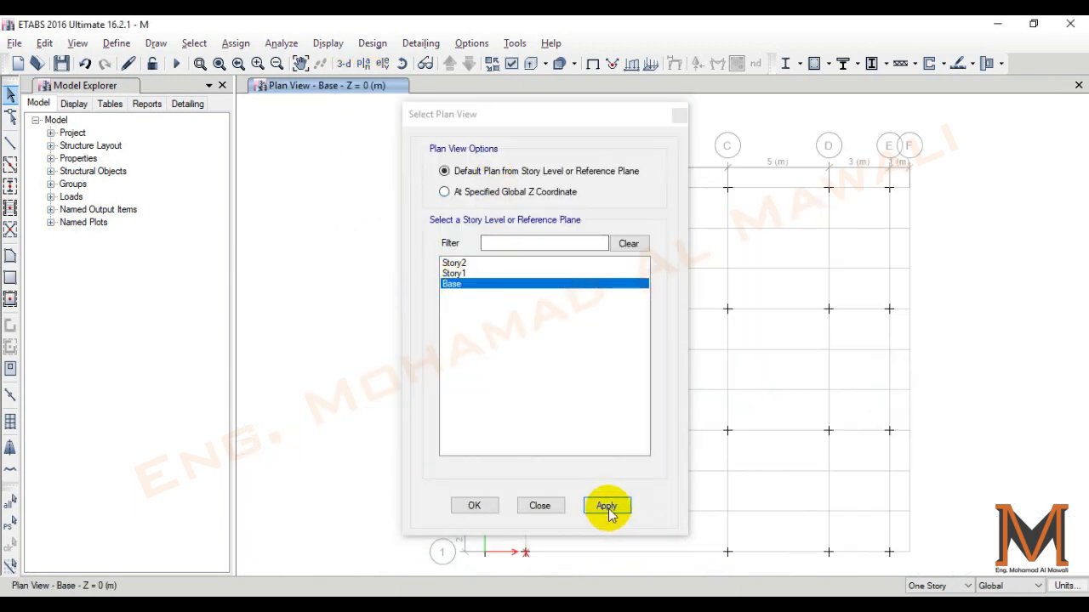
{"action": "left_click", "coordinate": [490, 505]}
{"action": "scroll", "coordinate": [889, 230], "scroll_direction": "down", "scroll_amount": 5}
{"action": "left_click_drag", "start_coordinate": [934, 143], "coordinate": [600, 400]}
{"action": "left_click", "coordinate": [238, 44]}
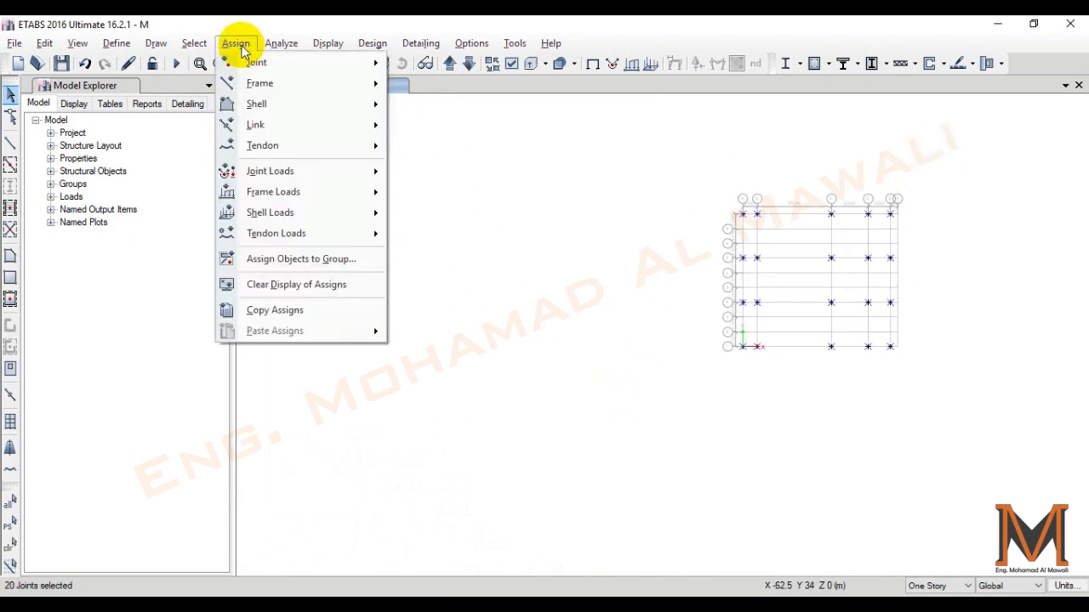
{"action": "mouse_move", "coordinate": [273, 63]}
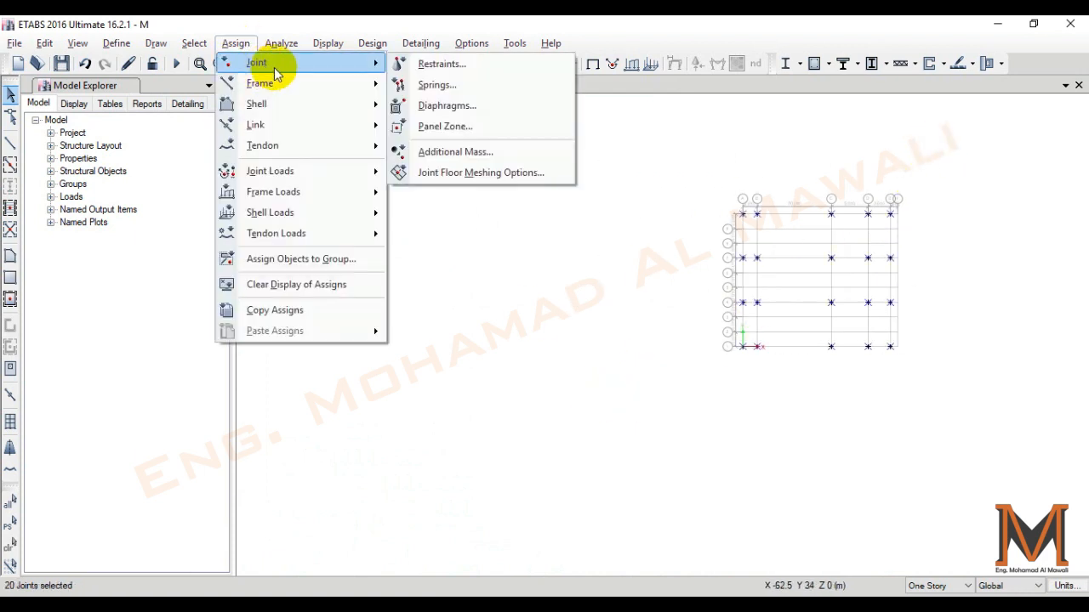
{"action": "left_click", "coordinate": [424, 67]}
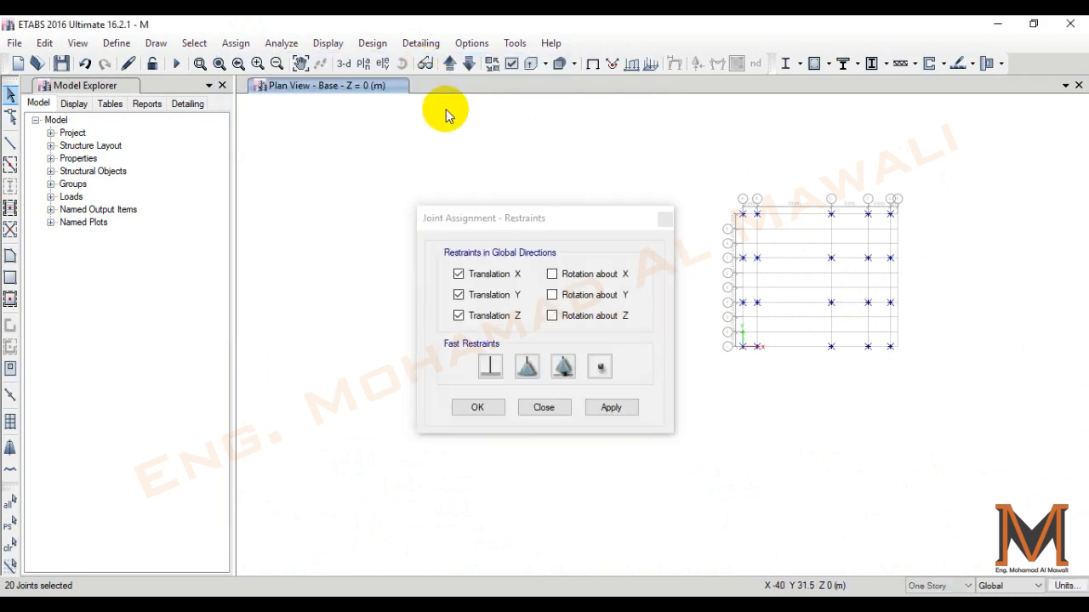
{"action": "left_click", "coordinate": [490, 367]}
{"action": "left_click", "coordinate": [614, 408]}
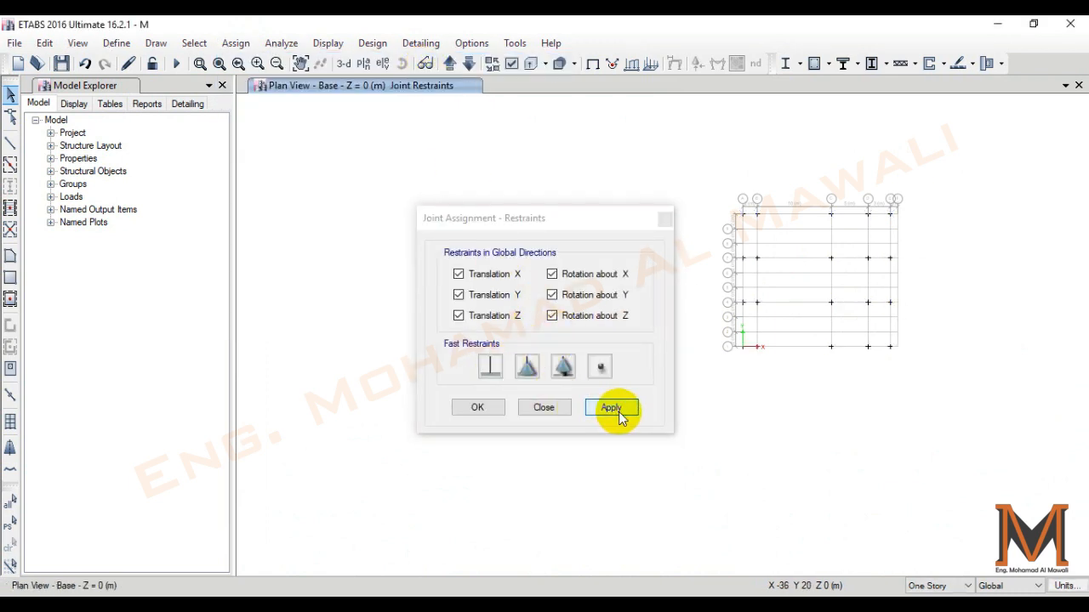
{"action": "left_click", "coordinate": [494, 407]}
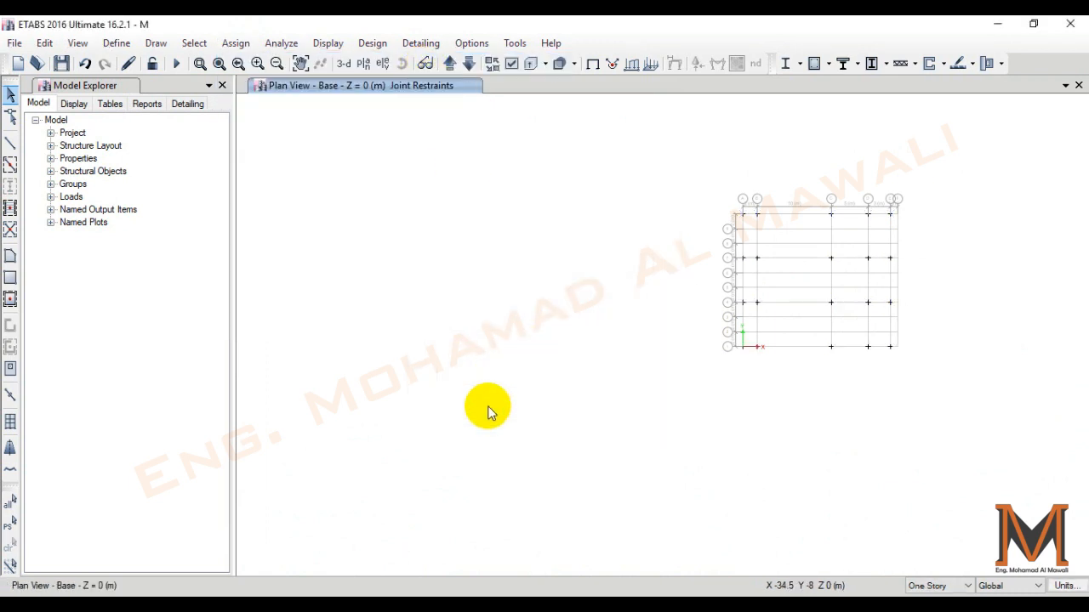
- Show the model in a 3-D view to inspect the base joint restraints
{"action": "left_click", "coordinate": [353, 70]}
{"action": "scroll", "coordinate": [830, 385], "scroll_direction": "up", "scroll_amount": 5}
{"action": "scroll", "coordinate": [568, 240], "scroll_direction": "down", "scroll_amount": 6}
{"action": "scroll", "coordinate": [706, 372], "scroll_direction": "up", "scroll_amount": 3}
{"action": "scroll", "coordinate": [796, 417], "scroll_direction": "down", "scroll_amount": 1}
{"action": "middle_click_drag", "start_coordinate": [795, 417], "coordinate": [786, 377], "text": "shift"}
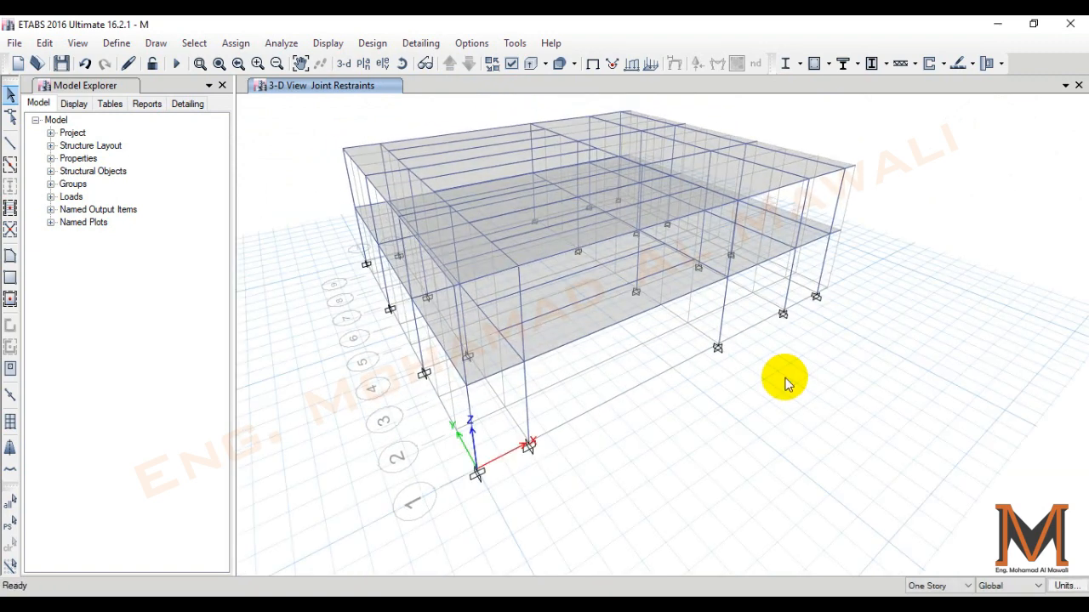
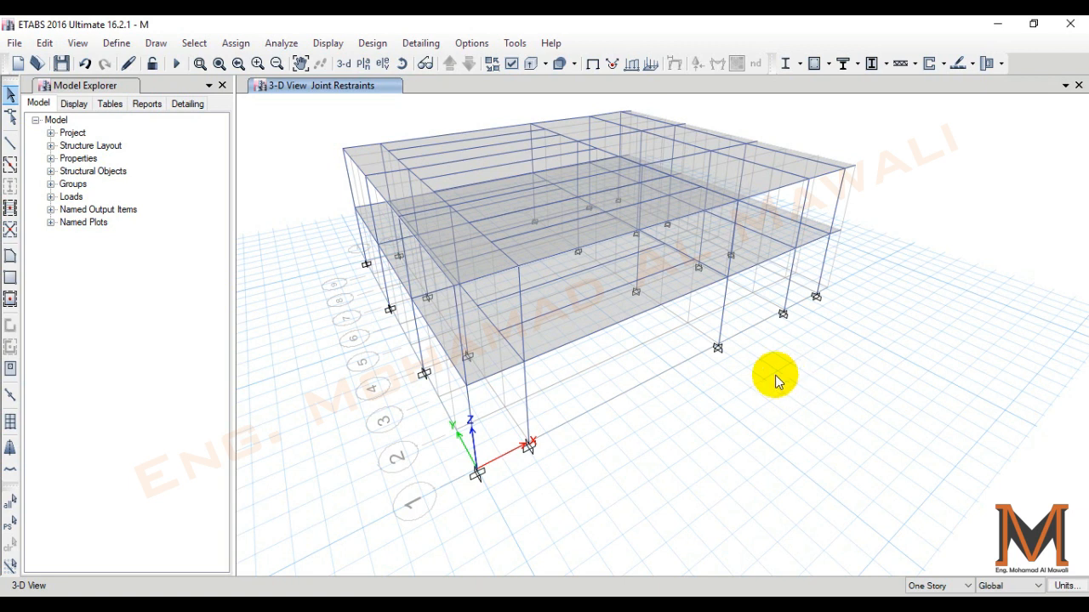
- Review the defined load cases and the Dead and Live load patterns with their types and self-weight multipliers
{"action": "left_click", "coordinate": [114, 43]}
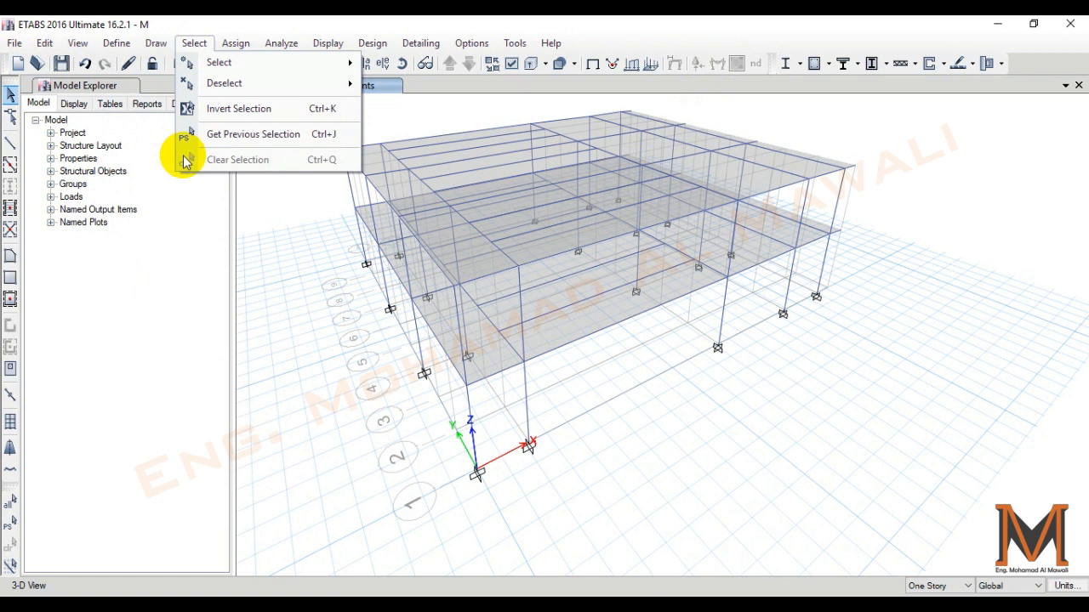
{"action": "left_click", "coordinate": [146, 415]}
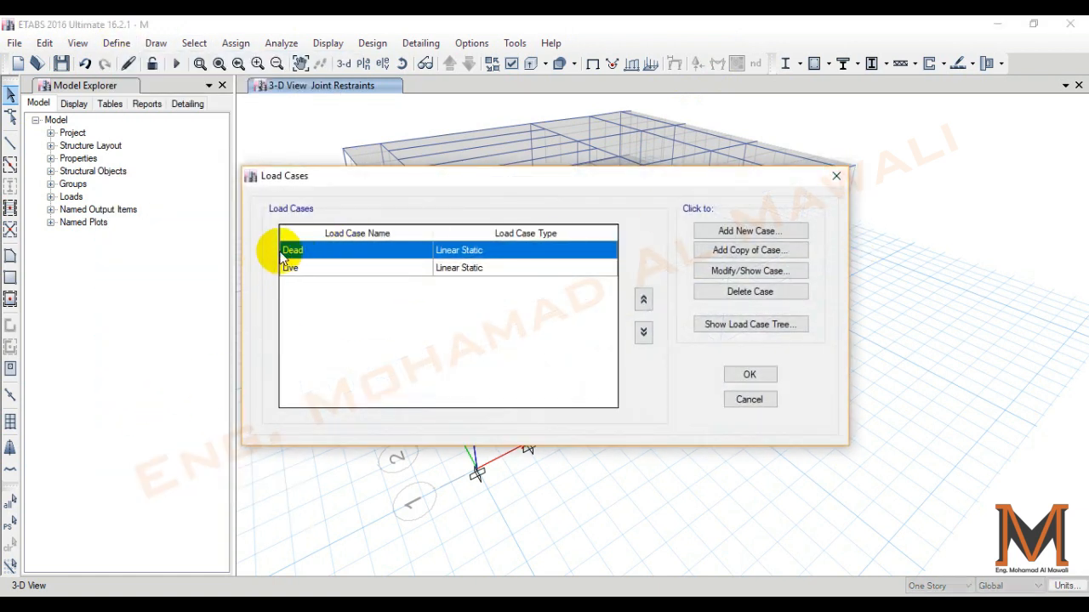
{"action": "left_click", "coordinate": [837, 176]}
{"action": "left_click", "coordinate": [115, 42]}
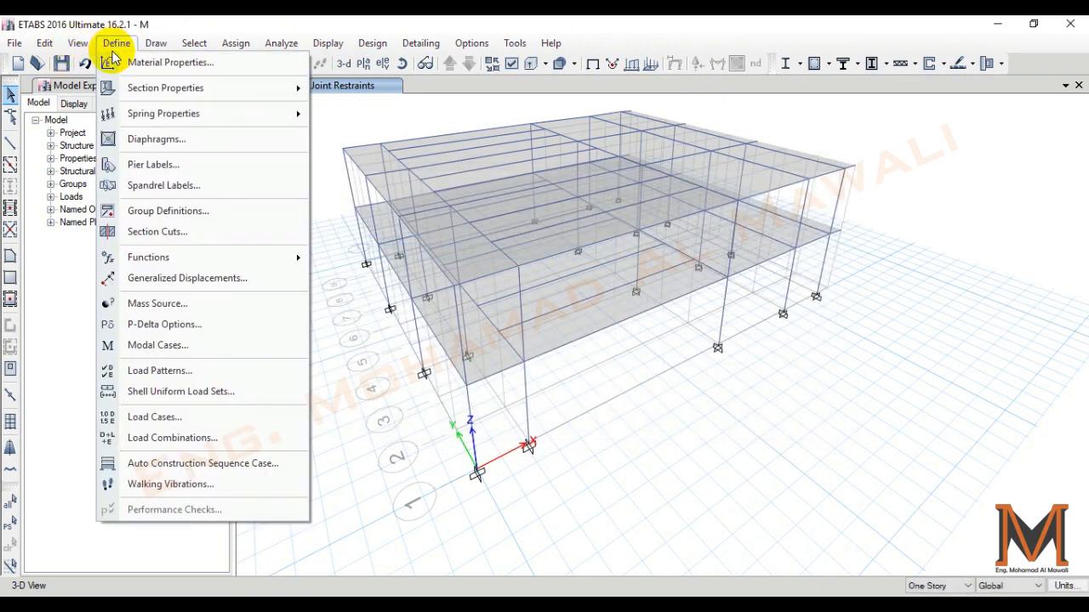
{"action": "left_click", "coordinate": [160, 371]}
{"action": "left_click", "coordinate": [281, 298]}
{"action": "left_click", "coordinate": [287, 289]}
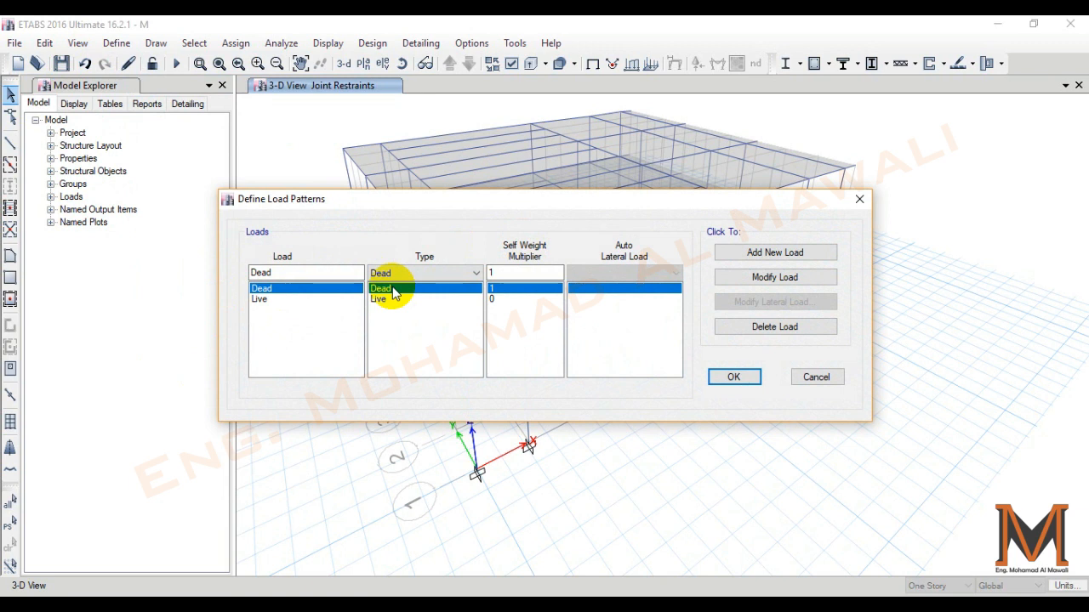
{"action": "left_click", "coordinate": [270, 299]}
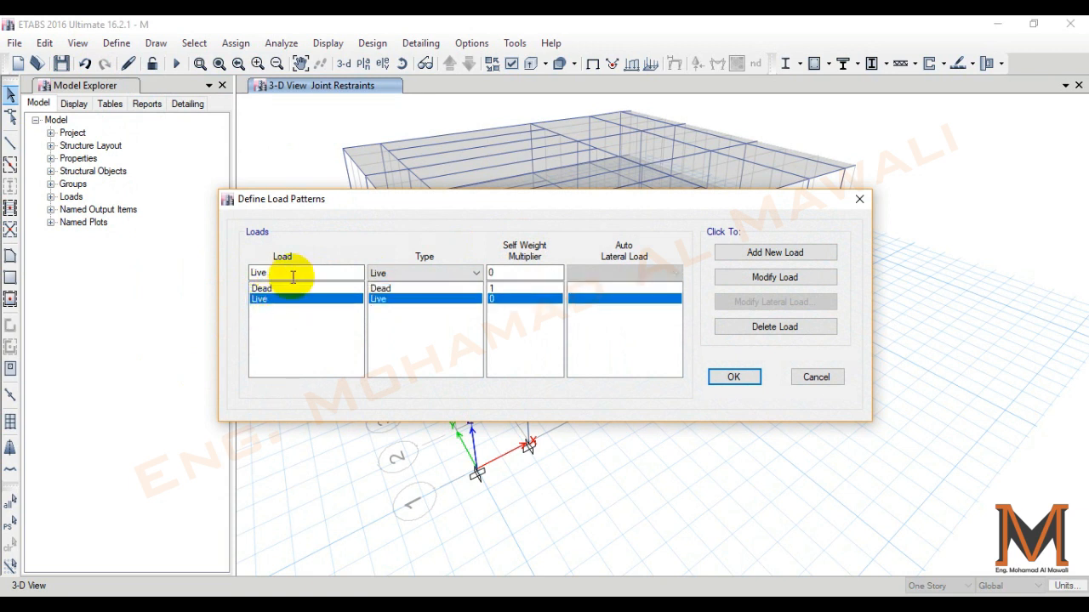
{"action": "left_click", "coordinate": [455, 272]}
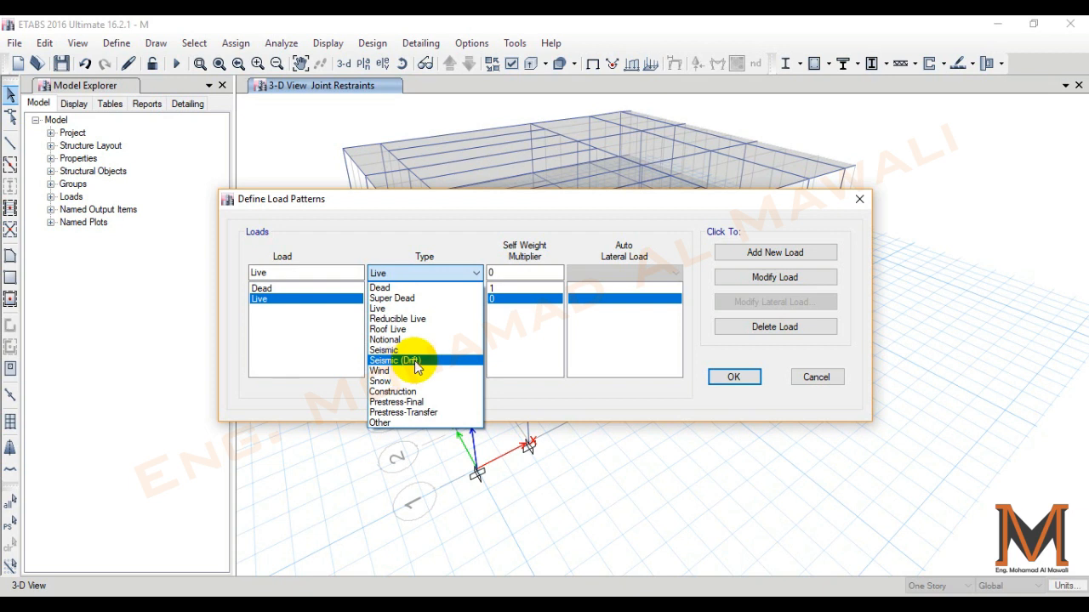
{"action": "left_click", "coordinate": [319, 338]}
{"action": "left_click", "coordinate": [332, 291]}
{"action": "left_click", "coordinate": [333, 300]}
{"action": "left_click", "coordinate": [333, 289]}
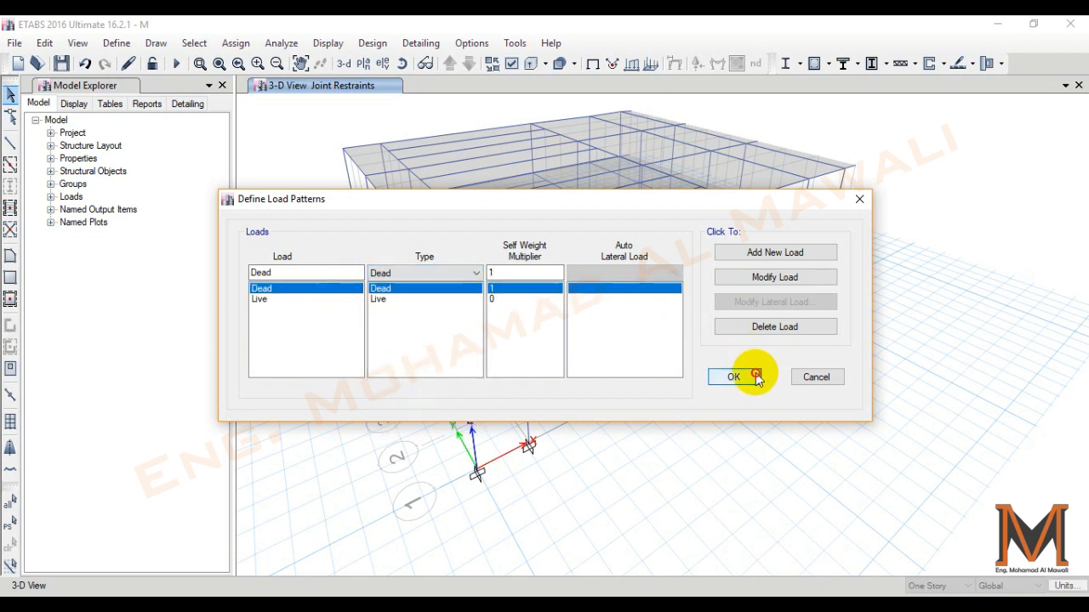
{"action": "left_click", "coordinate": [756, 377]}
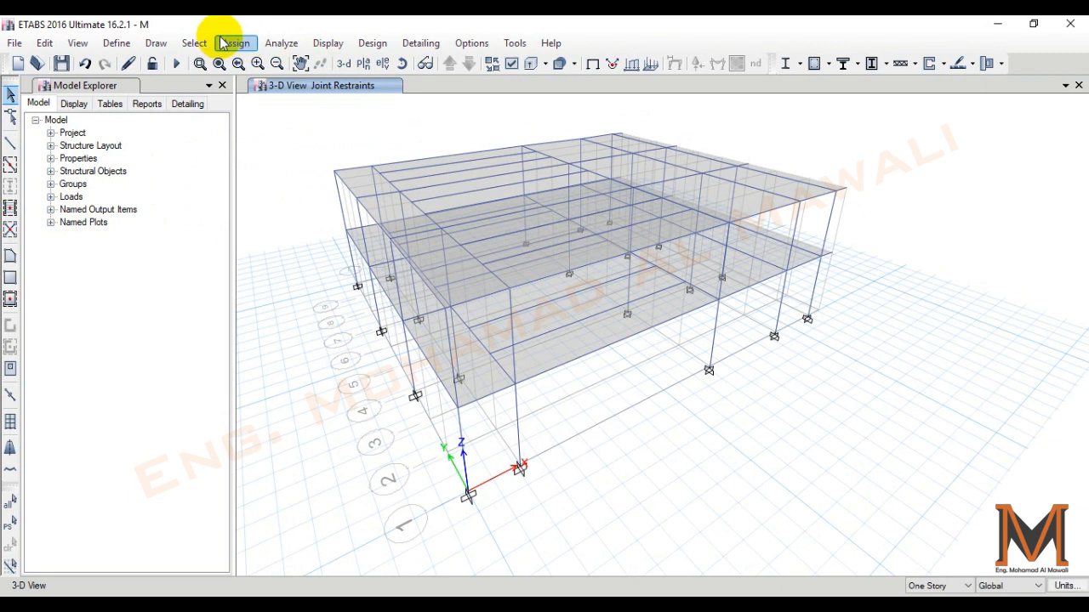
- Restore the previous selection, show it in the Story2 plan view and clear it
{"action": "left_click", "coordinate": [195, 44]}
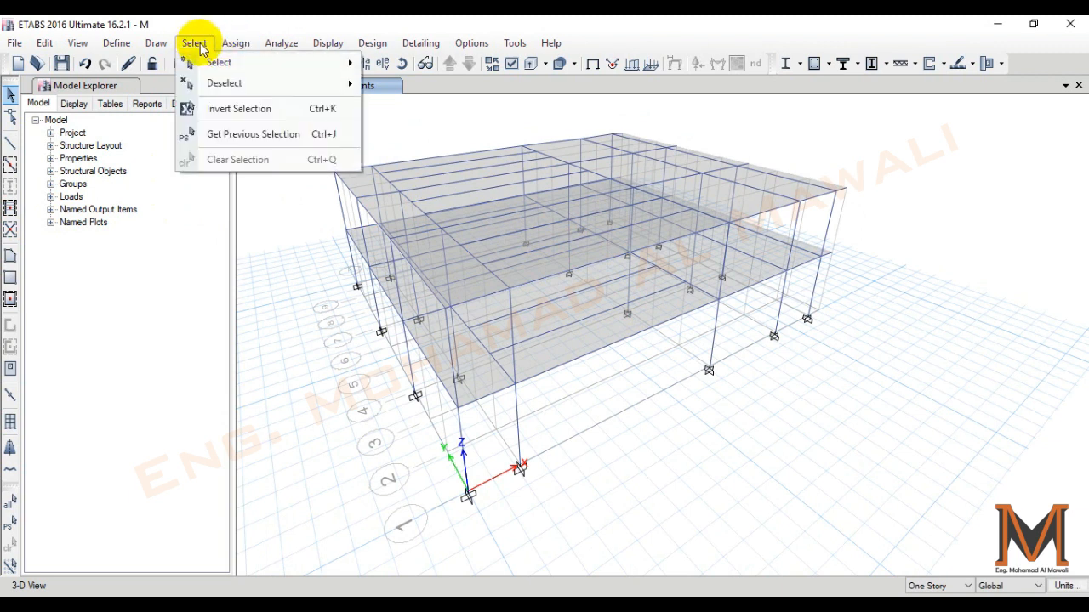
{"action": "left_click", "coordinate": [910, 248]}
{"action": "key", "text": "ctrl+j"}
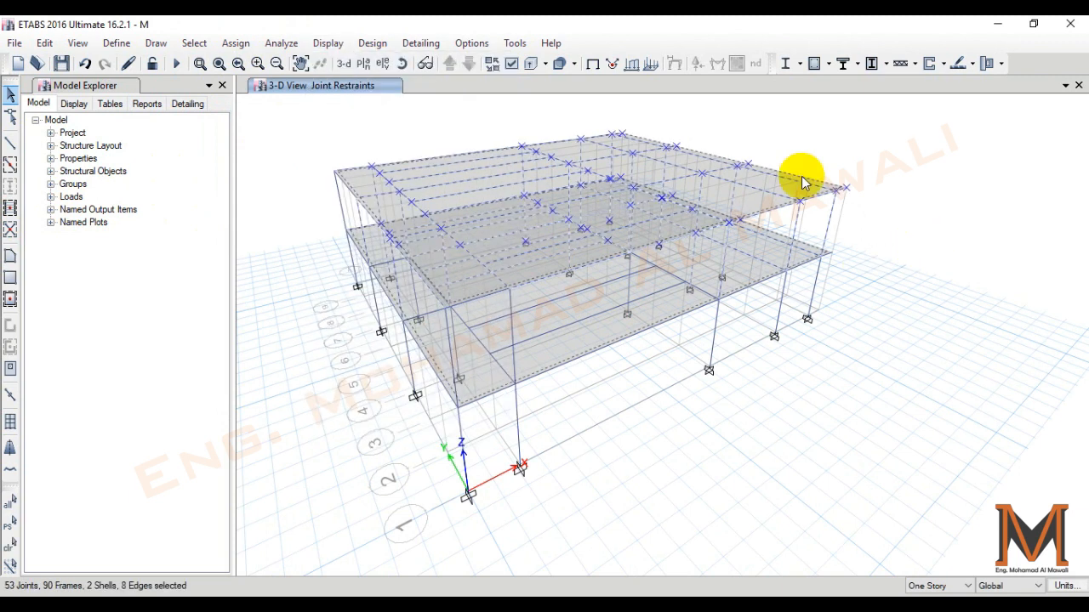
{"action": "left_click", "coordinate": [363, 65]}
{"action": "left_click", "coordinate": [606, 505]}
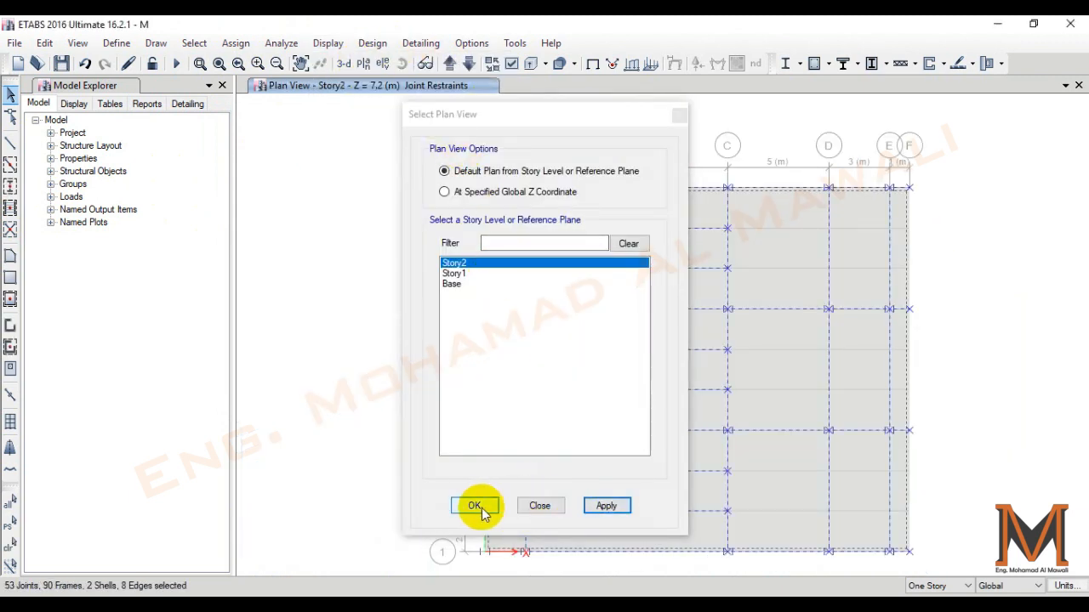
{"action": "left_click", "coordinate": [541, 506]}
{"action": "key", "text": "ctrl+q"}
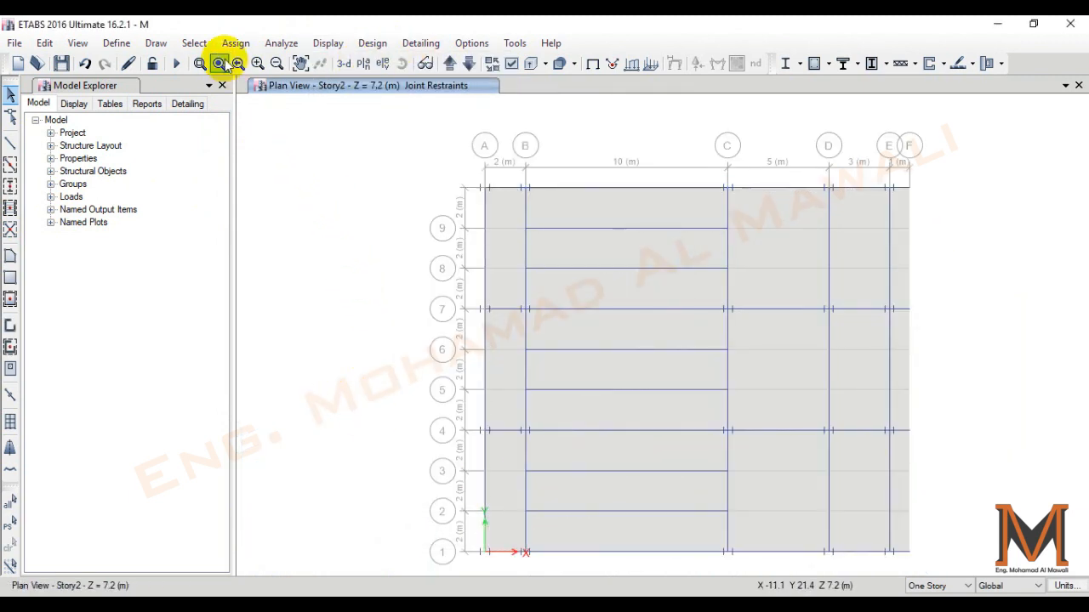
{"action": "left_click", "coordinate": [195, 44]}
{"action": "mouse_move", "coordinate": [216, 62]}
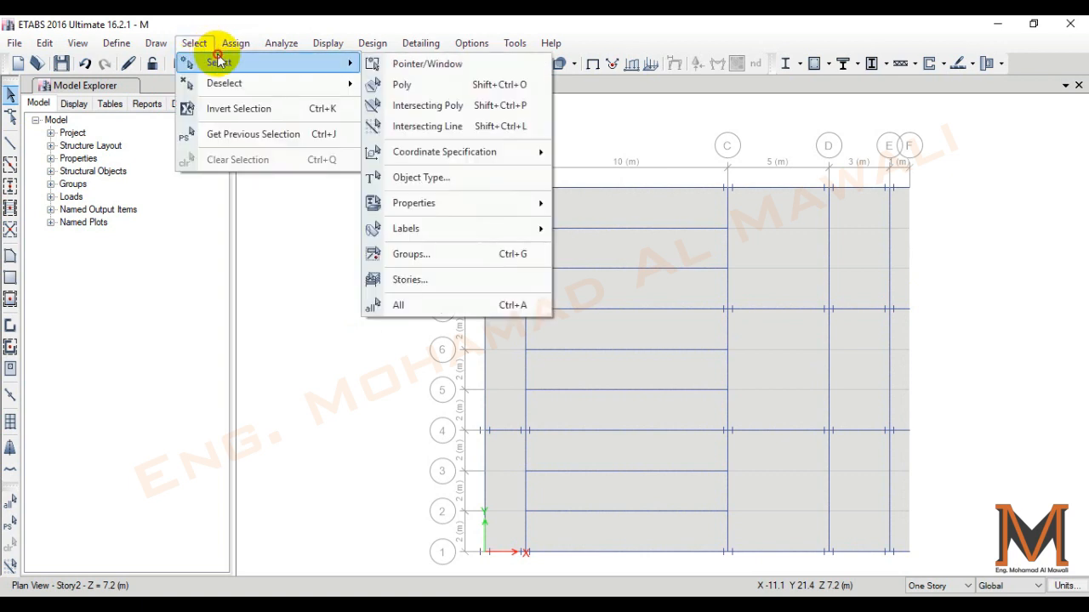
{"action": "left_click", "coordinate": [442, 179]}
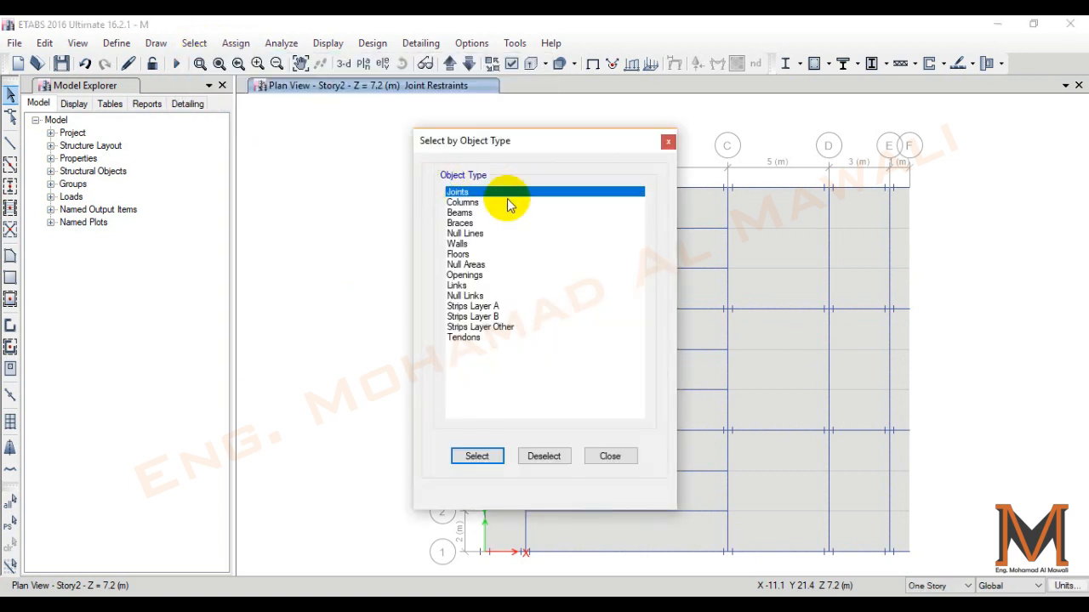
{"action": "left_click", "coordinate": [494, 203]}
{"action": "left_click", "coordinate": [494, 213]}
{"action": "left_click", "coordinate": [493, 223]}
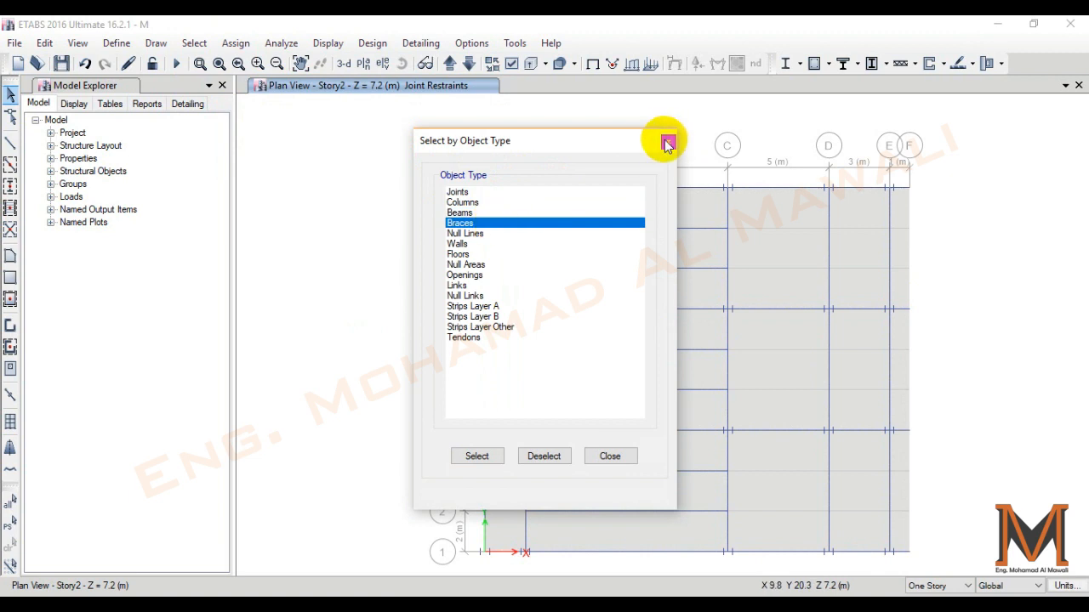
{"action": "left_click", "coordinate": [668, 142]}
- Select all frames with the HE220B section by frame property and inspect them in a 3-D view
{"action": "left_click", "coordinate": [194, 43]}
{"action": "mouse_move", "coordinate": [256, 62]}
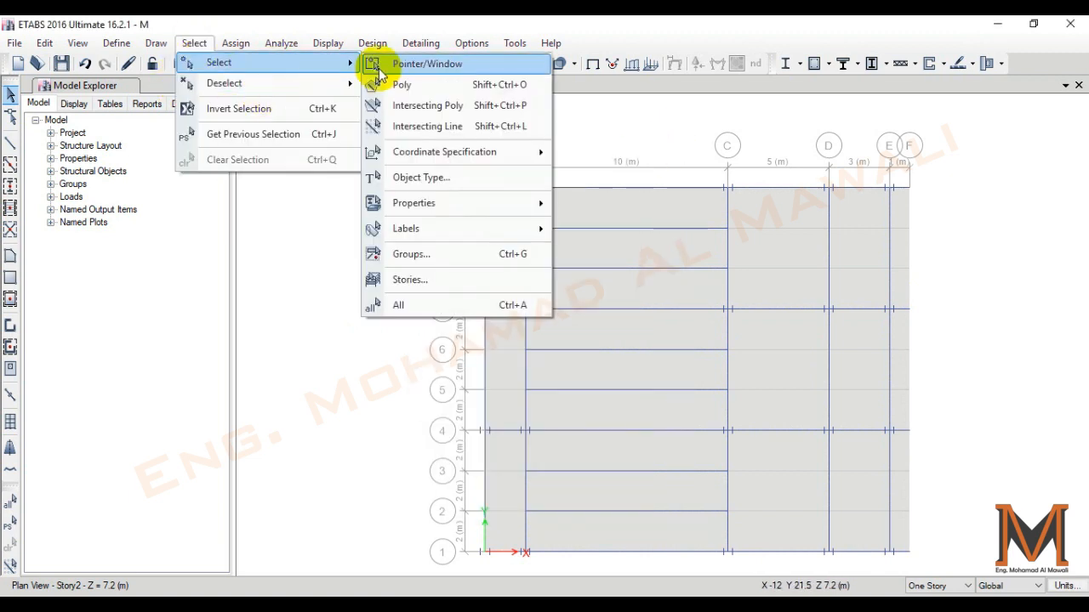
{"action": "mouse_move", "coordinate": [464, 203]}
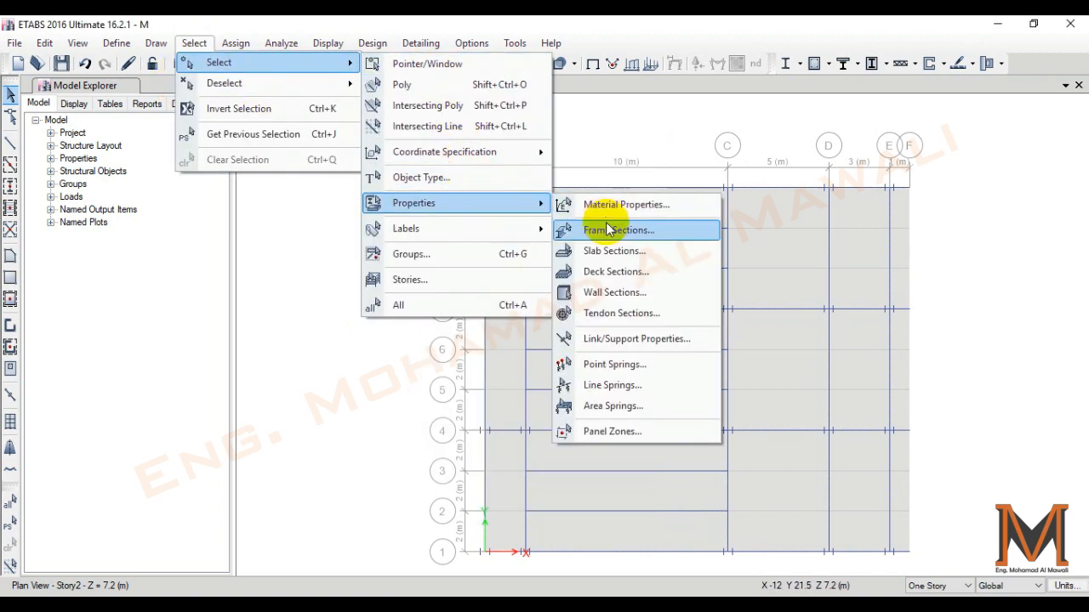
{"action": "left_click", "coordinate": [606, 228]}
{"action": "left_click", "coordinate": [170, 472]}
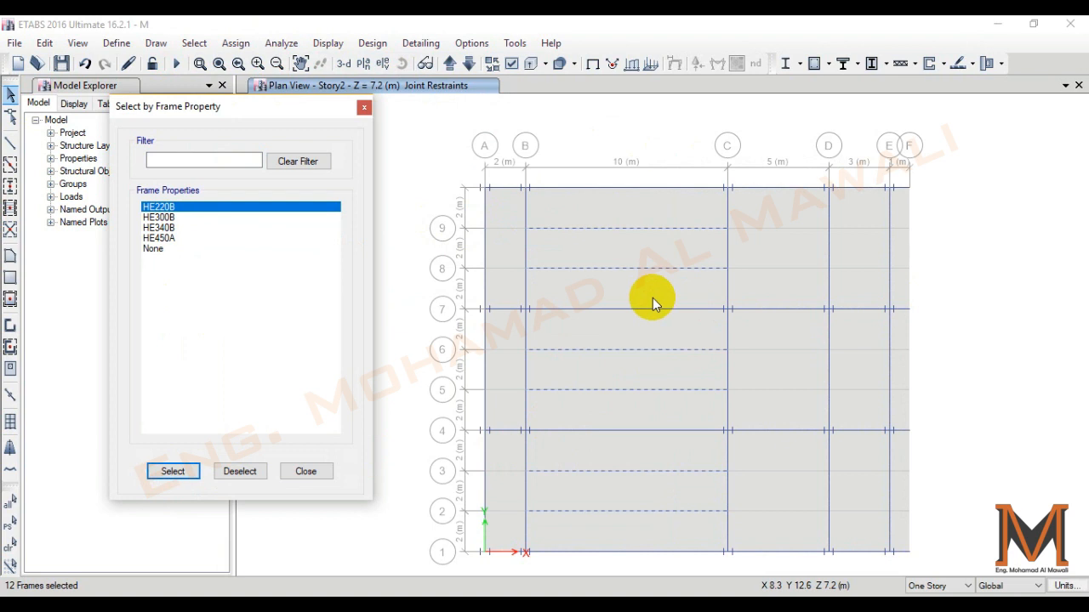
{"action": "left_click", "coordinate": [343, 64]}
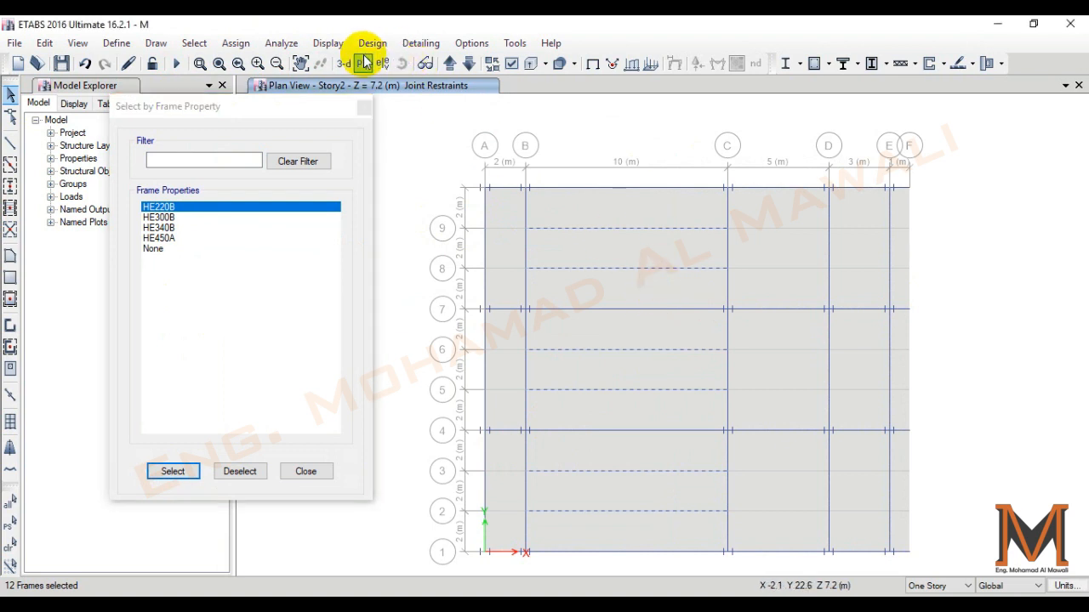
{"action": "scroll", "coordinate": [753, 411], "scroll_direction": "up", "scroll_amount": 5}
{"action": "middle_click_drag", "start_coordinate": [748, 393], "coordinate": [684, 300], "text": "shift"}
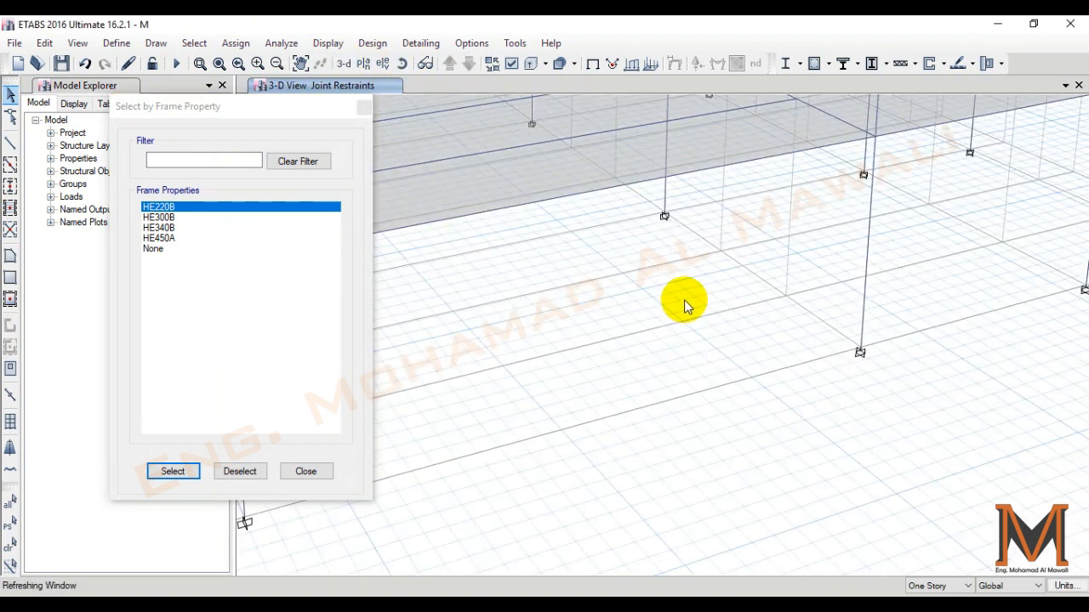
{"action": "middle_click_drag", "start_coordinate": [578, 151], "coordinate": [664, 273]}
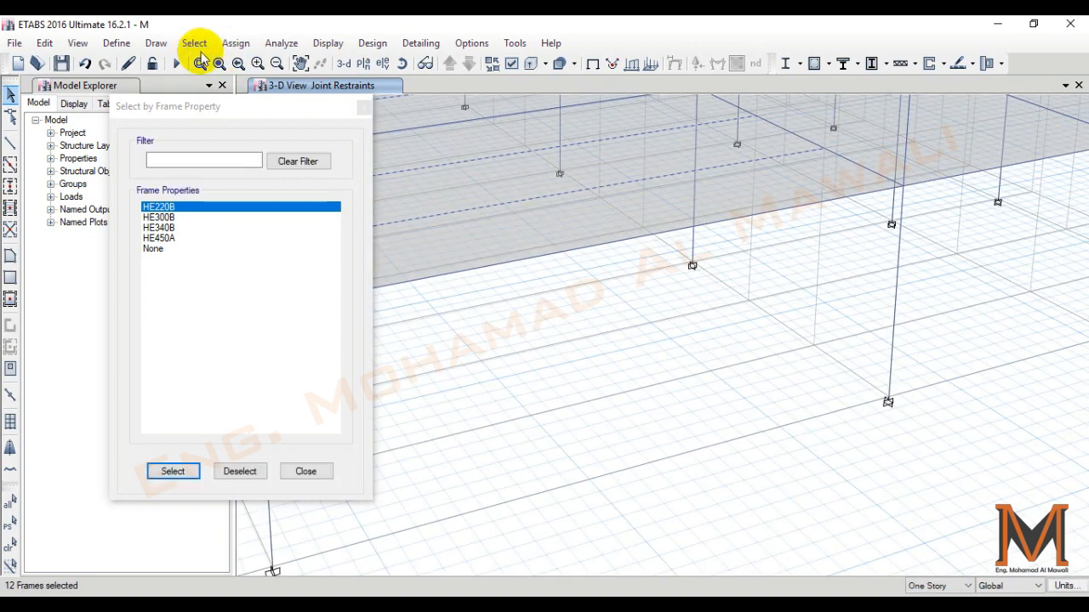
{"action": "left_click", "coordinate": [363, 106]}
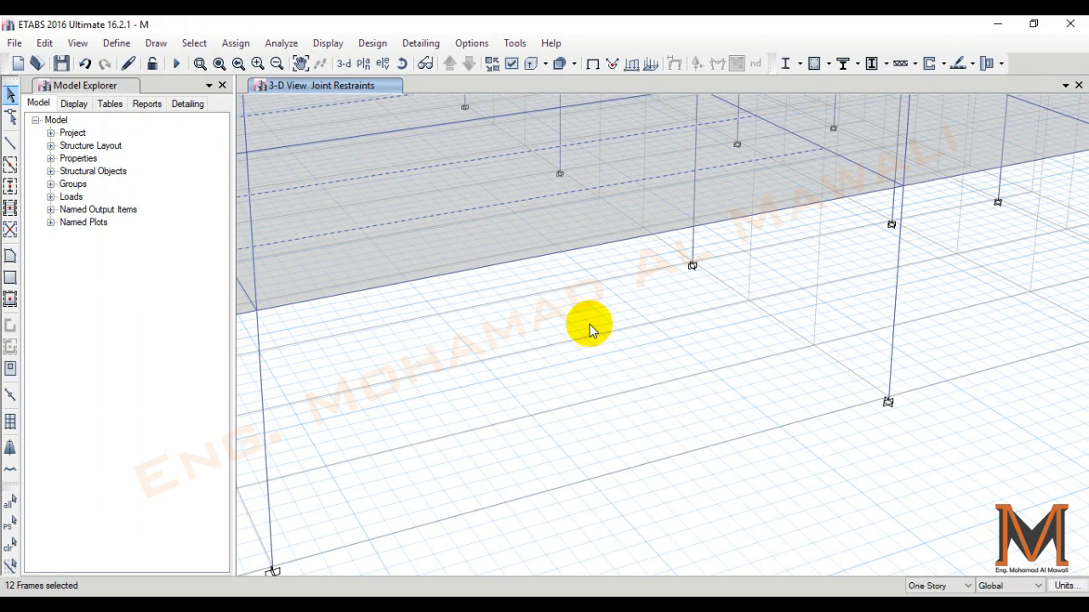
{"action": "scroll", "coordinate": [587, 325], "scroll_direction": "down", "scroll_amount": 5}
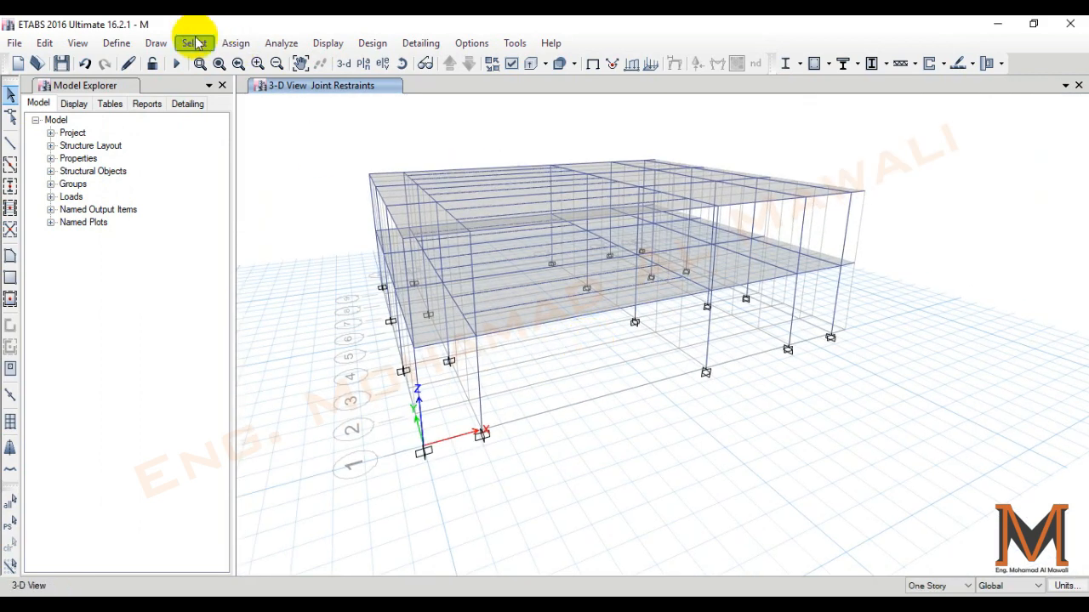
- Select the floor slabs of both stories by their slab section property
{"action": "left_click", "coordinate": [194, 42]}
{"action": "mouse_move", "coordinate": [219, 64]}
{"action": "mouse_move", "coordinate": [520, 204]}
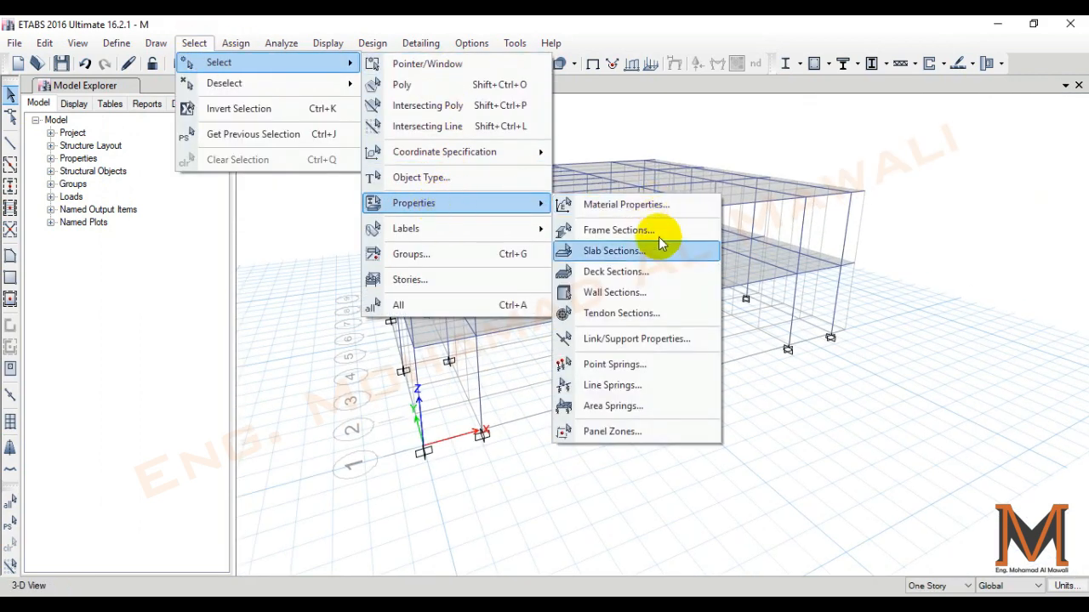
{"action": "left_click", "coordinate": [638, 254]}
{"action": "left_click", "coordinate": [451, 203]}
{"action": "left_click", "coordinate": [500, 461]}
{"action": "left_click", "coordinate": [610, 456]}
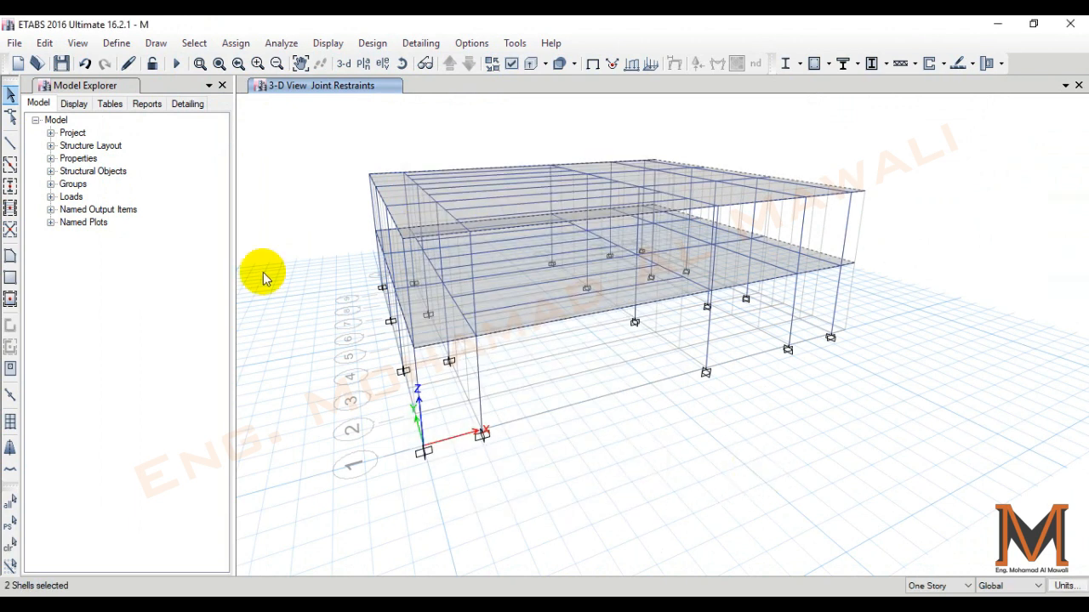
- Assign a uniform gravity load of 3 kN/m² in the Dead pattern to the selected slabs, replacing existing loads
{"action": "left_click", "coordinate": [236, 44]}
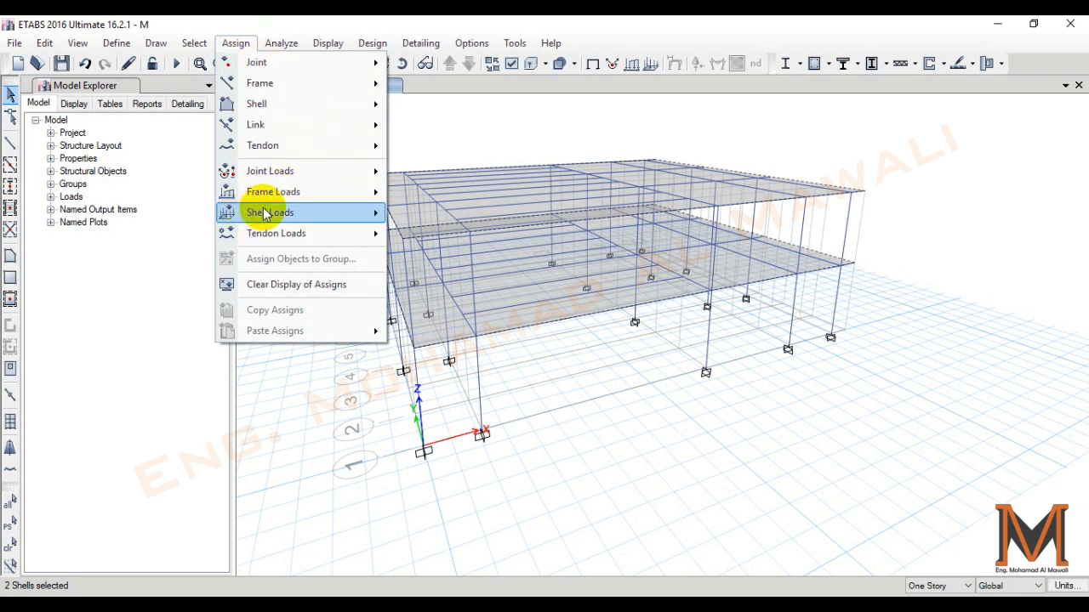
{"action": "mouse_move", "coordinate": [277, 214]}
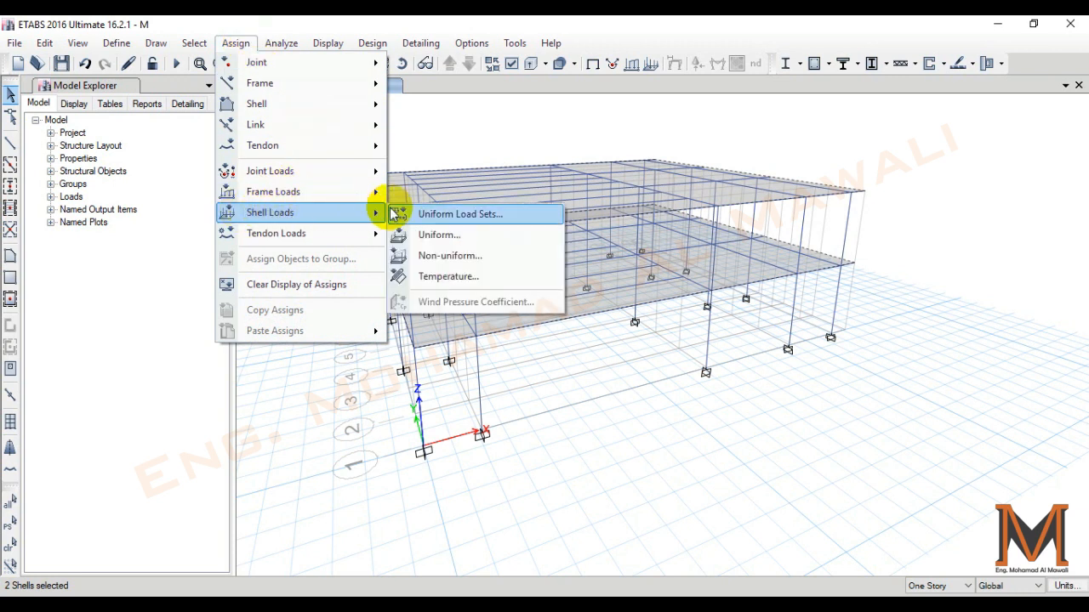
{"action": "left_click", "coordinate": [462, 238]}
{"action": "left_click", "coordinate": [595, 269]}
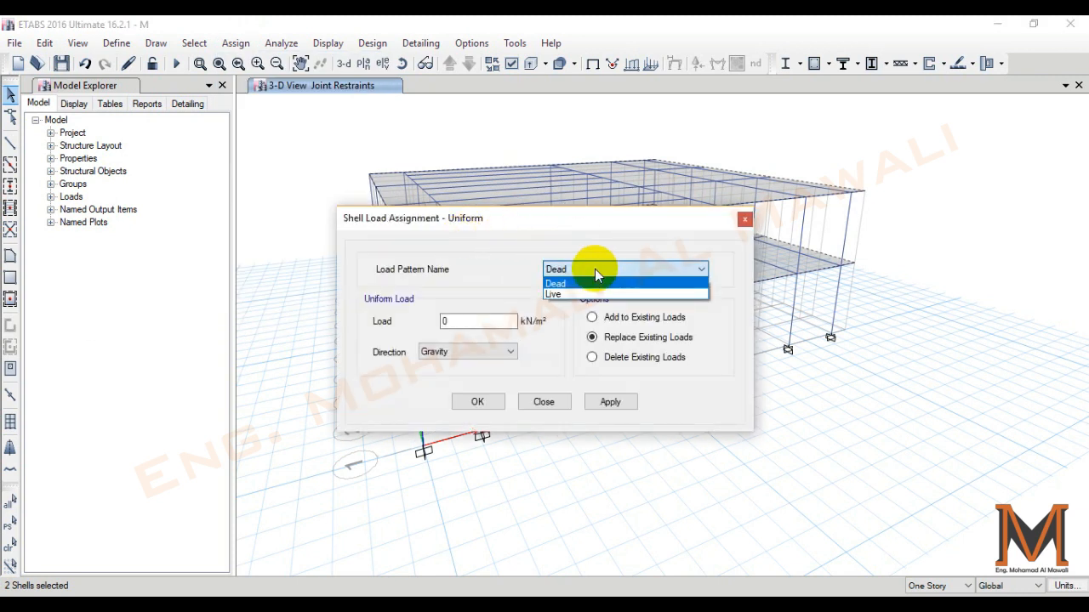
{"action": "left_click", "coordinate": [583, 283]}
{"action": "left_click", "coordinate": [445, 321]}
{"action": "type", "text": "3"}
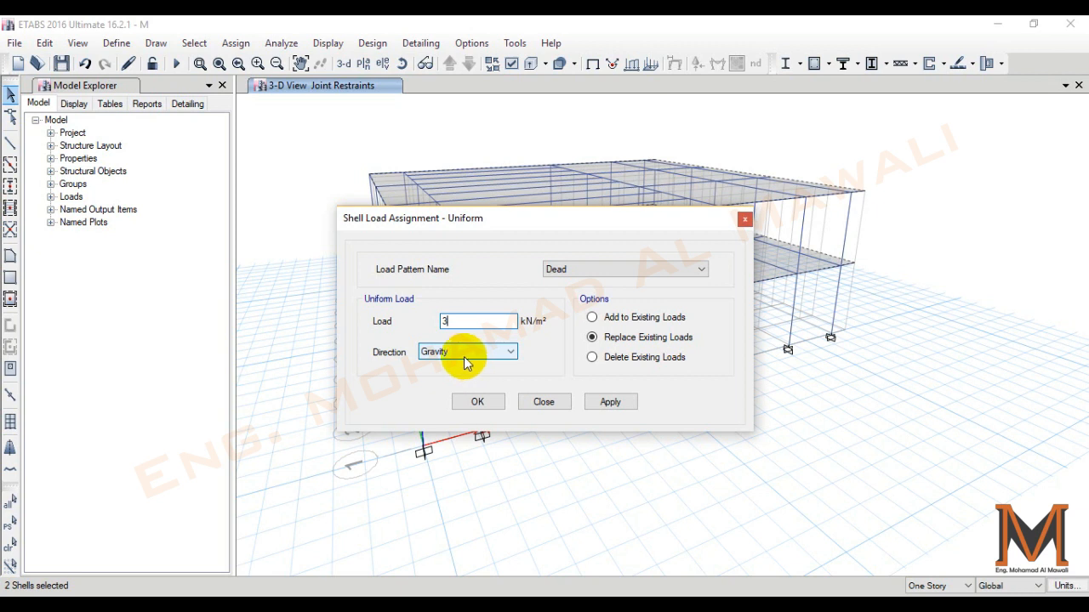
{"action": "left_click", "coordinate": [620, 358]}
{"action": "left_click", "coordinate": [620, 337]}
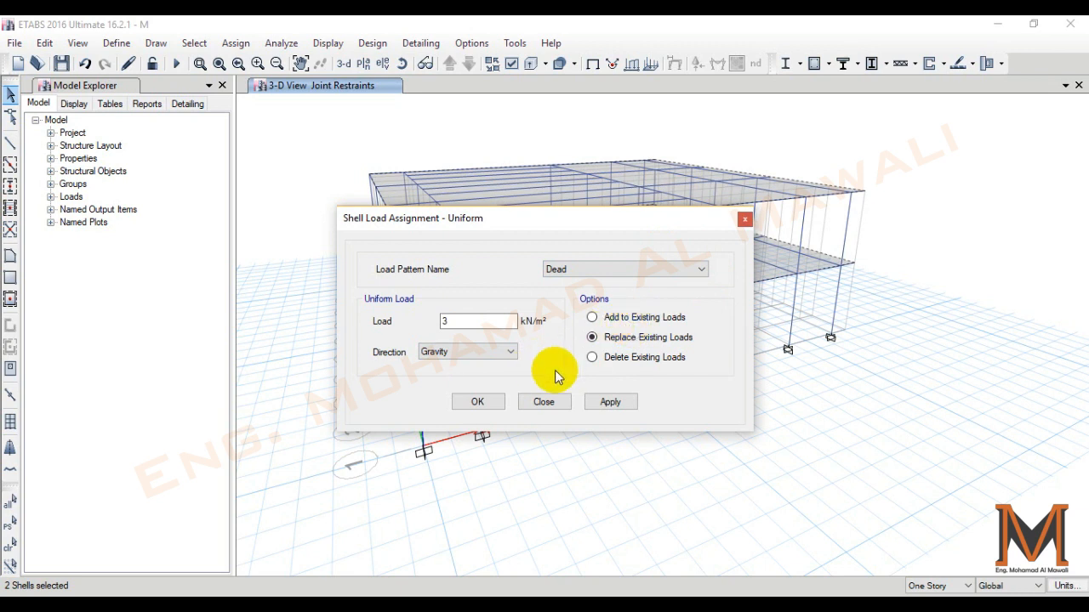
{"action": "left_click", "coordinate": [609, 404]}
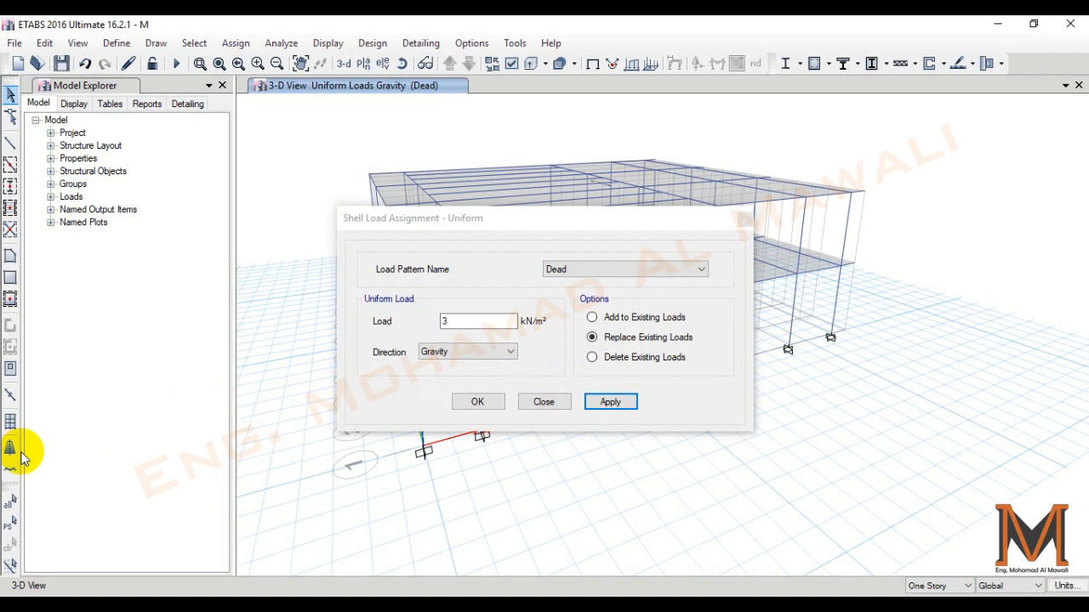
- Reselect the two slabs and assign them a uniform gravity load of 3 kN/m² in the Live pattern, replacing existing loads
{"action": "left_click", "coordinate": [12, 527]}
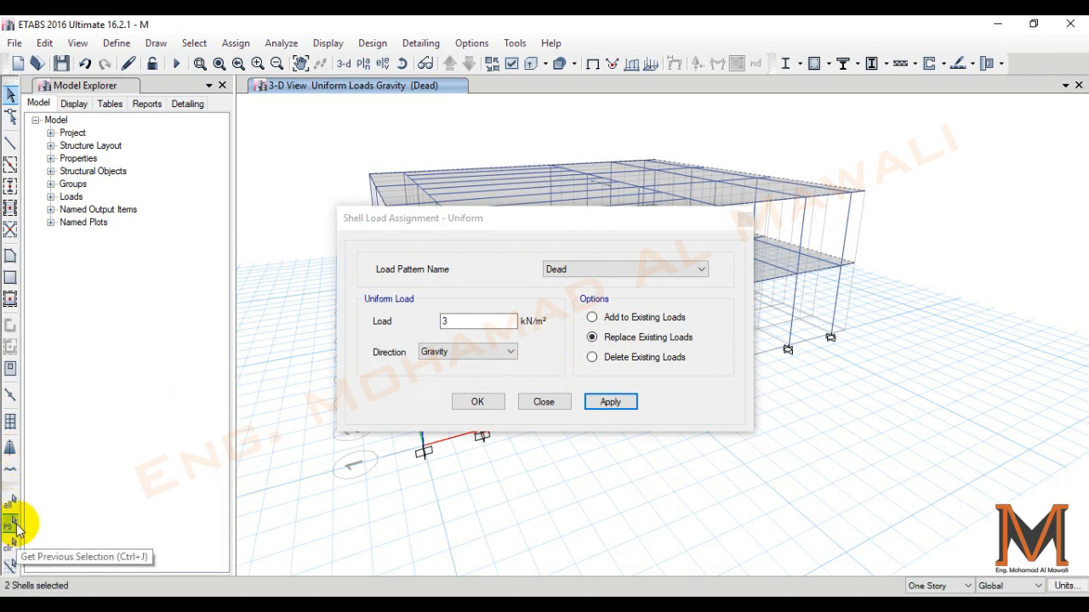
{"action": "left_click", "coordinate": [637, 268]}
{"action": "left_click", "coordinate": [575, 289]}
{"action": "left_click", "coordinate": [473, 320]}
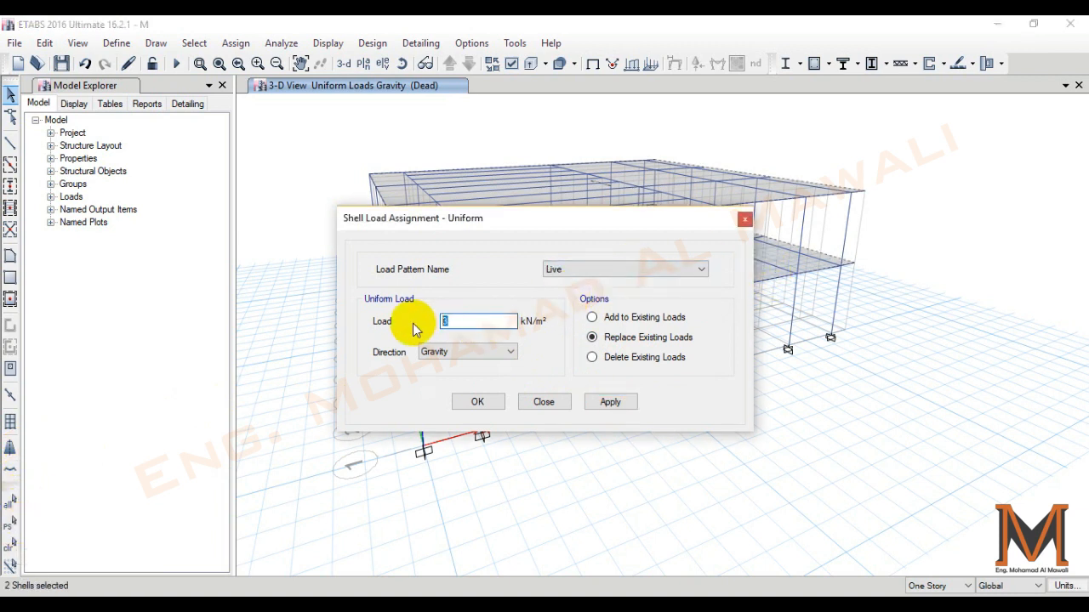
{"action": "left_click", "coordinate": [611, 401]}
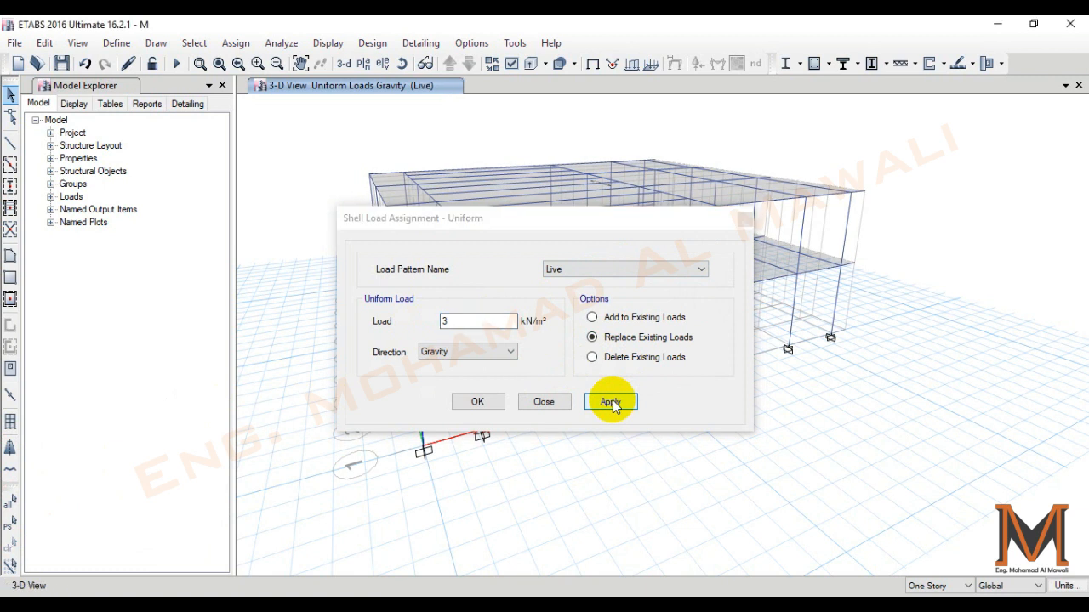
{"action": "left_click", "coordinate": [490, 402]}
{"action": "left_click", "coordinate": [312, 192]}
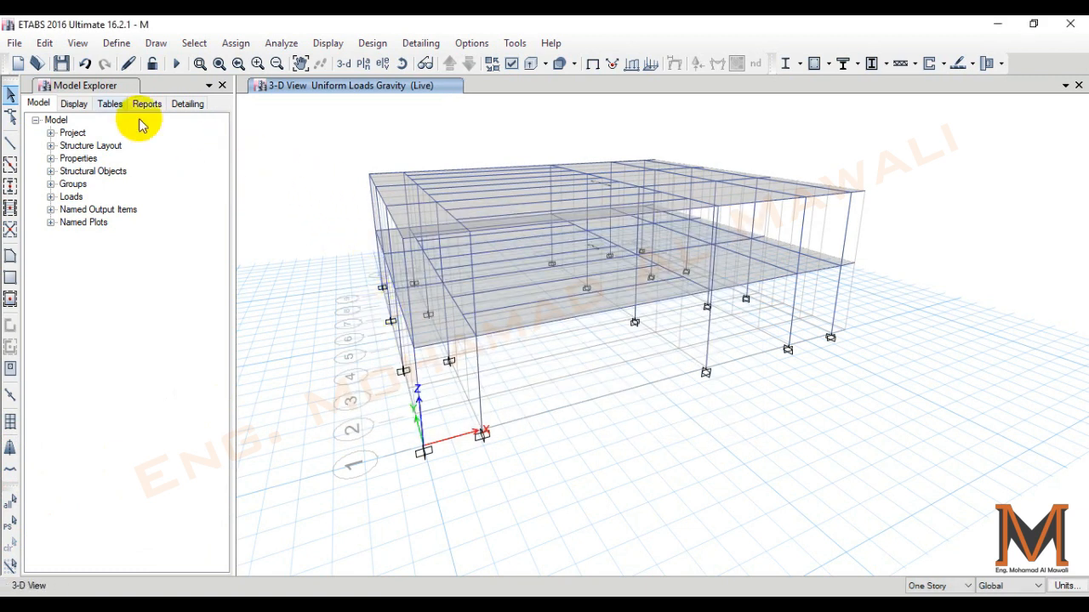
- Add a load combination named 1.35DL+1.5LL
{"action": "left_click", "coordinate": [114, 43]}
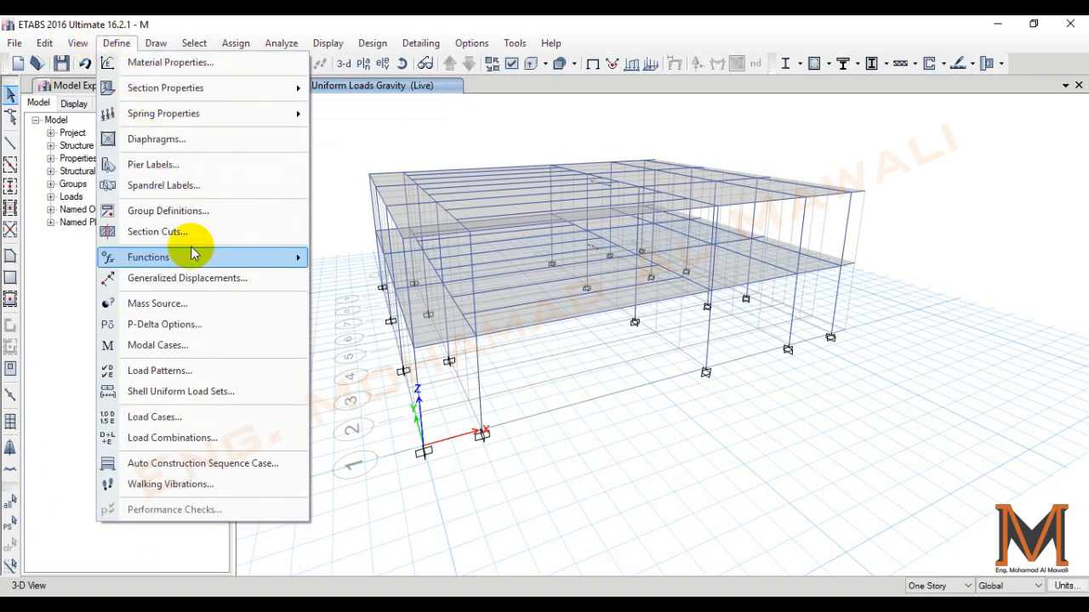
{"action": "left_click", "coordinate": [167, 438]}
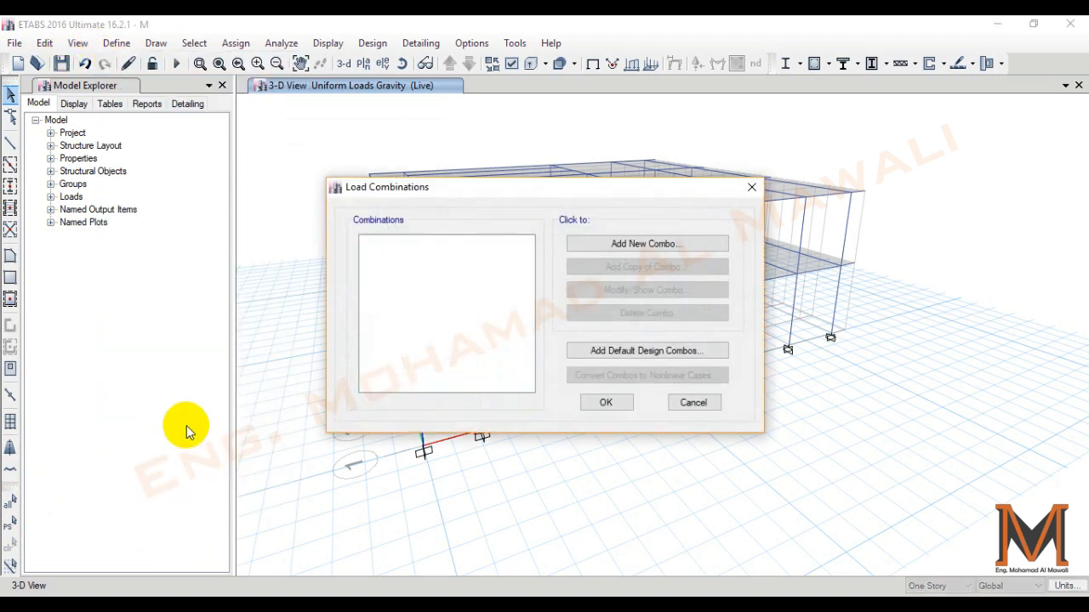
{"action": "left_click", "coordinate": [634, 245]}
{"action": "double_click", "coordinate": [566, 185]}
{"action": "type", "text": "1.35D"}
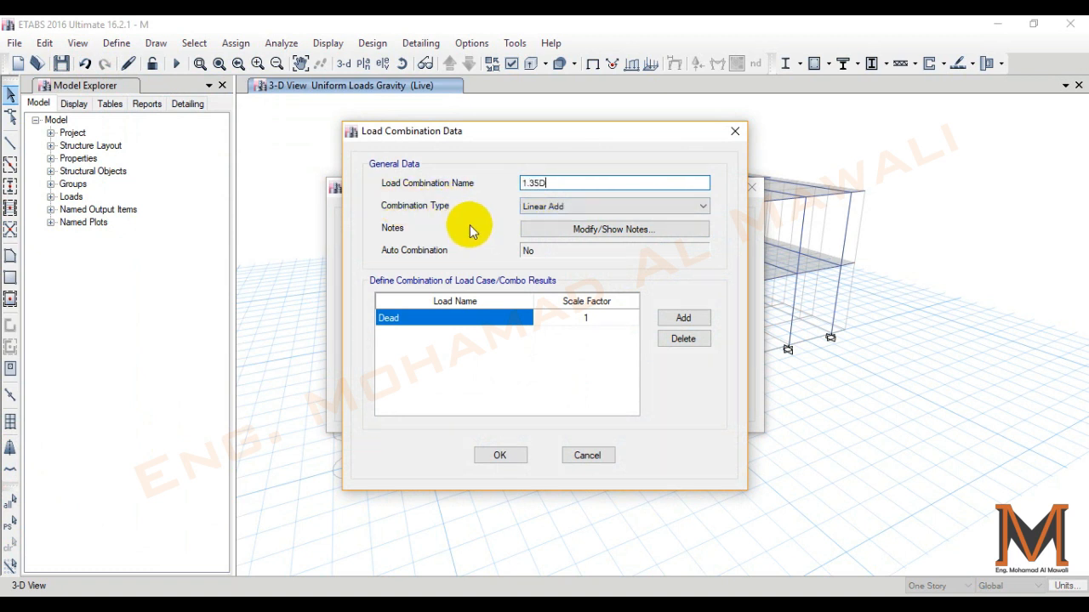
{"action": "type", "text": "L+1"}
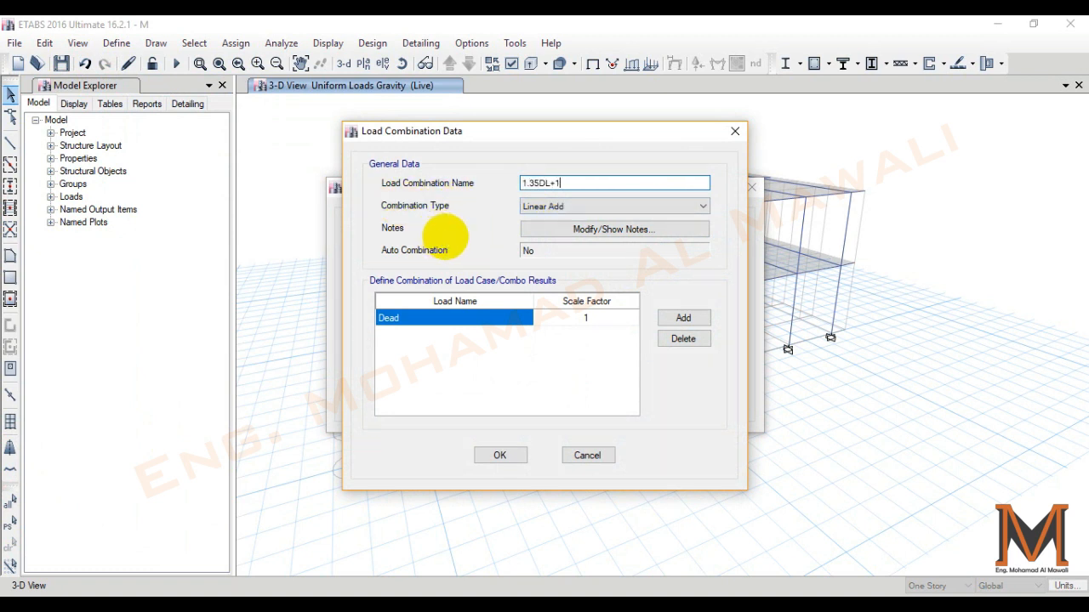
{"action": "type", "text": ".5LL"}
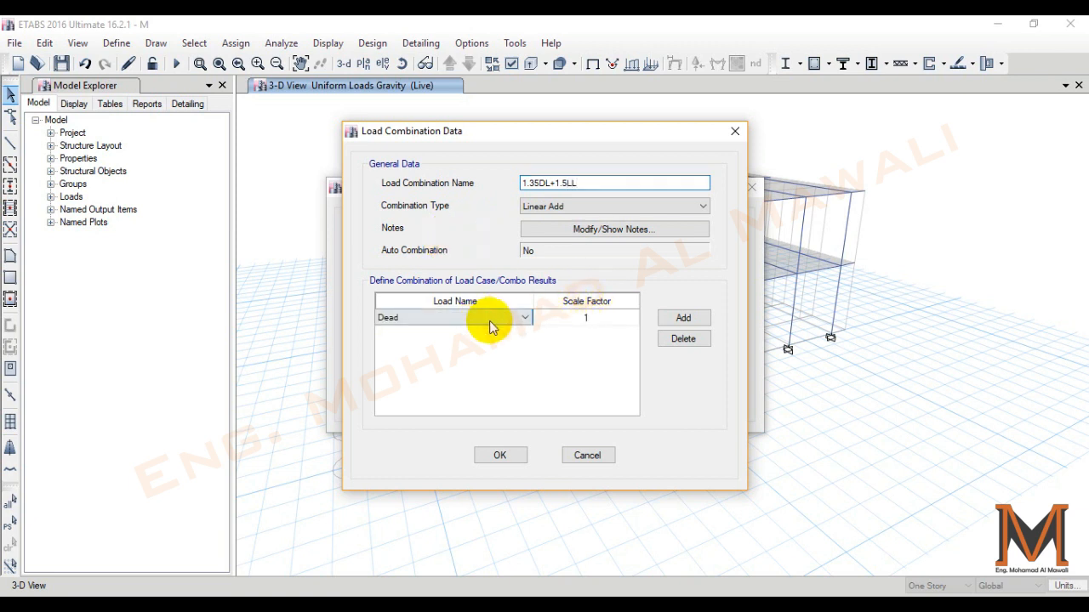
- Define the 1.35DL+1.5LL combination with Dead at scale factor 1.35 and Live at scale factor 1.5
{"action": "left_click", "coordinate": [599, 323]}
{"action": "type", "text": "1.35"}
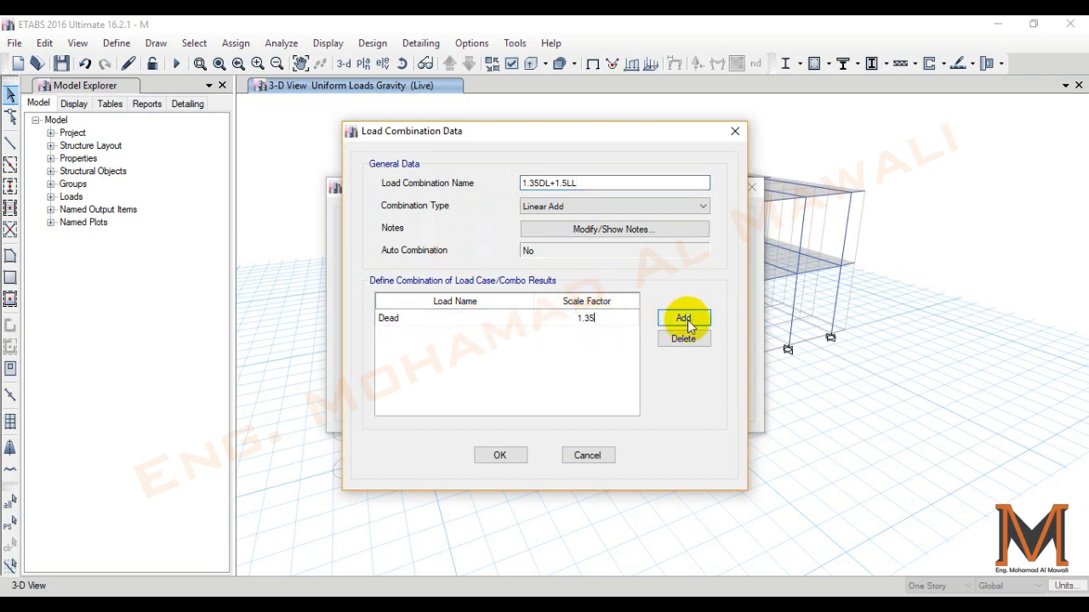
{"action": "left_click", "coordinate": [683, 318]}
{"action": "left_click", "coordinate": [506, 335]}
{"action": "left_click", "coordinate": [441, 360]}
{"action": "left_click", "coordinate": [587, 335]}
{"action": "type", "text": "1.5"}
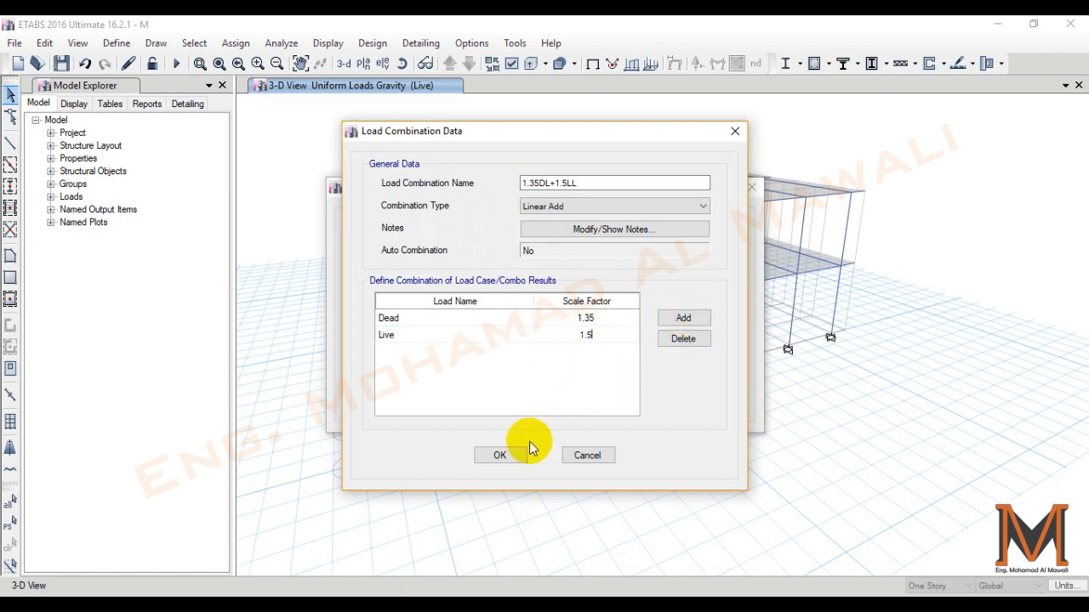
{"action": "left_click", "coordinate": [502, 452]}
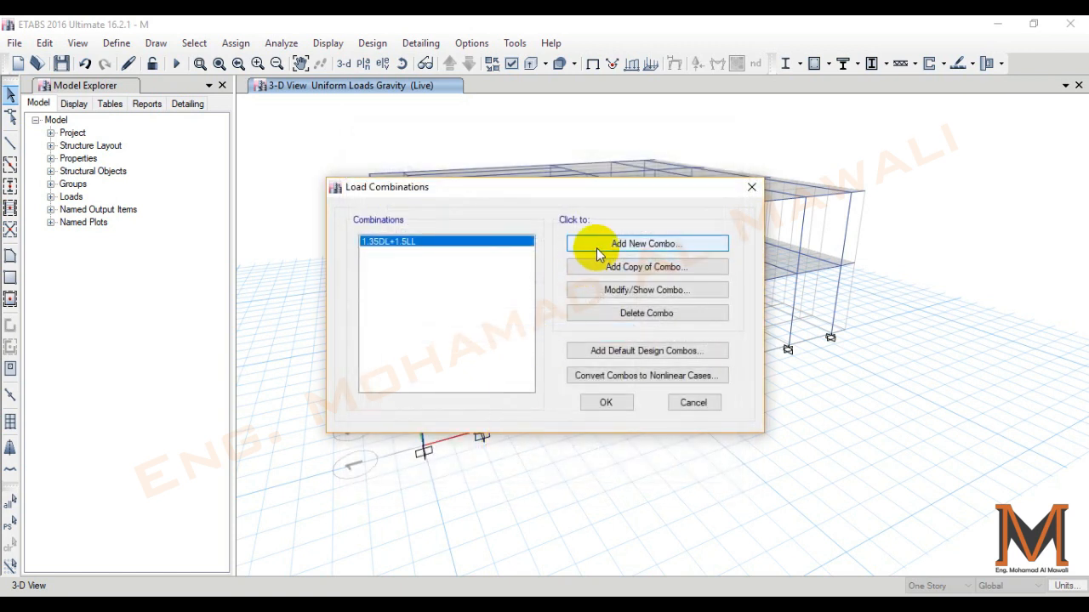
- Add a Linear Add combination named DL+LL with Dead and Live at scale factor 1, and save the model
{"action": "left_click", "coordinate": [599, 247]}
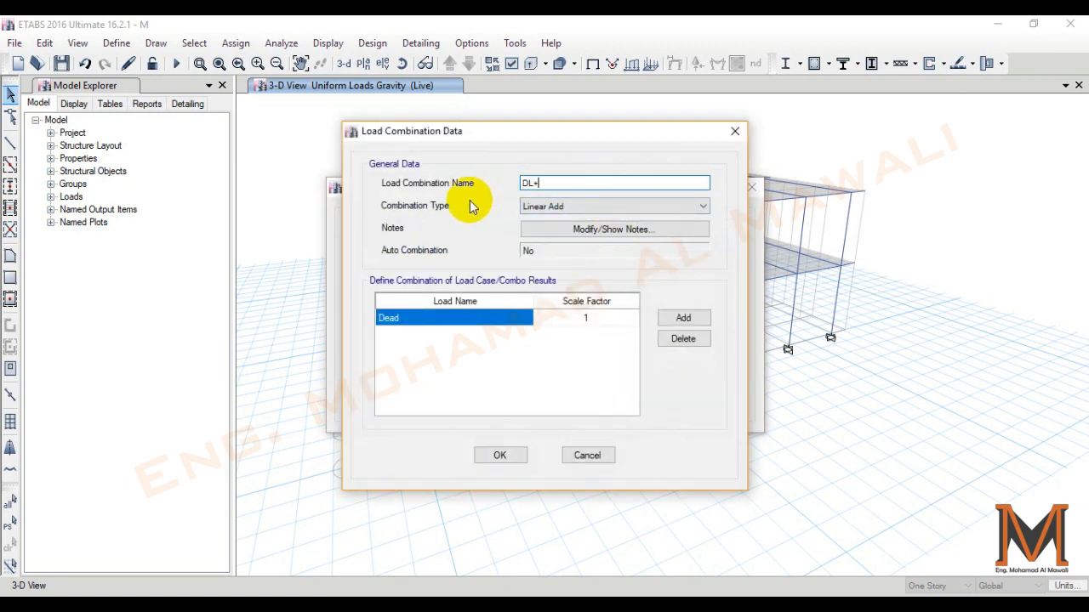
{"action": "left_click", "coordinate": [577, 207]}
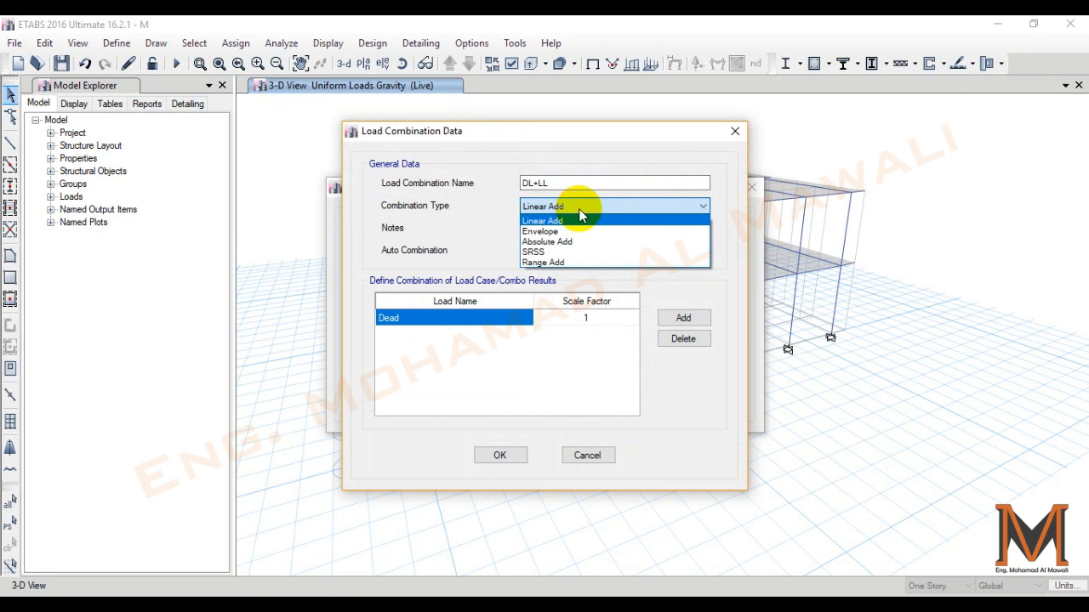
{"action": "left_click", "coordinate": [628, 208]}
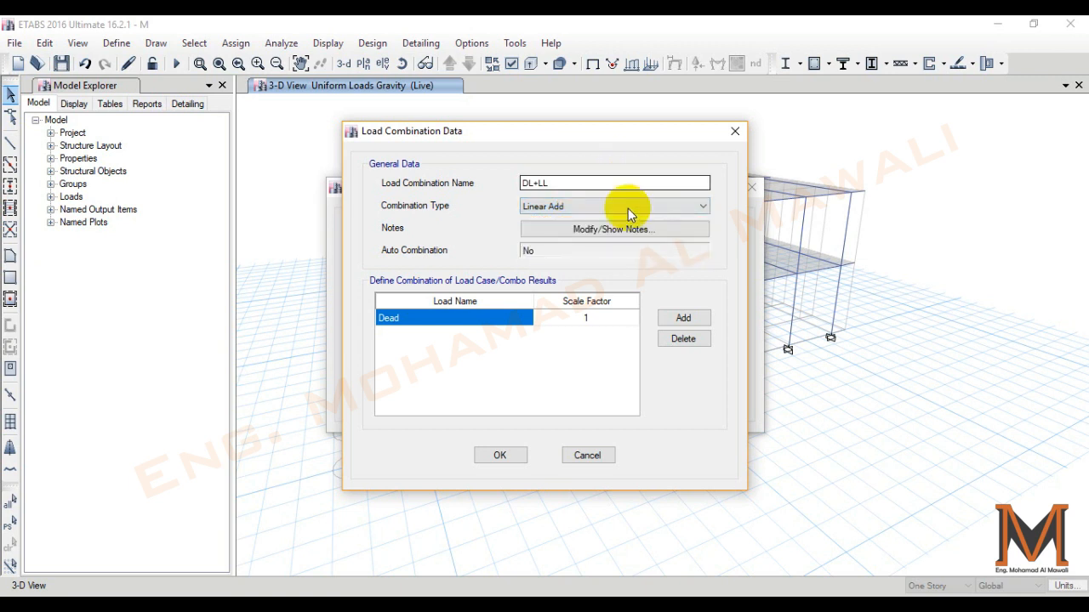
{"action": "left_click", "coordinate": [683, 317]}
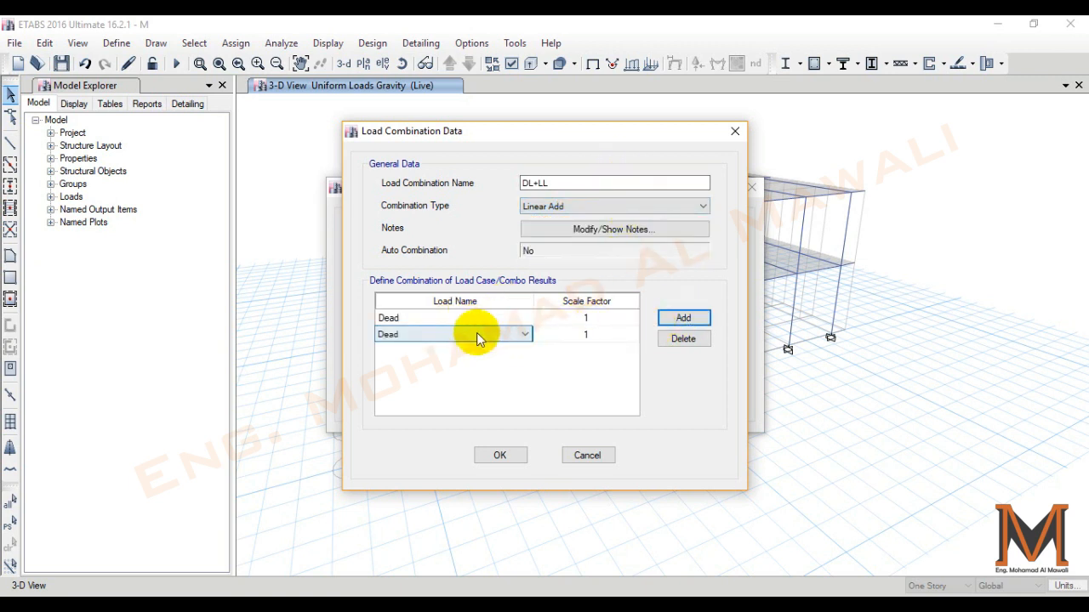
{"action": "left_click", "coordinate": [476, 339]}
{"action": "left_click", "coordinate": [412, 369]}
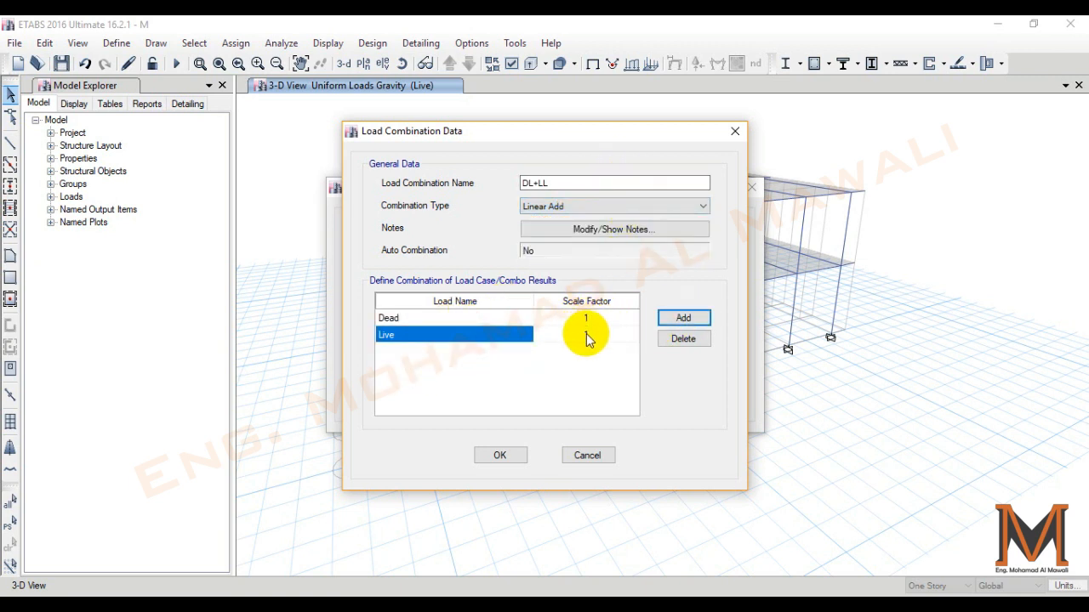
{"action": "left_click", "coordinate": [501, 455]}
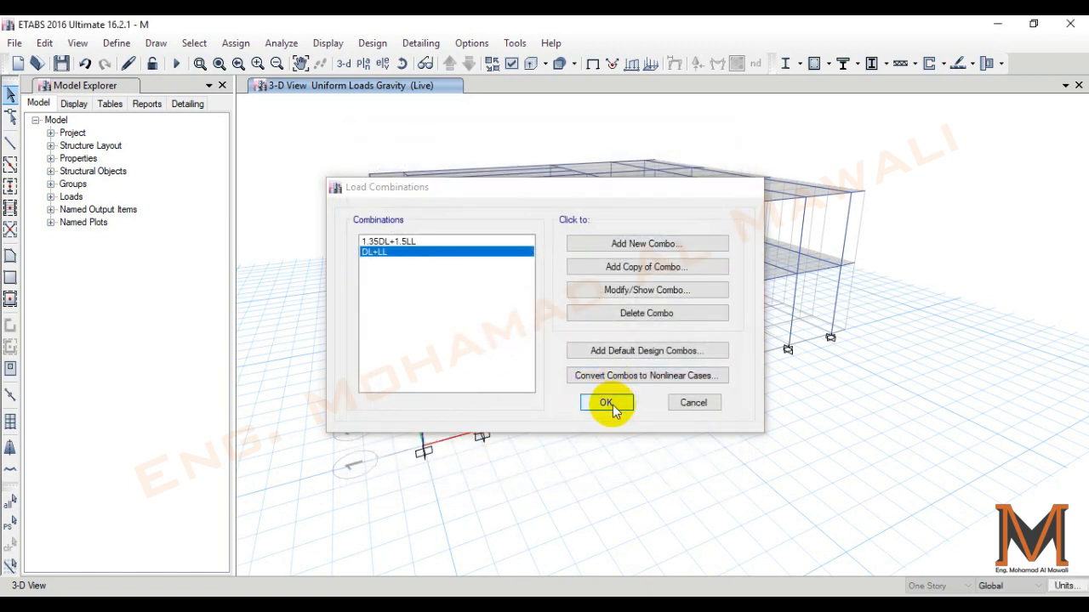
{"action": "left_click", "coordinate": [611, 404]}
{"action": "left_click", "coordinate": [61, 64]}
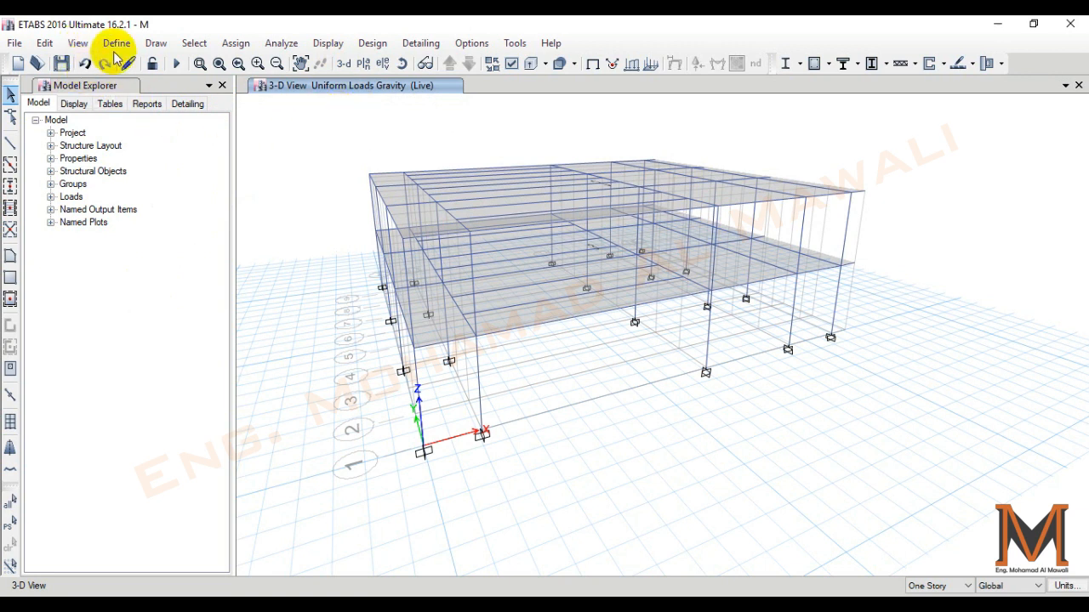
- Select all beams of the model by object type
{"action": "left_click", "coordinate": [196, 42]}
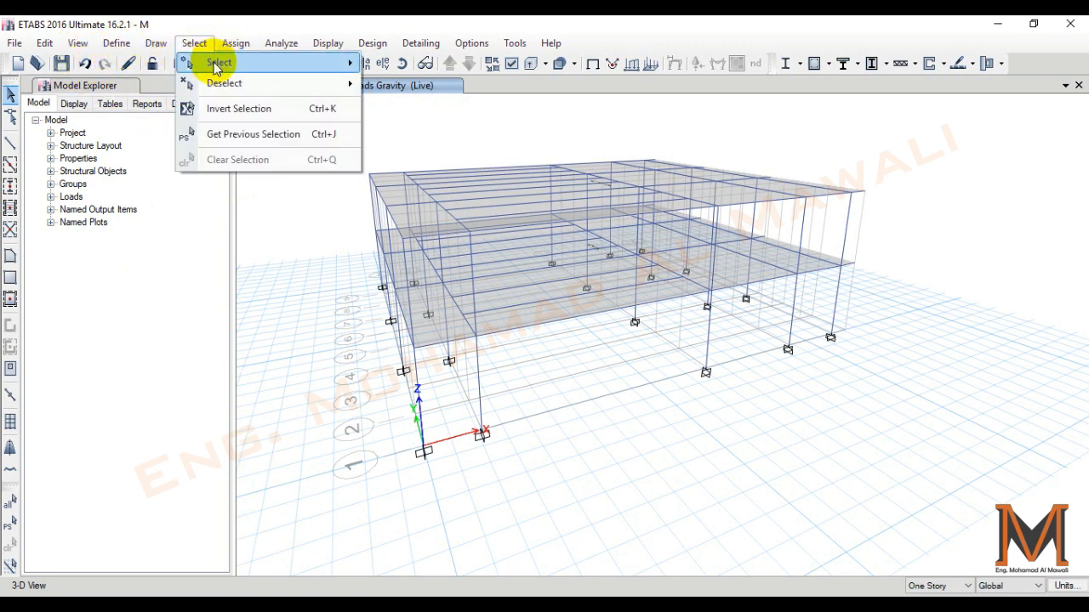
{"action": "mouse_move", "coordinate": [215, 65]}
{"action": "left_click", "coordinate": [463, 181]}
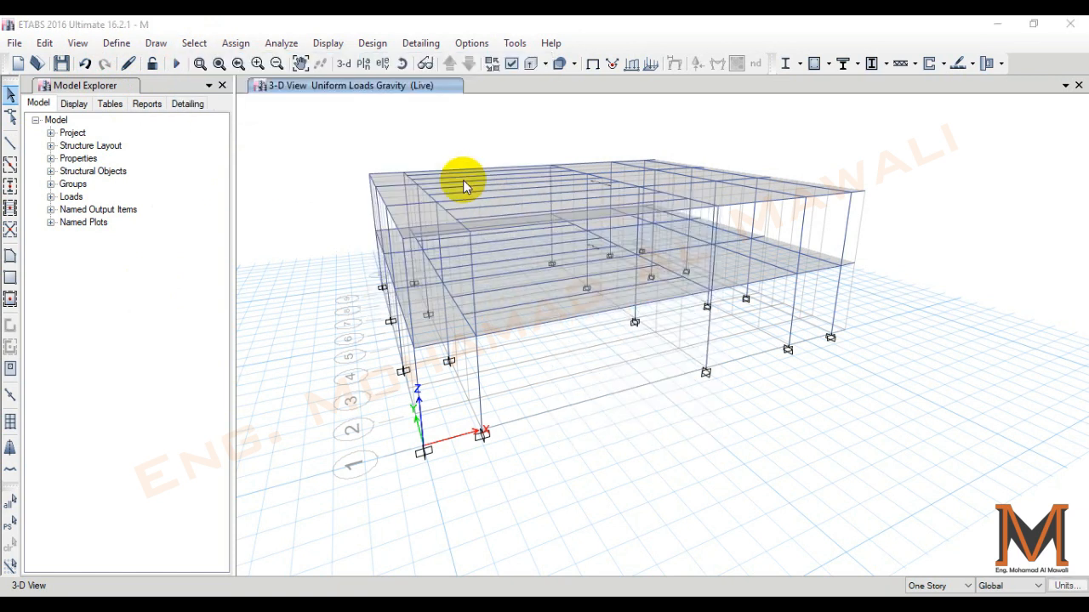
{"action": "left_click", "coordinate": [464, 213]}
{"action": "left_click", "coordinate": [480, 457]}
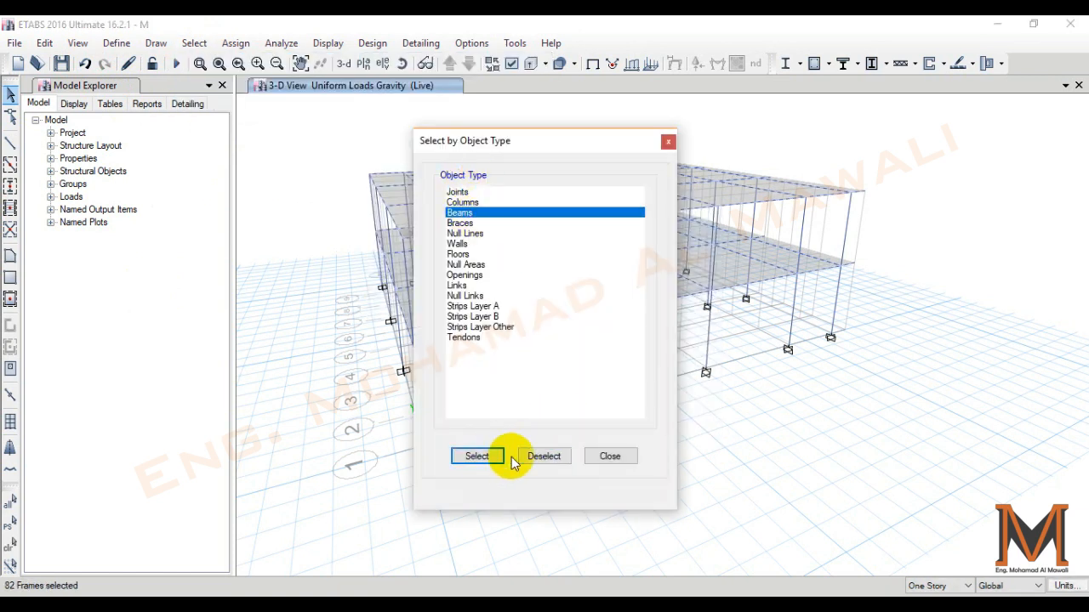
{"action": "left_click", "coordinate": [606, 456]}
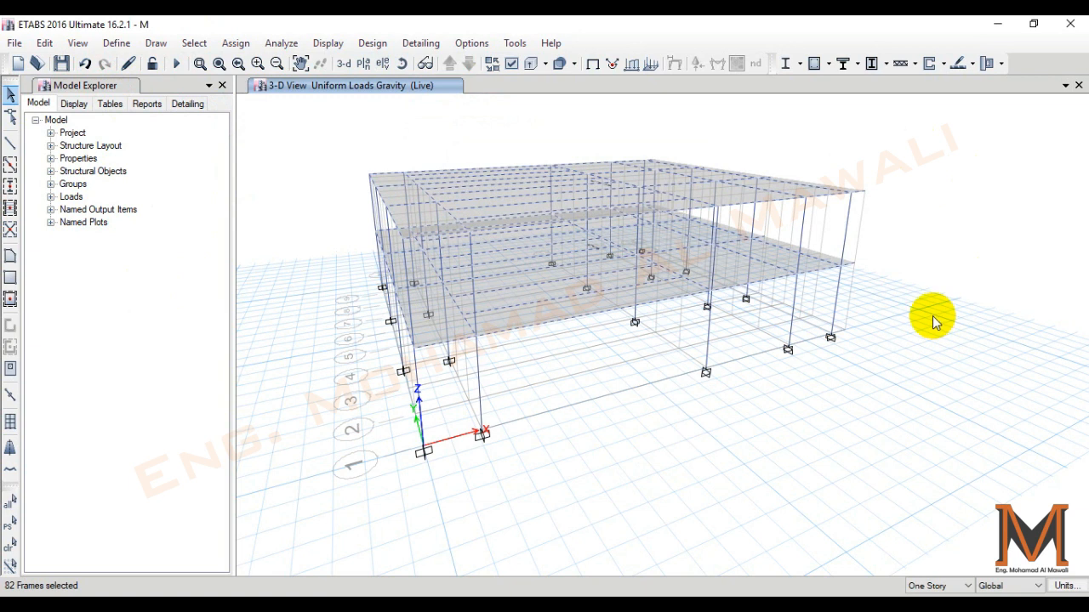
- Overwrite the frame design procedure of the selected beams with Composite Beam Design
{"action": "left_click", "coordinate": [366, 43]}
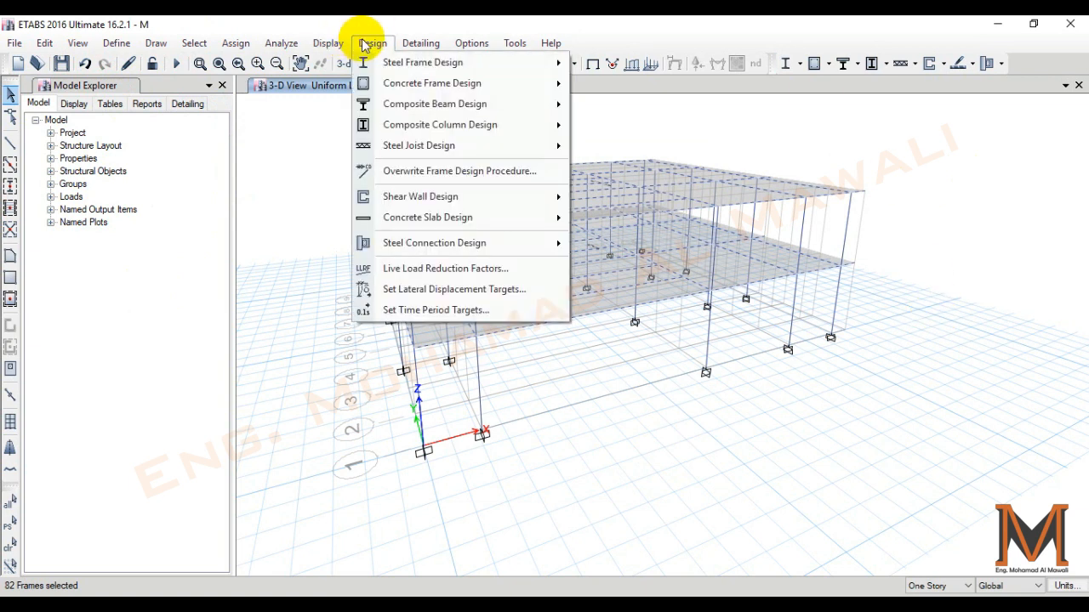
{"action": "left_click", "coordinate": [439, 173]}
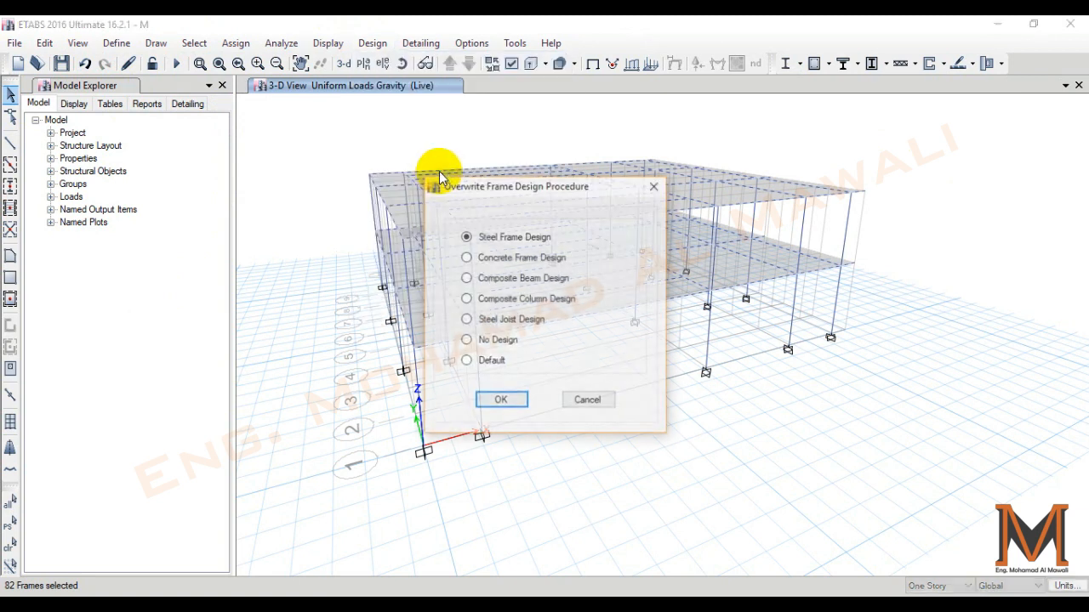
{"action": "left_click", "coordinate": [494, 284]}
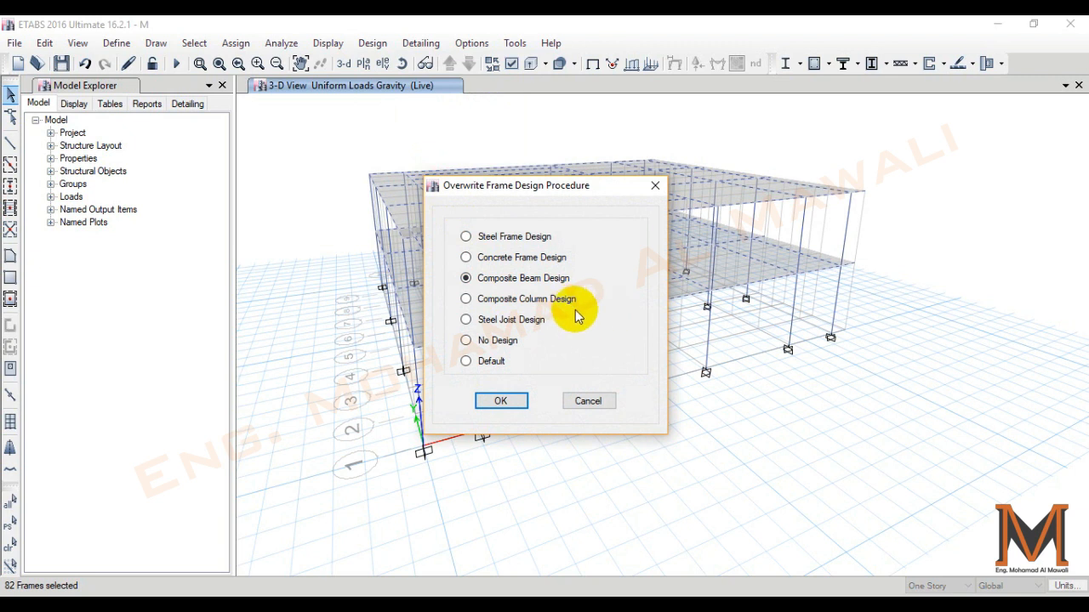
{"action": "left_click", "coordinate": [500, 402]}
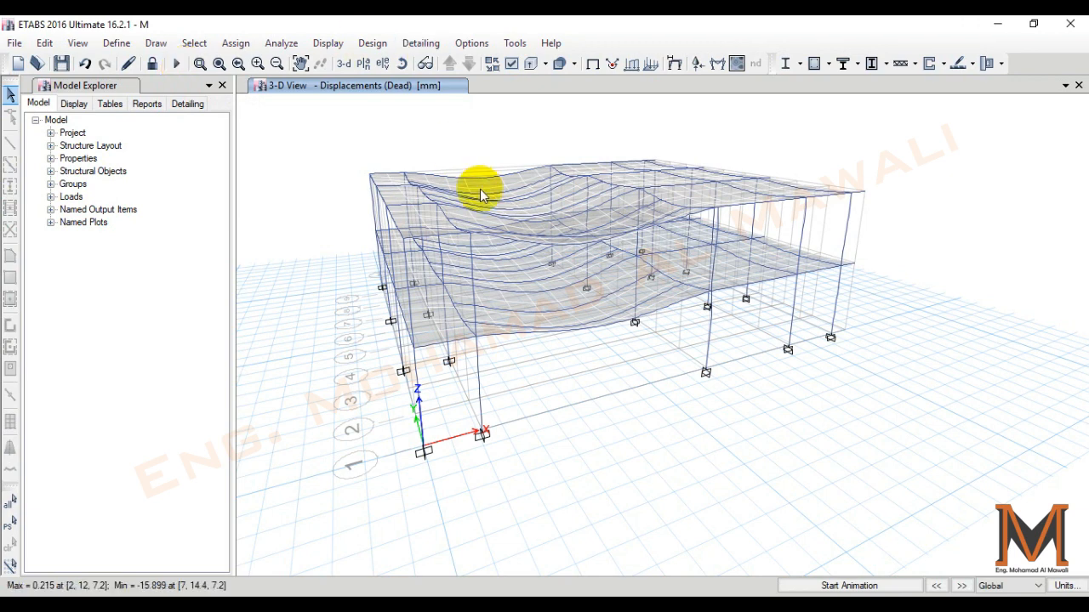
- Inspect the Dead deformed shape in 3-D and display the deformed shape for the DL+LL combination
{"action": "middle_click_drag", "start_coordinate": [696, 462], "coordinate": [658, 449], "text": "shift"}
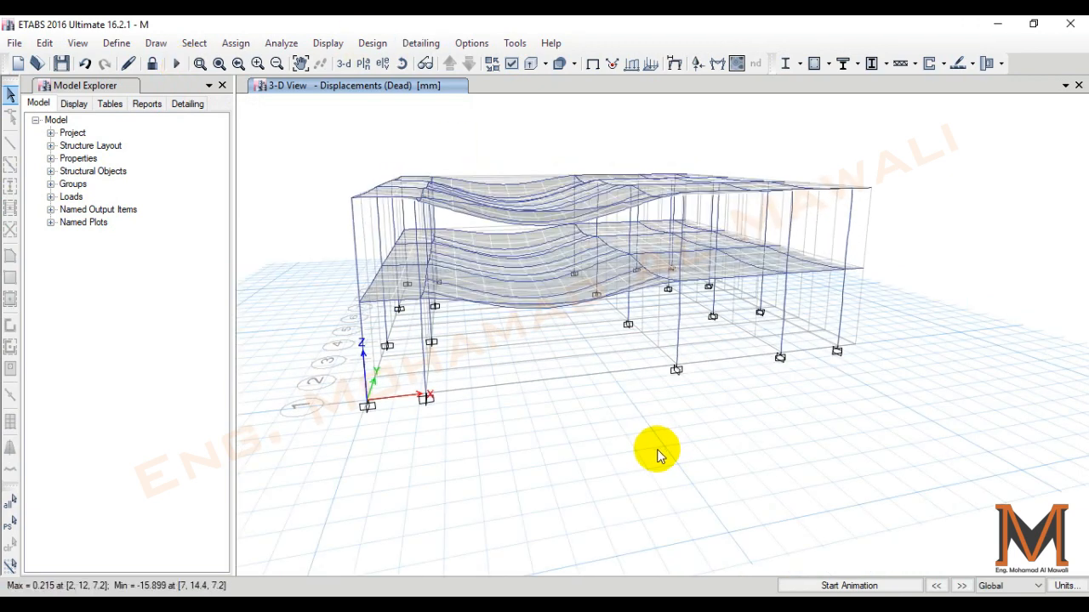
{"action": "middle_click_drag", "start_coordinate": [590, 350], "coordinate": [593, 327], "text": "shift"}
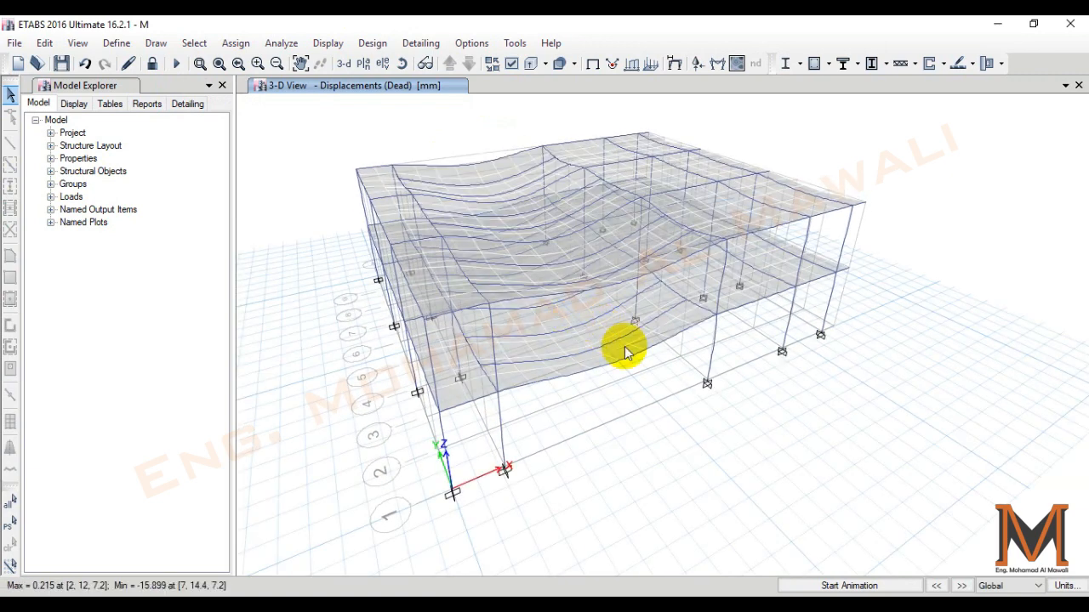
{"action": "left_click", "coordinate": [672, 66]}
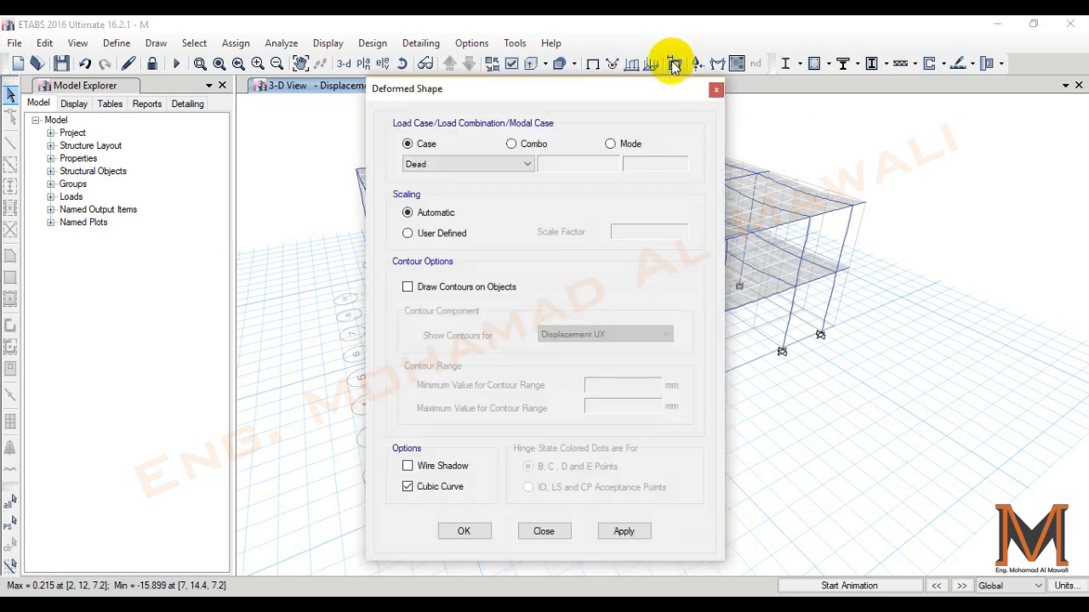
{"action": "left_click_drag", "start_coordinate": [582, 98], "coordinate": [975, 78]}
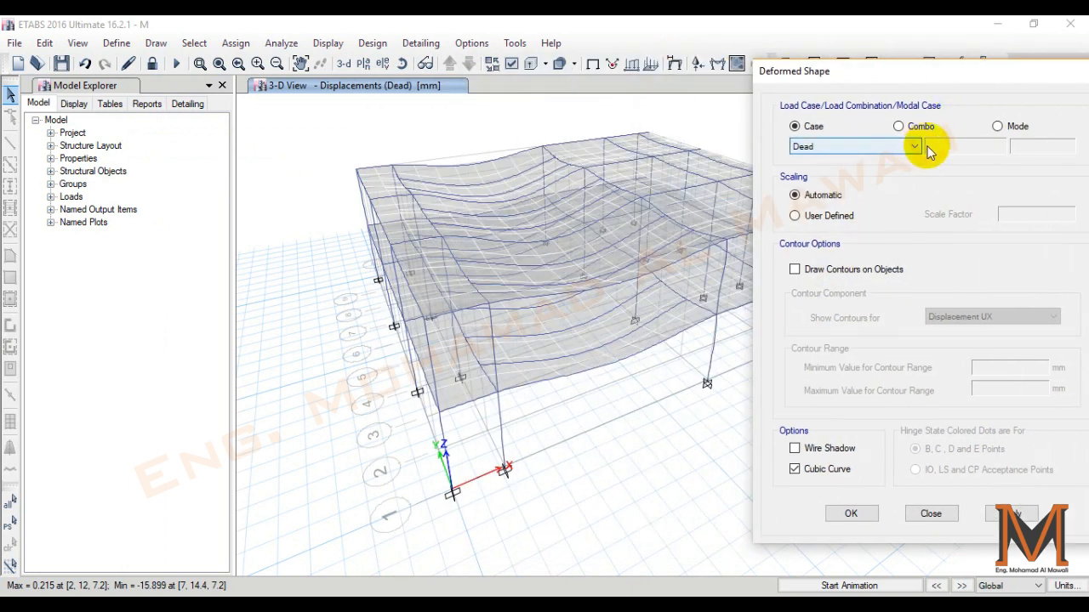
{"action": "left_click", "coordinate": [907, 146]}
{"action": "left_click", "coordinate": [843, 172]}
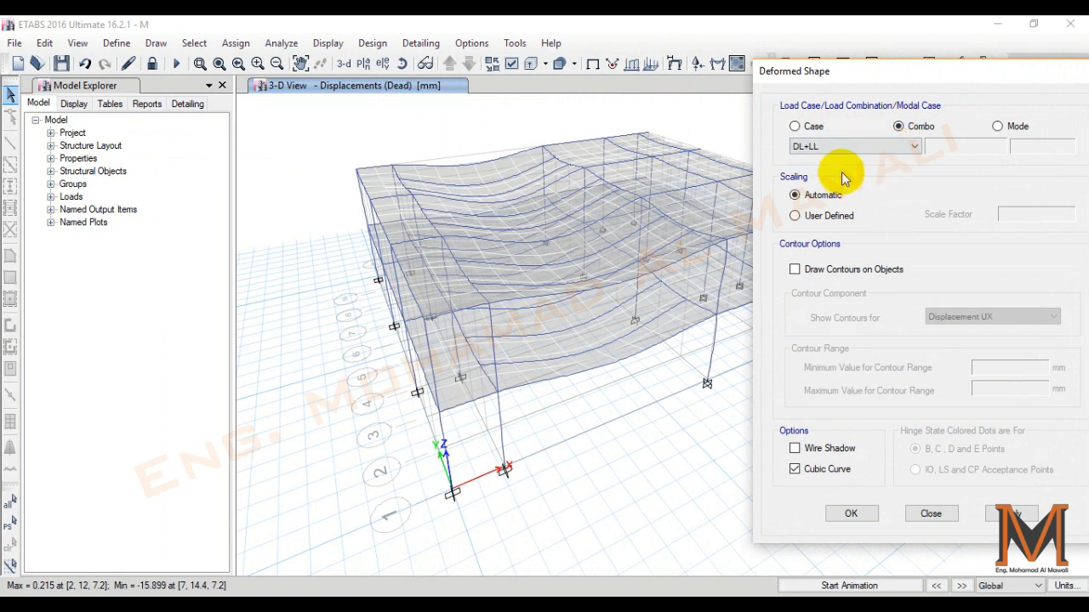
{"action": "left_click", "coordinate": [1003, 511]}
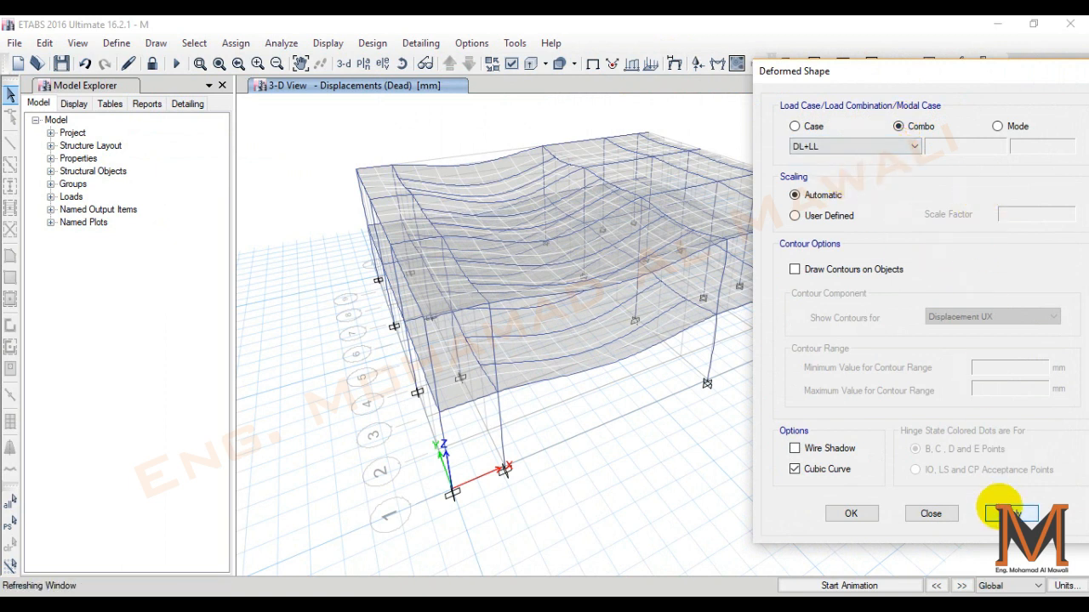
- Draw Displacement UZ contours on the objects of the DL+LL deformed shape
{"action": "left_click", "coordinate": [853, 270]}
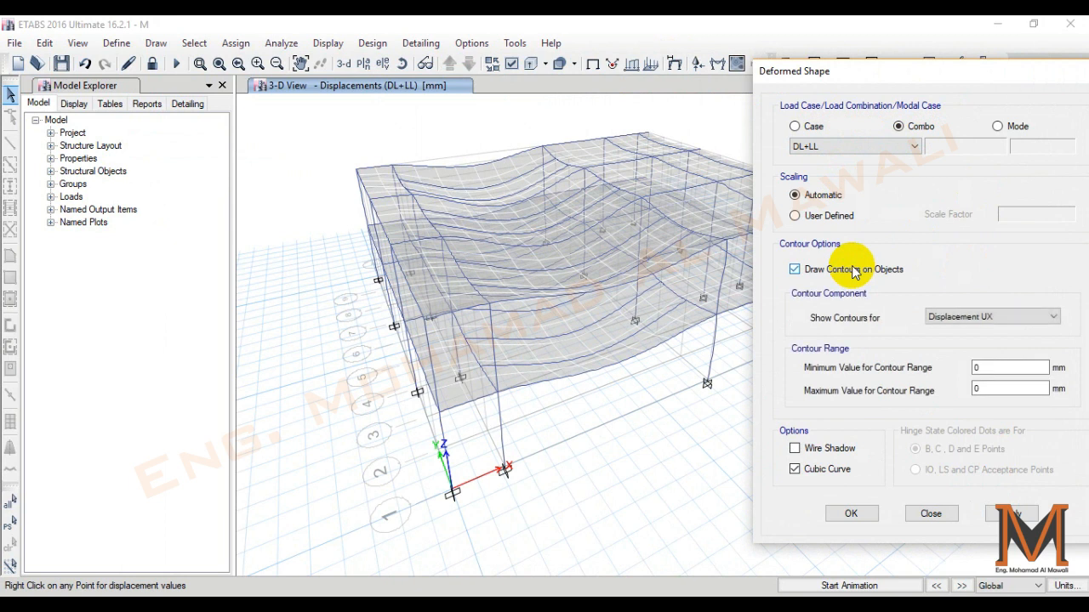
{"action": "left_click", "coordinate": [970, 316]}
{"action": "left_click", "coordinate": [993, 350]}
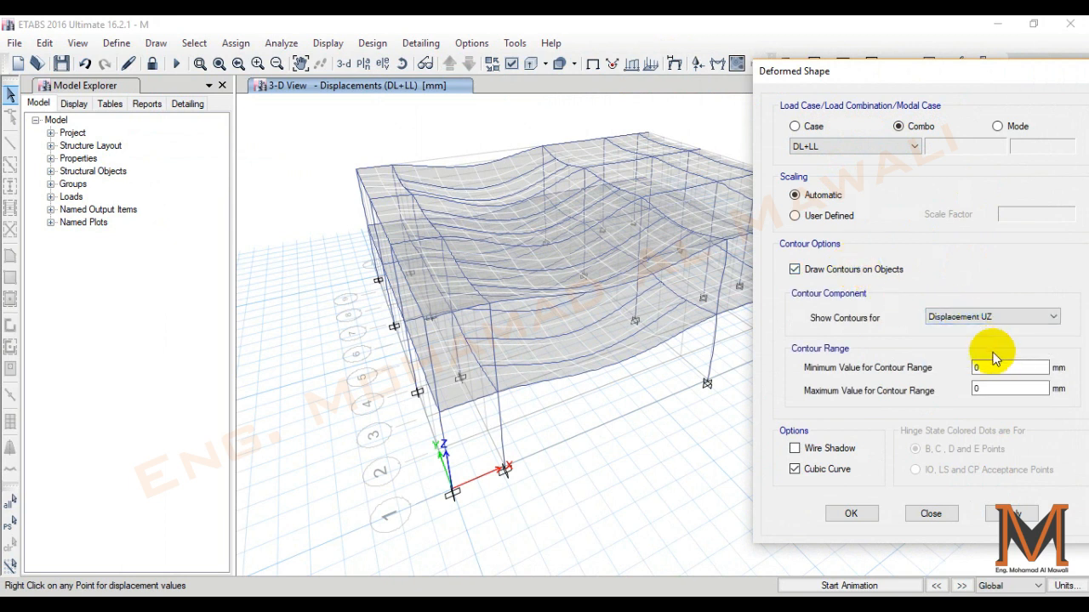
{"action": "left_click", "coordinate": [1012, 514]}
{"action": "left_click_drag", "start_coordinate": [835, 64], "coordinate": [872, 404]}
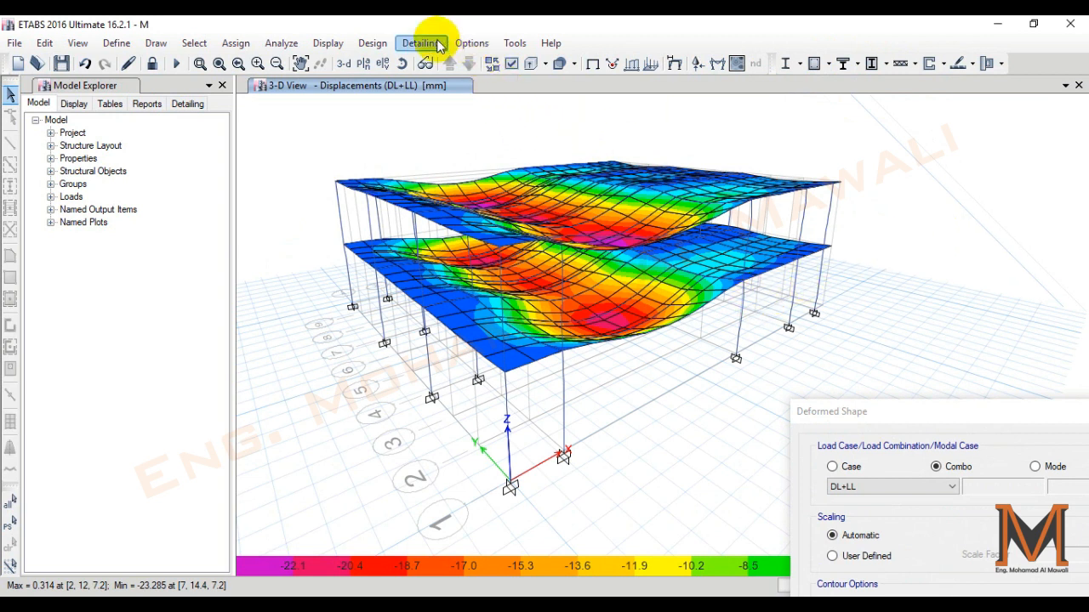
- Switch the graphics mode to DirectX and examine the slab displacement contours from above
{"action": "left_click", "coordinate": [468, 43]}
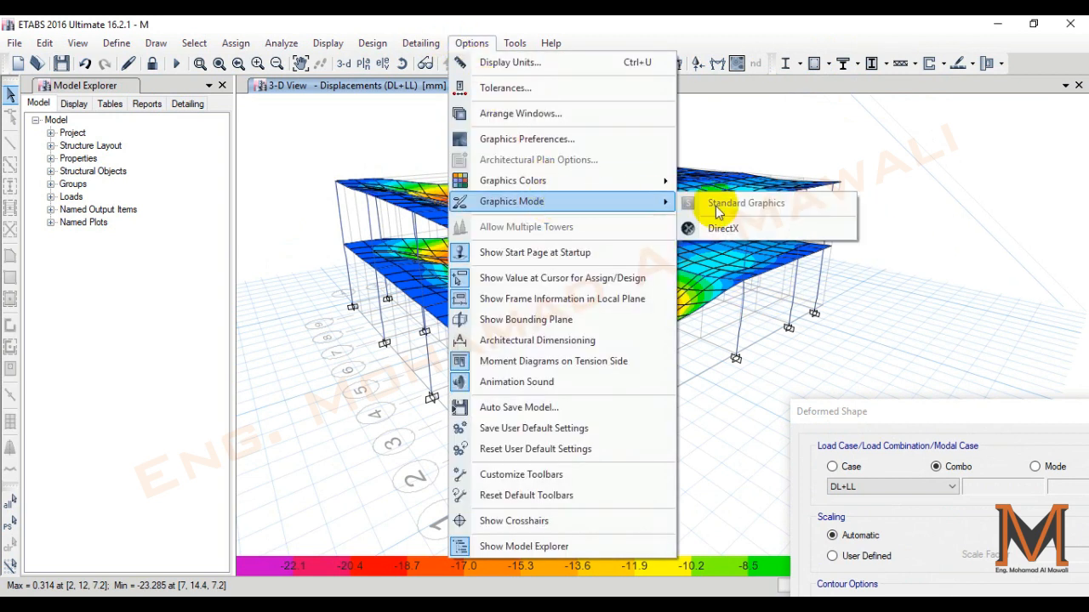
{"action": "left_click", "coordinate": [723, 223]}
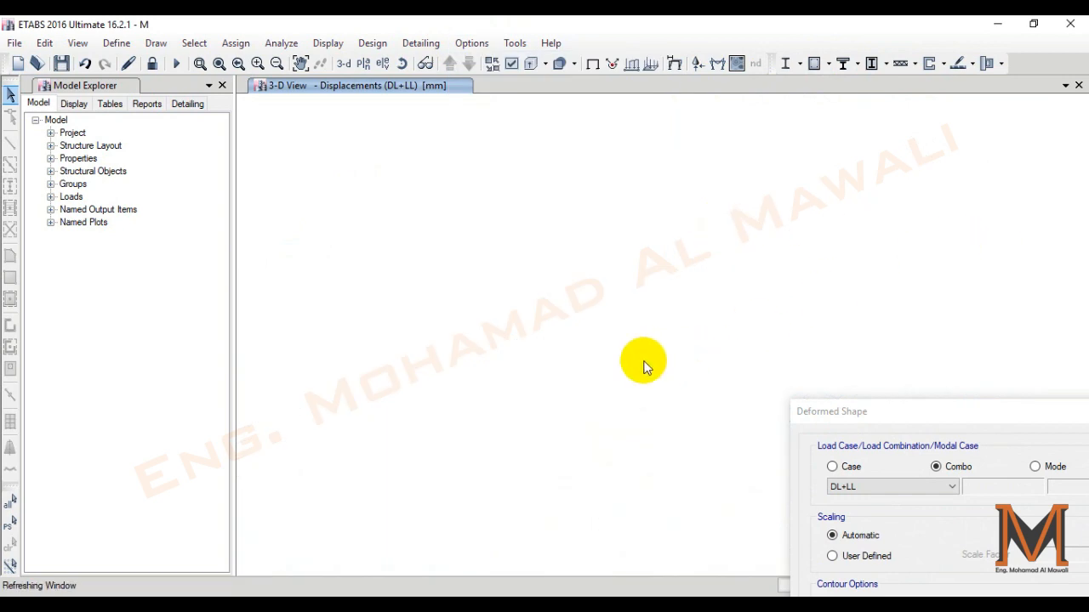
{"action": "middle_click_drag", "start_coordinate": [644, 363], "coordinate": [627, 401], "text": "shift"}
{"action": "scroll", "coordinate": [630, 378], "scroll_direction": "up", "scroll_amount": 3}
{"action": "middle_click_drag", "start_coordinate": [634, 354], "coordinate": [627, 442], "text": "shift"}
{"action": "scroll", "coordinate": [685, 410], "scroll_direction": "down", "scroll_amount": 3}
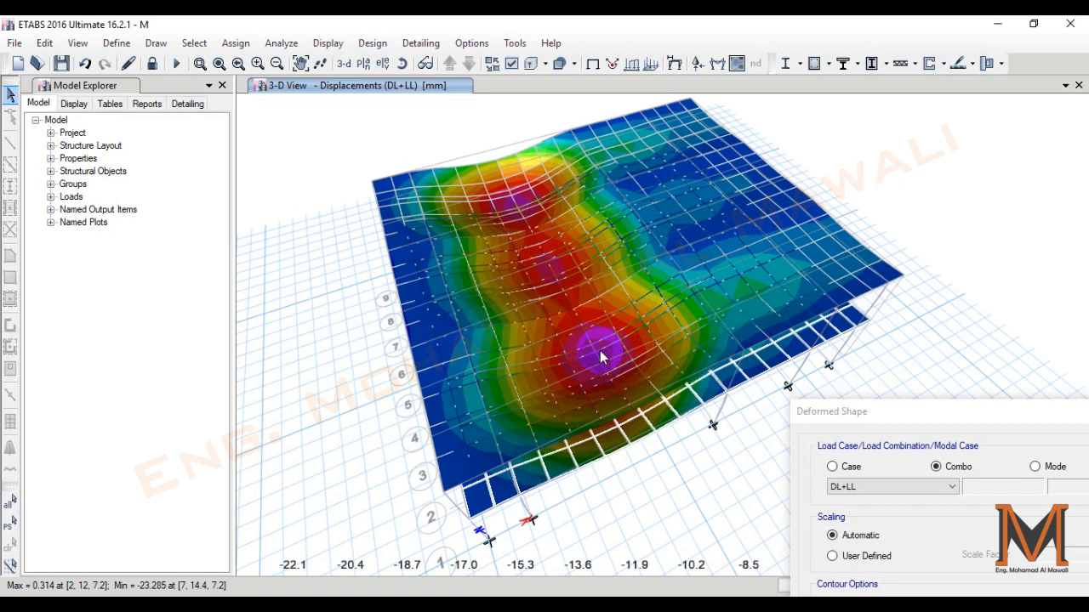
- Examine the DL+LL Displacement UZ contours on both floors in 3-D, reapply the display and close its settings
{"action": "mouse_move", "coordinate": [621, 379]}
{"action": "middle_mouse_down", "text": "shift"}
{"action": "mouse_move", "coordinate": [657, 459]}
{"action": "mouse_move", "coordinate": [635, 440]}
{"action": "mouse_move", "coordinate": [610, 372]}
{"action": "middle_mouse_up", "text": "shift"}
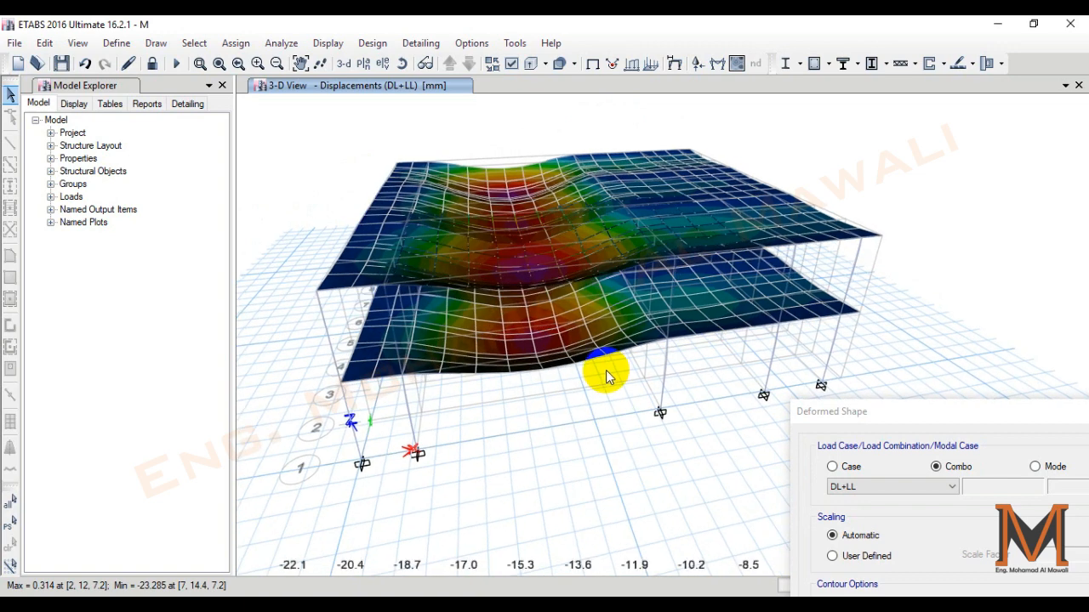
{"action": "scroll", "coordinate": [551, 375], "scroll_direction": "up", "scroll_amount": 3}
{"action": "left_click_drag", "start_coordinate": [892, 418], "coordinate": [787, 35]}
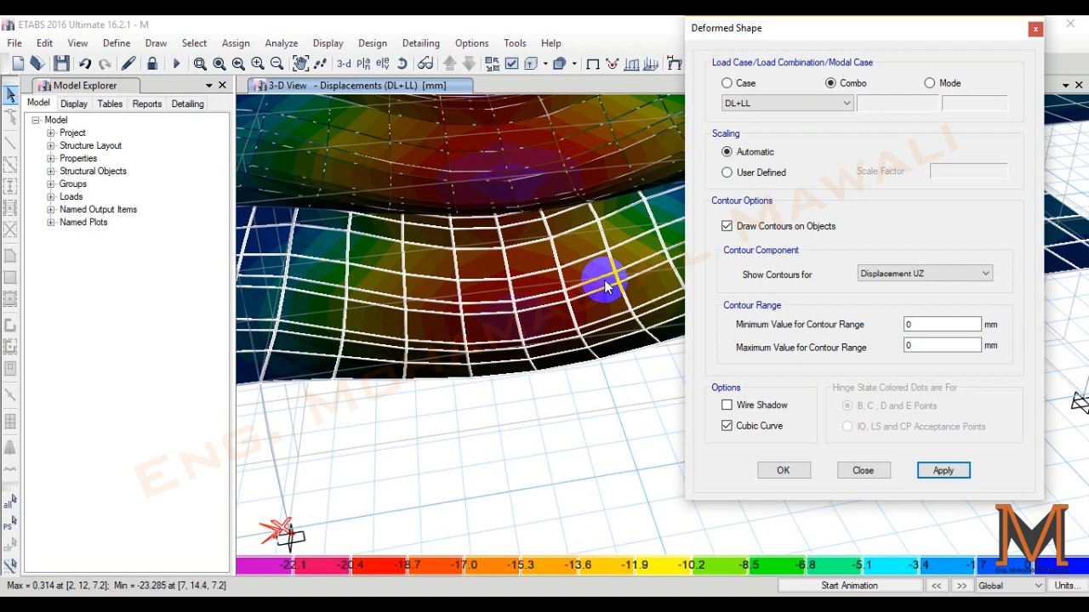
{"action": "scroll", "coordinate": [409, 353], "scroll_direction": "down", "scroll_amount": 4}
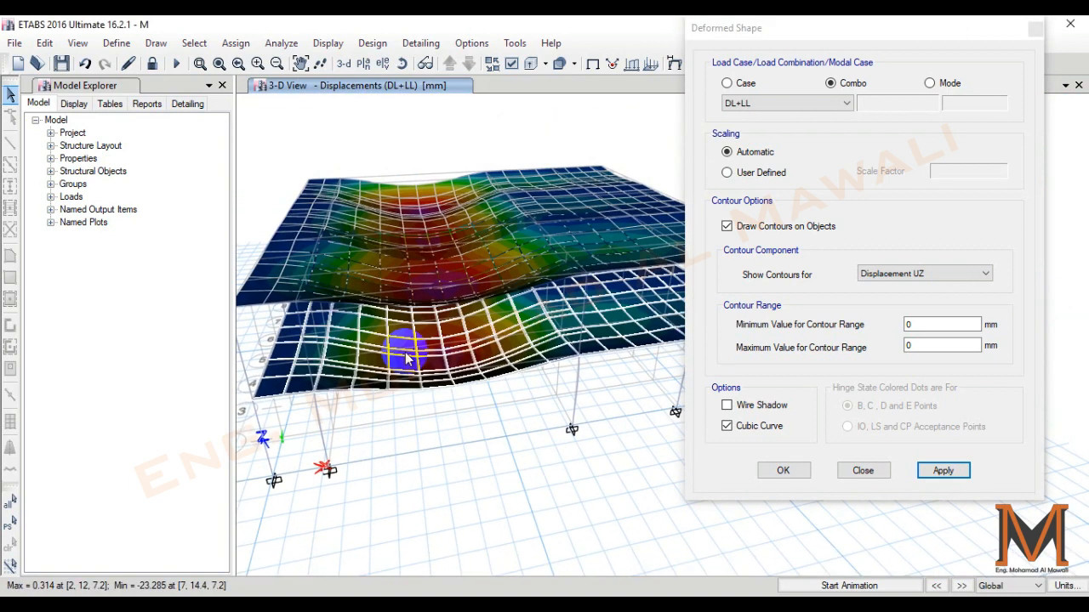
{"action": "middle_click_drag", "start_coordinate": [406, 353], "coordinate": [451, 358], "text": "shift"}
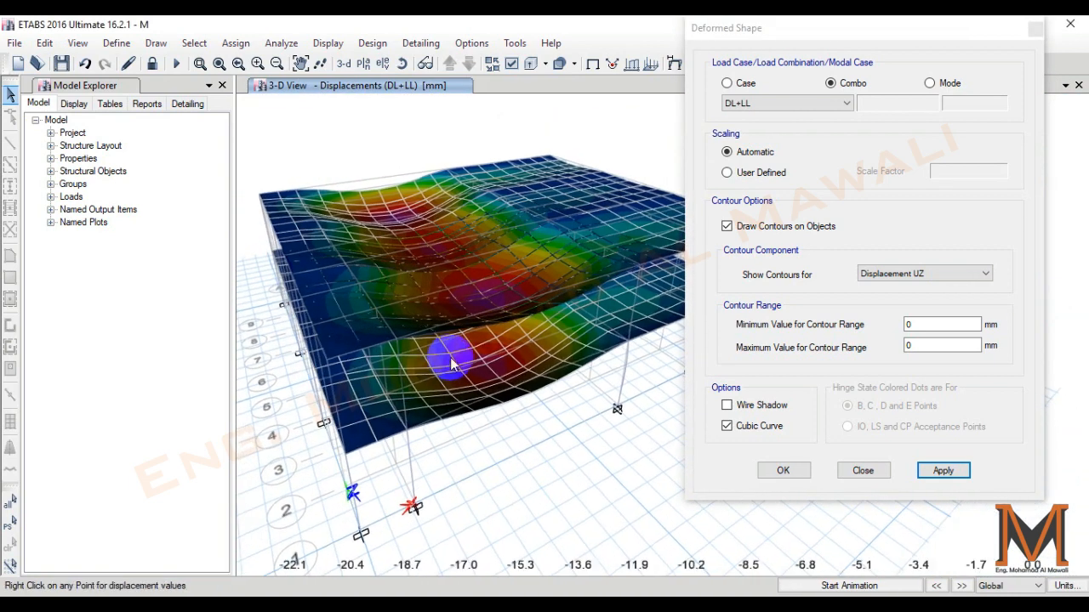
{"action": "left_click", "coordinate": [930, 475]}
{"action": "left_click", "coordinate": [784, 469]}
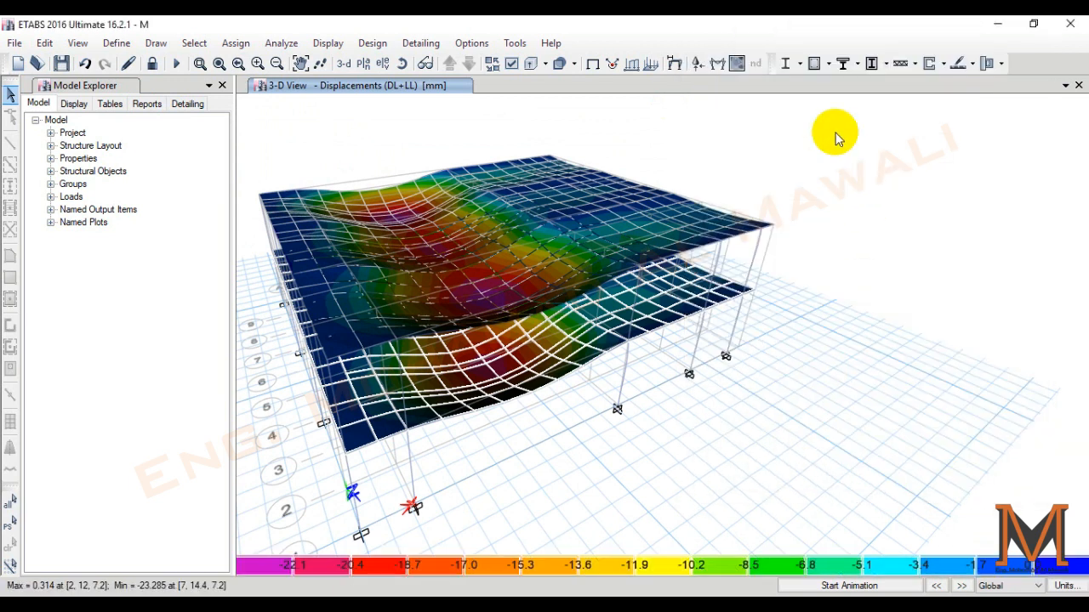
- Display the Moment 2-2 diagram of the frames for the 1.35DL+1.5LL combination in the 3-D view
{"action": "left_click", "coordinate": [719, 68]}
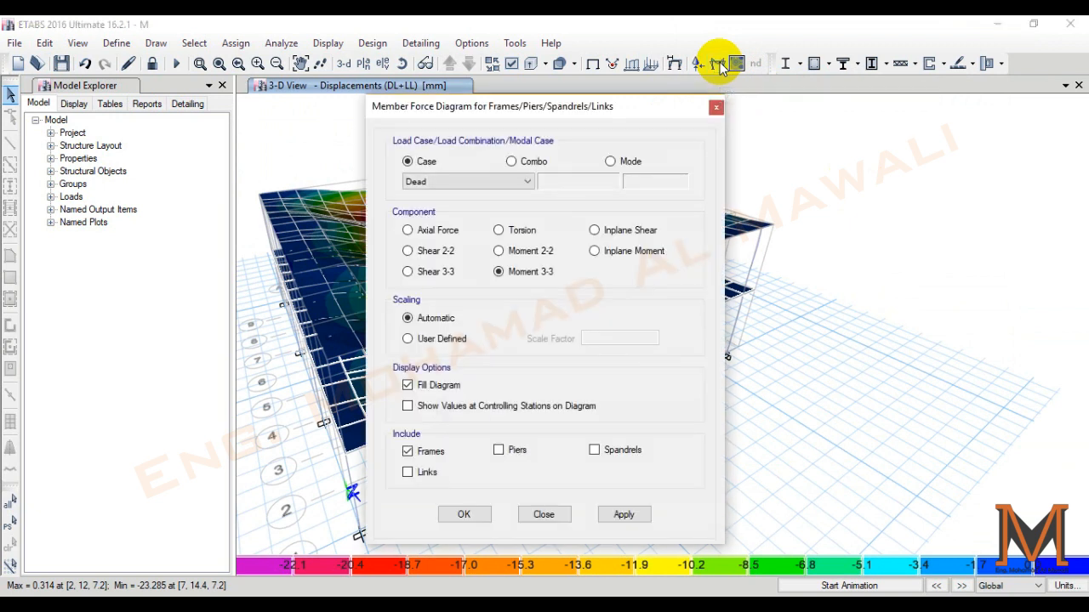
{"action": "left_click_drag", "start_coordinate": [557, 113], "coordinate": [845, 102]}
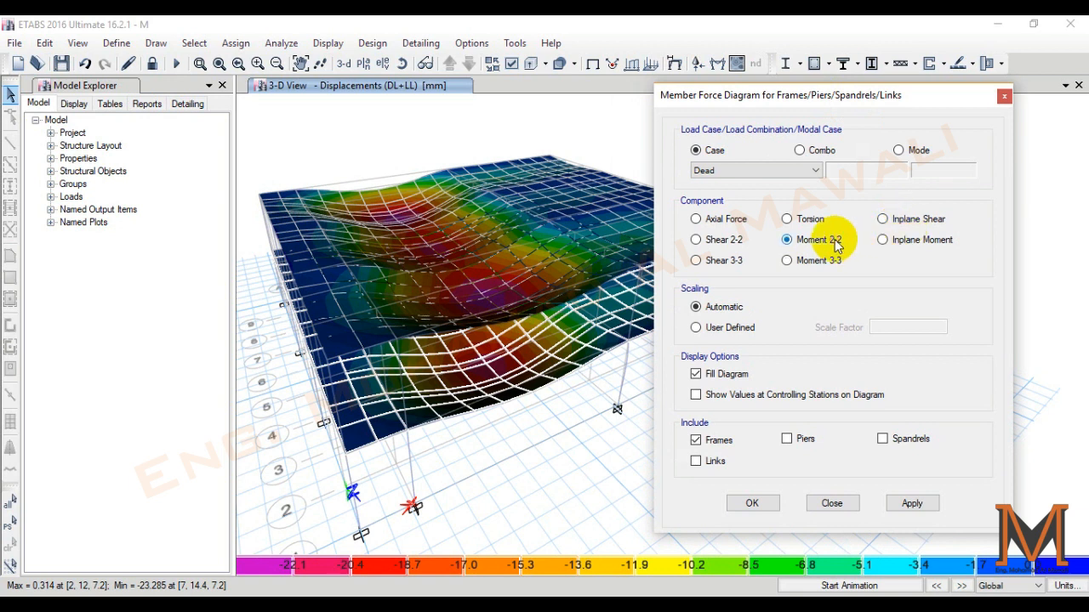
{"action": "left_click", "coordinate": [800, 149]}
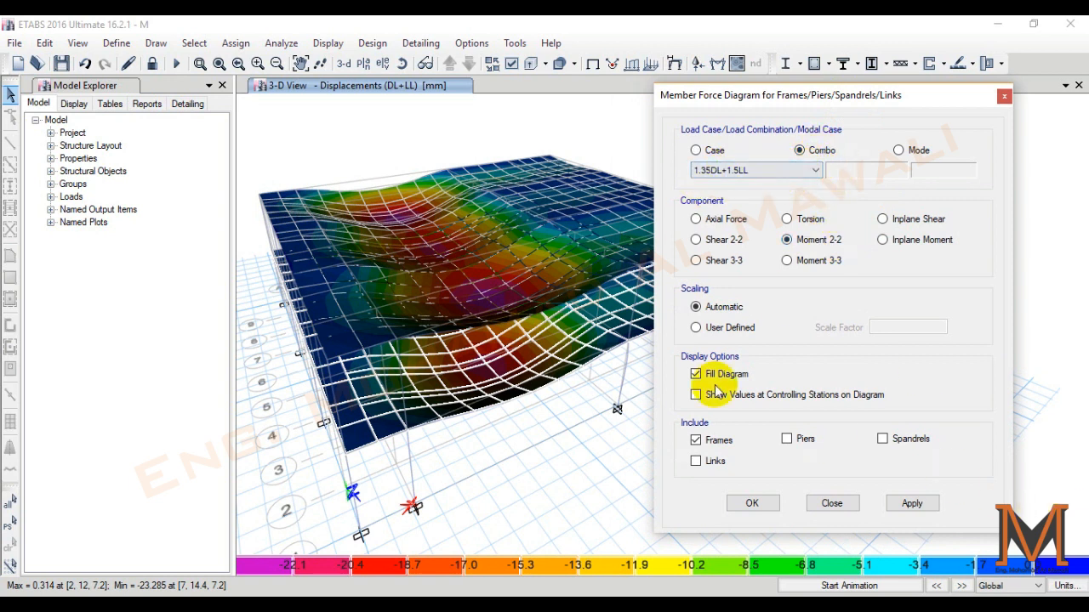
{"action": "left_click", "coordinate": [912, 505]}
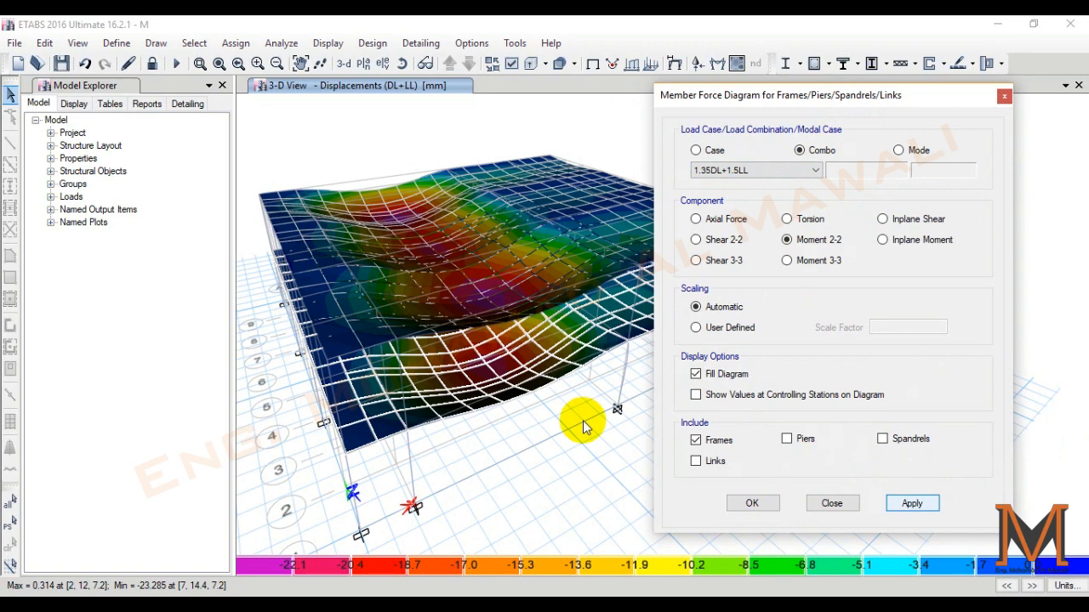
{"action": "middle_click_drag", "start_coordinate": [579, 444], "coordinate": [555, 424], "text": "shift"}
- Display the Moment 3-3 diagram for the frames and examine the beam and column moments from several sides
{"action": "left_click", "coordinate": [808, 262]}
{"action": "left_click", "coordinate": [766, 503]}
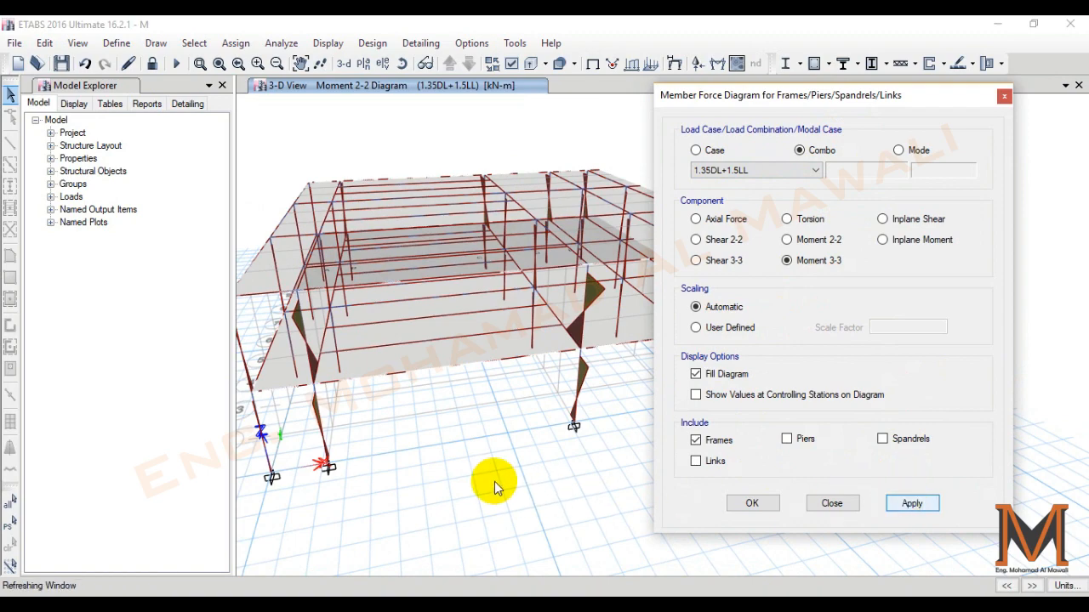
{"action": "middle_click_drag", "start_coordinate": [545, 481], "coordinate": [409, 400], "text": "shift"}
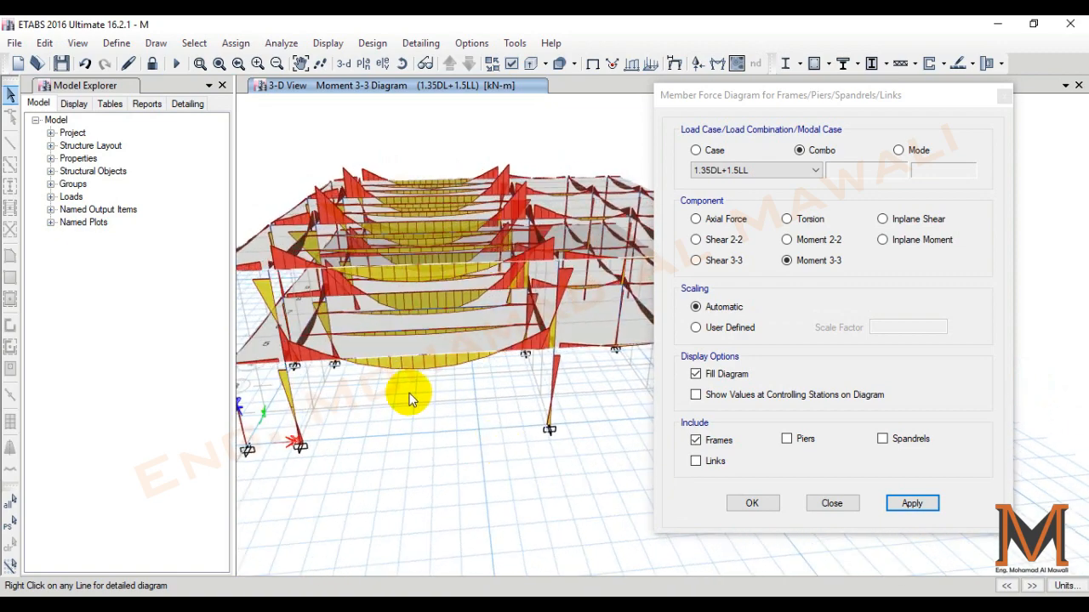
{"action": "scroll", "coordinate": [409, 400], "scroll_direction": "up", "scroll_amount": 5}
{"action": "middle_click_drag", "start_coordinate": [427, 396], "coordinate": [374, 427], "text": "shift"}
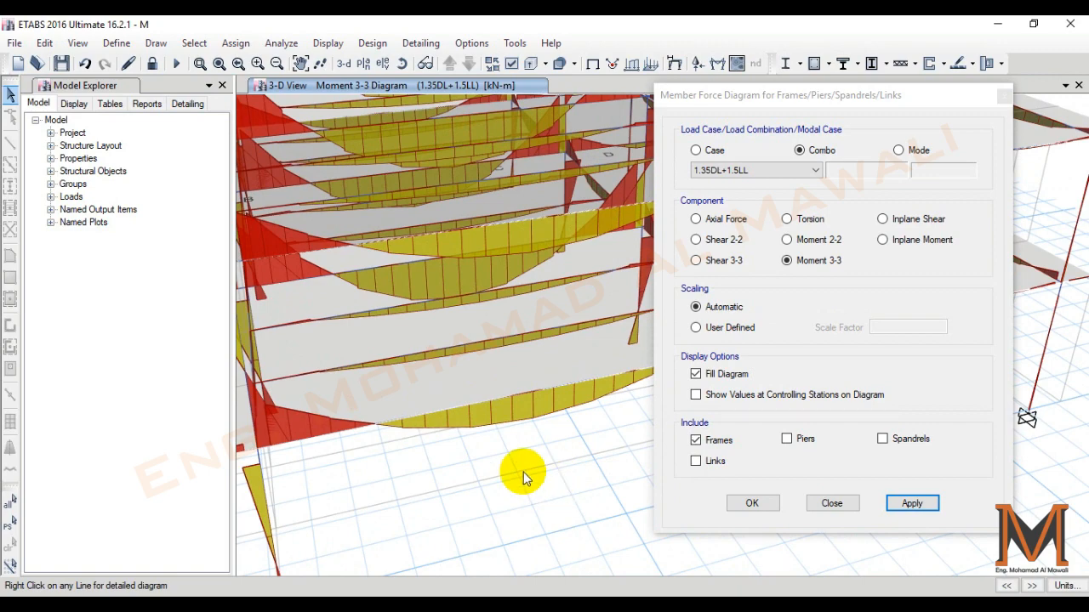
{"action": "scroll", "coordinate": [473, 436], "scroll_direction": "down", "scroll_amount": 5}
{"action": "middle_click_drag", "start_coordinate": [471, 436], "coordinate": [398, 511], "text": "shift"}
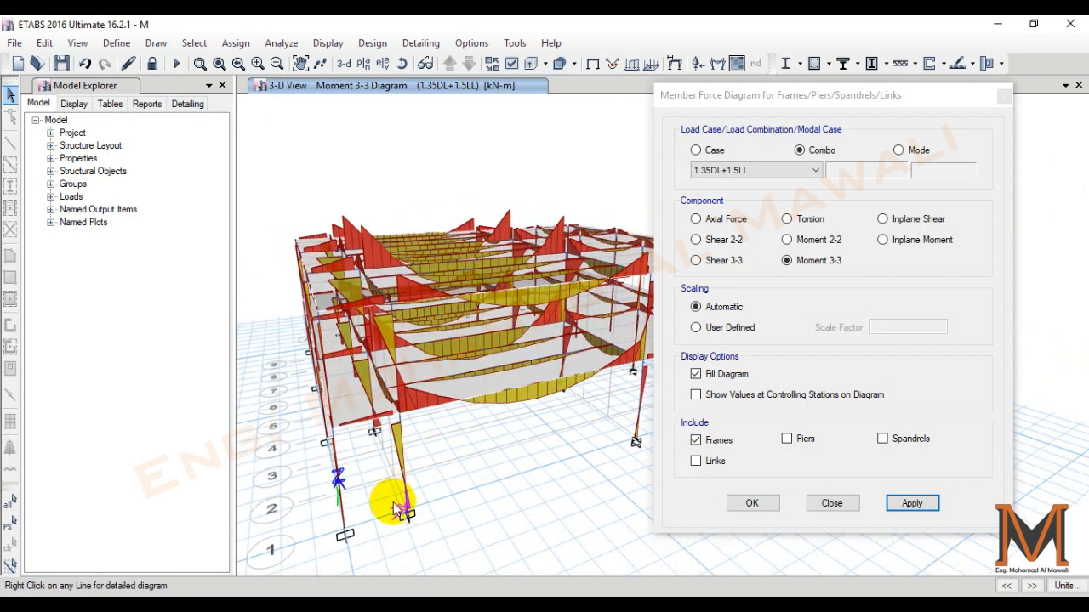
{"action": "scroll", "coordinate": [398, 510], "scroll_direction": "up", "scroll_amount": 3}
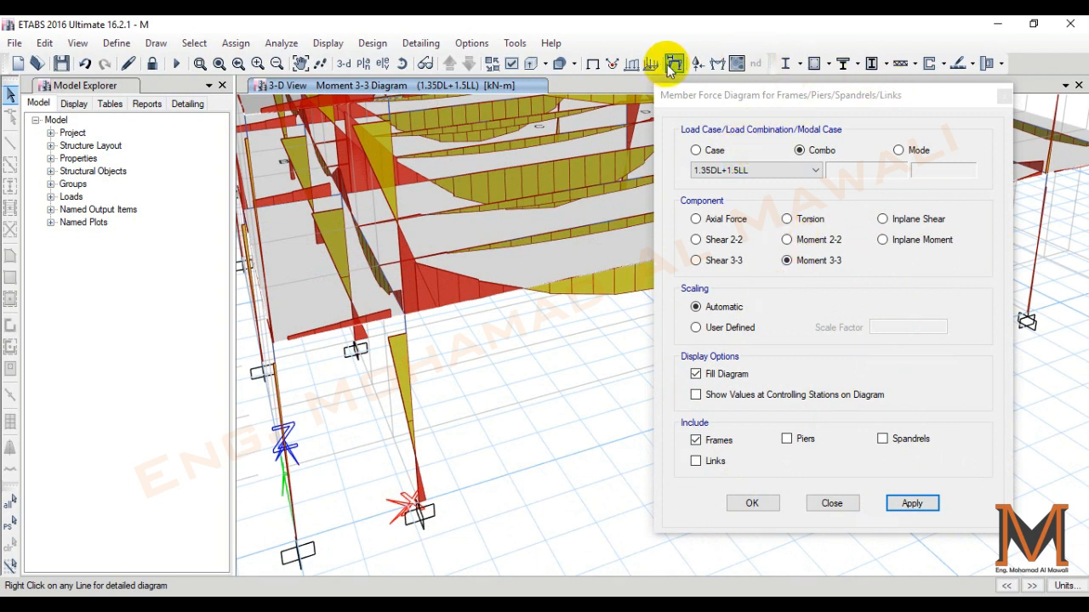
{"action": "left_click", "coordinate": [737, 66]}
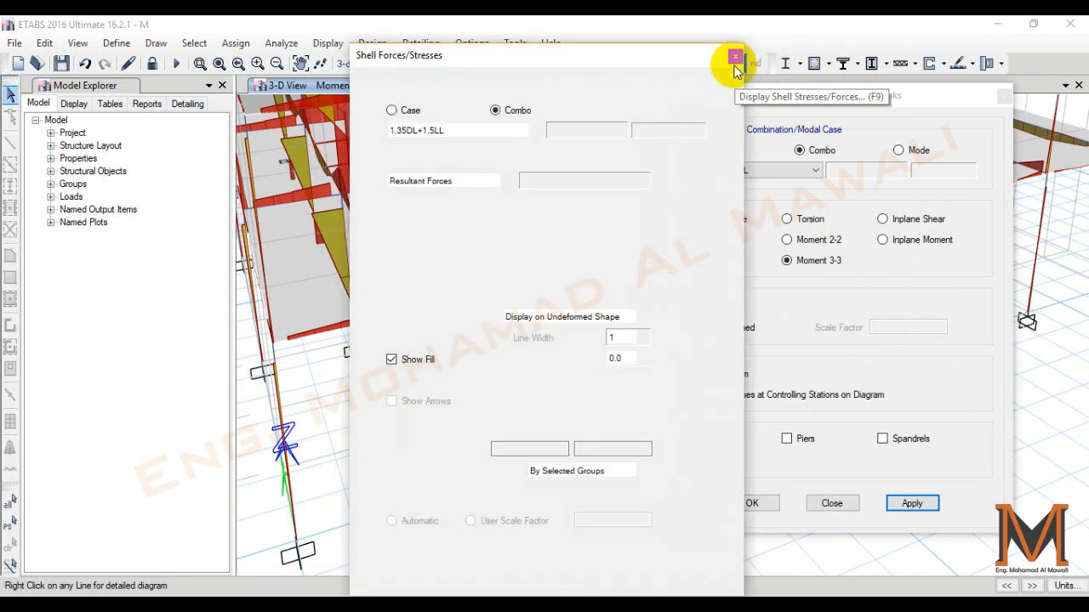
{"action": "left_click", "coordinate": [659, 235]}
{"action": "left_click", "coordinate": [657, 249]}
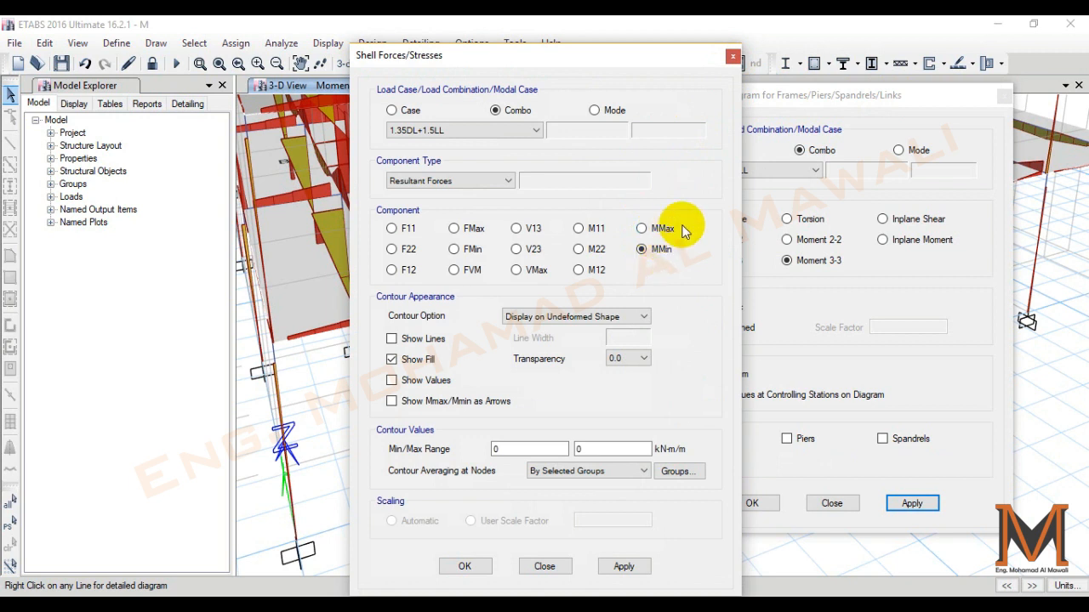
{"action": "left_click", "coordinate": [732, 56]}
- Close the member force diagram settings and display the Story2 plan view
{"action": "left_click", "coordinate": [1003, 95]}
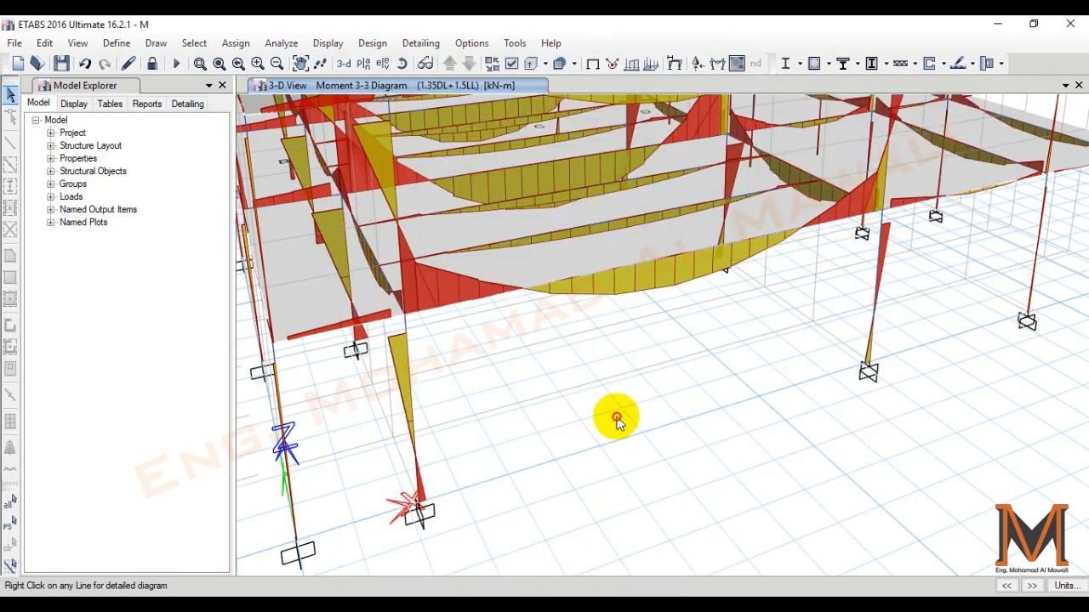
{"action": "scroll", "coordinate": [629, 426], "scroll_direction": "down", "scroll_amount": 4}
{"action": "middle_click_drag", "start_coordinate": [620, 436], "coordinate": [595, 440], "text": "shift"}
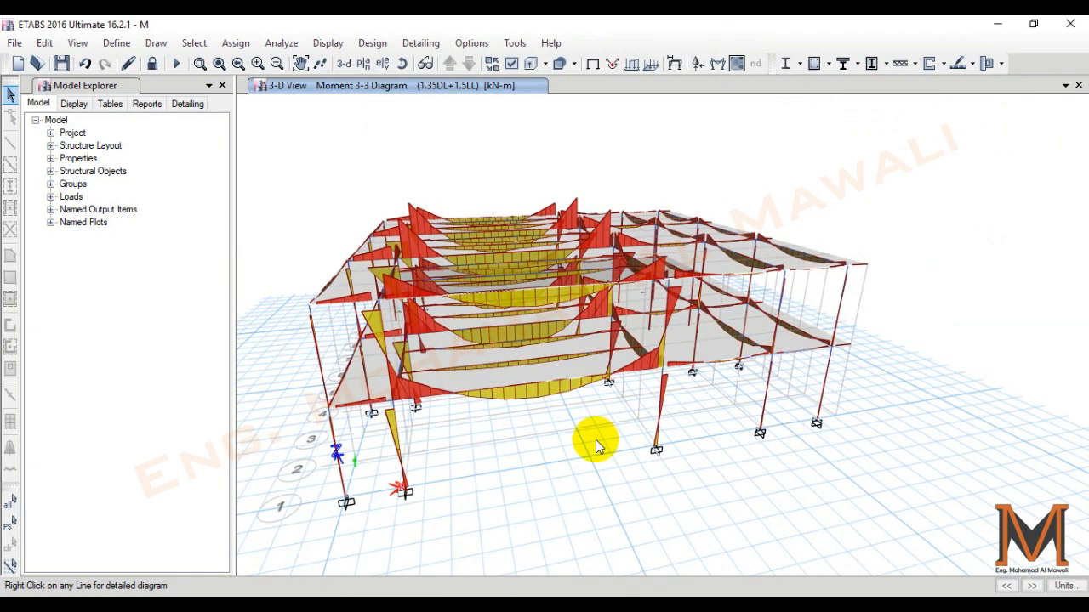
{"action": "left_click", "coordinate": [363, 63]}
{"action": "left_click", "coordinate": [602, 506]}
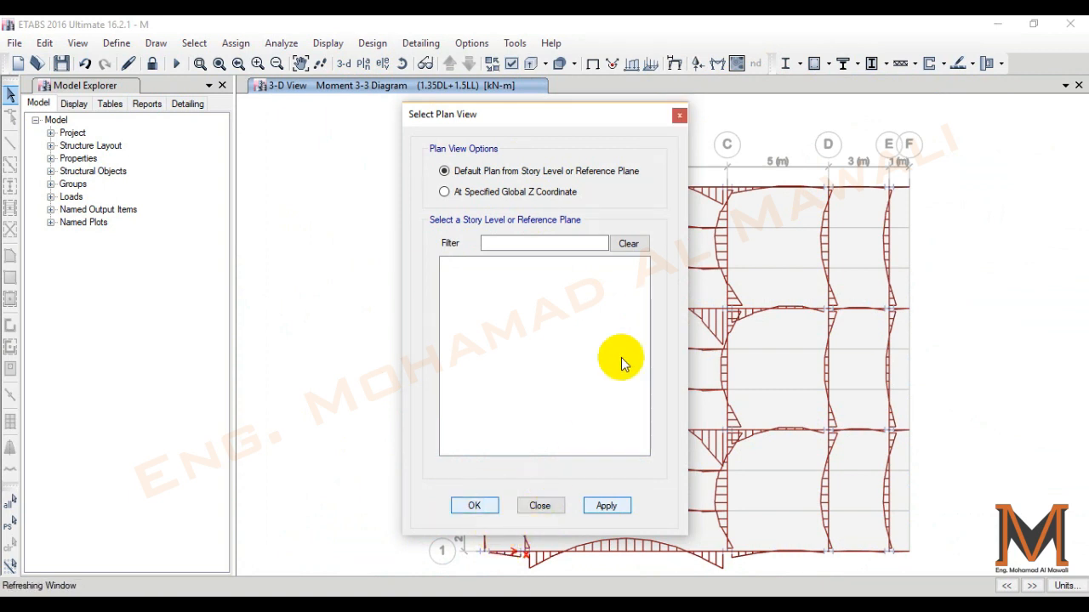
{"action": "left_click", "coordinate": [679, 119]}
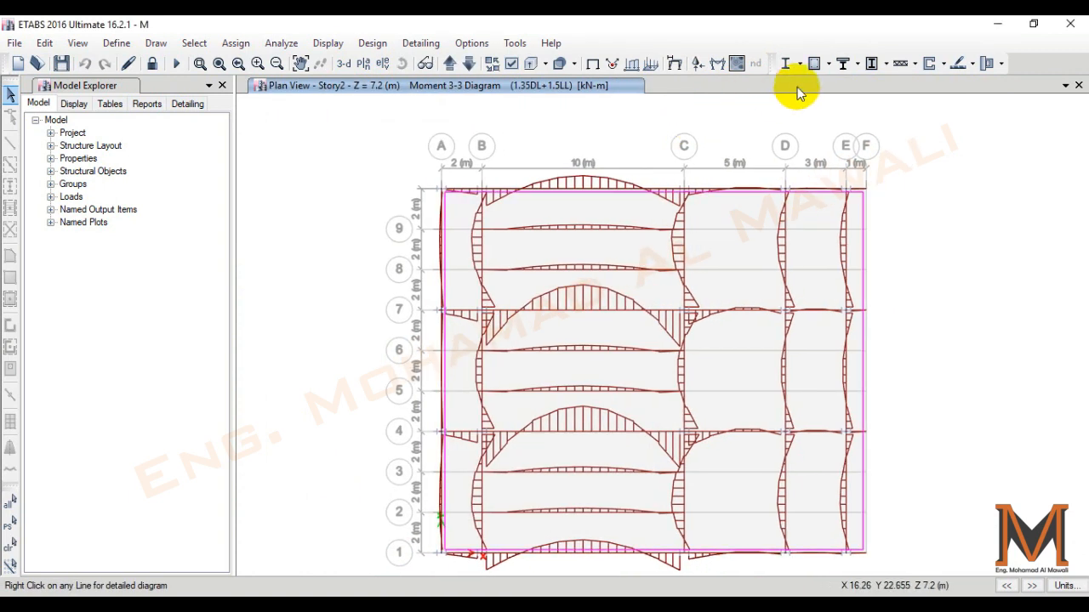
- Remove the moment diagrams from the plan by turning off Fill Diagram and excluding the frames
{"action": "left_click", "coordinate": [715, 66]}
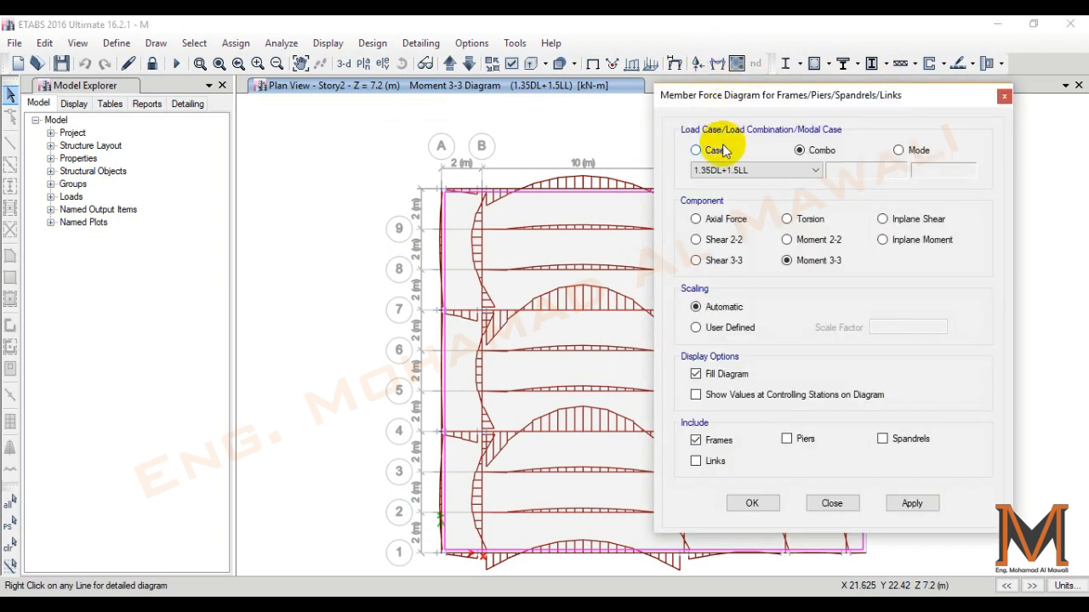
{"action": "left_click", "coordinate": [721, 374]}
{"action": "left_click", "coordinate": [696, 440]}
{"action": "left_click", "coordinate": [908, 504]}
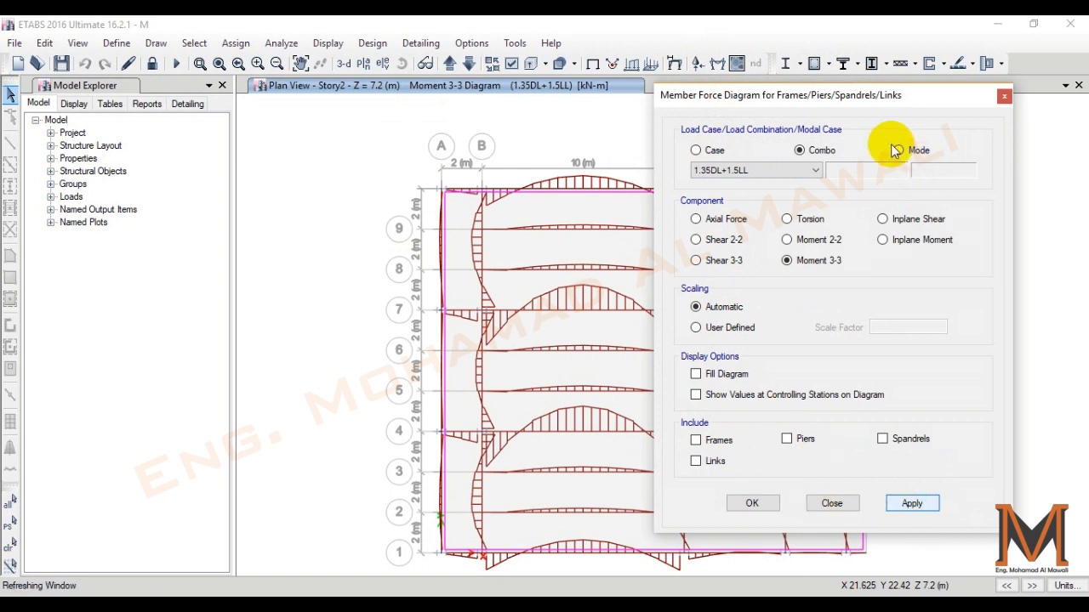
{"action": "left_click", "coordinate": [907, 503]}
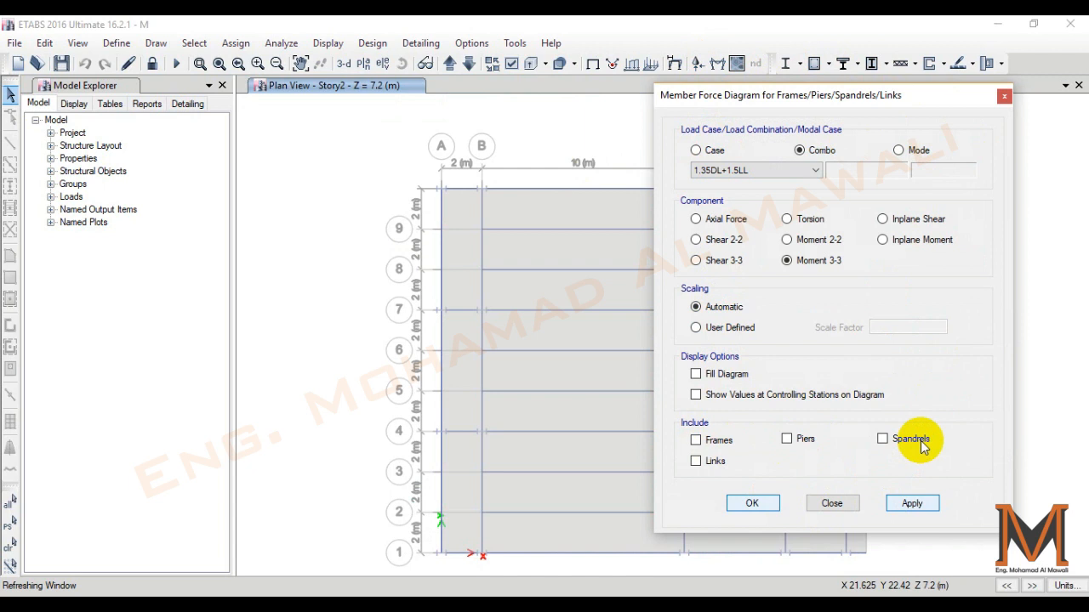
{"action": "left_click", "coordinate": [831, 503]}
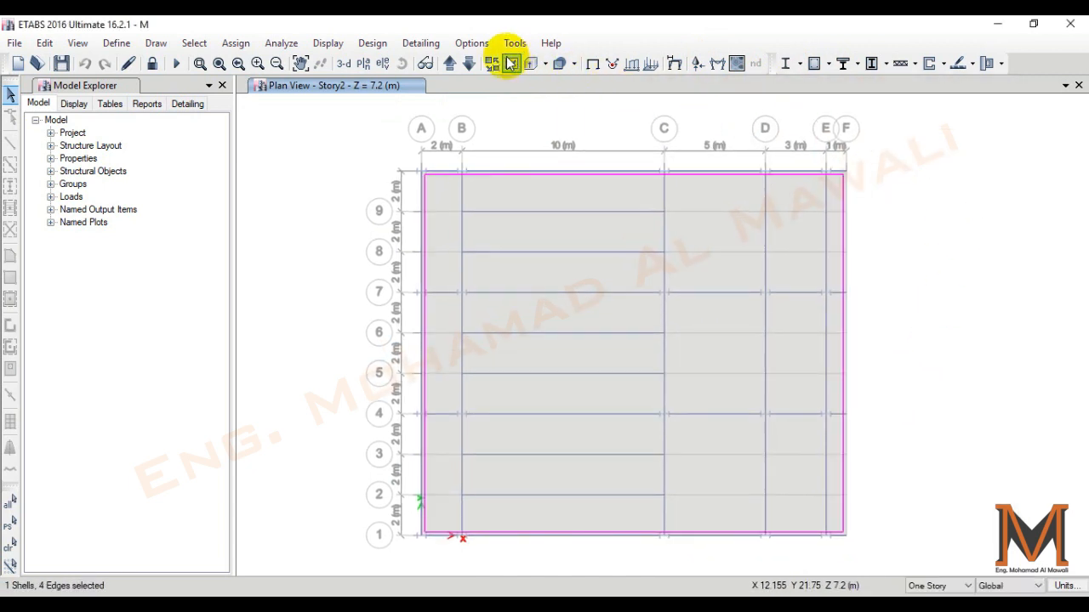
- Switch the graphics mode back to Standard Graphics and save the model
{"action": "left_click", "coordinate": [471, 42]}
{"action": "mouse_move", "coordinate": [554, 204]}
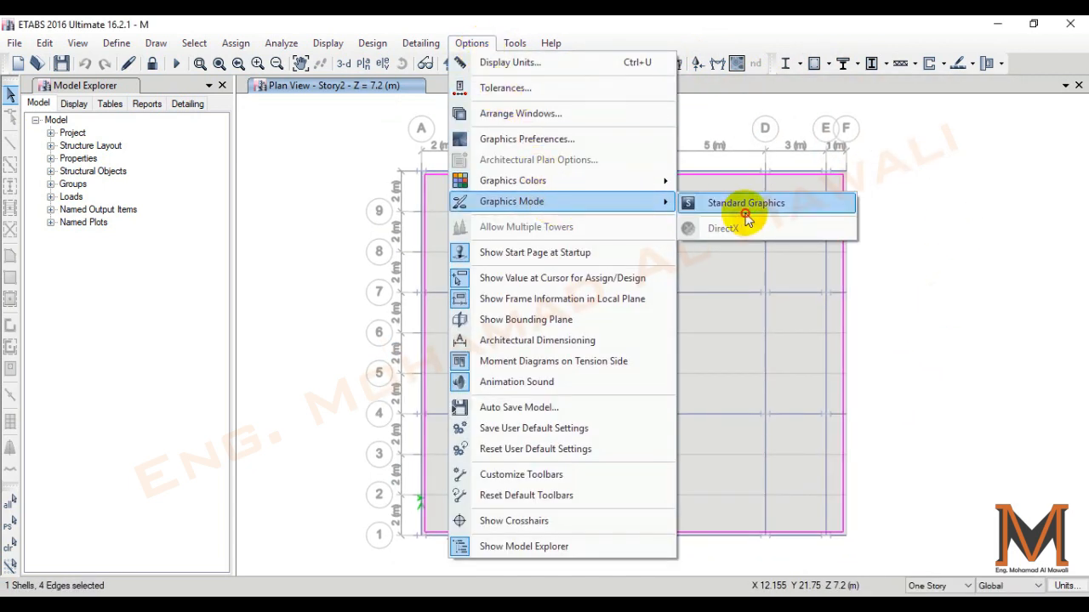
{"action": "left_click", "coordinate": [741, 205]}
{"action": "left_click", "coordinate": [951, 355]}
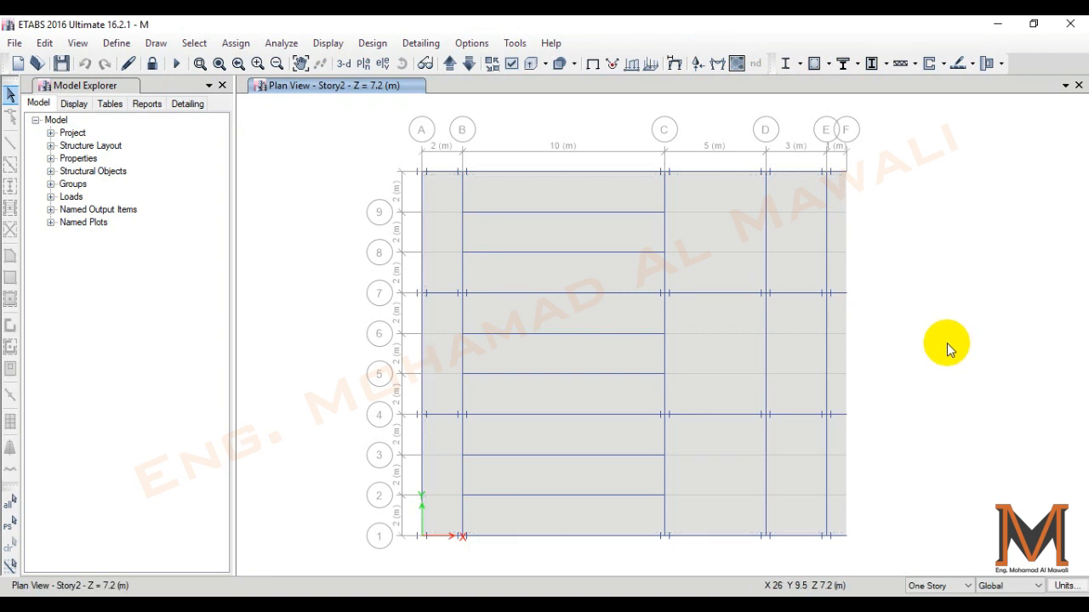
{"action": "key", "text": "ctrl+s"}
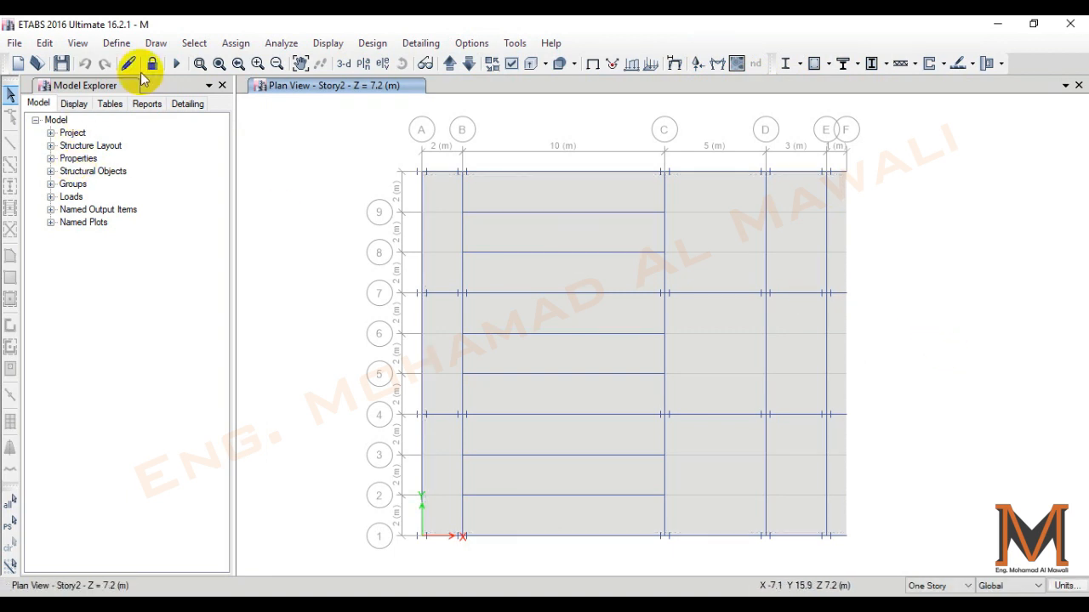
- Select all beams in the model by object type
{"action": "left_click", "coordinate": [198, 43]}
{"action": "mouse_move", "coordinate": [216, 60]}
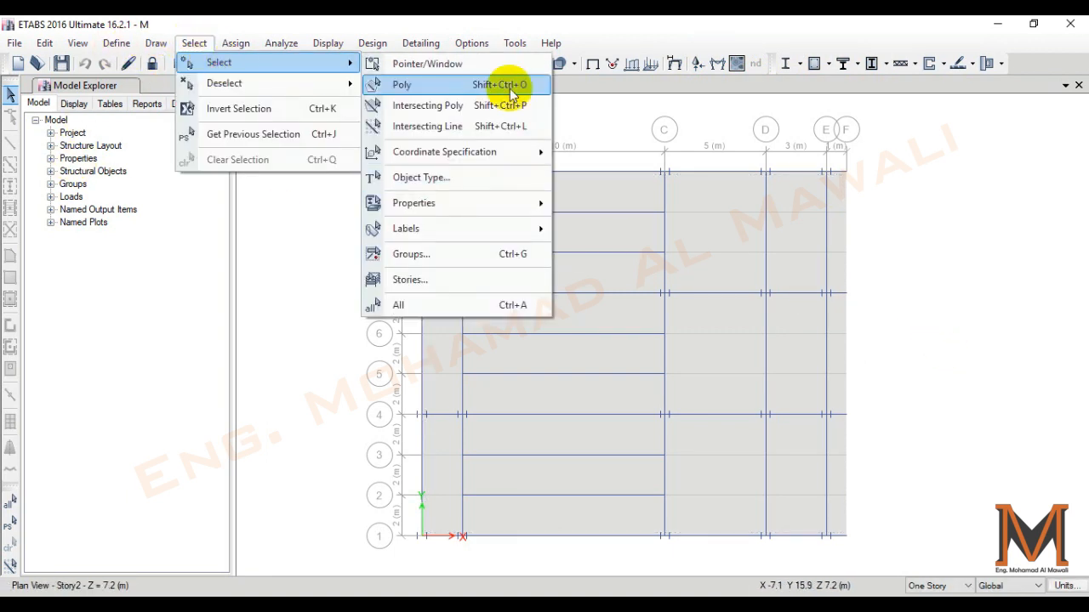
{"action": "left_click", "coordinate": [434, 178]}
{"action": "left_click", "coordinate": [460, 213]}
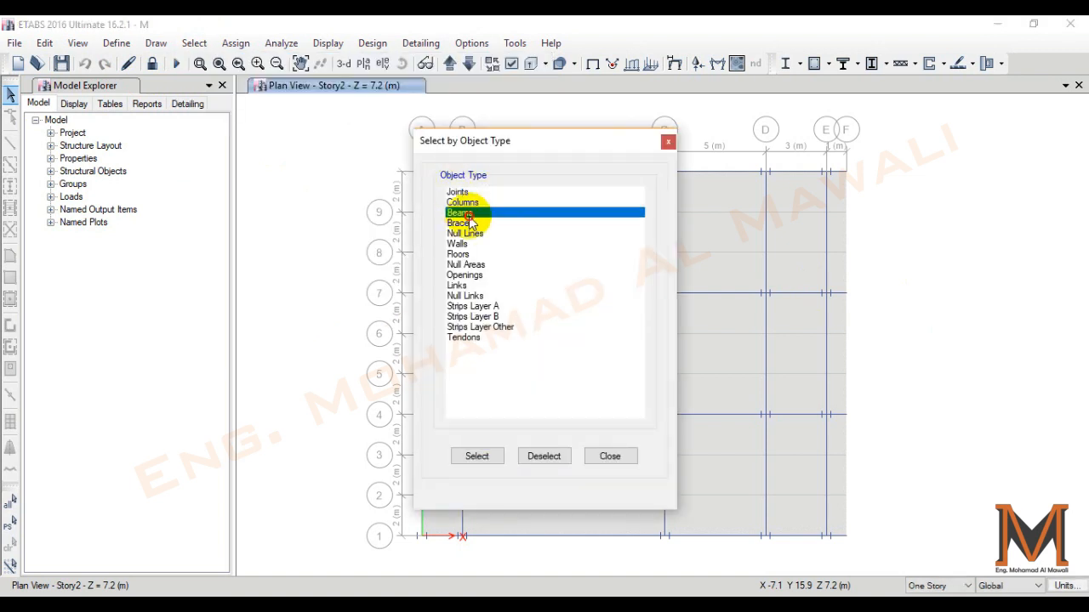
{"action": "left_click", "coordinate": [476, 456]}
{"action": "left_click", "coordinate": [604, 456]}
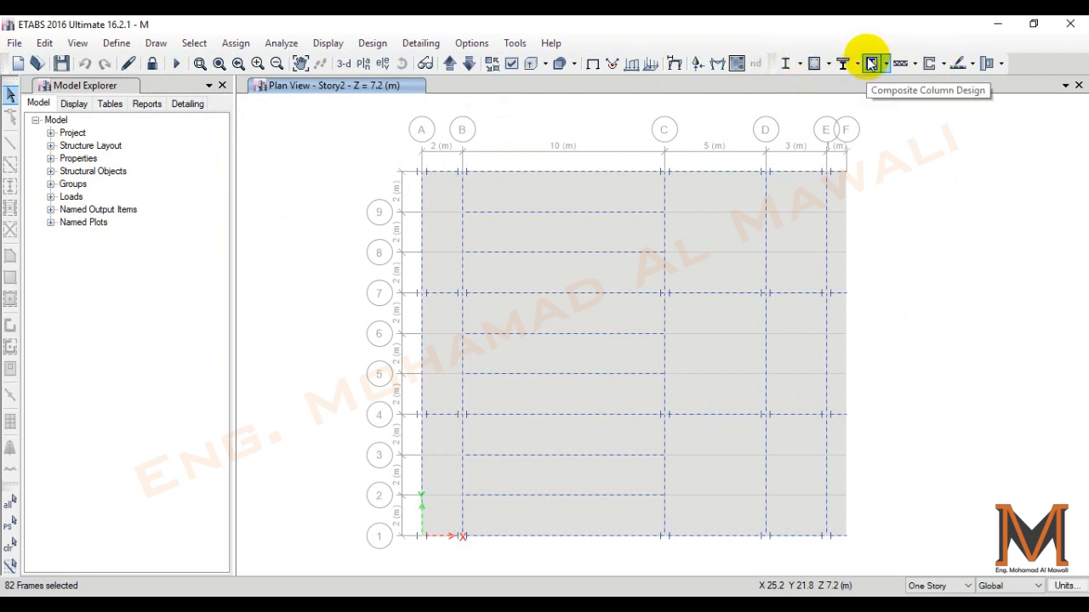
- Open the composite beam design preferences for Eurocode 4-2004 and set Shored Construction to Yes
{"action": "left_click", "coordinate": [871, 67]}
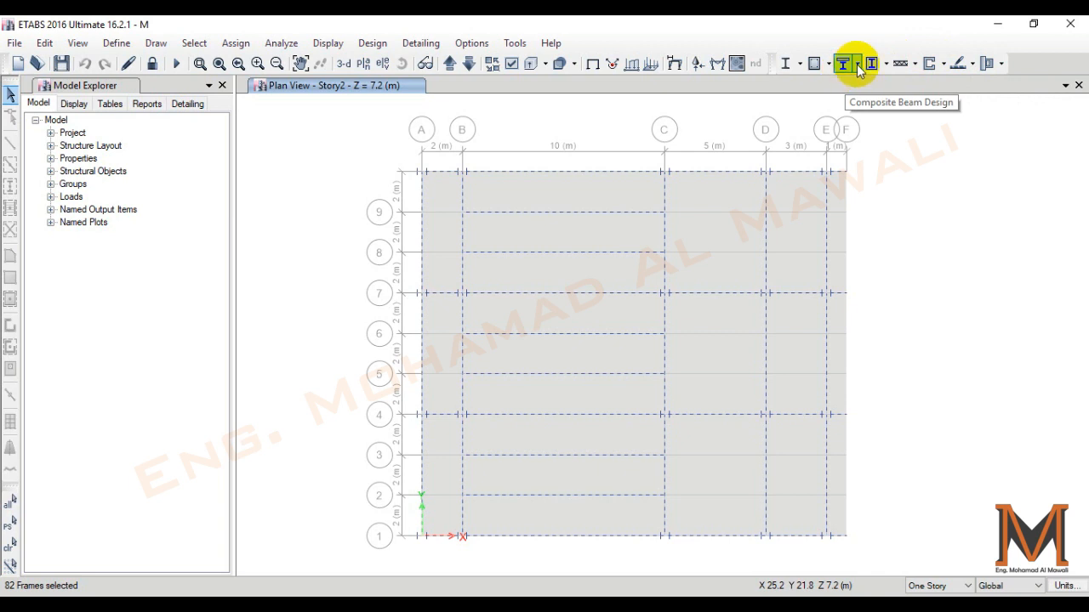
{"action": "left_click", "coordinate": [857, 64]}
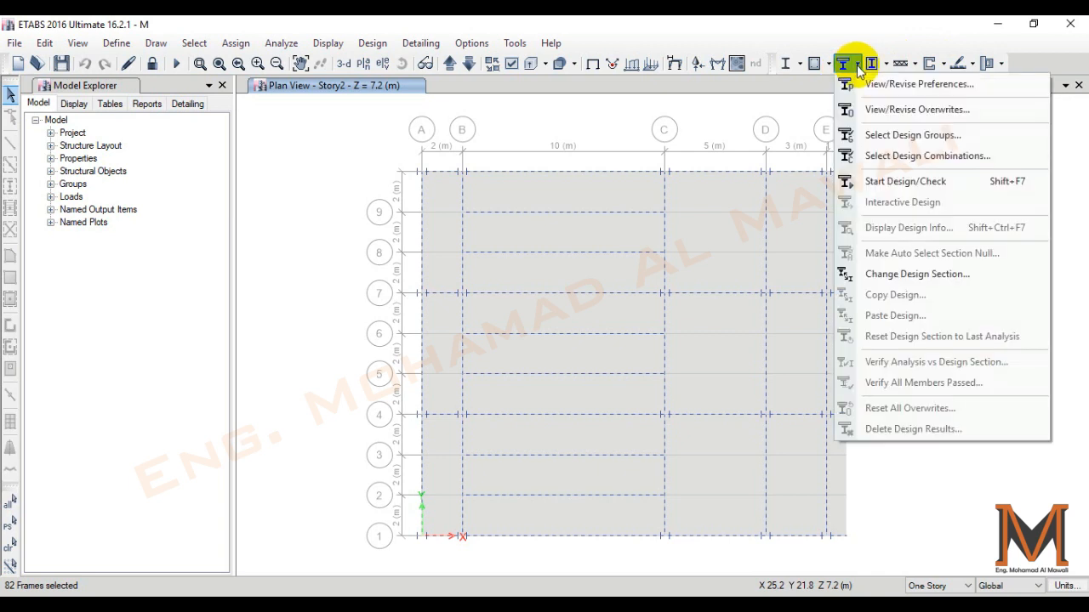
{"action": "left_click", "coordinate": [929, 85]}
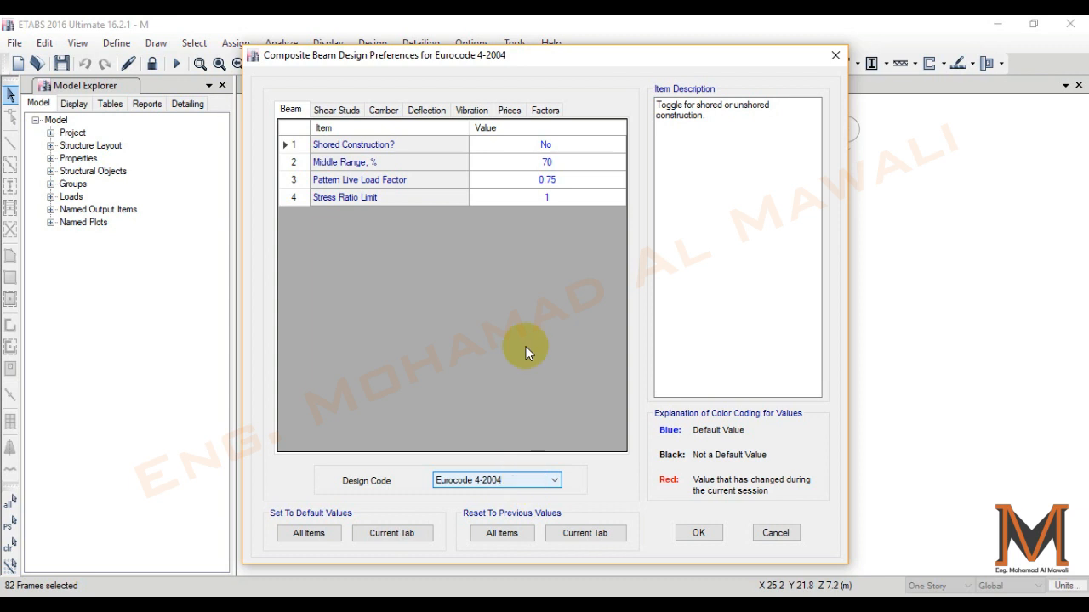
{"action": "left_click", "coordinate": [549, 146]}
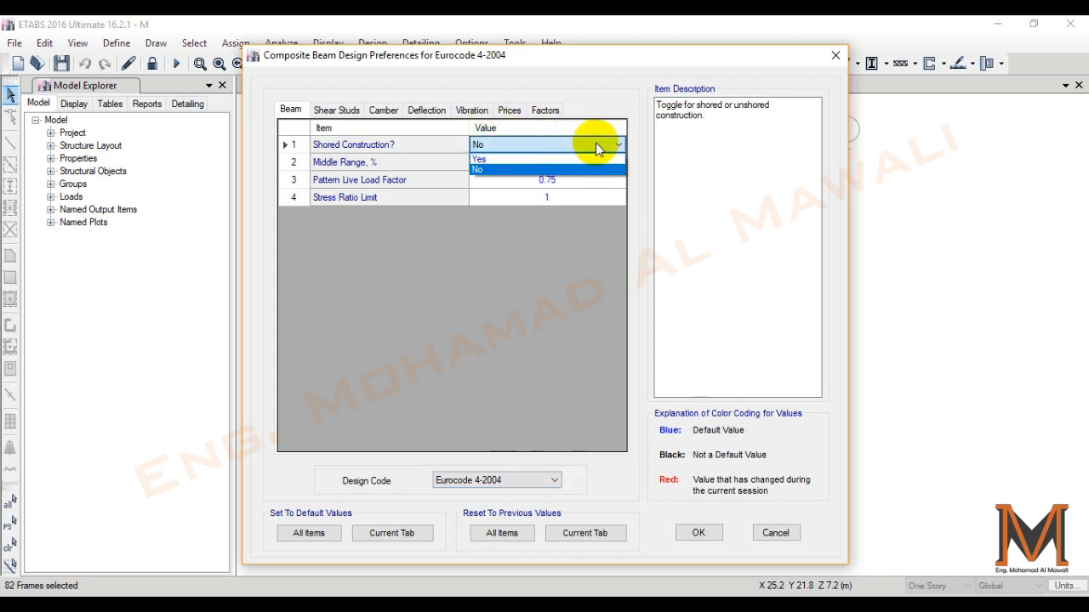
{"action": "left_click", "coordinate": [598, 146]}
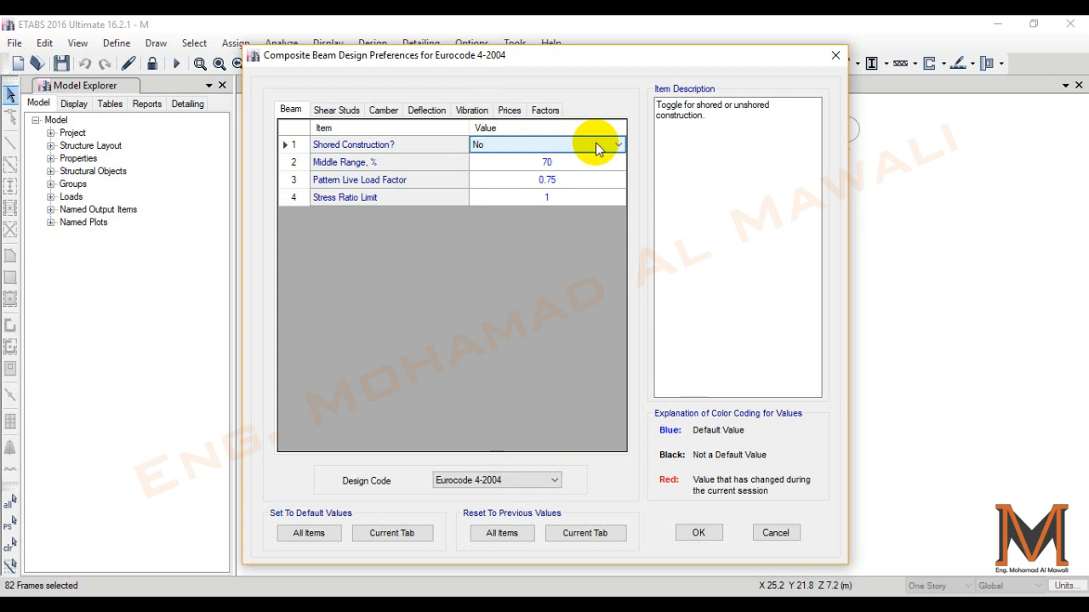
{"action": "left_click", "coordinate": [598, 146]}
{"action": "left_click", "coordinate": [507, 152]}
{"action": "left_click", "coordinate": [509, 151]}
{"action": "left_click", "coordinate": [498, 163]}
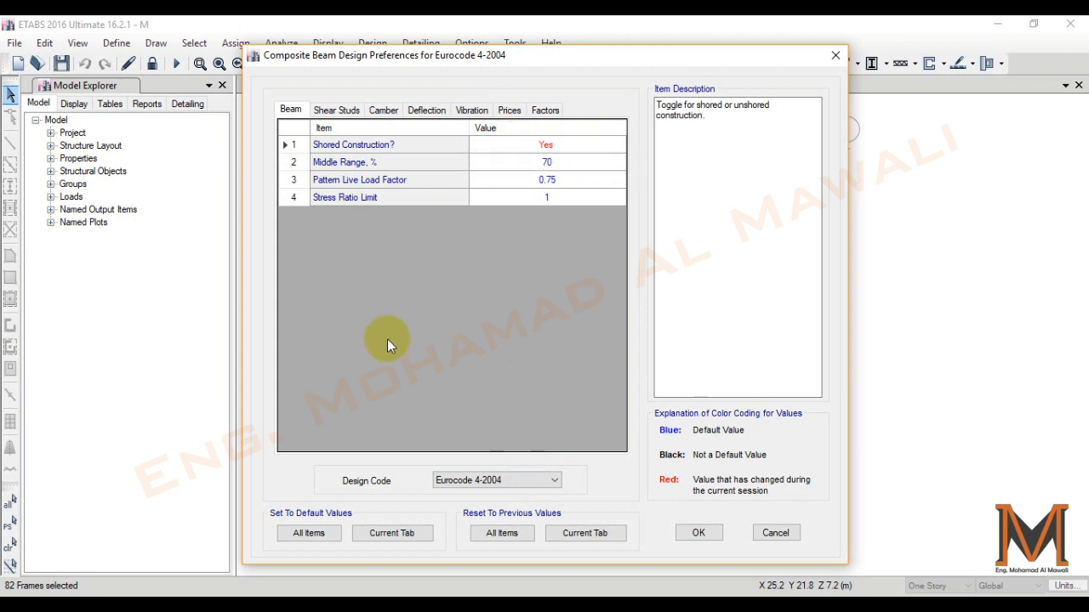
- In the shear stud preferences, set the minimum longitudinal spacing to 80 mm and the maximum longitudinal spacing to 300 mm
{"action": "left_click", "coordinate": [338, 112]}
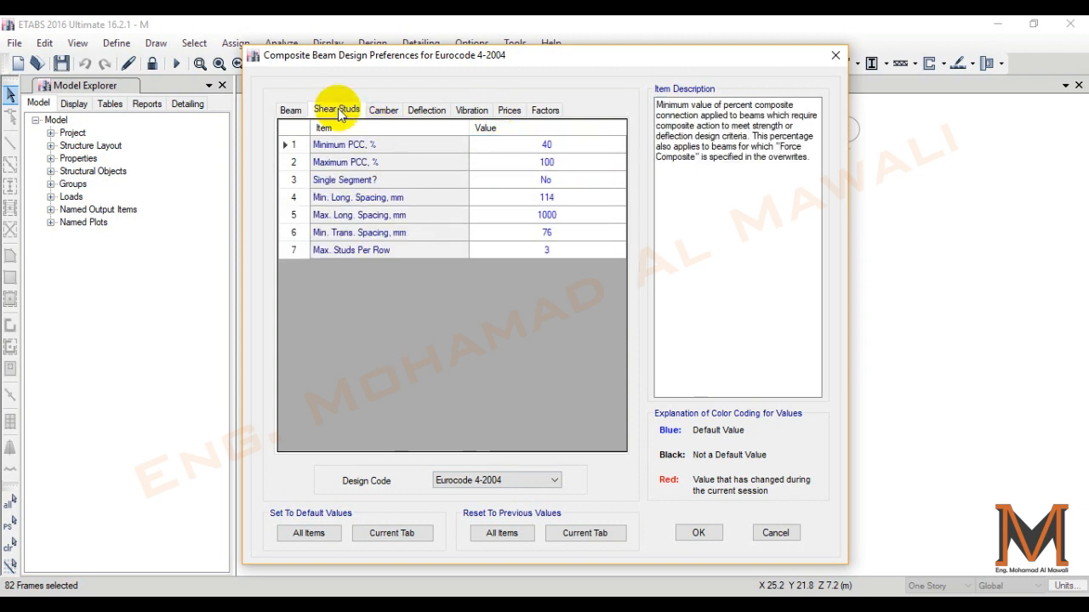
{"action": "left_click", "coordinate": [549, 144]}
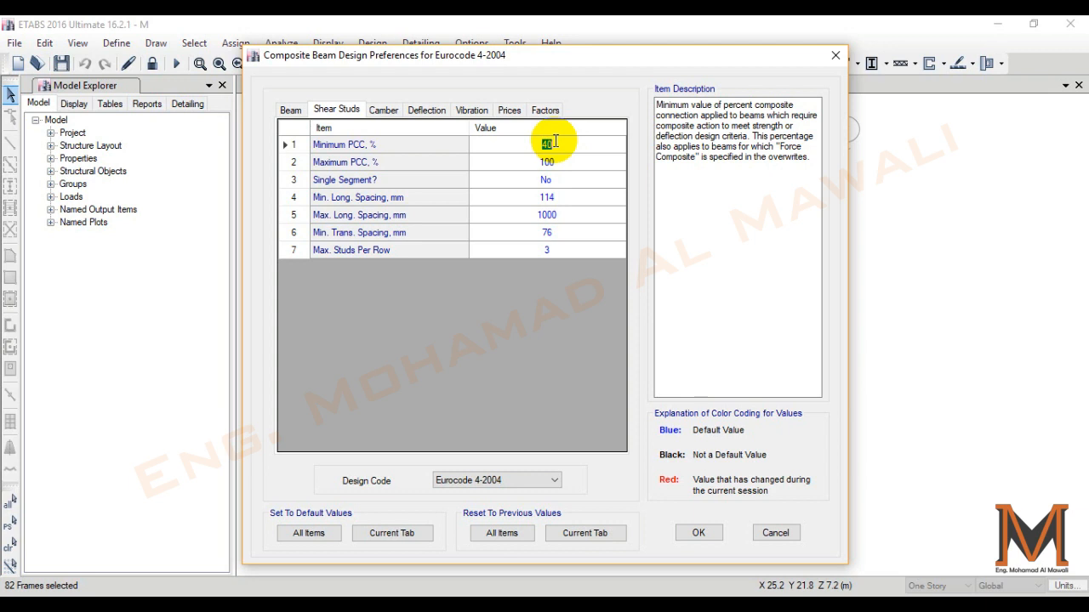
{"action": "left_click", "coordinate": [548, 197]}
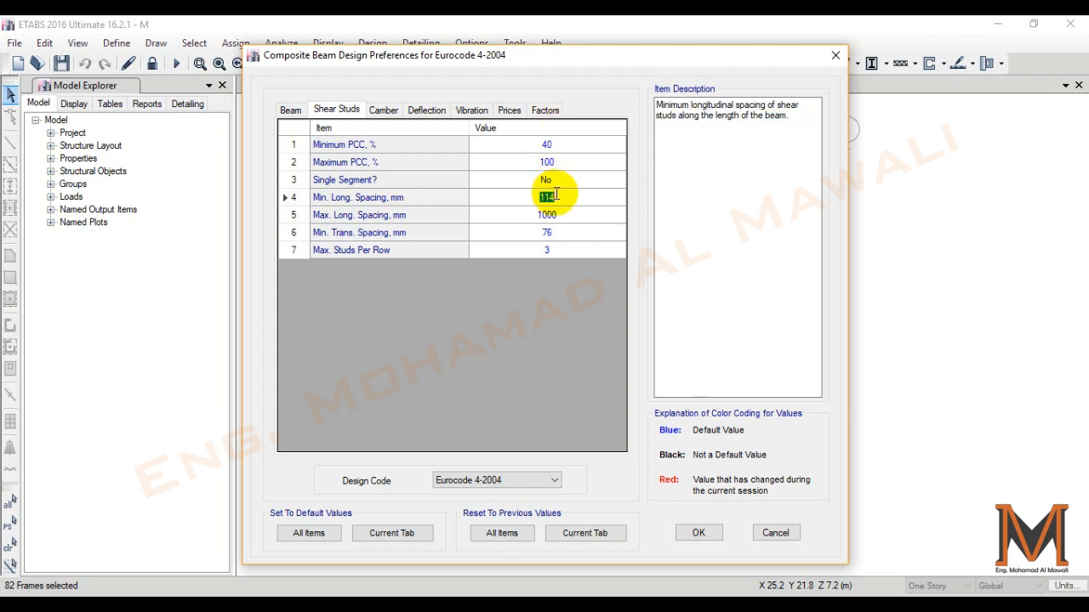
{"action": "type", "text": "80"}
{"action": "left_click", "coordinate": [555, 214]}
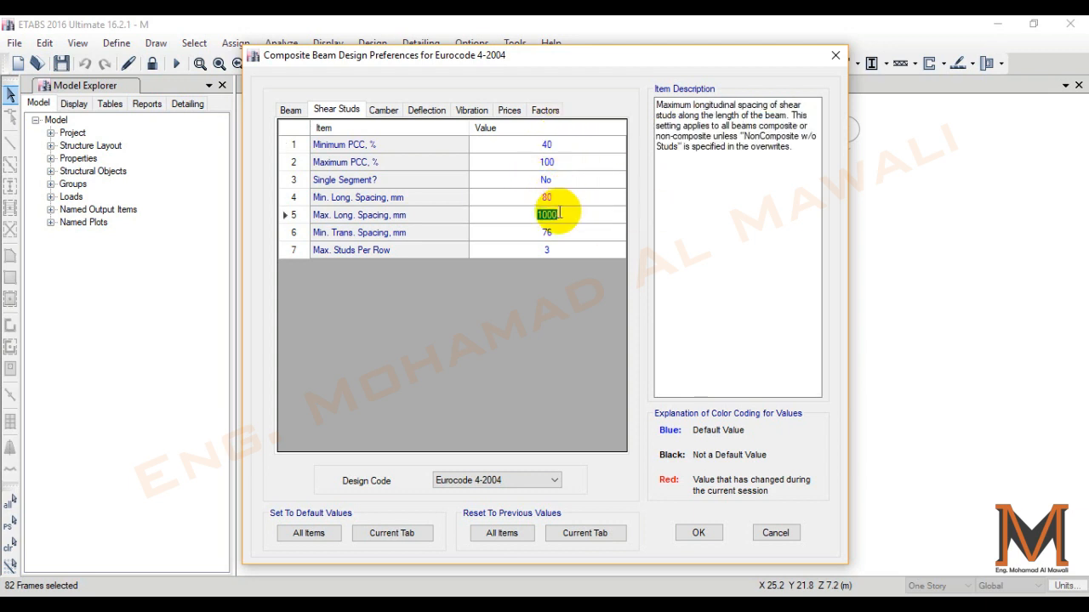
{"action": "type", "text": "250"}
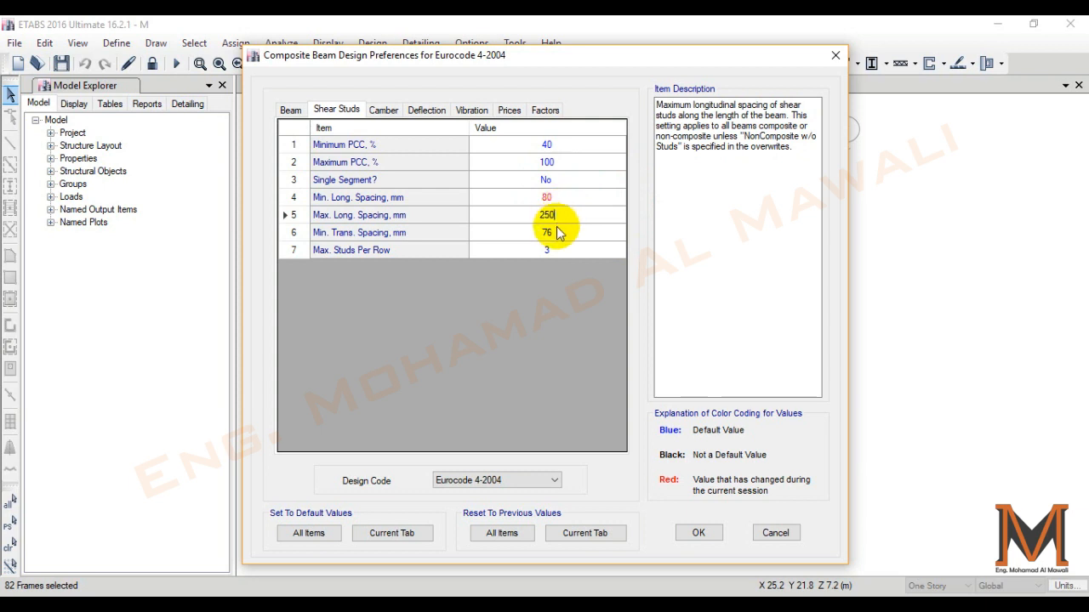
{"action": "double_click", "coordinate": [548, 215]}
{"action": "type", "text": "300"}
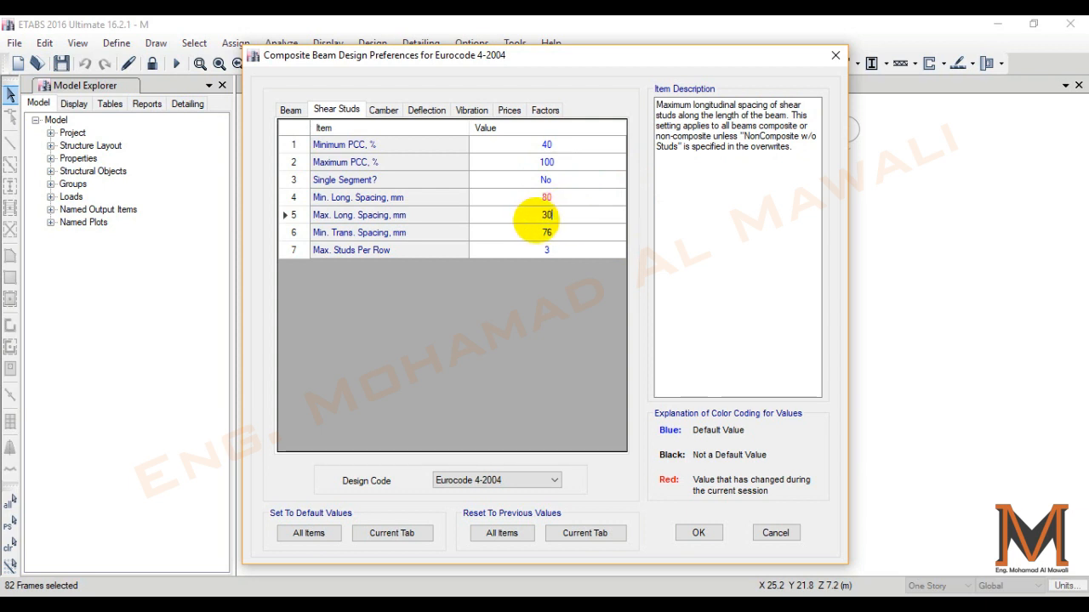
- Set the shear studs' minimum transverse spacing to 60 mm and the maximum studs per row to 2
{"action": "left_click", "coordinate": [557, 232]}
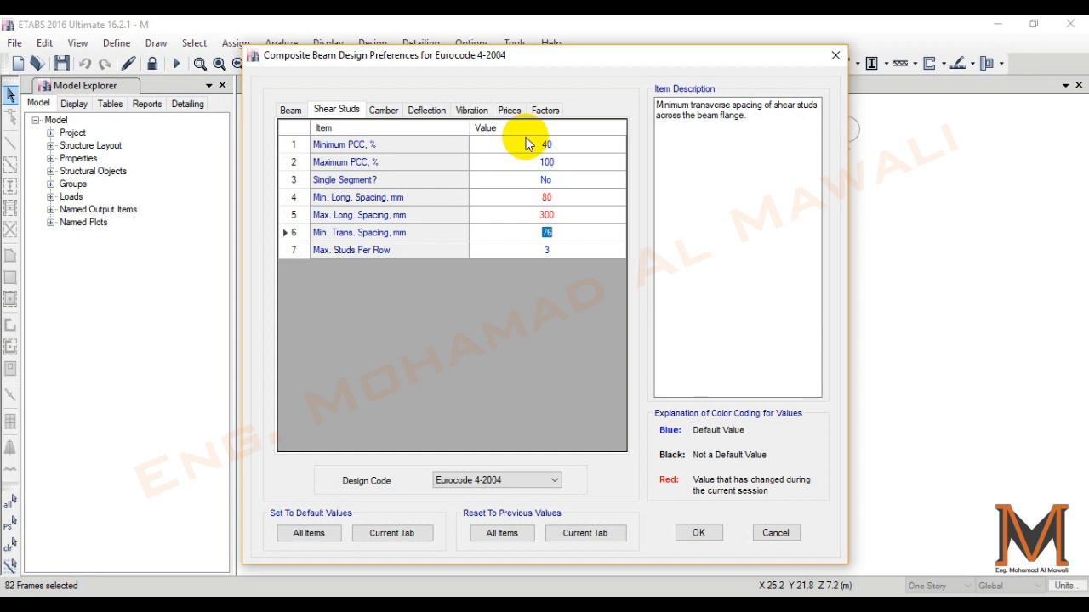
{"action": "type", "text": "60"}
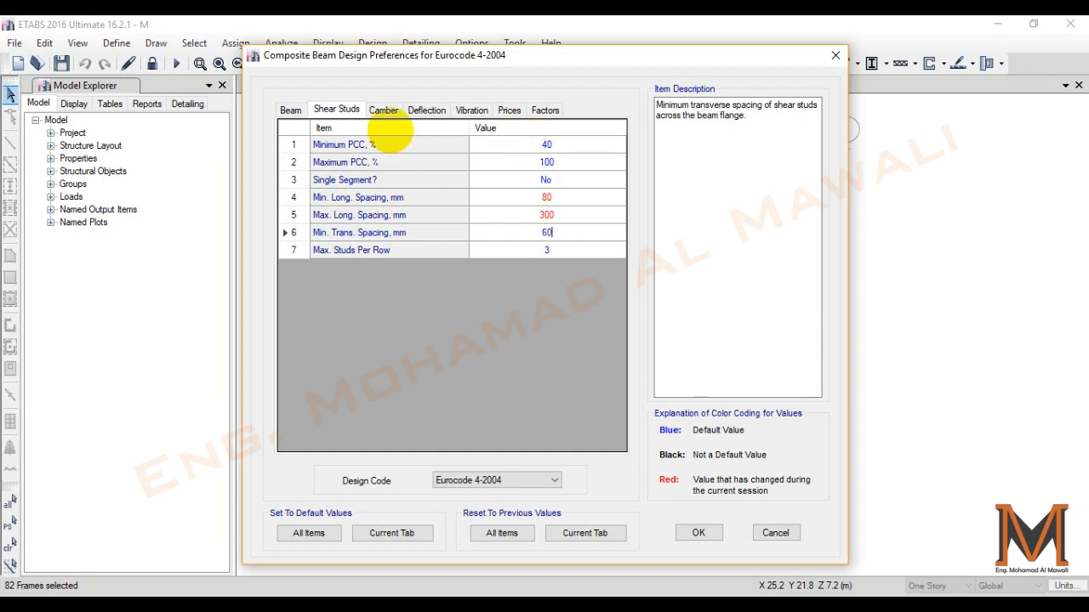
{"action": "left_click", "coordinate": [537, 250]}
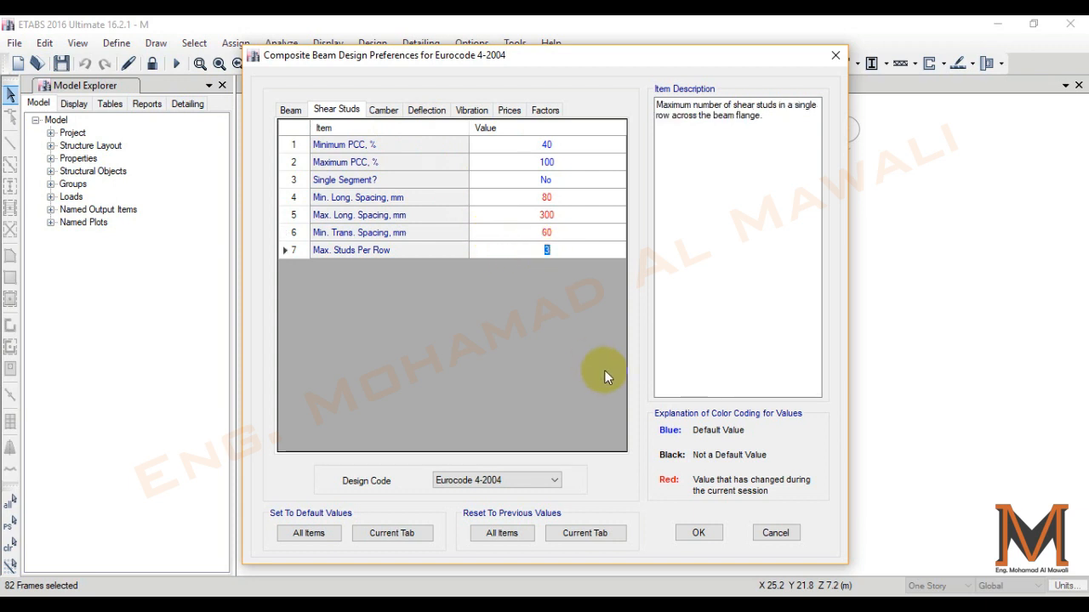
{"action": "type", "text": "2"}
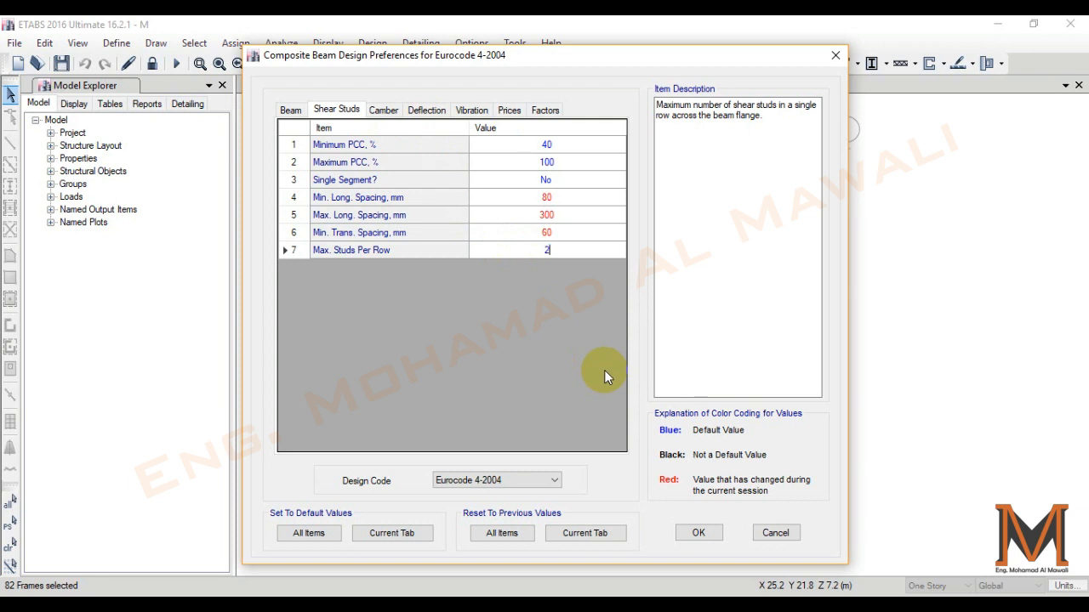
- Turn off the camber calculation in the composite beam design preferences
{"action": "left_click", "coordinate": [383, 110]}
{"action": "left_click", "coordinate": [569, 147]}
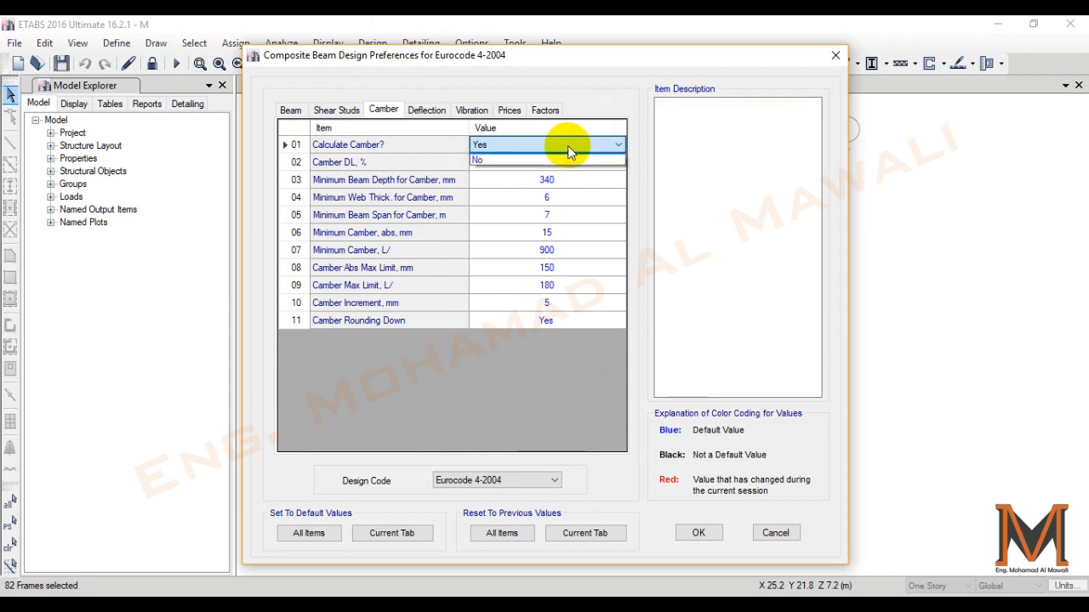
{"action": "left_click", "coordinate": [549, 160]}
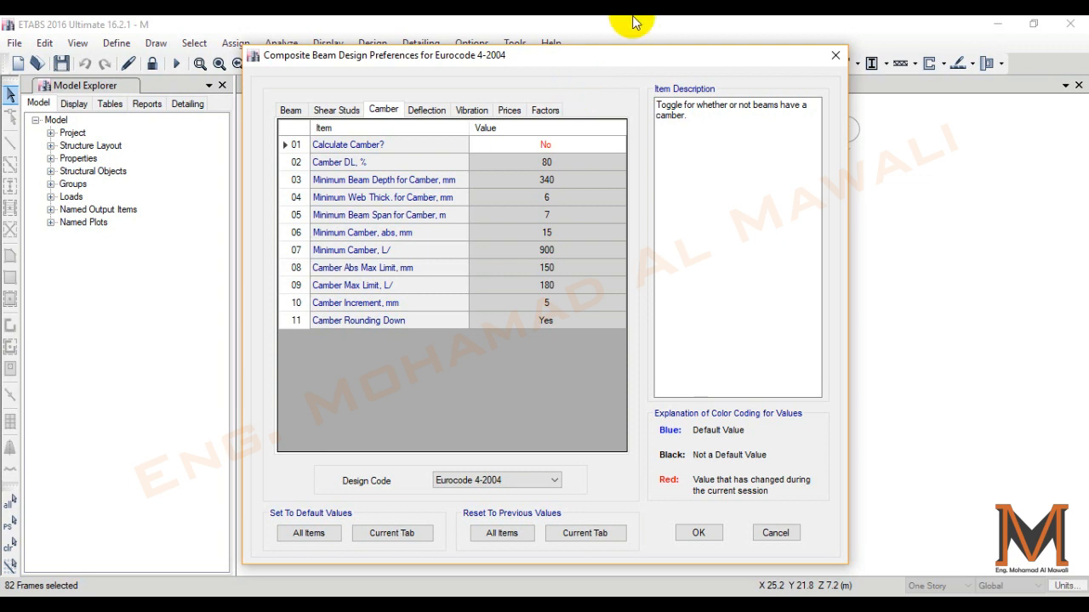
- Set the deflection limits to L/200 for superimposed dead plus live load and L/400 for live load
{"action": "left_click", "coordinate": [417, 111]}
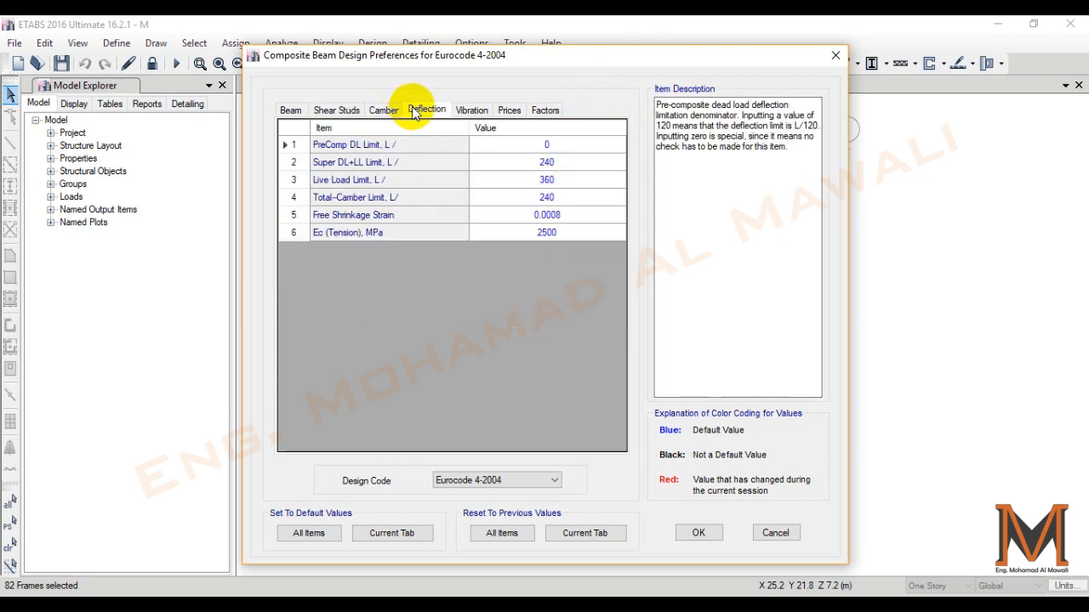
{"action": "left_click", "coordinate": [430, 160]}
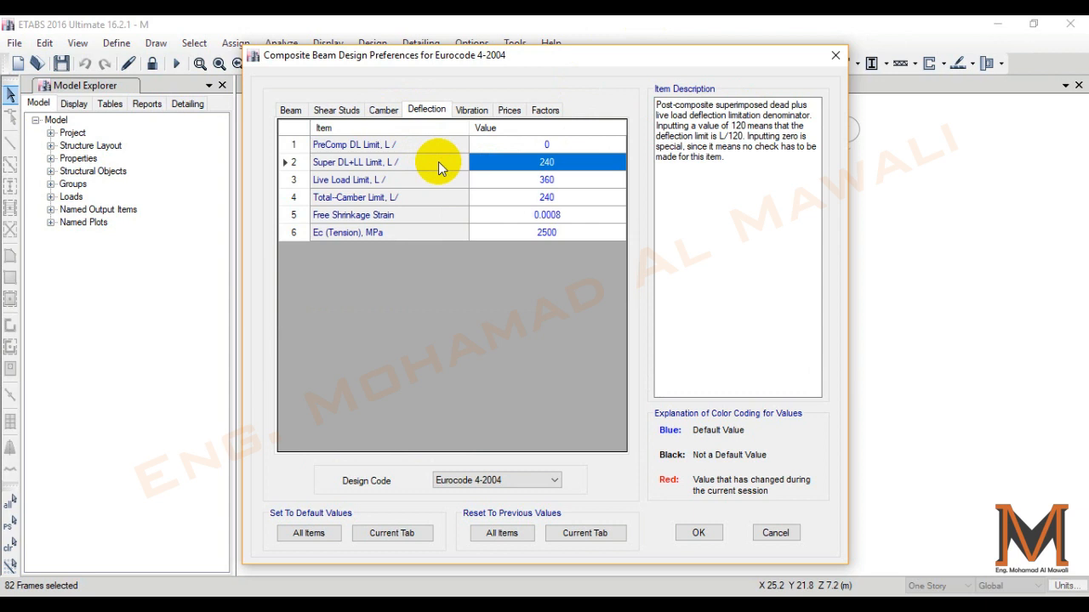
{"action": "left_click", "coordinate": [572, 162]}
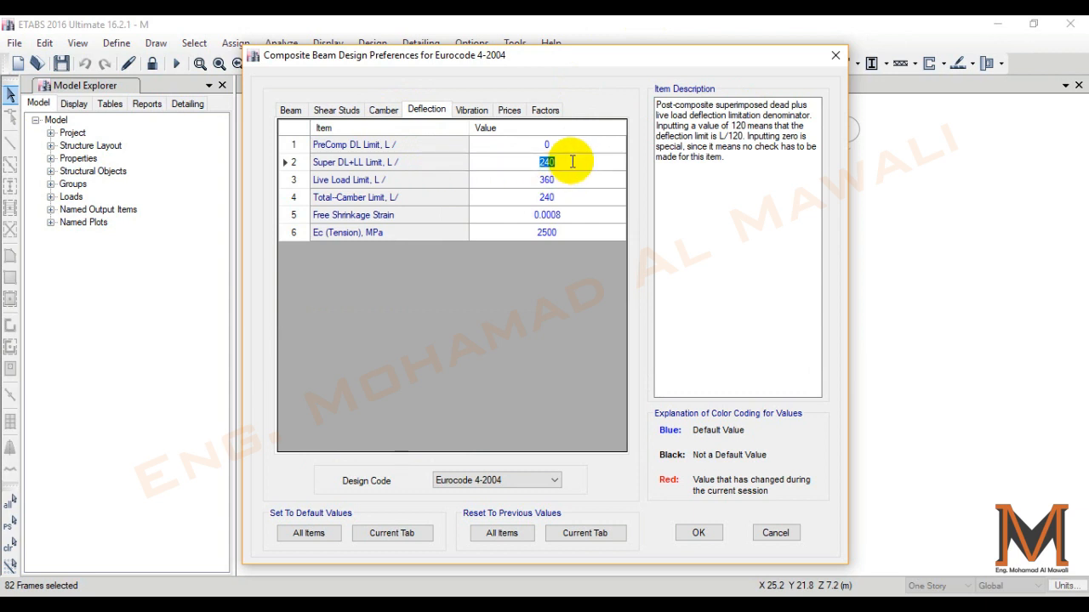
{"action": "type", "text": "200"}
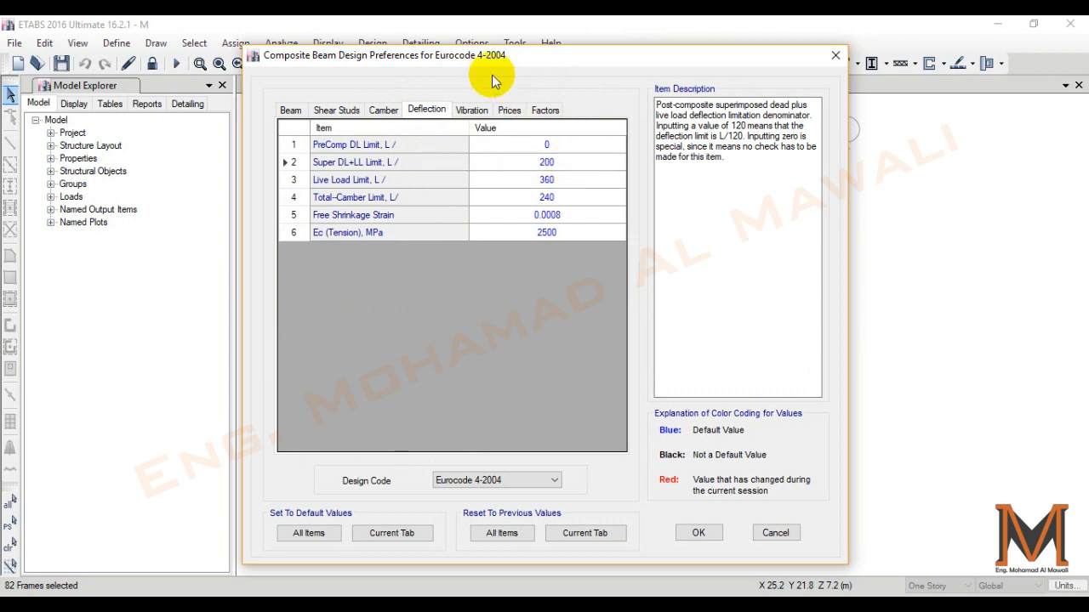
{"action": "left_click", "coordinate": [538, 179]}
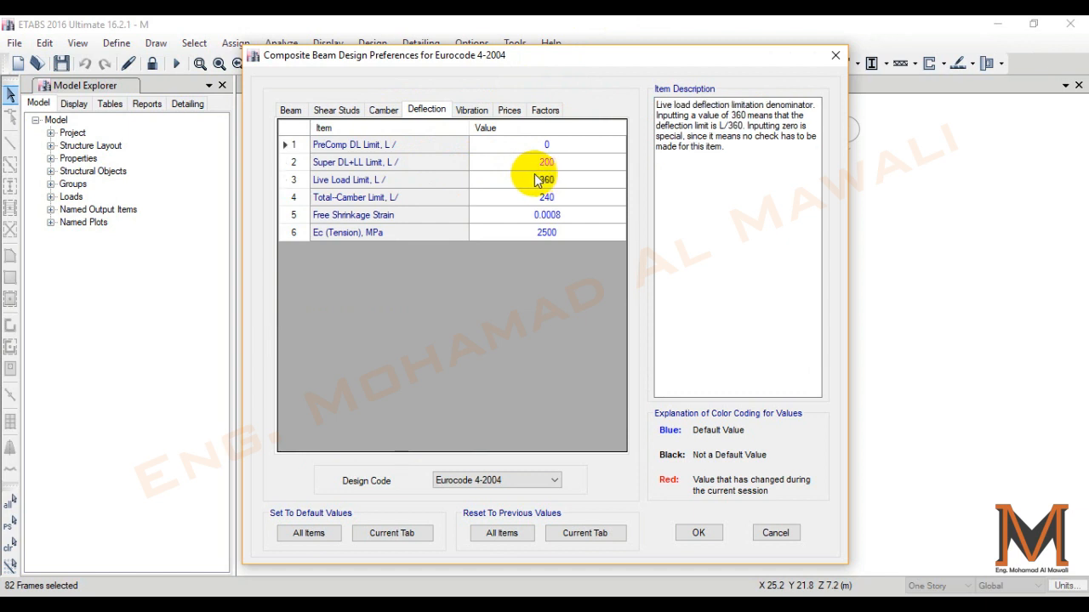
{"action": "left_click", "coordinate": [543, 175]}
{"action": "type", "text": "400"}
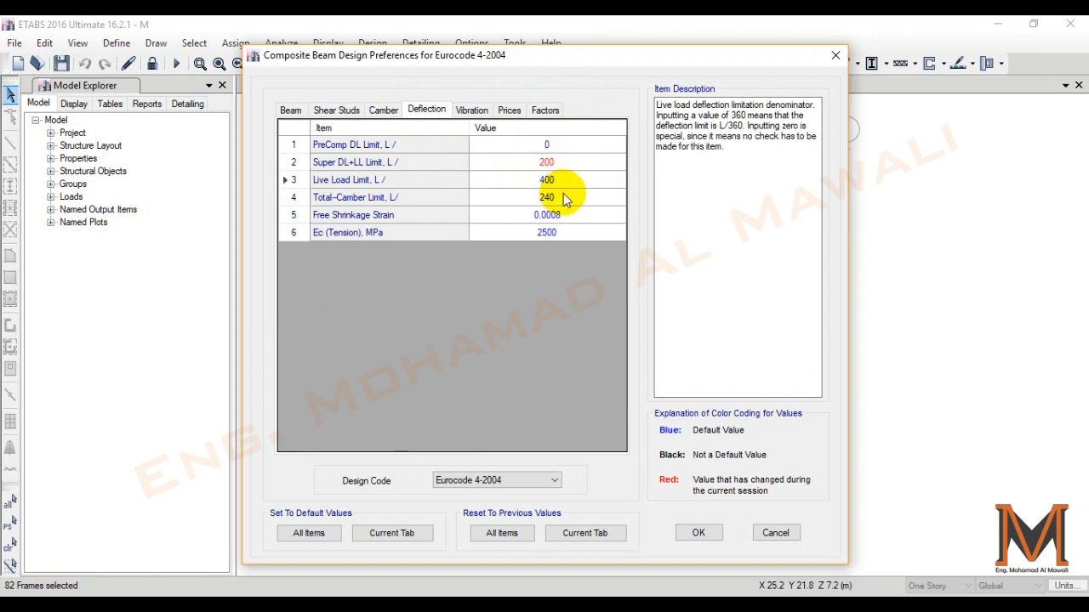
{"action": "left_click", "coordinate": [566, 199]}
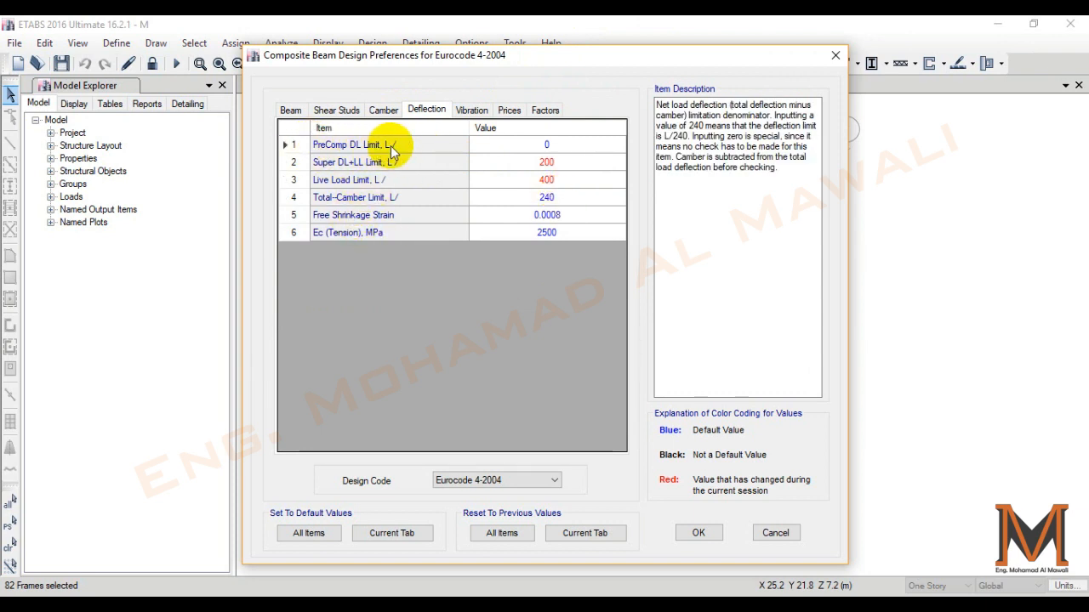
- Set Optimize for Price to No, check the design factors, and accept the composite beam preferences
{"action": "left_click", "coordinate": [473, 111]}
{"action": "left_click", "coordinate": [510, 111]}
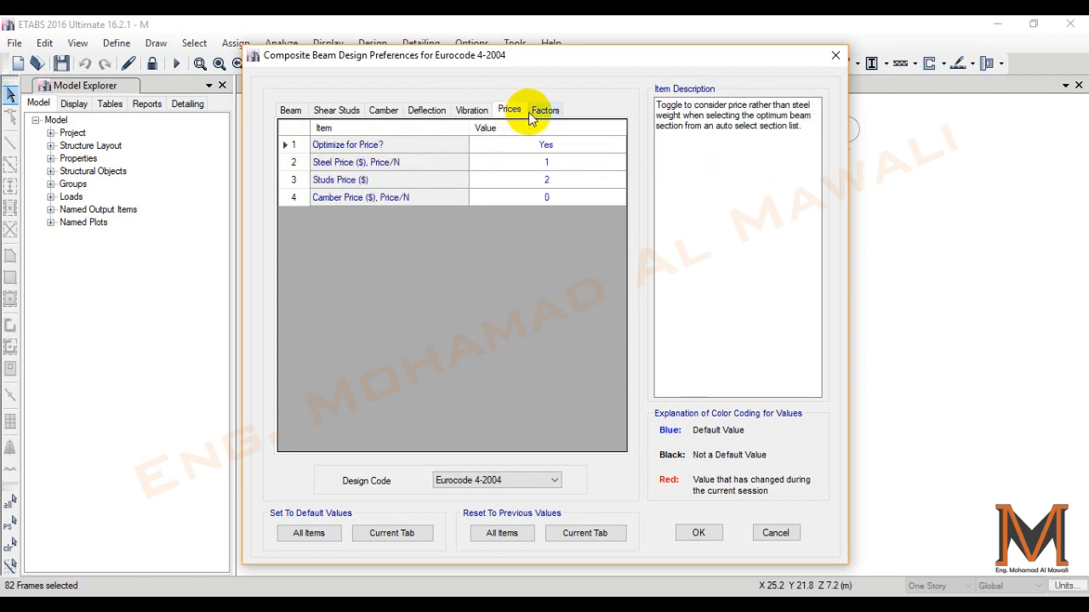
{"action": "left_click", "coordinate": [549, 145]}
{"action": "left_click", "coordinate": [548, 146]}
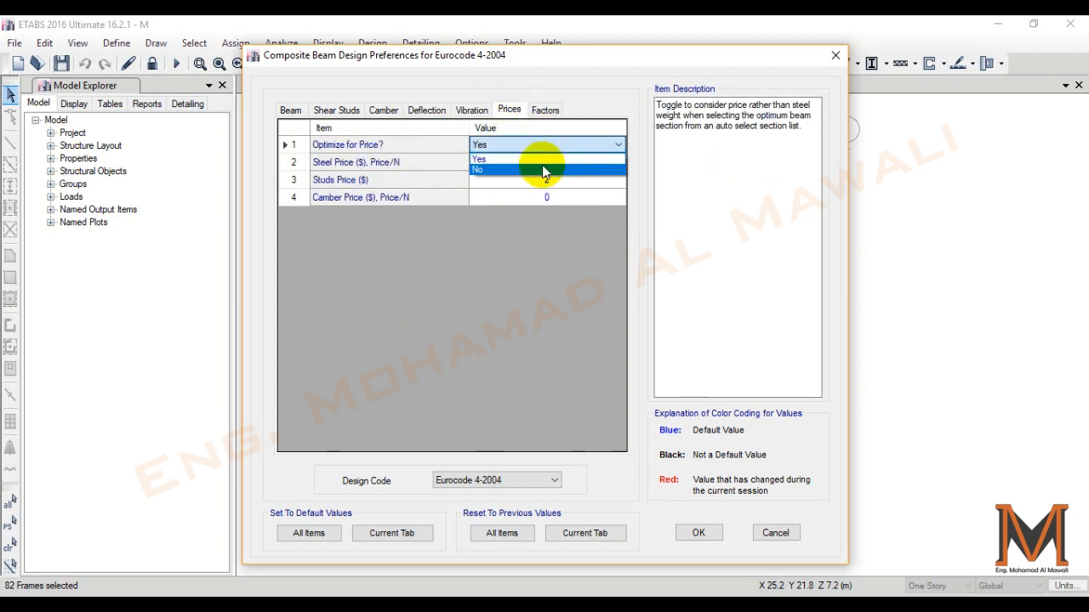
{"action": "left_click", "coordinate": [544, 165]}
{"action": "left_click", "coordinate": [549, 111]}
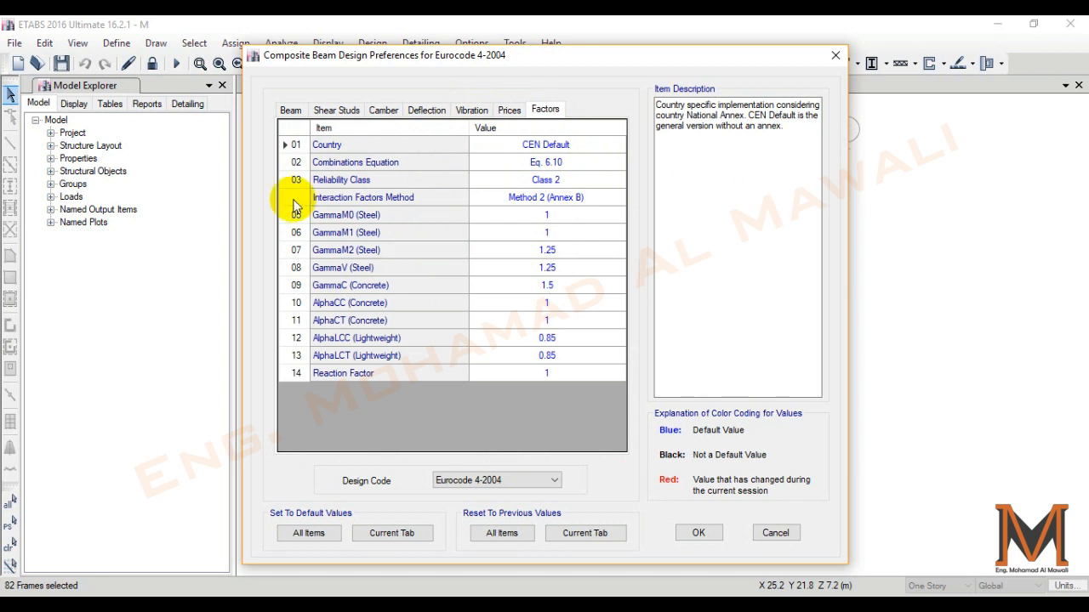
{"action": "left_click", "coordinate": [698, 533]}
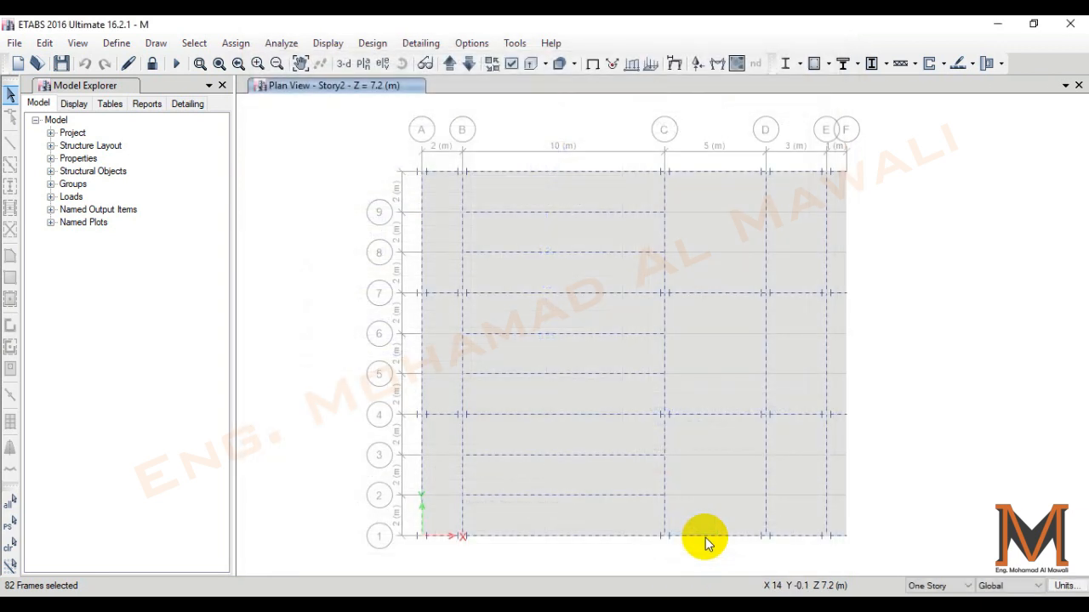
- Review the Eurocode 4-2004 composite beam overwrites for the selected beams and close them
{"action": "left_click", "coordinate": [858, 64]}
{"action": "left_click", "coordinate": [876, 109]}
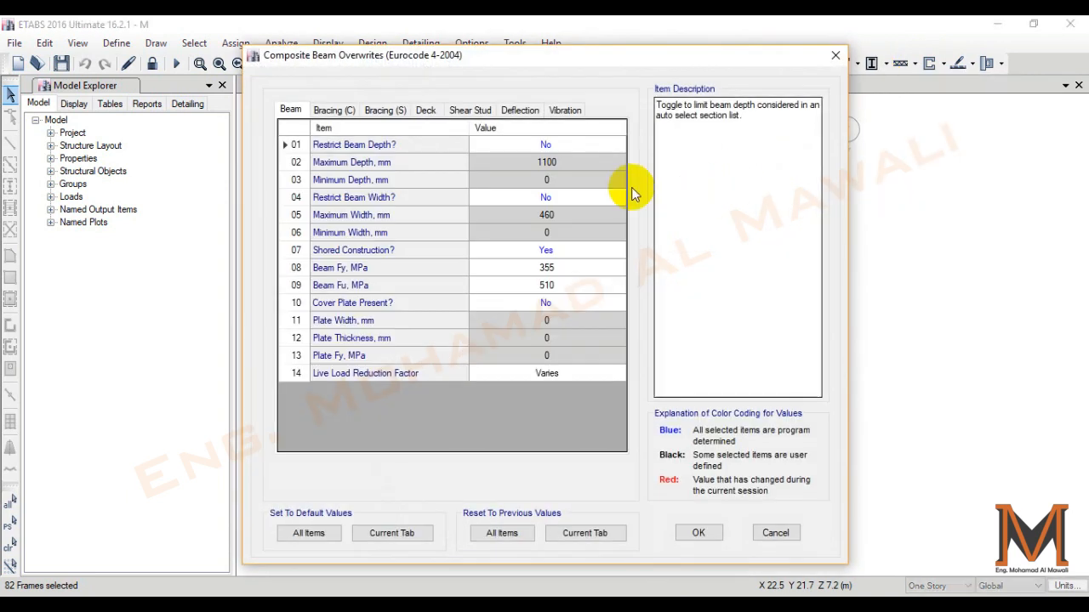
{"action": "left_click", "coordinate": [332, 110]}
{"action": "left_click", "coordinate": [289, 110]}
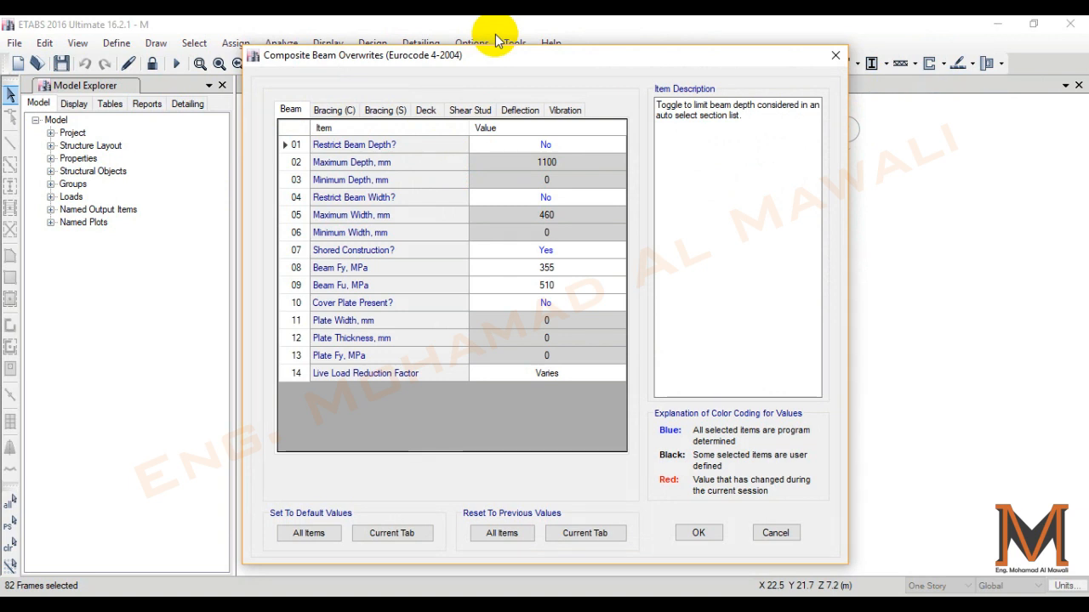
{"action": "left_click", "coordinate": [699, 533]}
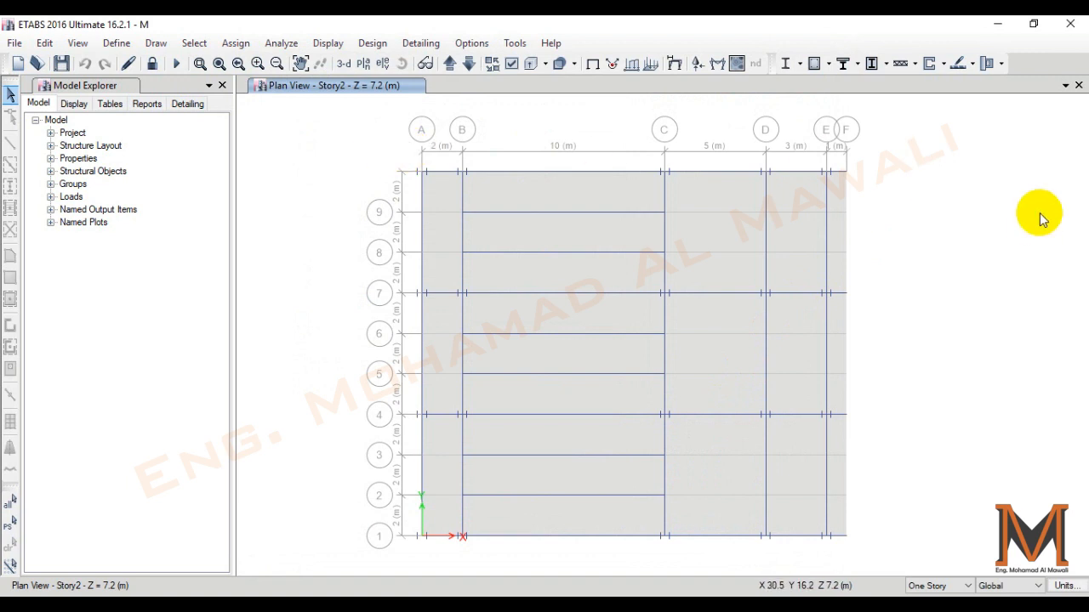
- Run the composite beam design check and display the designed sections and stud data on the Story2 plan
{"action": "left_click", "coordinate": [857, 63]}
{"action": "left_click", "coordinate": [859, 67]}
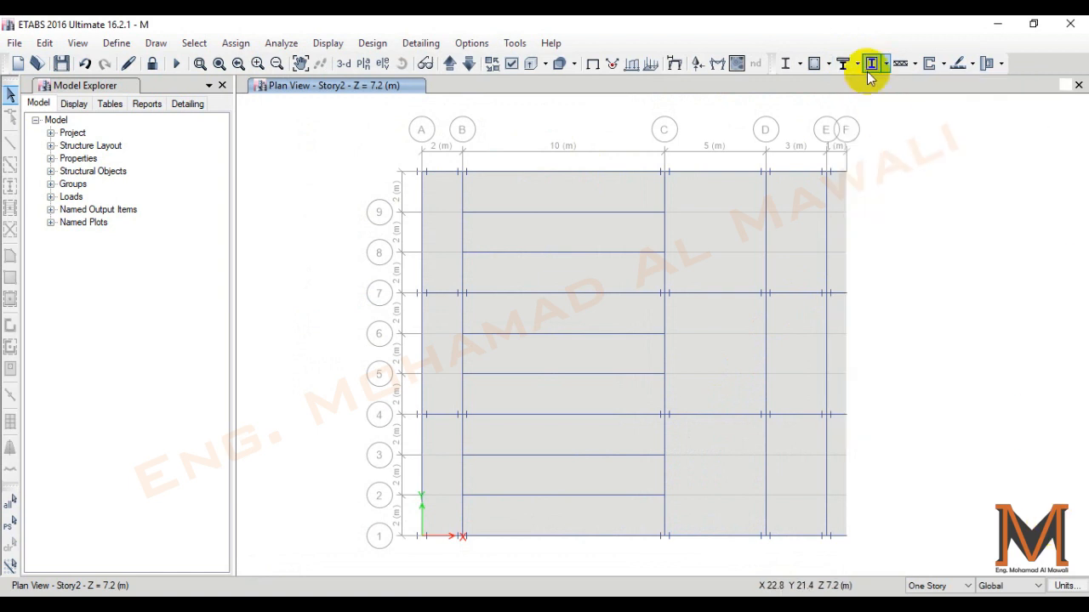
{"action": "left_click", "coordinate": [842, 65]}
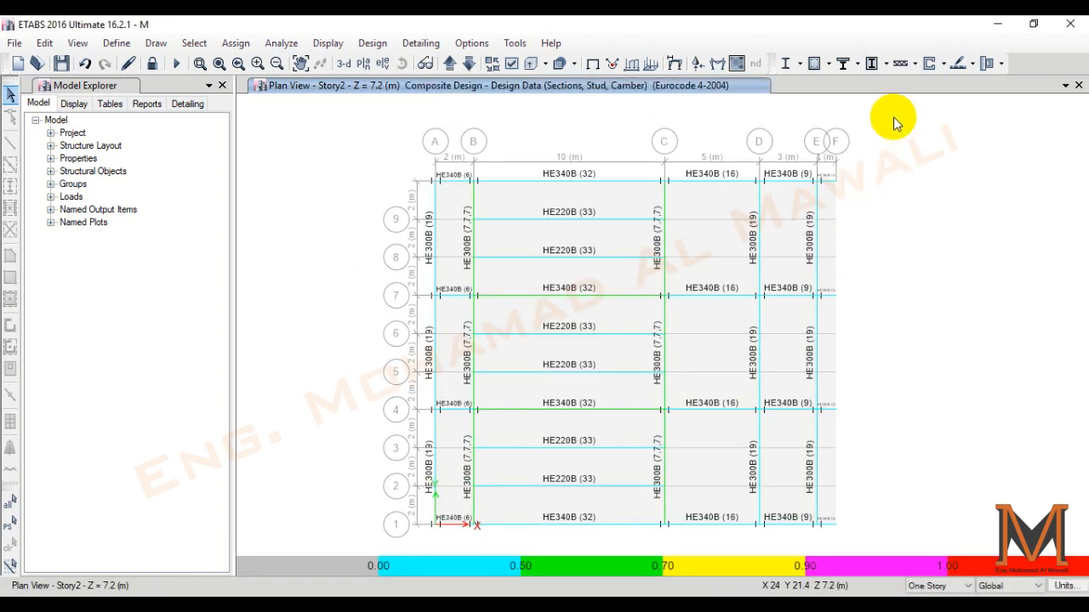
- Add 1.35DL+1.5LL to the strength combinations and DL+LL to the deflection combinations for the composite beam design
{"action": "left_click", "coordinate": [857, 64]}
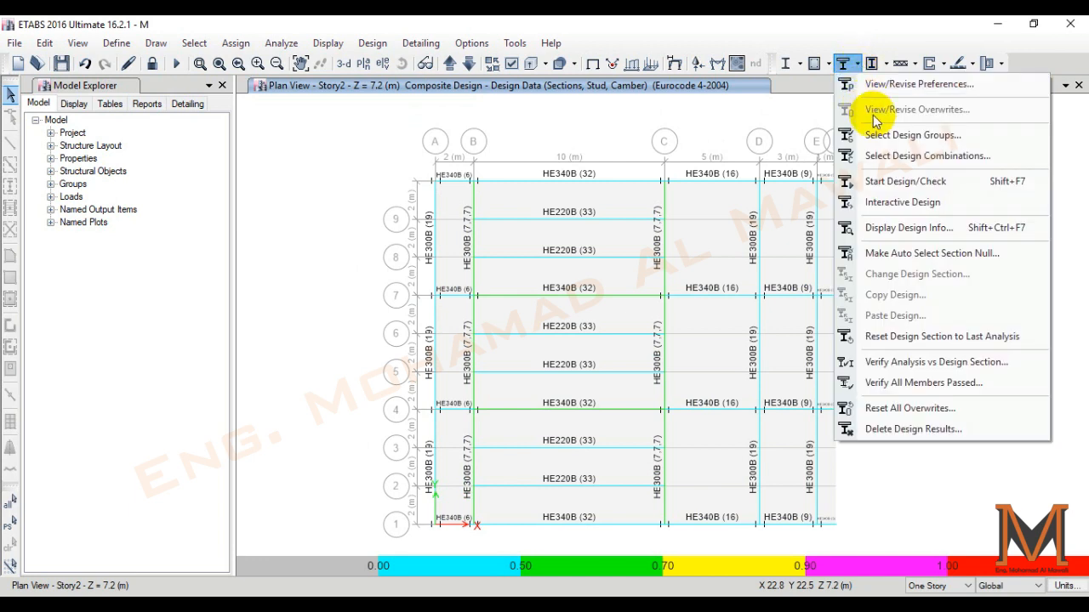
{"action": "left_click", "coordinate": [895, 158]}
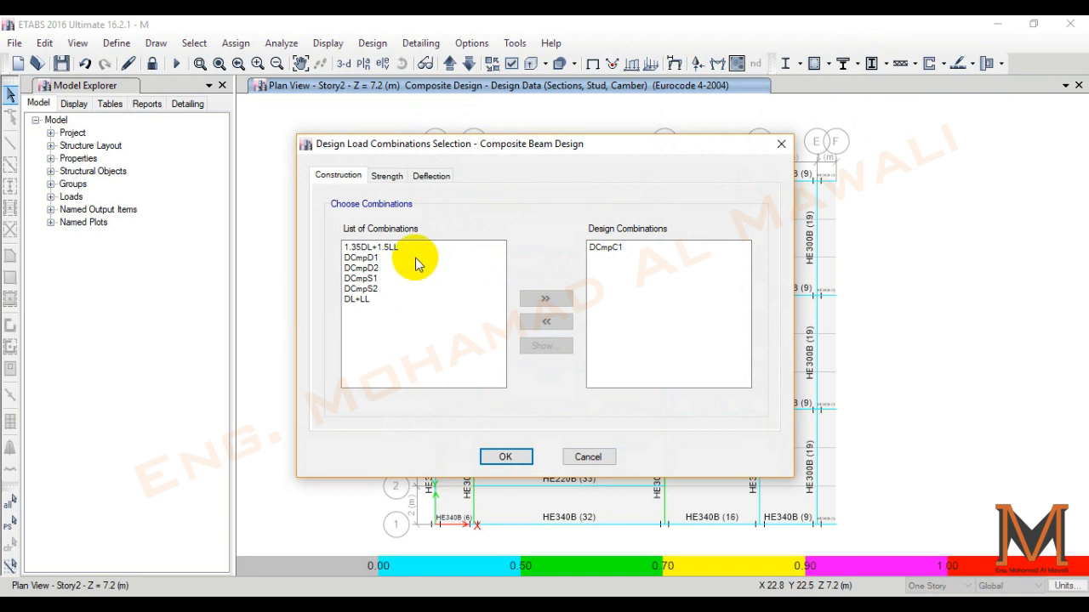
{"action": "left_click", "coordinate": [385, 177]}
{"action": "left_click", "coordinate": [371, 247]}
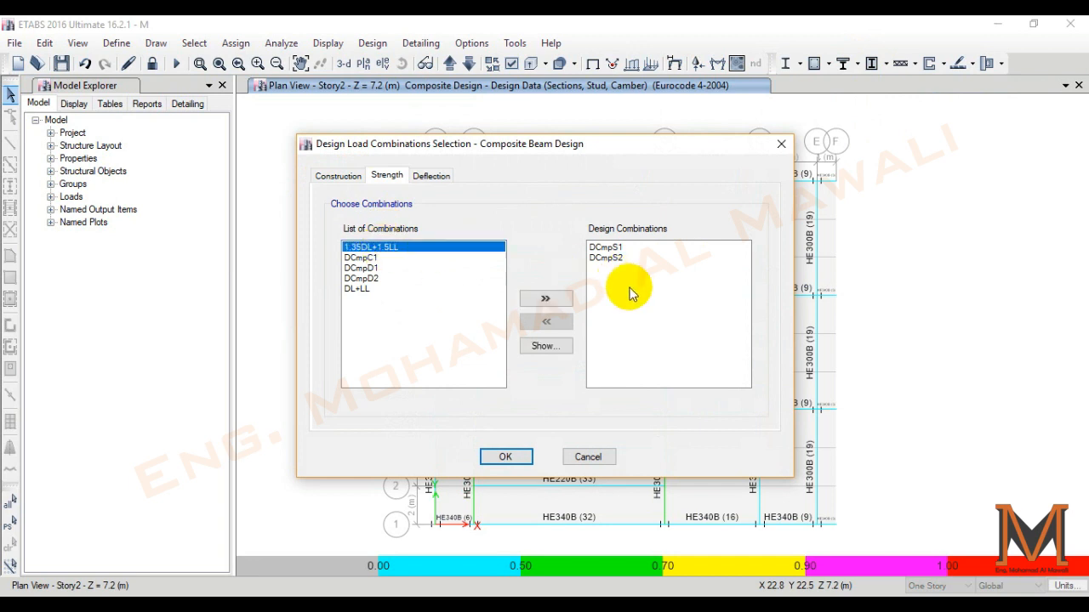
{"action": "left_click", "coordinate": [546, 298]}
{"action": "left_click", "coordinate": [431, 176]}
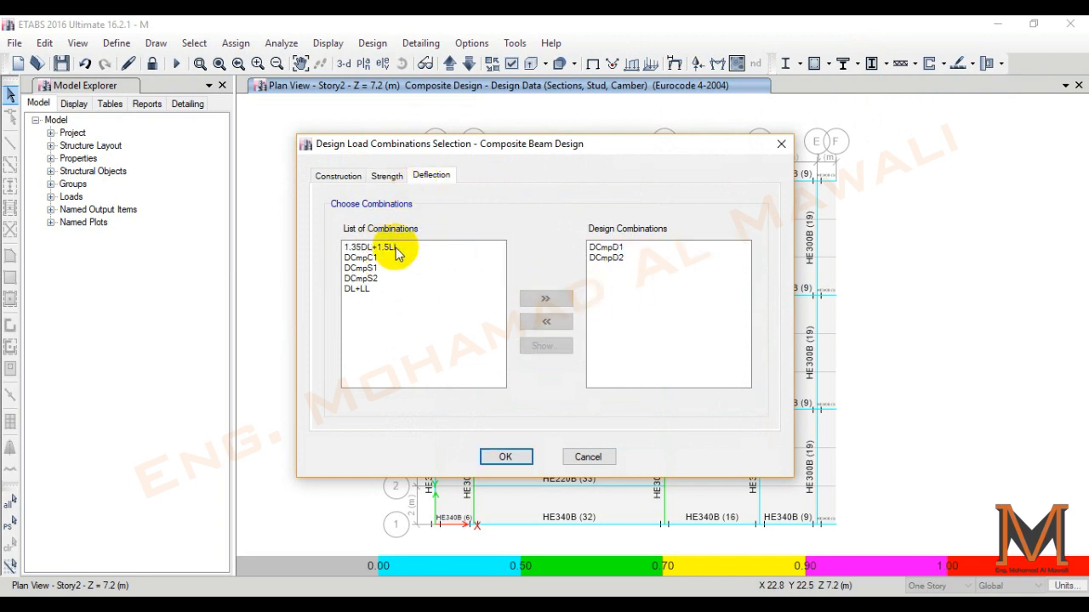
{"action": "left_click", "coordinate": [361, 289]}
{"action": "left_click", "coordinate": [545, 297]}
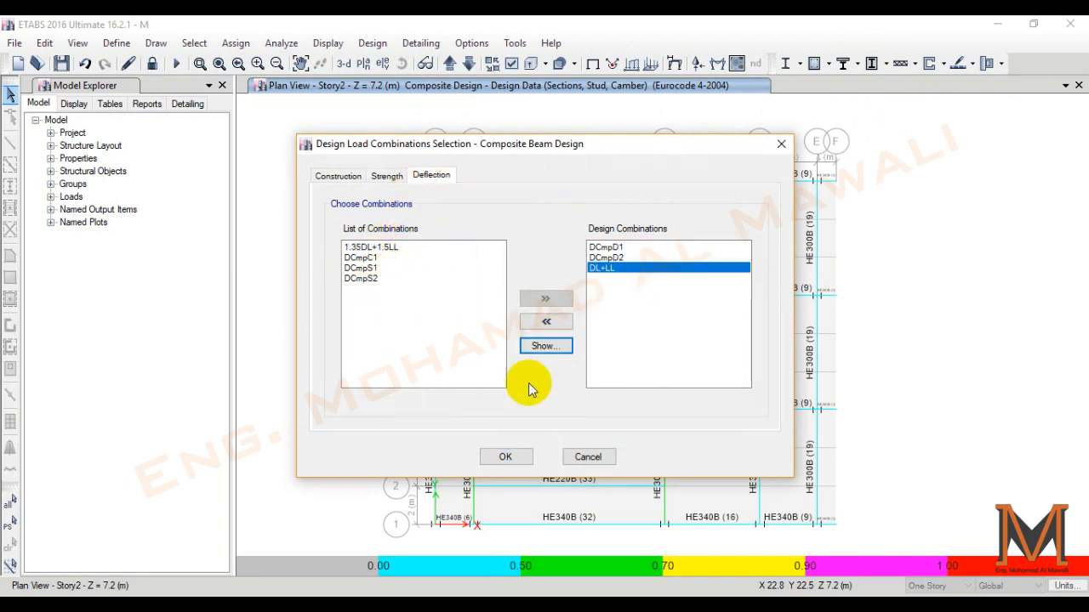
{"action": "left_click", "coordinate": [505, 459]}
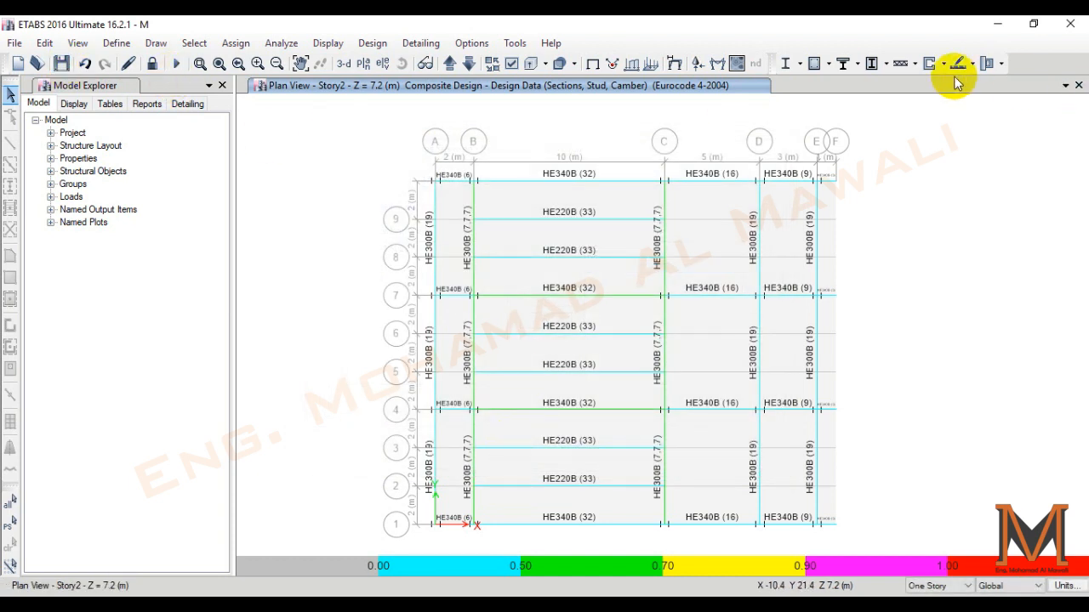
- Rerun the composite beam design check and review the strength and deflection results of the Story2 beam on grid C above grid 7
{"action": "left_click", "coordinate": [842, 63]}
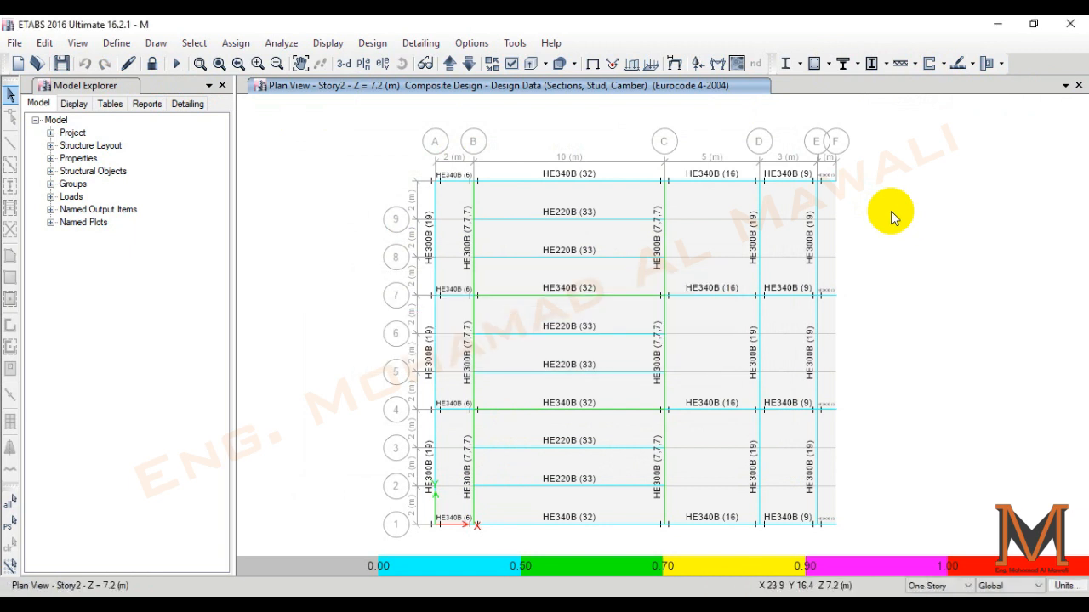
{"action": "middle_click_drag", "start_coordinate": [911, 219], "coordinate": [888, 212]}
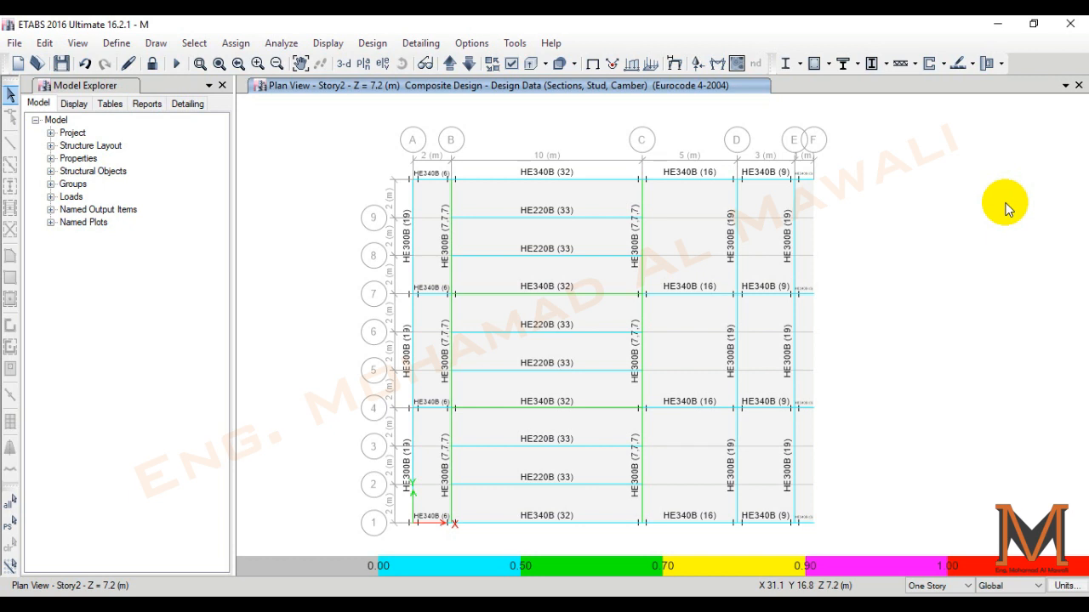
{"action": "left_click", "coordinate": [644, 195]}
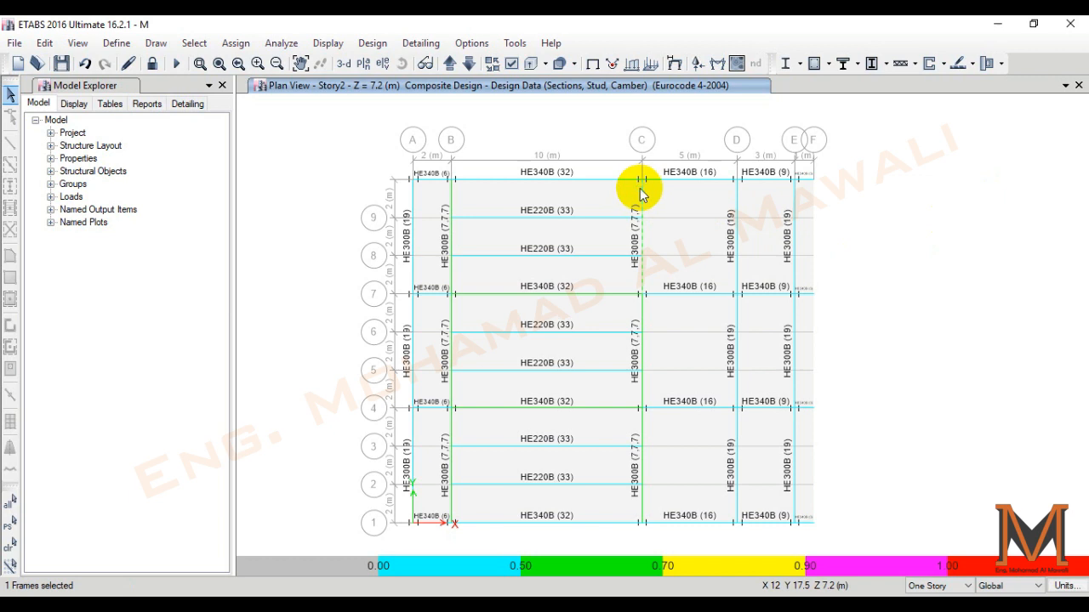
{"action": "right_click", "coordinate": [644, 195]}
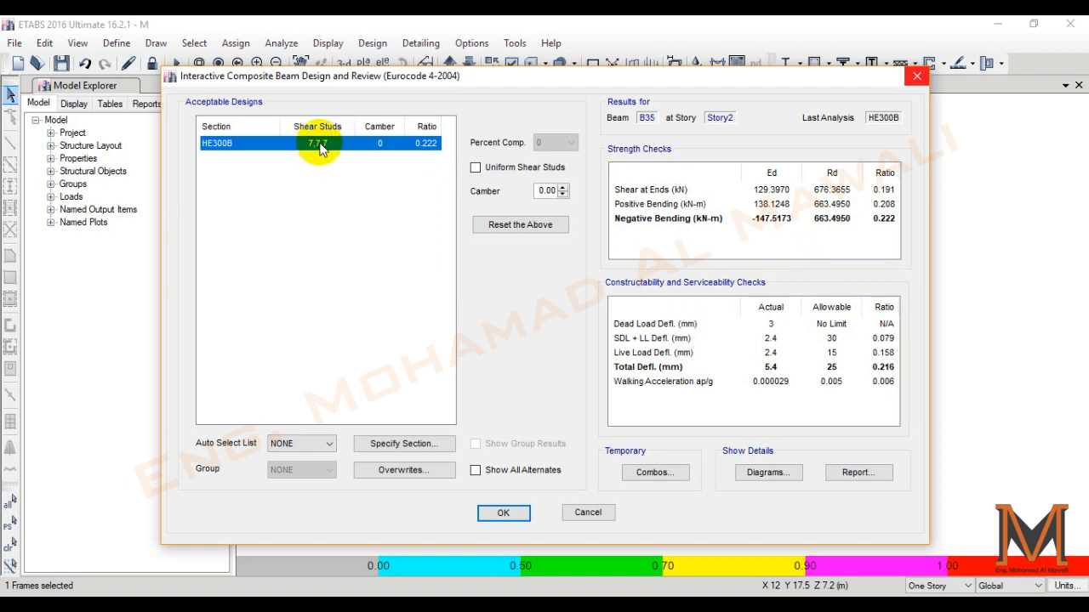
{"action": "left_click", "coordinate": [491, 513]}
- Check the composite design data on the Story1 plan, return to the Story2 plan, and save the model
{"action": "left_click", "coordinate": [468, 64]}
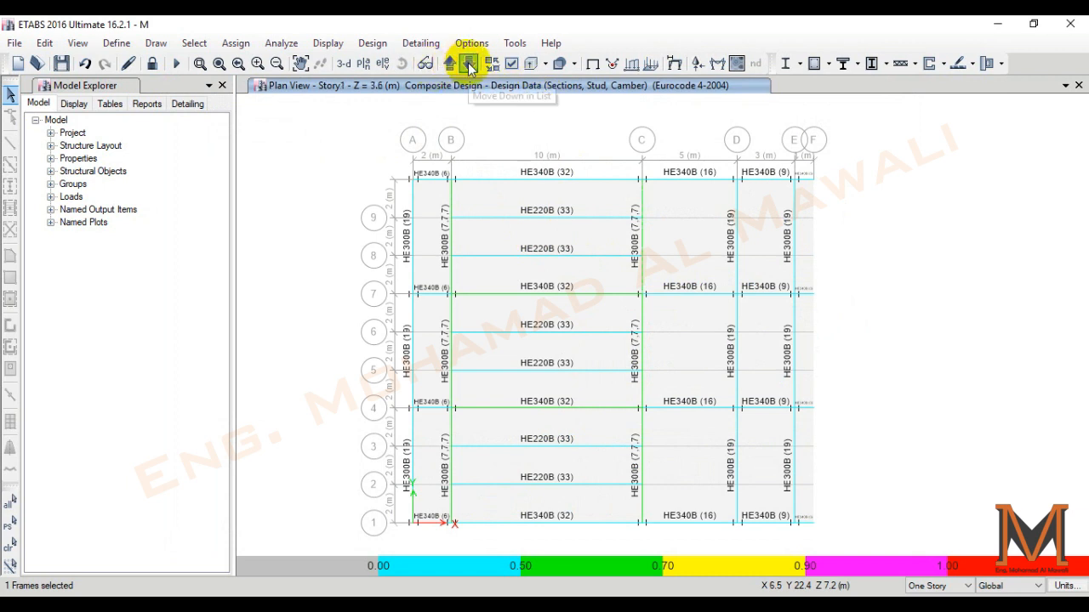
{"action": "left_click", "coordinate": [467, 64]}
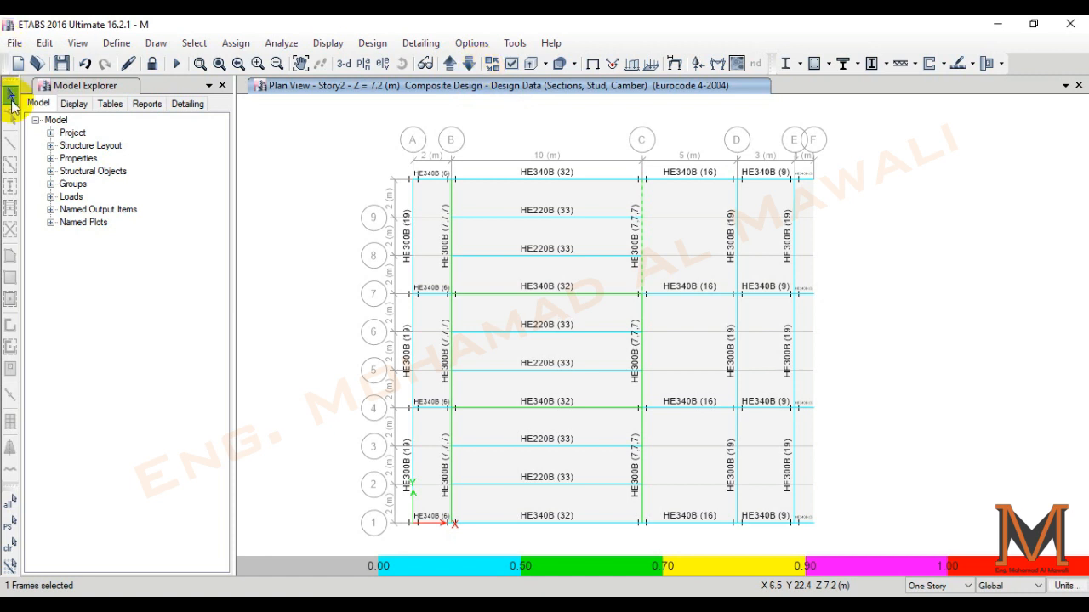
{"action": "left_click", "coordinate": [60, 63]}
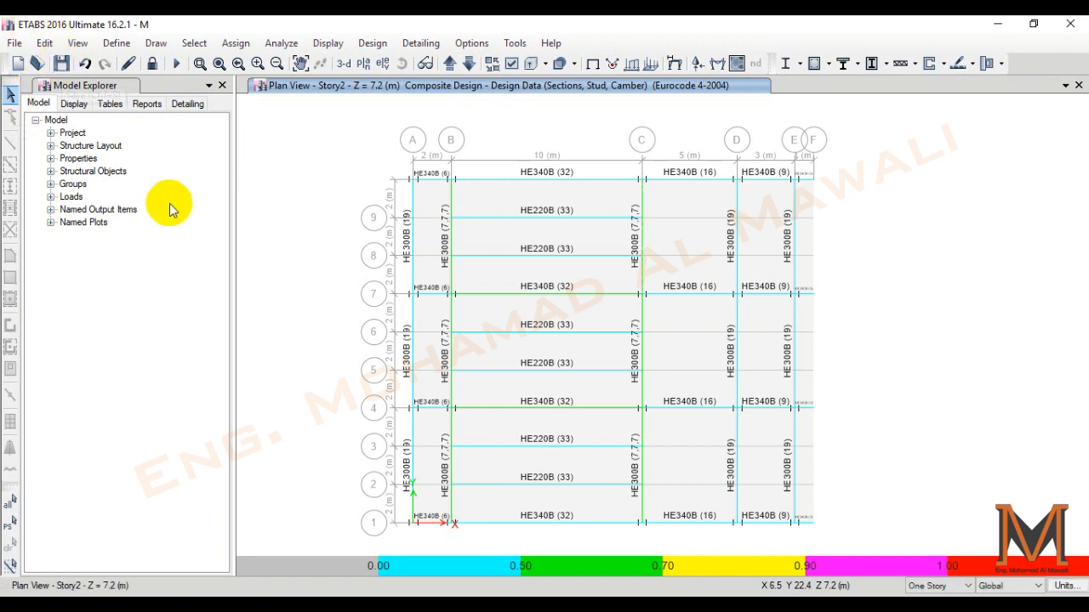